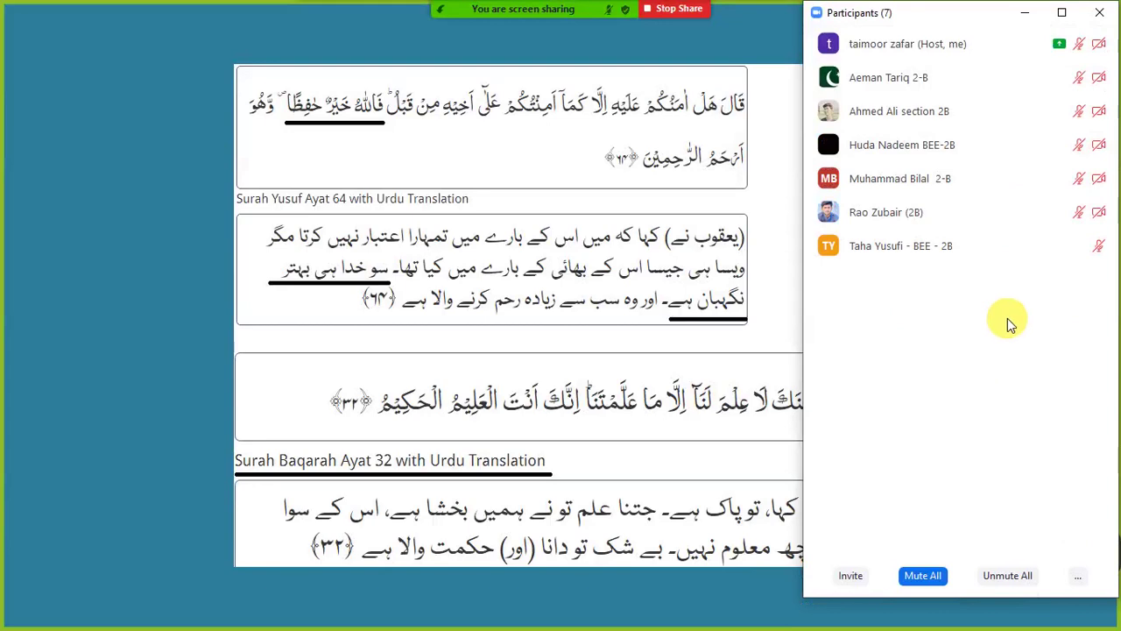
Unmute the meeting microphone to speak to the participants, and mute it again.
{"action": "left_click", "coordinate": [372, 19]}
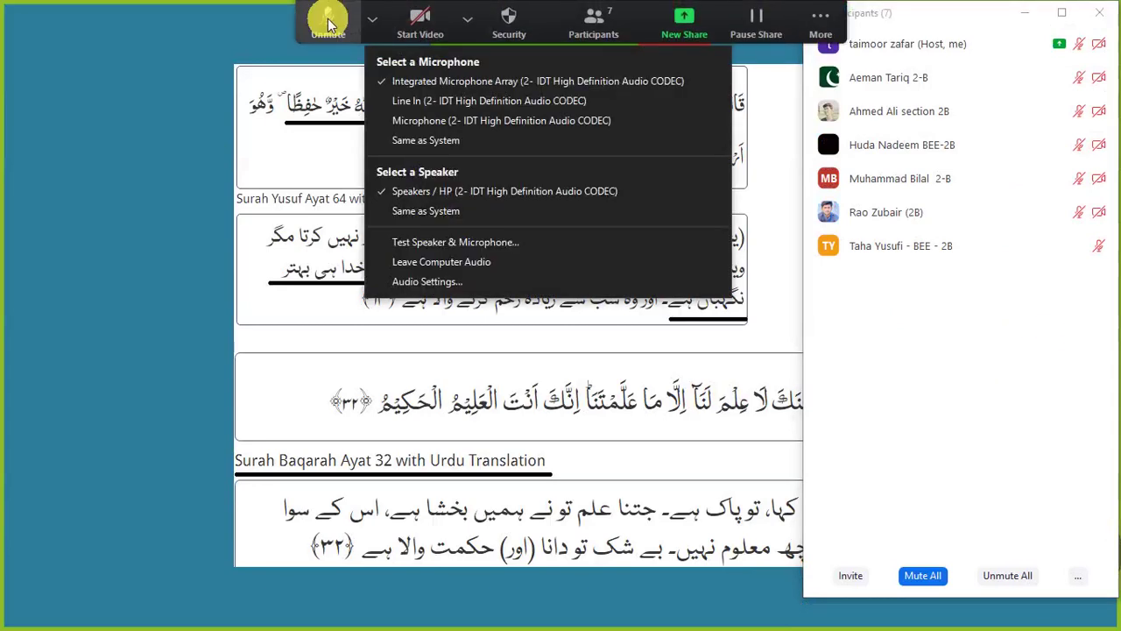
{"action": "left_click", "coordinate": [330, 21]}
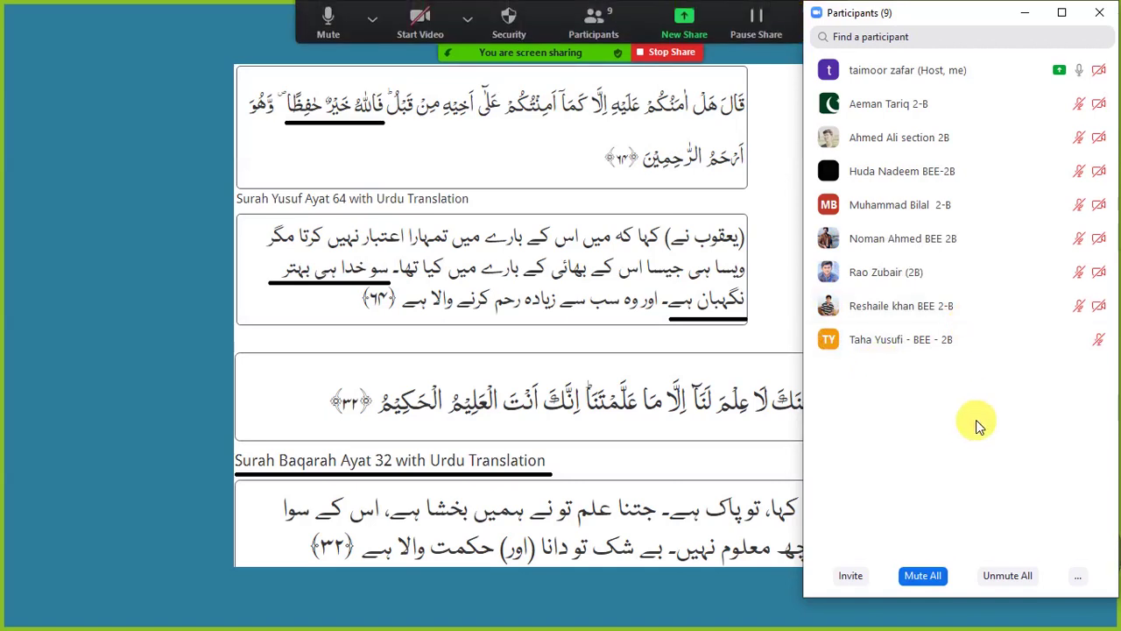
{"action": "key", "text": "alt+a"}
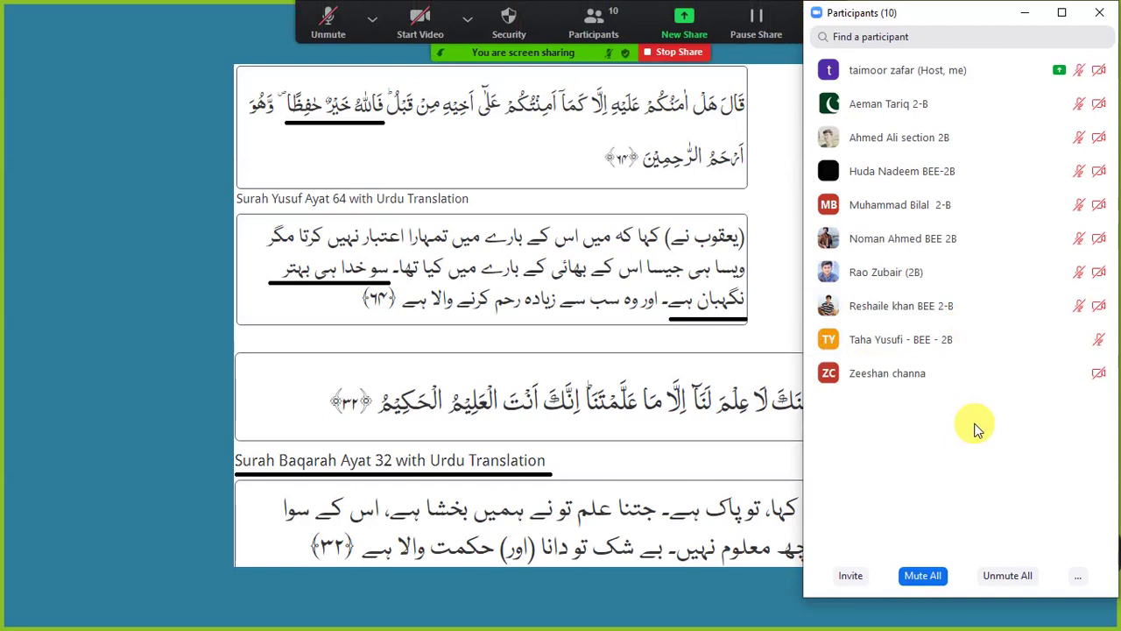
Move the participants window to the opposite side of the screen and extend its height to fit the full list.
{"action": "left_click_drag", "start_coordinate": [969, 14], "coordinate": [188, 24]}
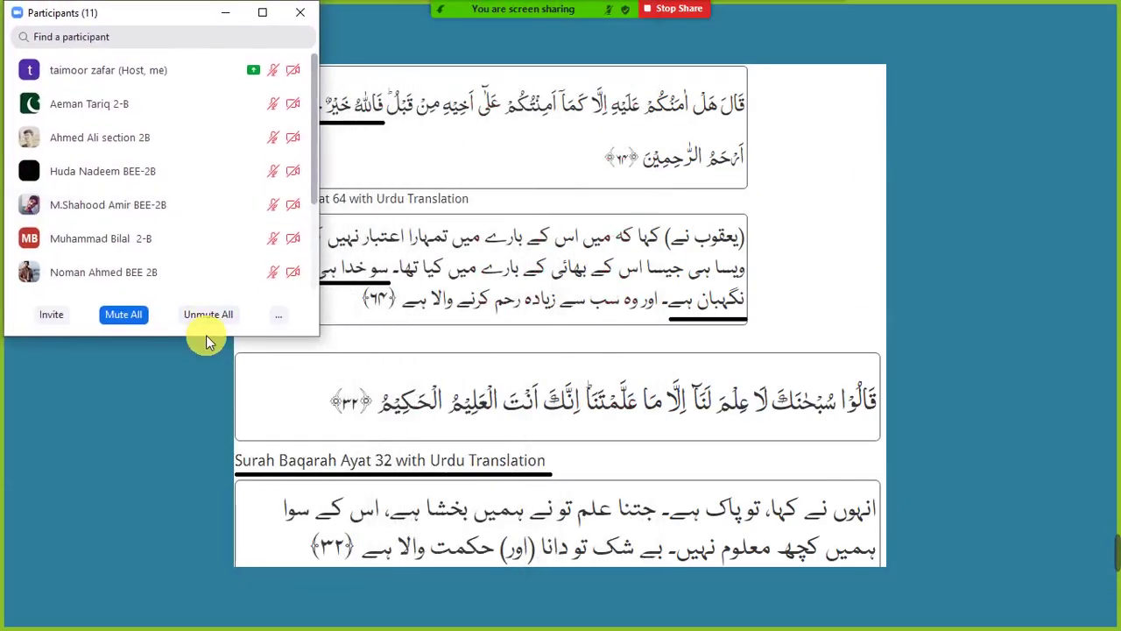
{"action": "left_click_drag", "start_coordinate": [208, 343], "coordinate": [194, 596]}
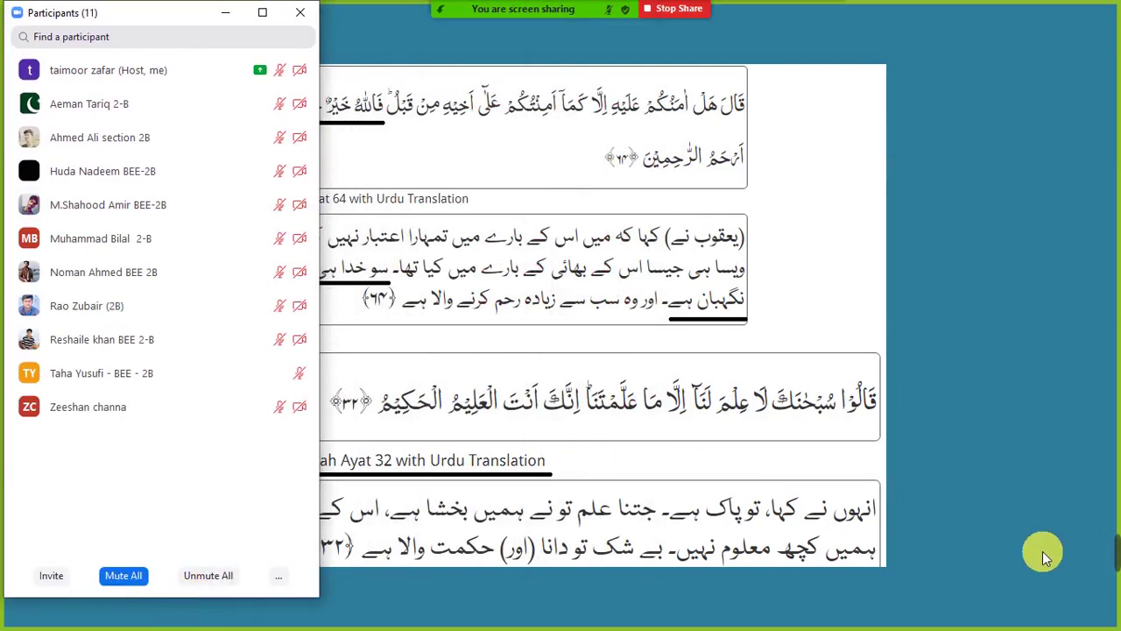
{"action": "mouse_move", "coordinate": [1109, 563]}
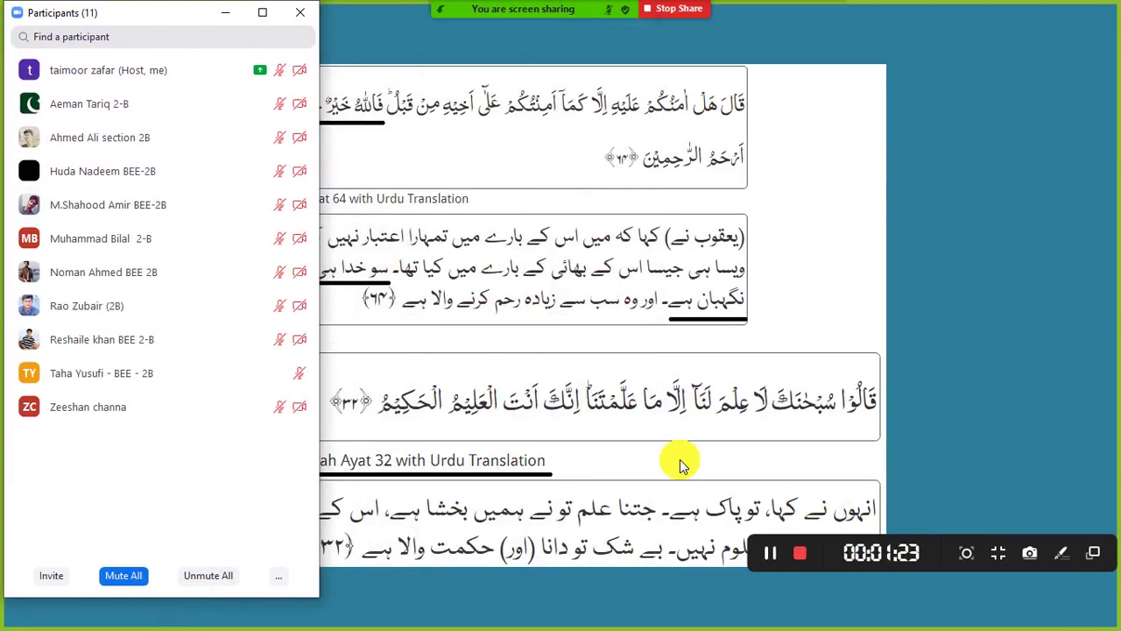
Switch to the PDF reader showing the dimensioned 3D bracket drawing on page 3 of 4.
{"action": "key", "text": "alt+Tab"}
{"action": "left_click", "coordinate": [284, 376]}
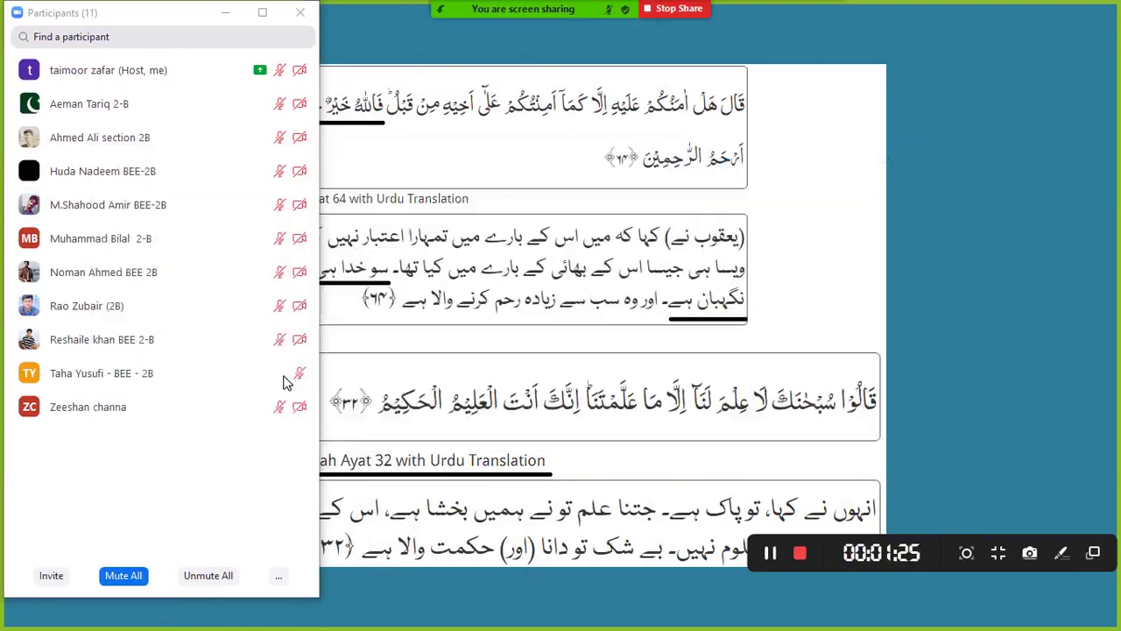
{"action": "left_click", "coordinate": [836, 305]}
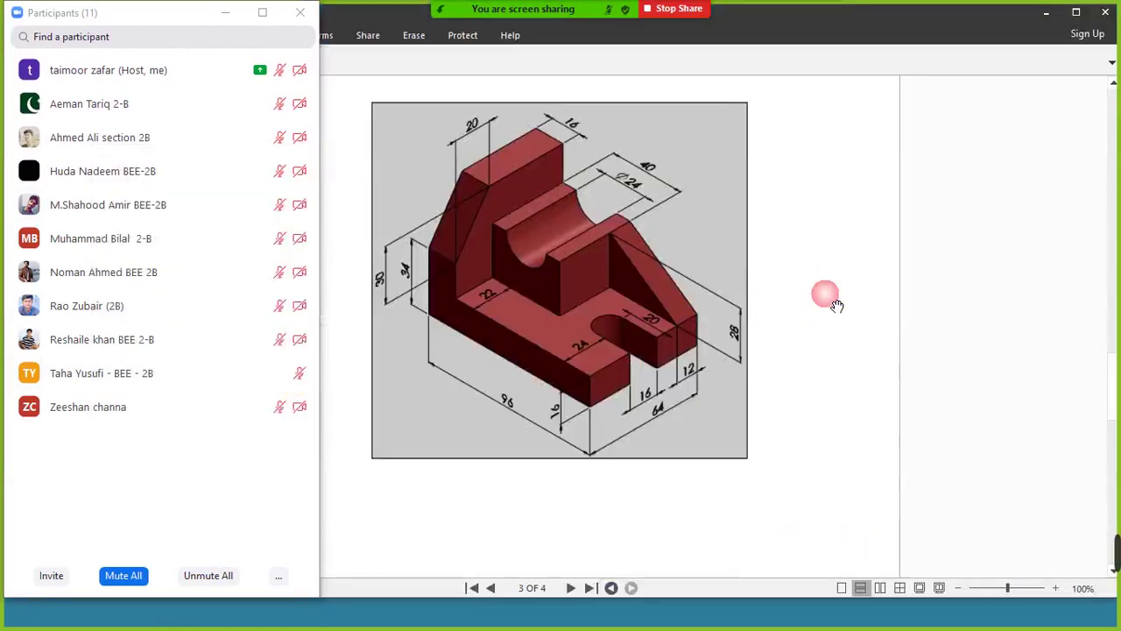
Open the meeting's group chat window and move it clear of the bracket drawing.
{"action": "mouse_move", "coordinate": [517, 20]}
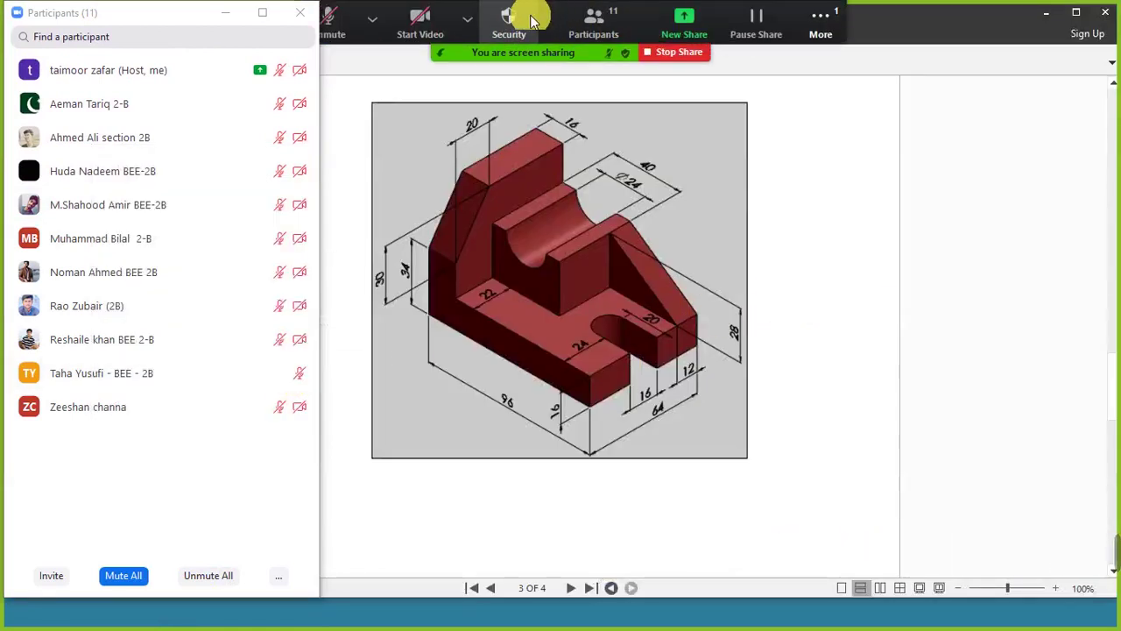
{"action": "left_click", "coordinate": [820, 19]}
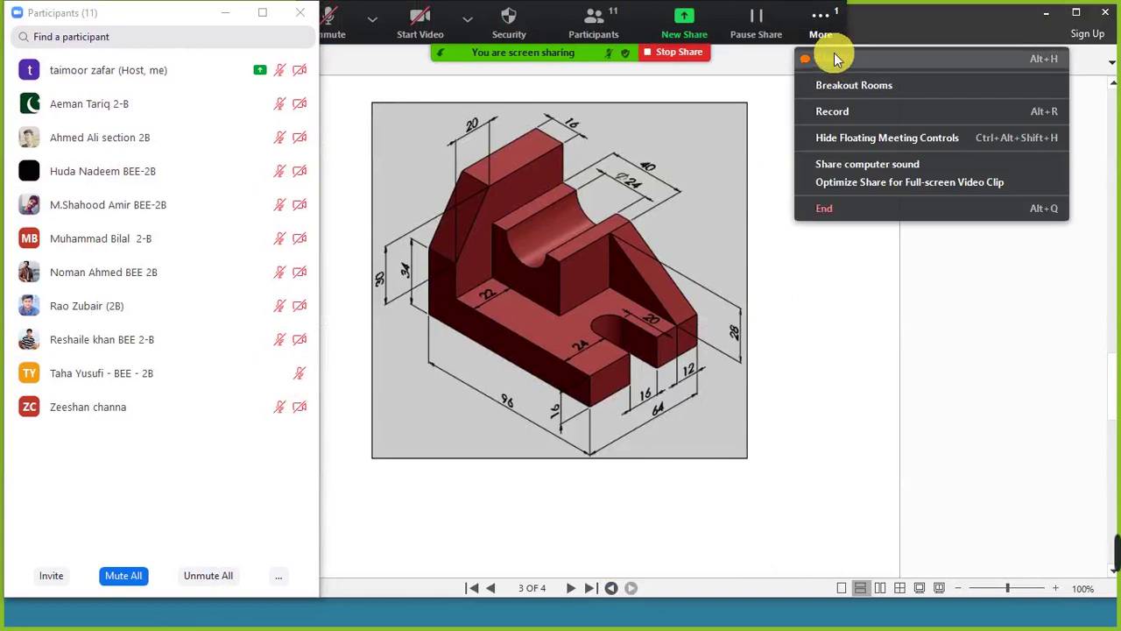
{"action": "left_click", "coordinate": [835, 54]}
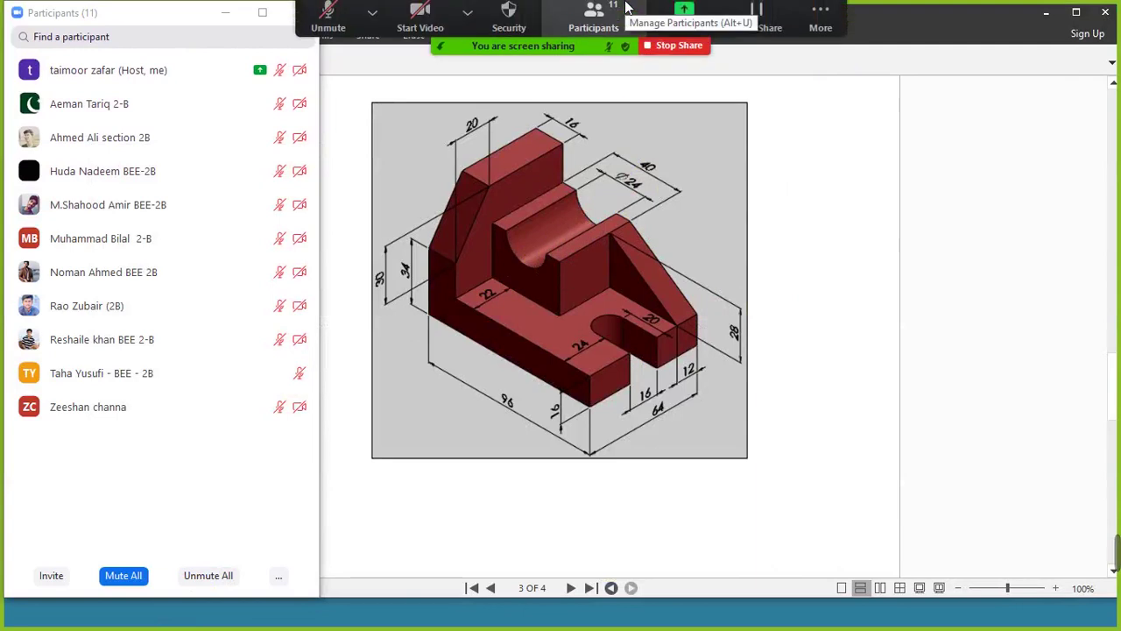
{"action": "left_click", "coordinate": [815, 19]}
{"action": "left_click", "coordinate": [839, 58]}
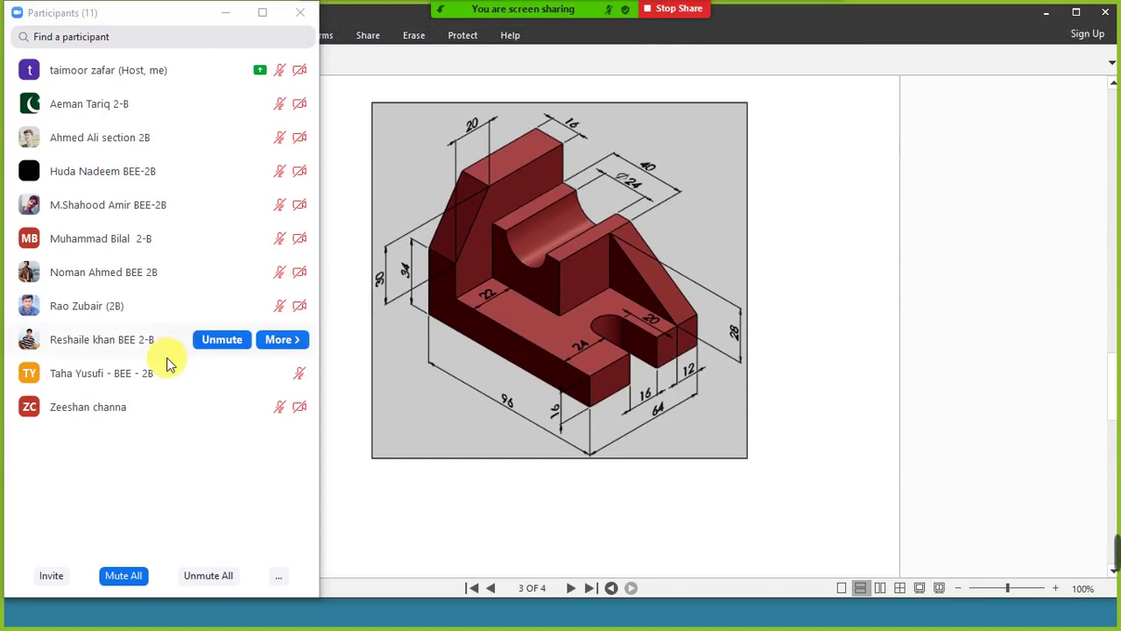
{"action": "left_click", "coordinate": [284, 575]}
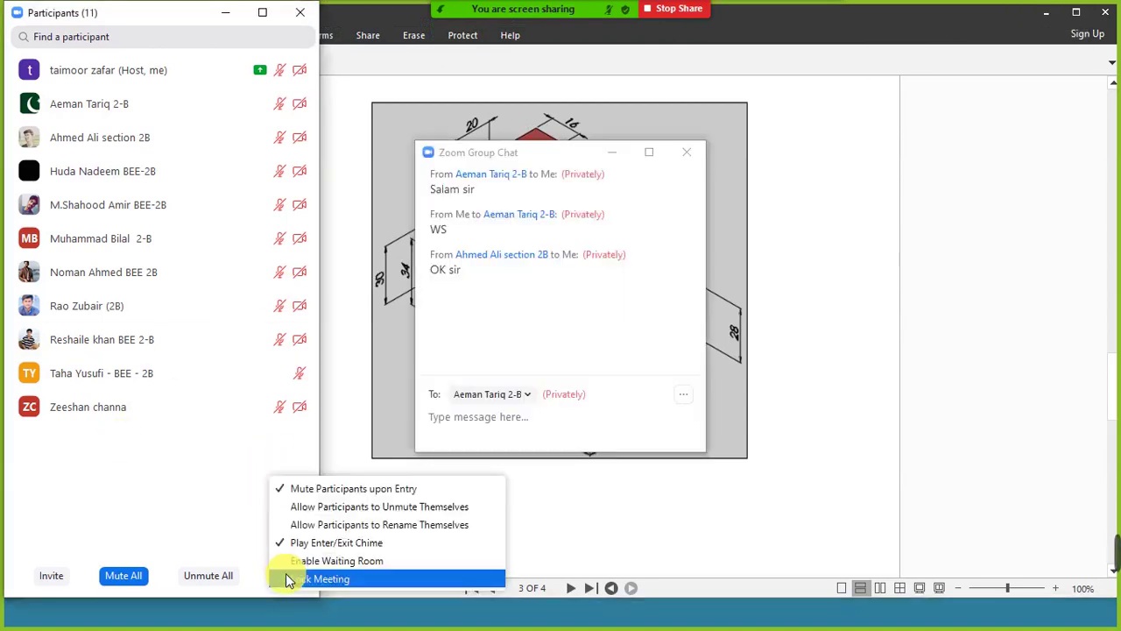
{"action": "left_click", "coordinate": [214, 475]}
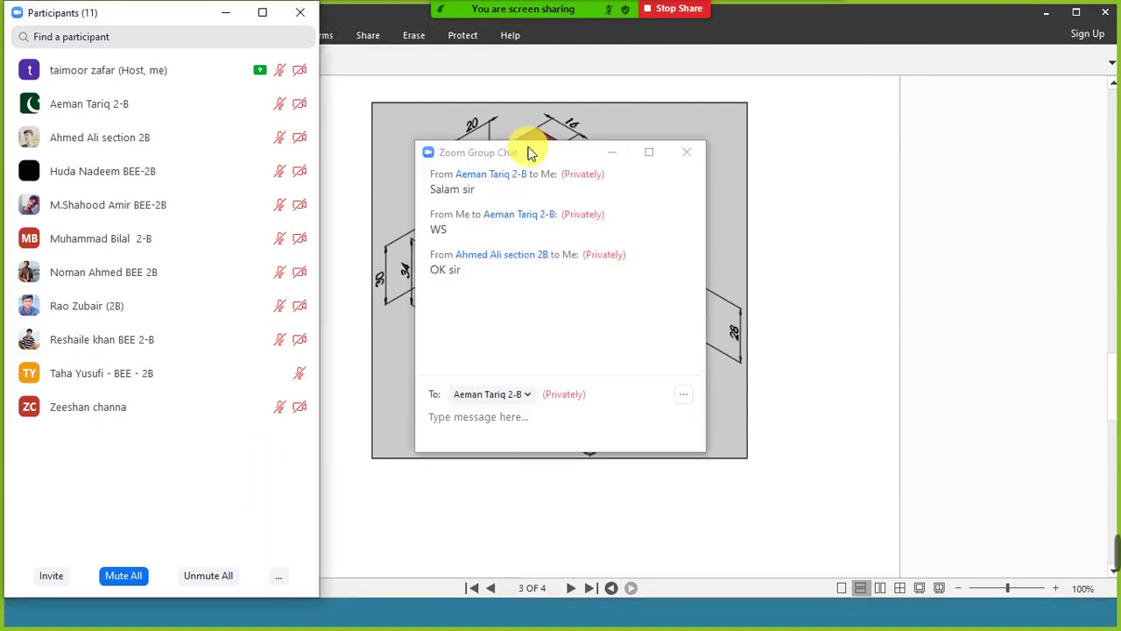
{"action": "left_click", "coordinate": [530, 153]}
{"action": "left_click_drag", "start_coordinate": [530, 154], "coordinate": [953, 18]}
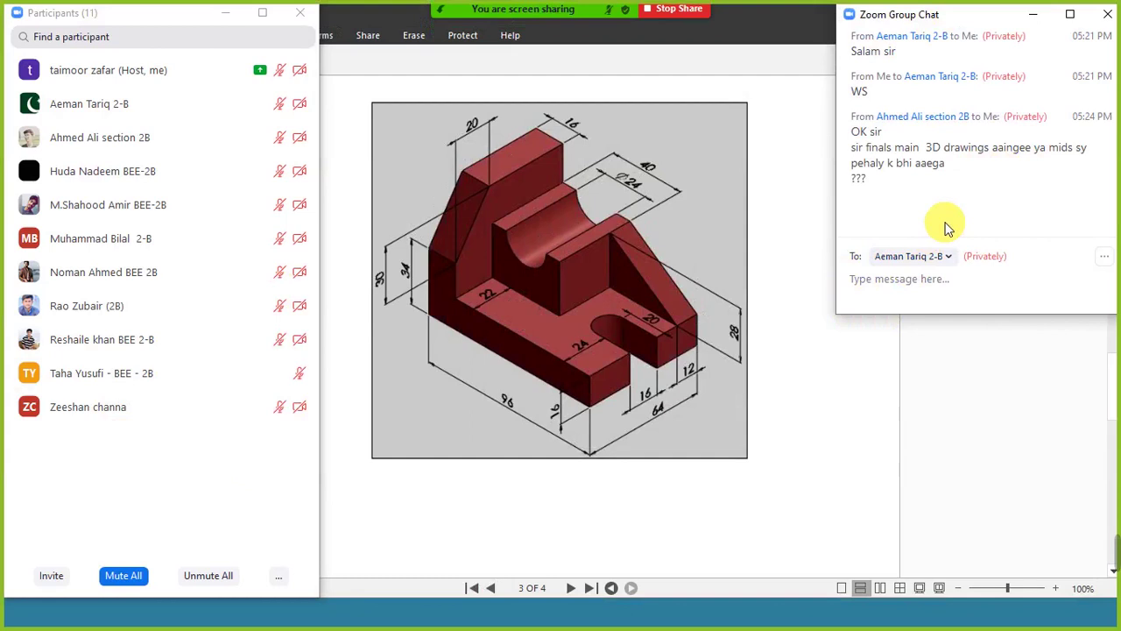
Send everyone in the meeting the chat message "beyta mids sy pehly ki theory or finals tak ki theory aaigee".
{"action": "left_click", "coordinate": [948, 289]}
{"action": "type", "text": "be"}
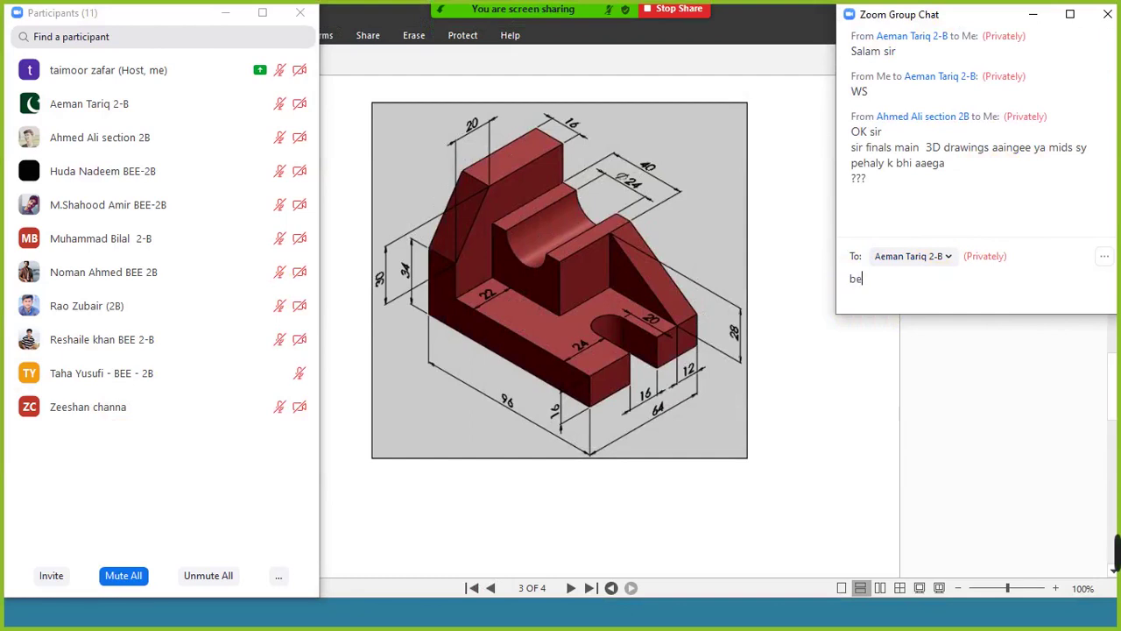
{"action": "type", "text": "yta mids sy pehly "}
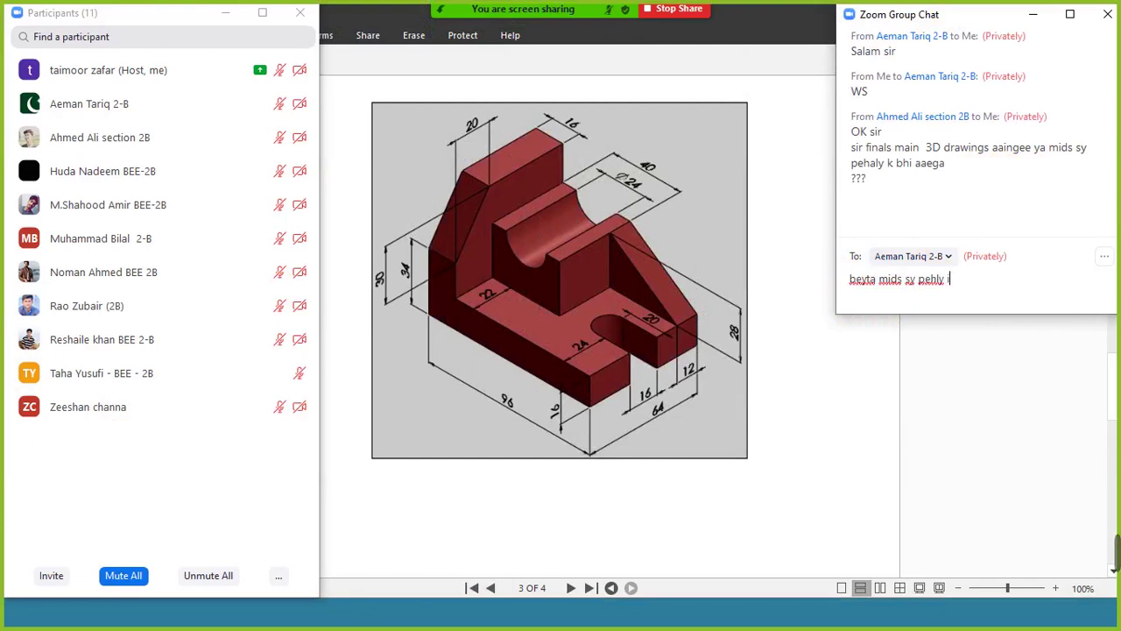
{"action": "type", "text": "ki theory or final"}
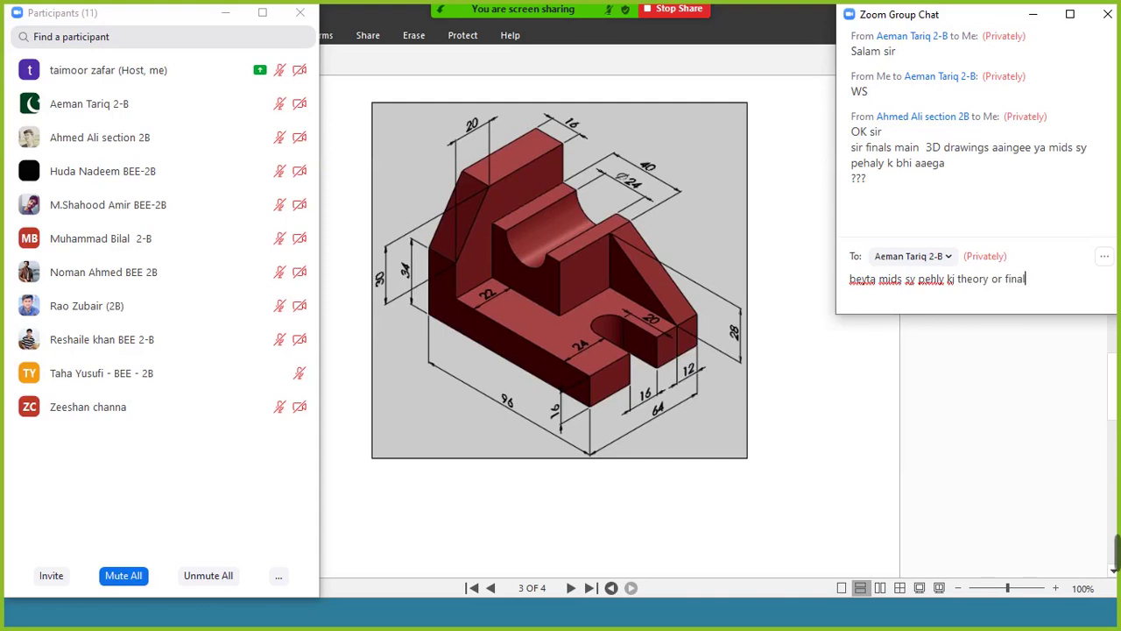
{"action": "type", "text": "s tak ki t"}
{"action": "key", "text": "BackSpace"}
{"action": "type", "text": "heory aaigee"}
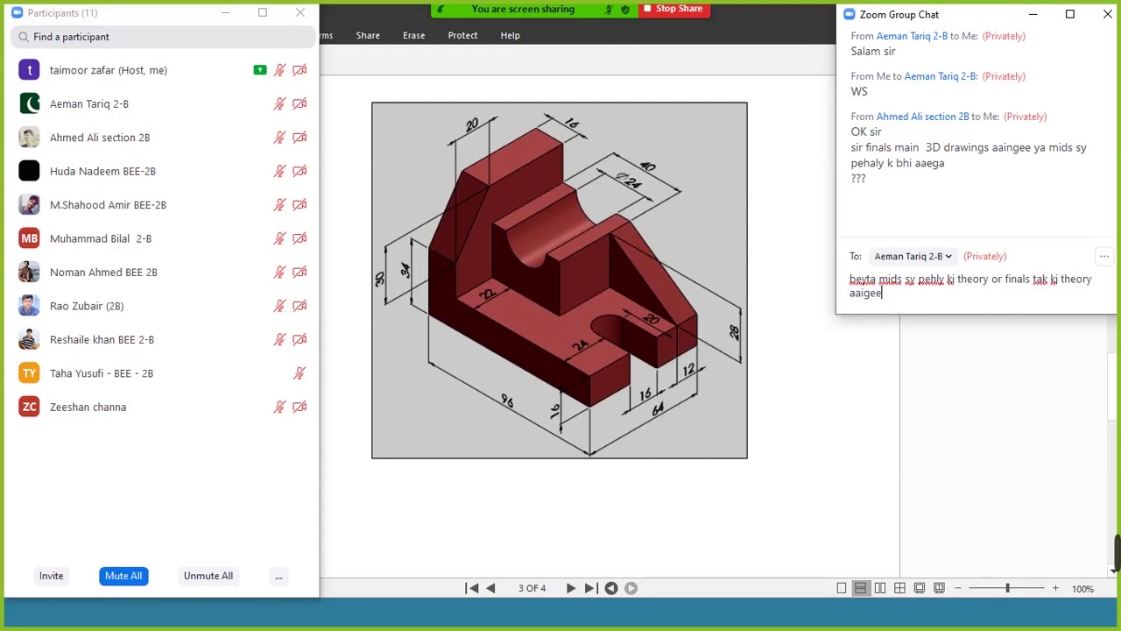
{"action": "left_click", "coordinate": [951, 258]}
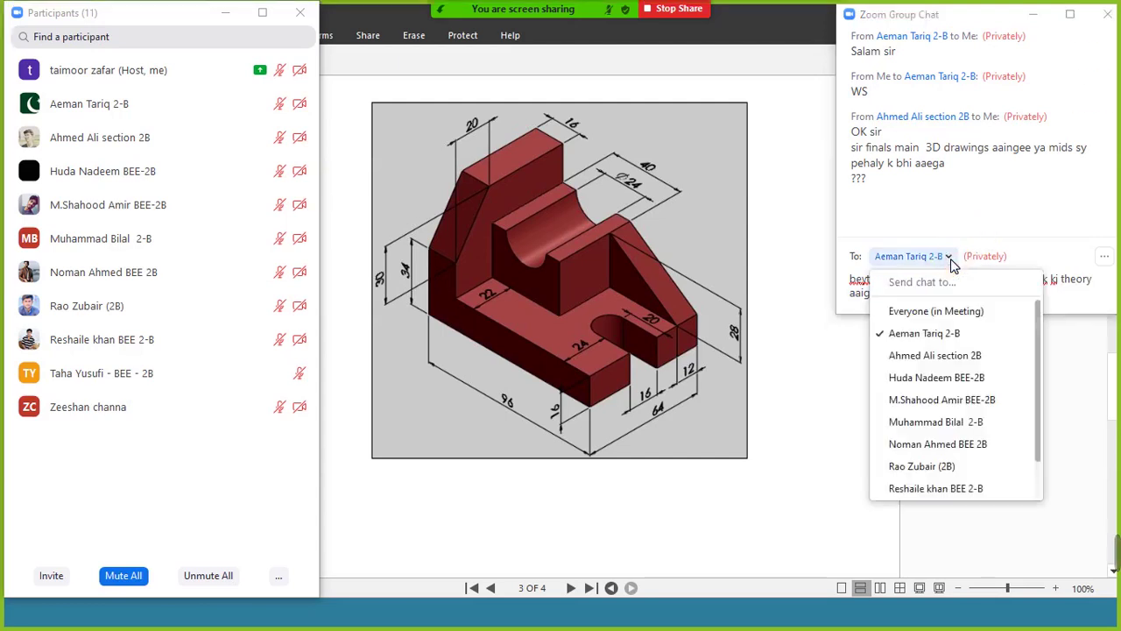
{"action": "left_click", "coordinate": [951, 308]}
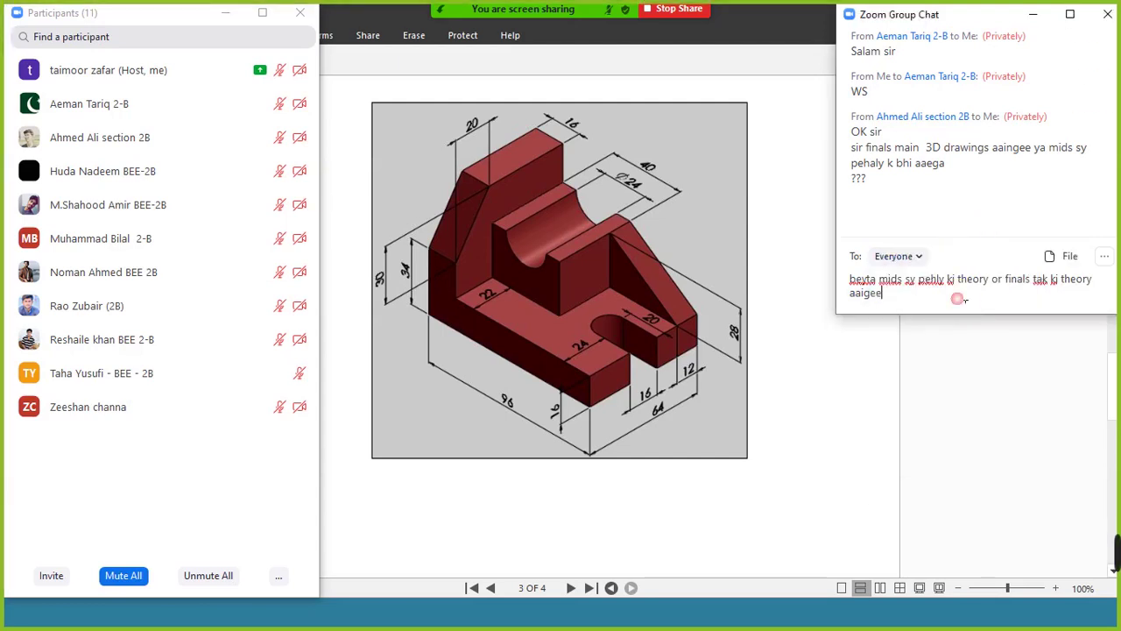
{"action": "key", "text": "Return"}
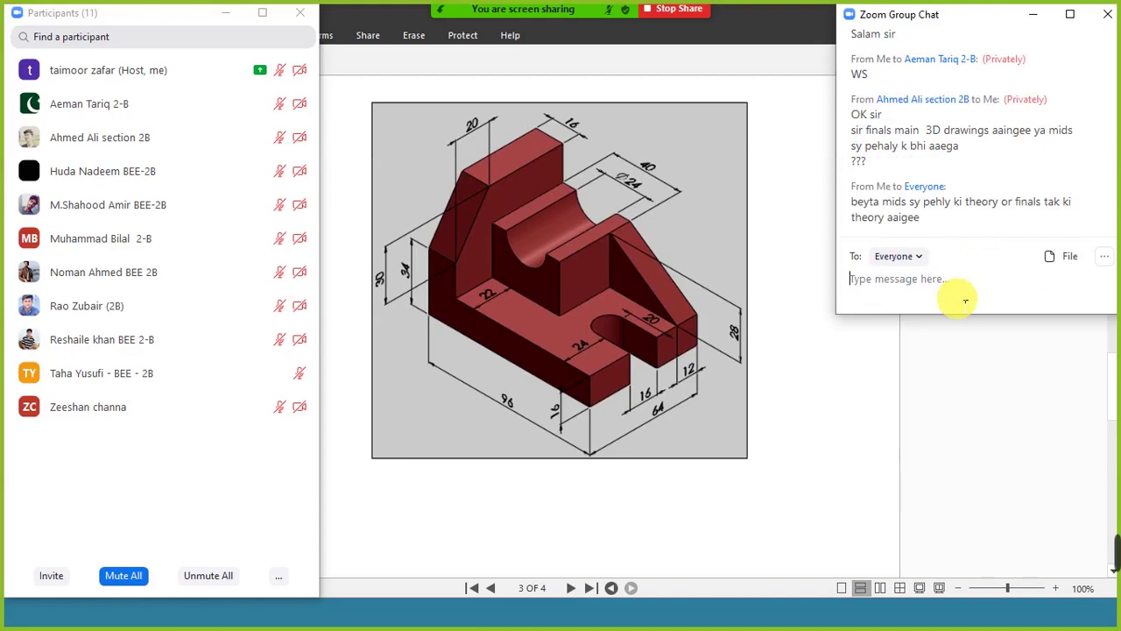
Send everyone the chat message "or 3D drawings bhi aaeingee or 2D bhi".
{"action": "type", "text": "or 3D"}
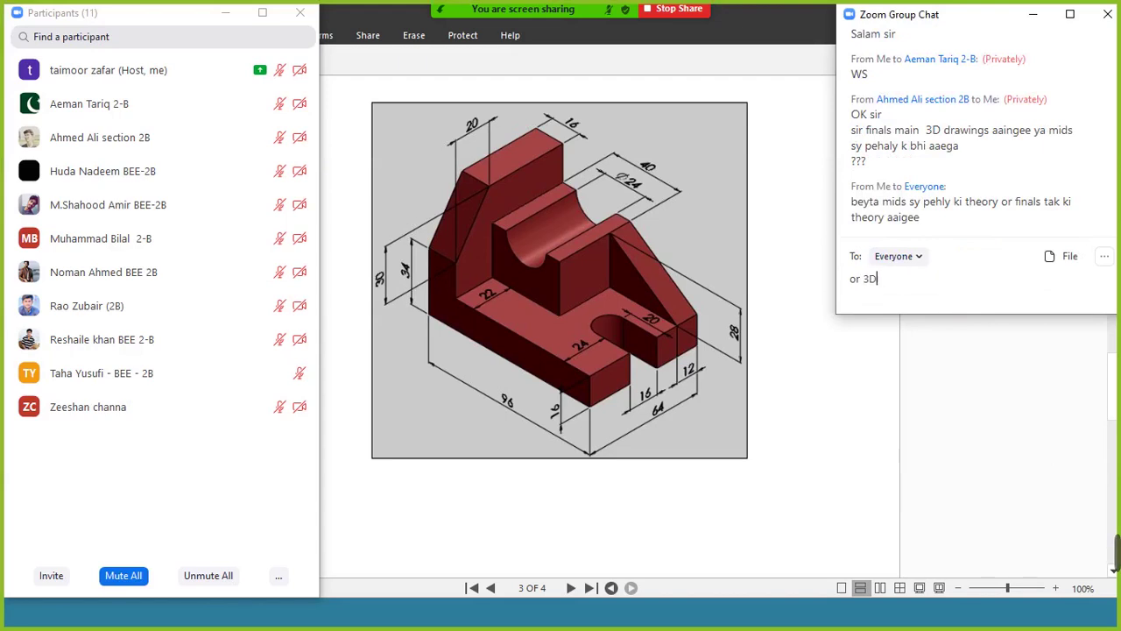
{"action": "type", "text": " de"}
{"action": "type", "text": "rawings bhi "}
{"action": "type", "text": "aaeingee or "}
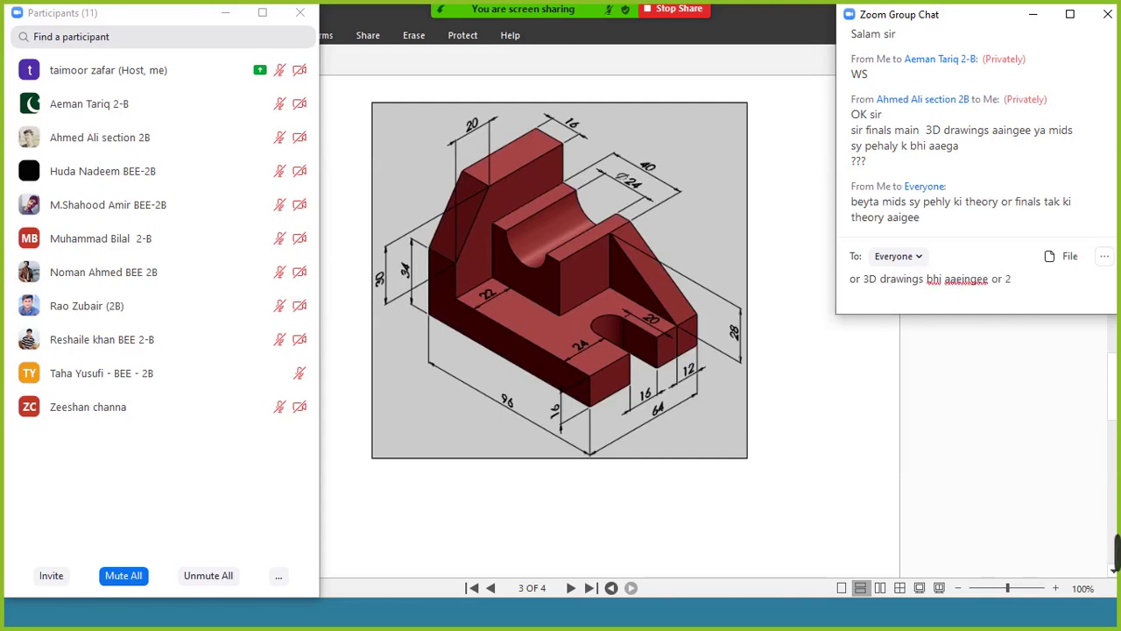
{"action": "type", "text": "2D bhi"}
{"action": "key", "text": "Return"}
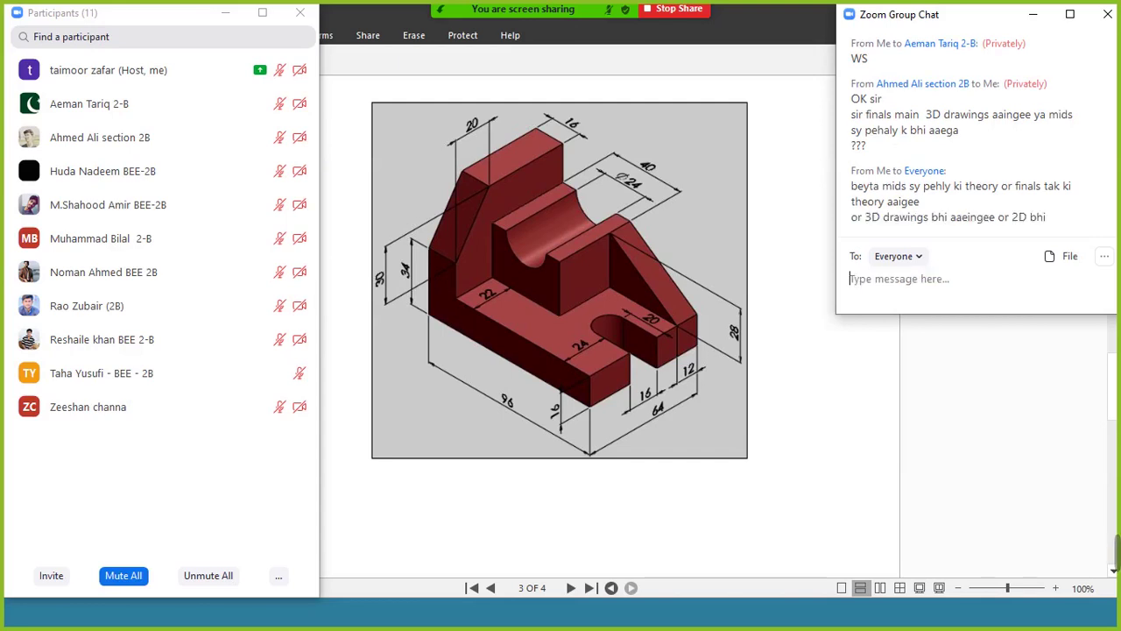
Send everyone the chat message "8 hours ka paper hoga".
{"action": "type", "text": "8 hour"}
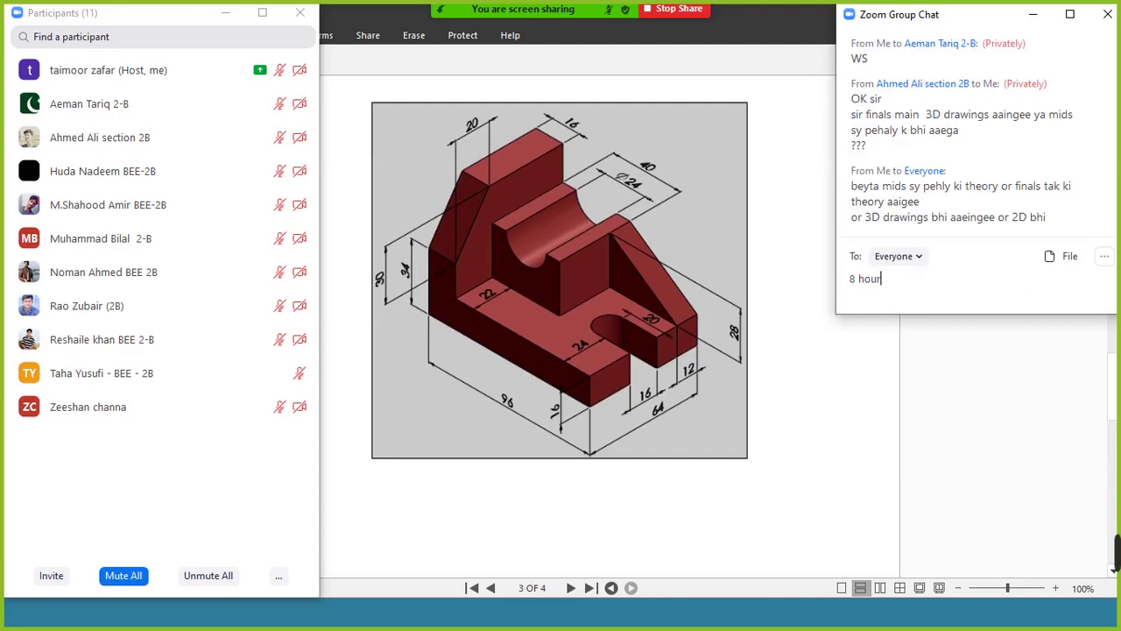
{"action": "type", "text": "s ka paper hoga"}
{"action": "key", "text": "Return"}
Send everyone the chat message "tu atleast apkky hisab sy 3 to 4 hrs ka tu banana hoga paper".
{"action": "type", "text": "tu"}
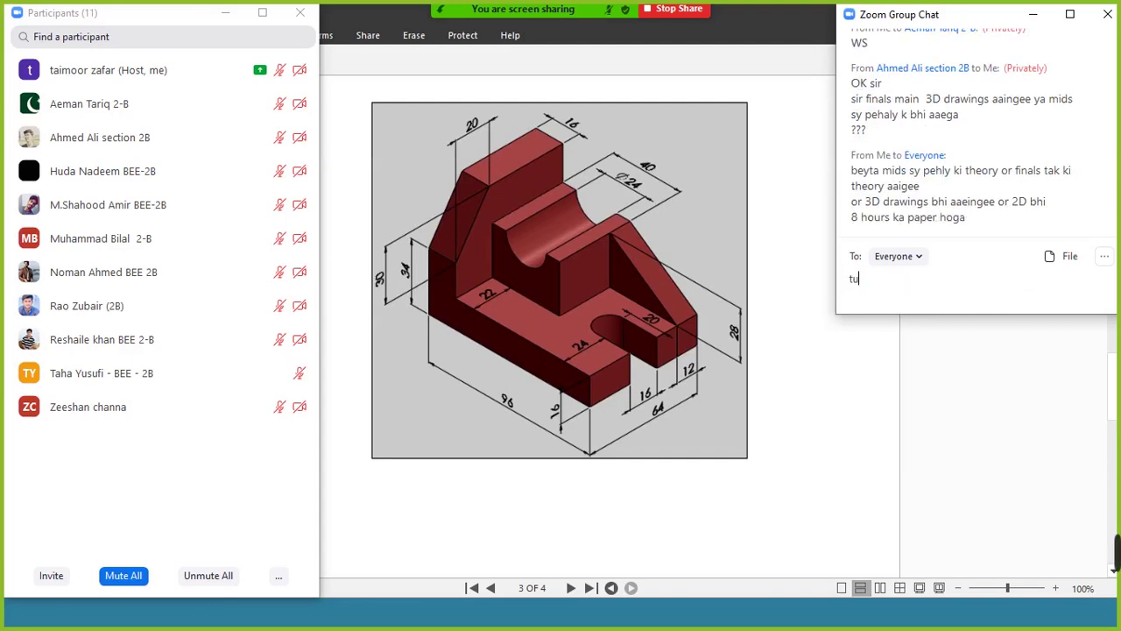
{"action": "type", "text": " atleast ap"}
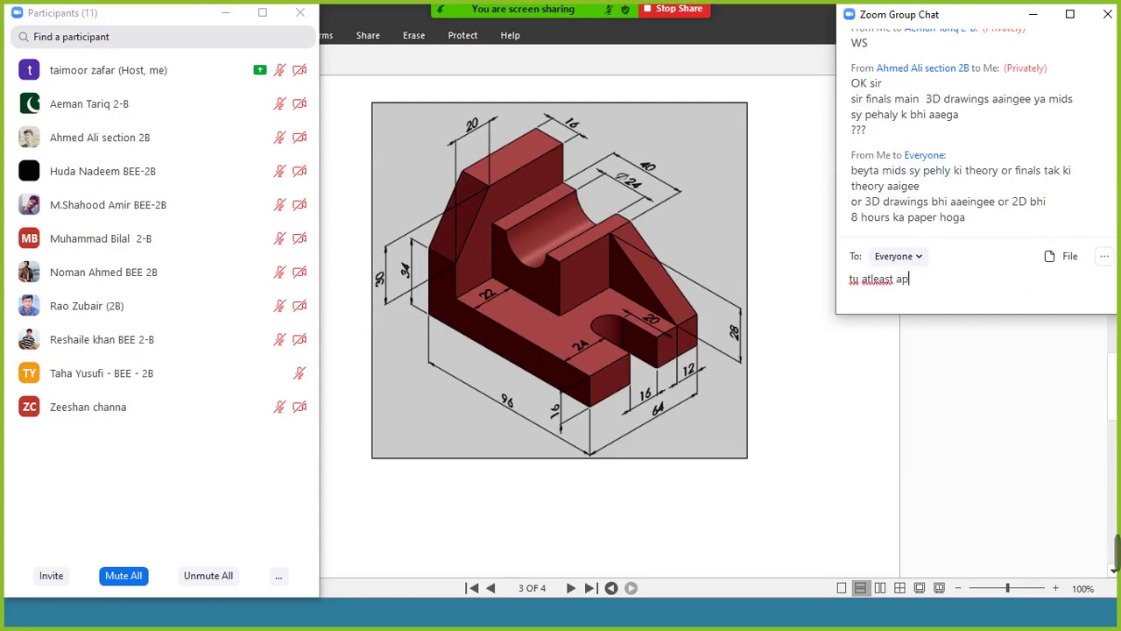
{"action": "type", "text": "kky hisab sy 3 hrs"}
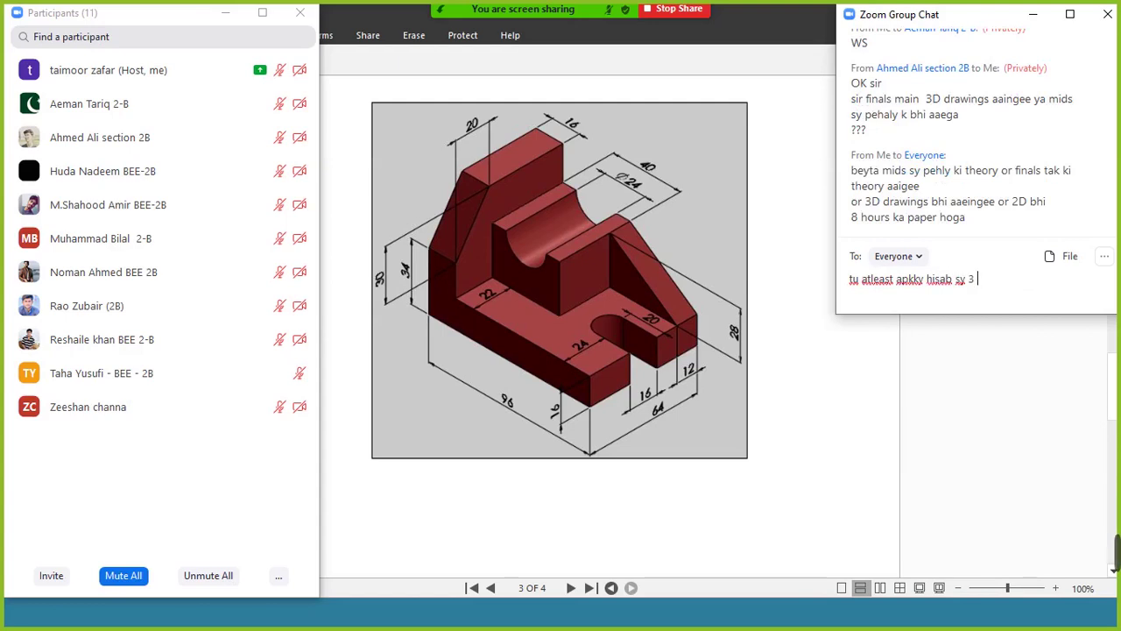
{"action": "key", "text": "BackSpace"}
{"action": "key", "text": "BackSpace"}
{"action": "type", "text": "to 4 hrs "}
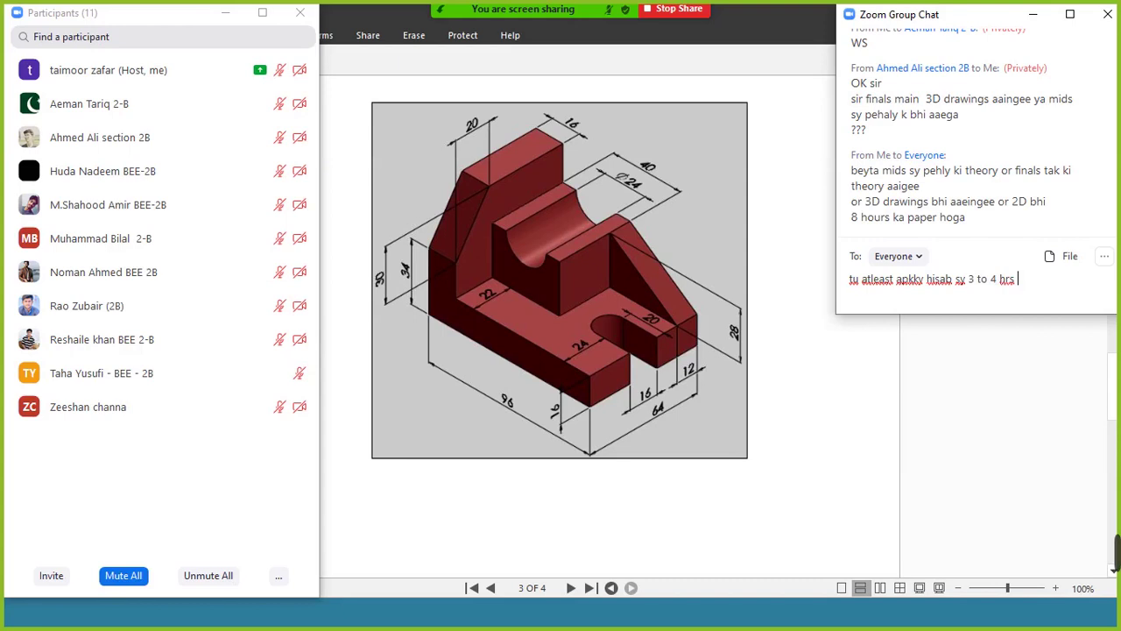
{"action": "type", "text": "ka tu"}
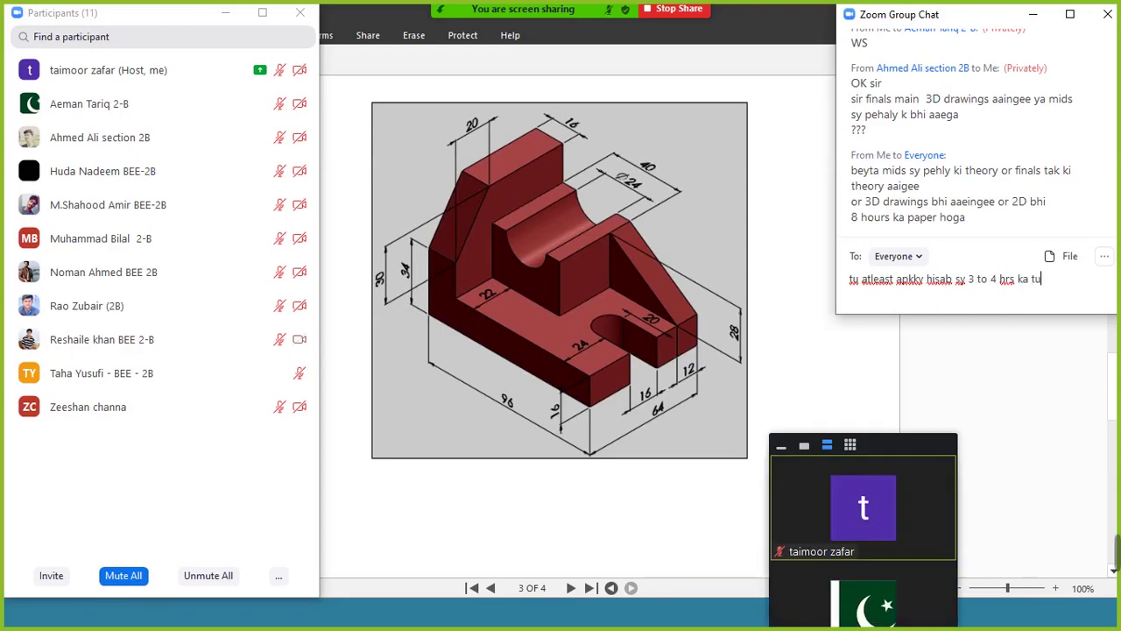
{"action": "type", "text": " ba"}
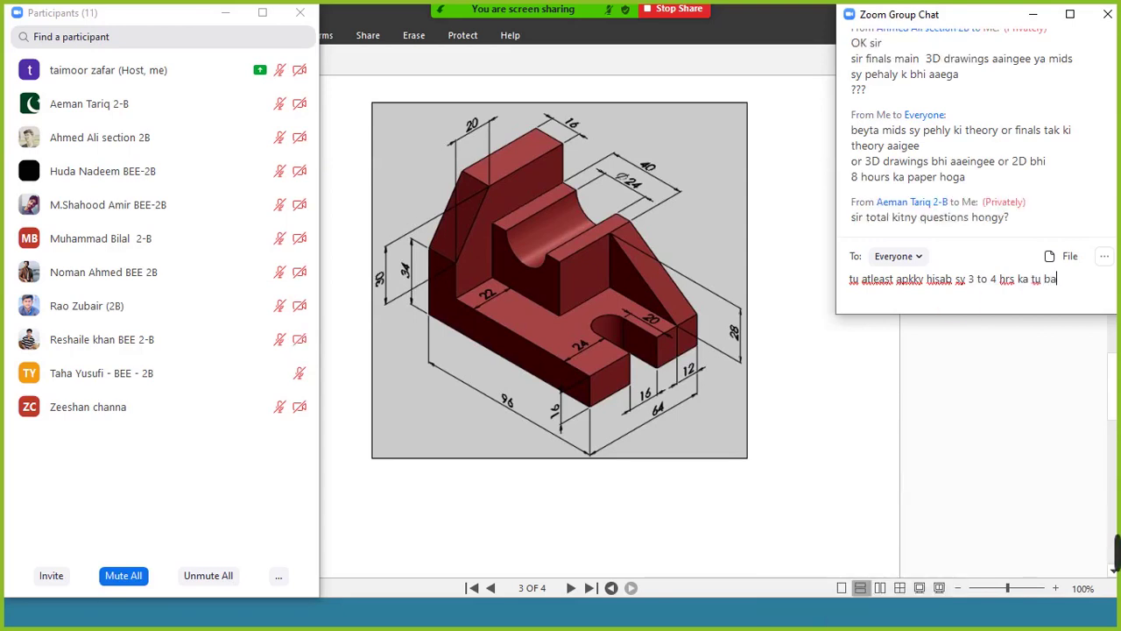
{"action": "type", "text": "nana hoga paper"}
{"action": "key", "text": "Return"}
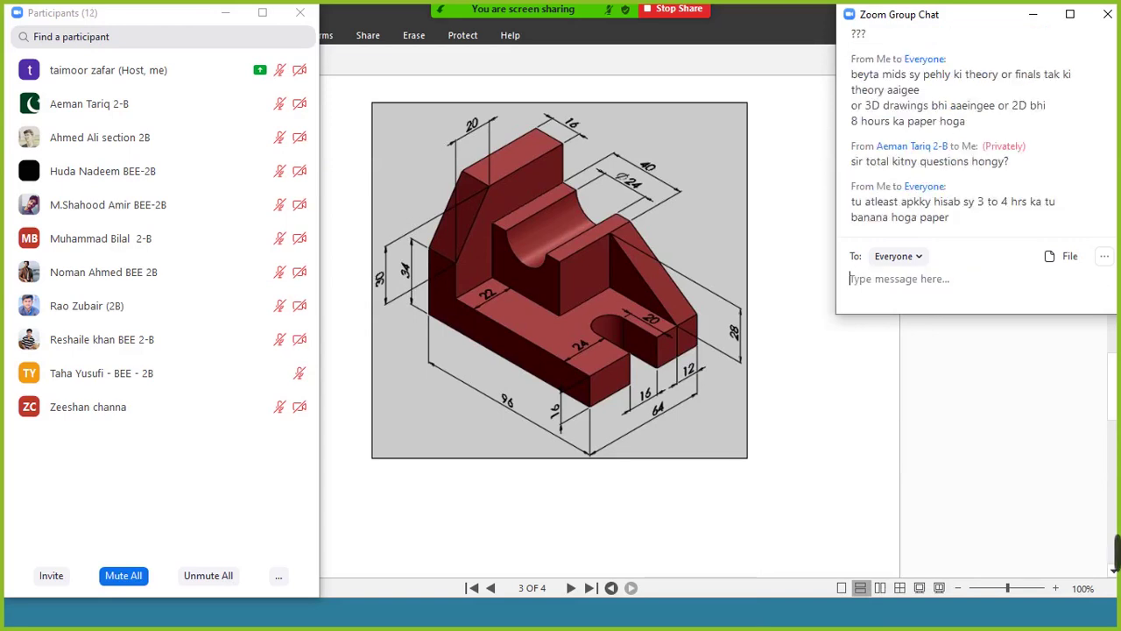
Send everyone the chat message "beyta abhi mjh NH pata kitny questions hongy".
{"action": "left_click", "coordinate": [951, 288]}
{"action": "type", "text": "beyta "}
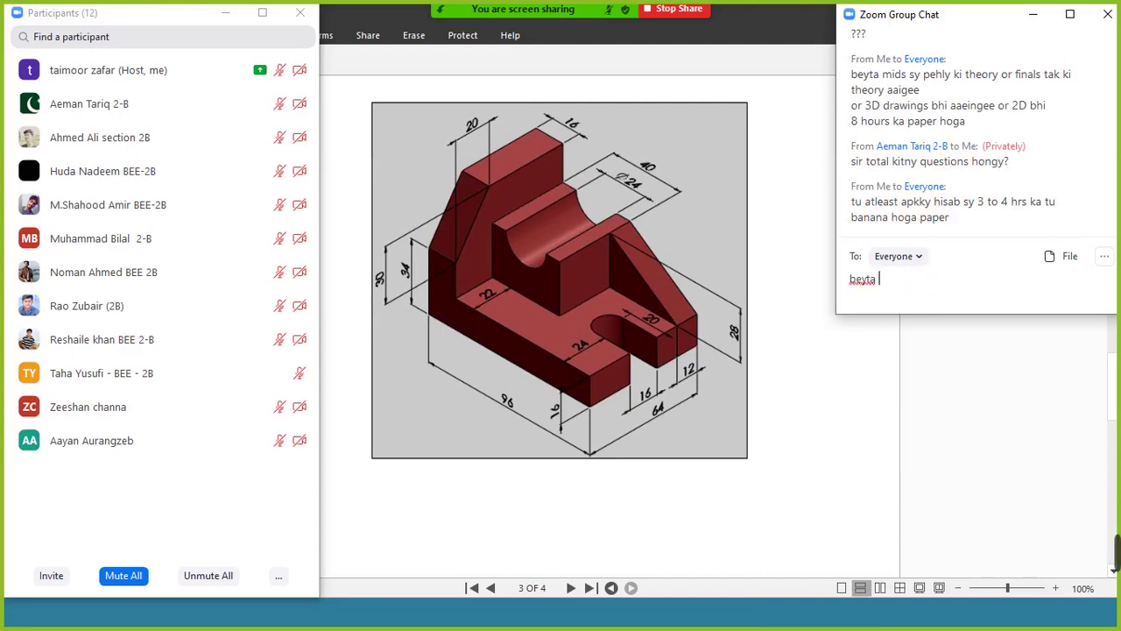
{"action": "type", "text": "abhi "}
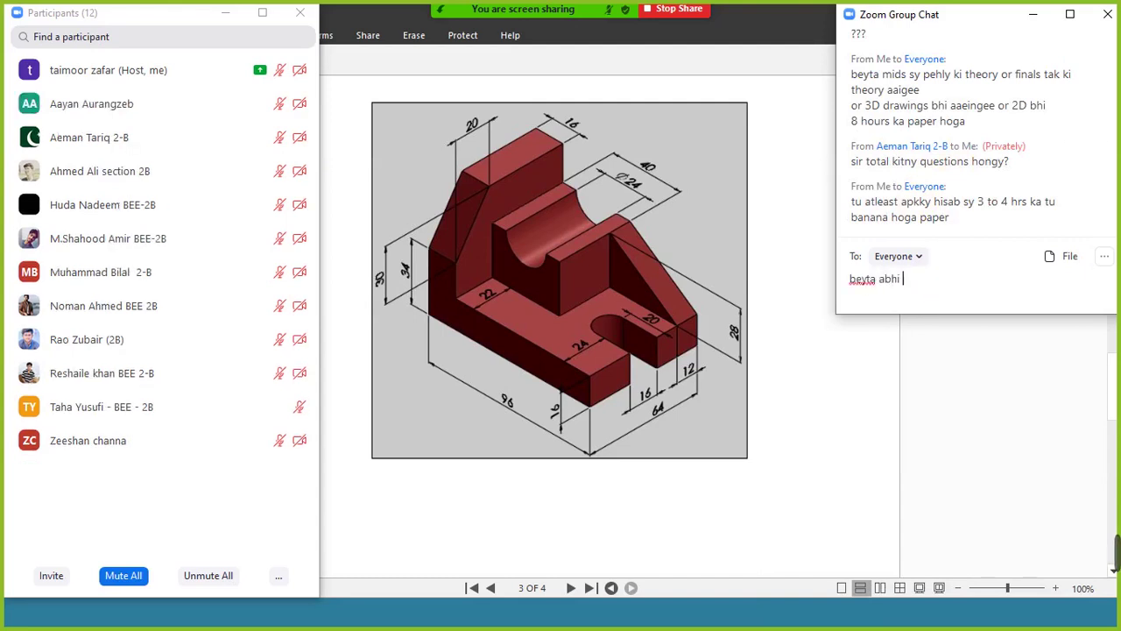
{"action": "type", "text": "mih nh"}
{"action": "key", "text": "BackSpace"}
{"action": "key", "text": "BackSpace"}
{"action": "key", "text": "BackSpace"}
{"action": "type", "text": "NH pata kitn"}
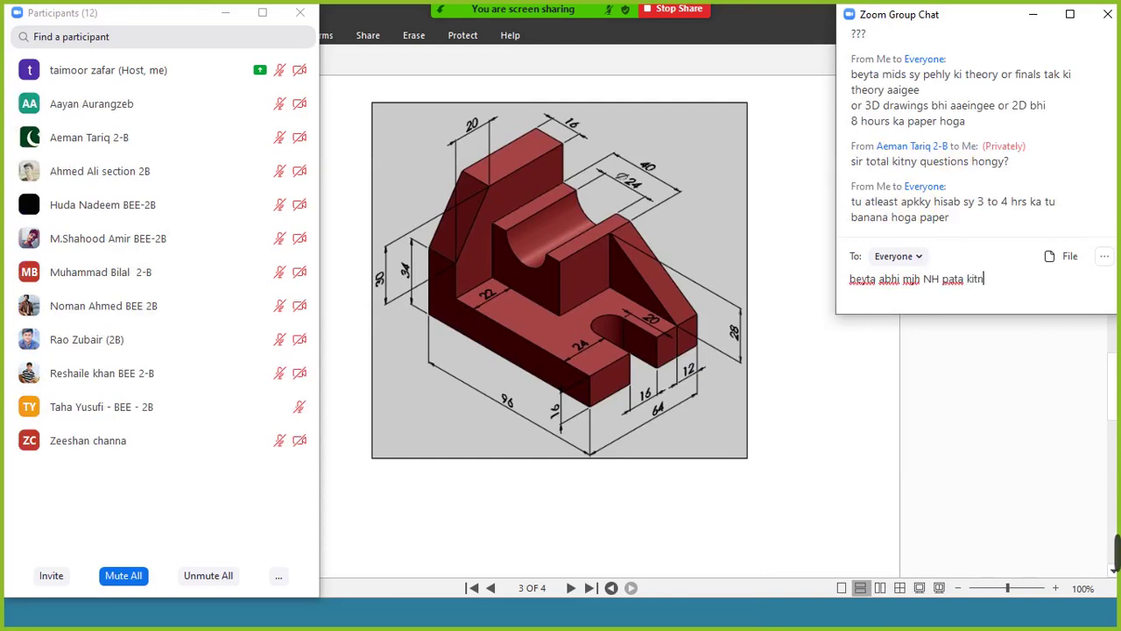
{"action": "type", "text": "y questions"}
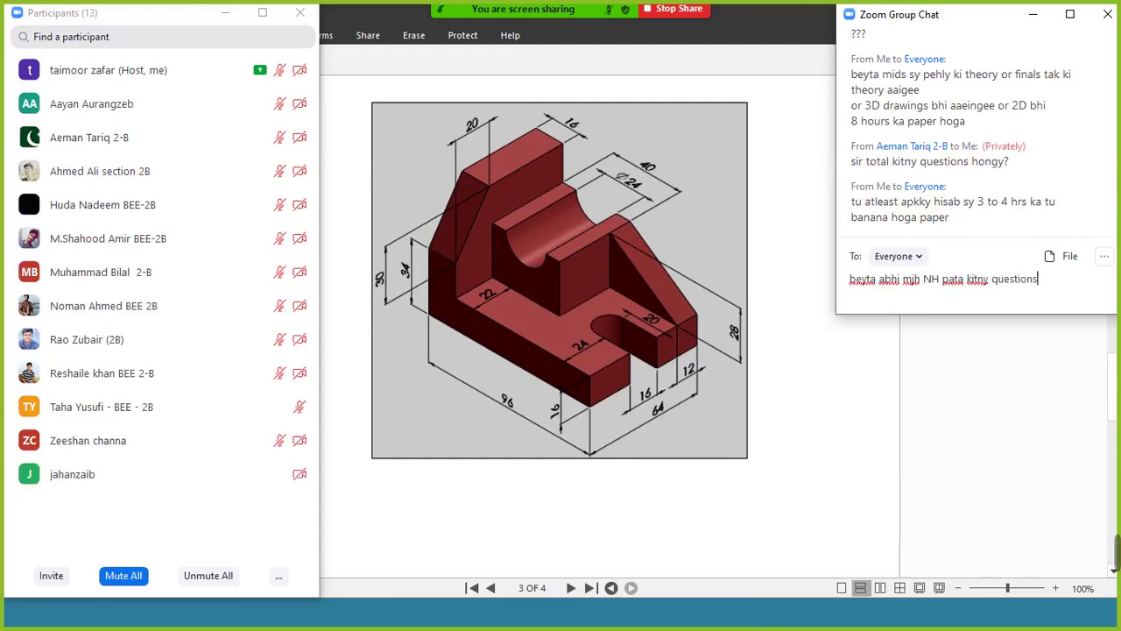
{"action": "type", "text": " hongy"}
{"action": "key", "text": "Return"}
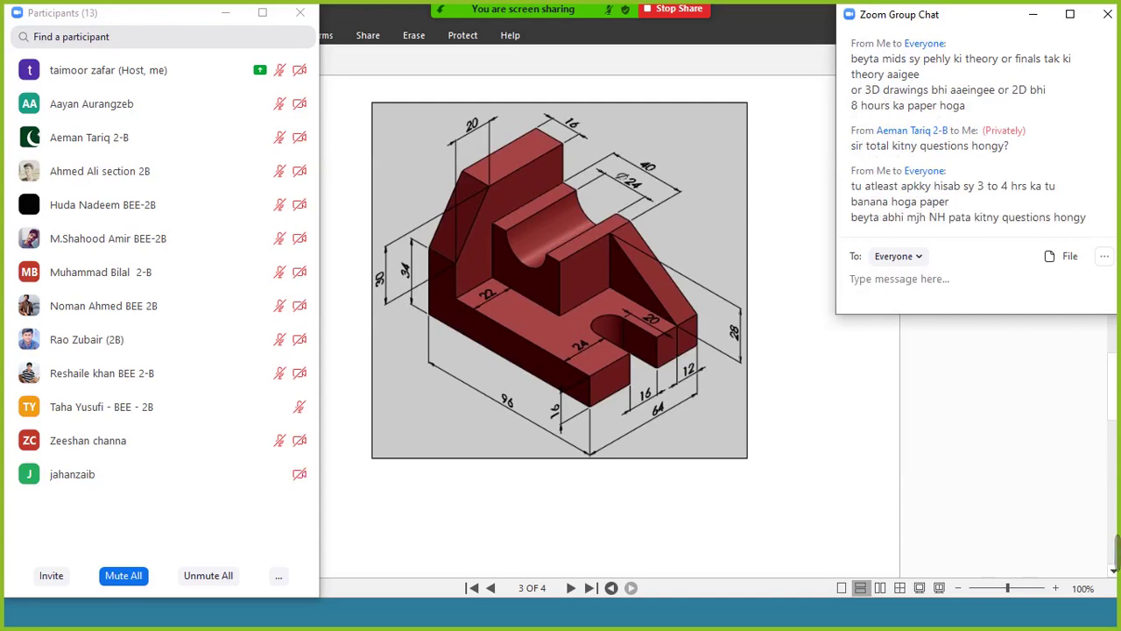
Send everyone the chat message "I gues: 1 question for theory, and 1 question for 2D, 1 Question for 3D".
{"action": "type", "text": "I gues"}
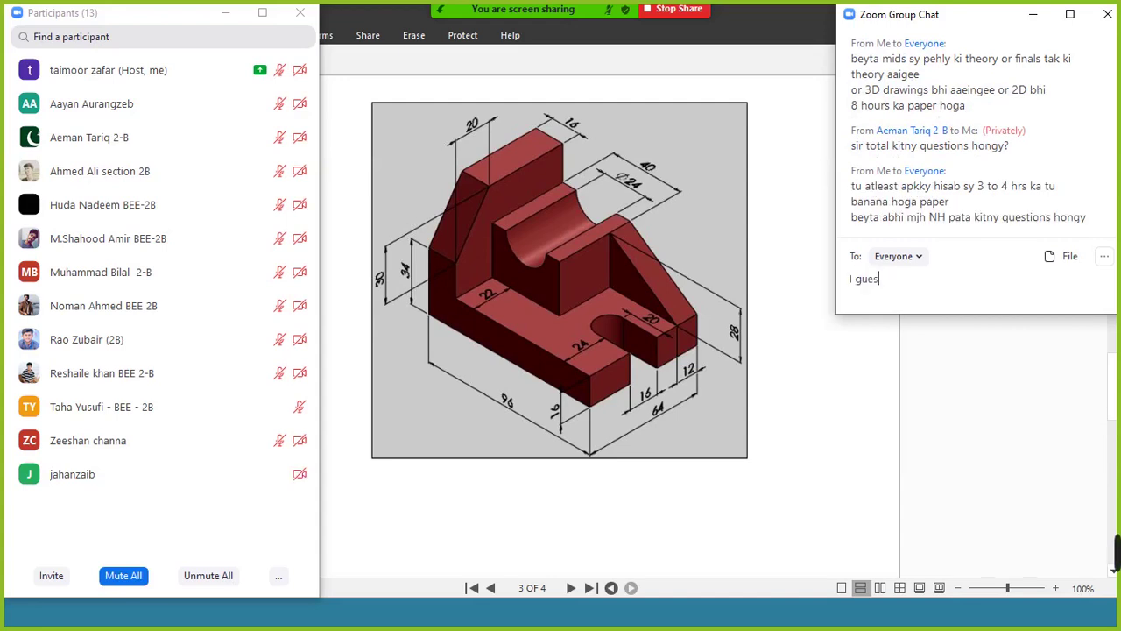
{"action": "type", "text": "s "}
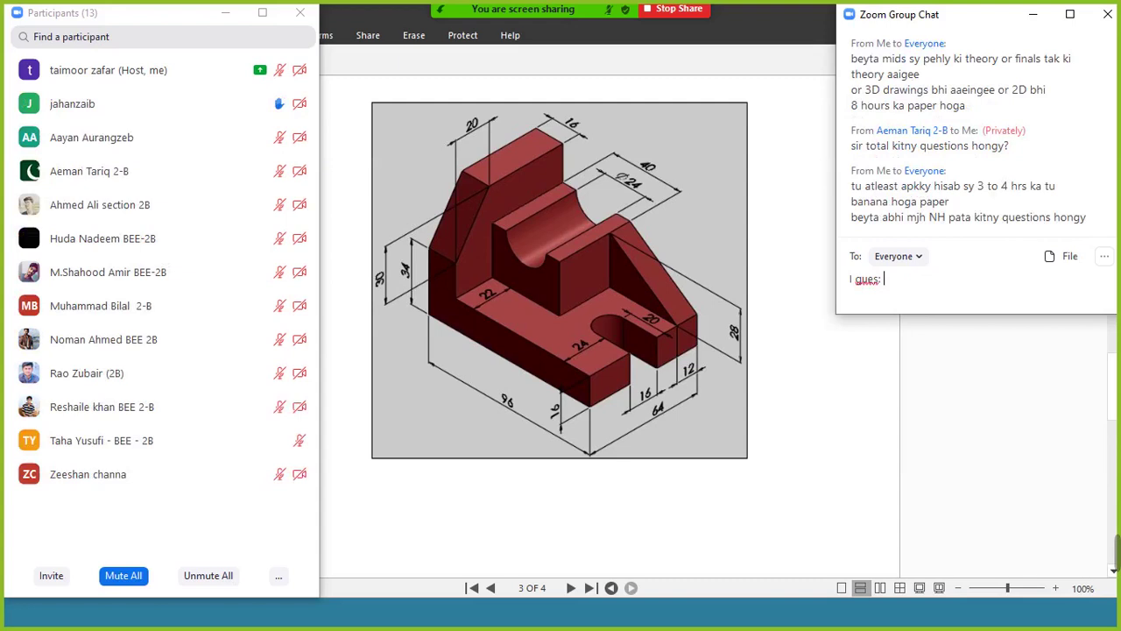
{"action": "type", "text": "1 ques"}
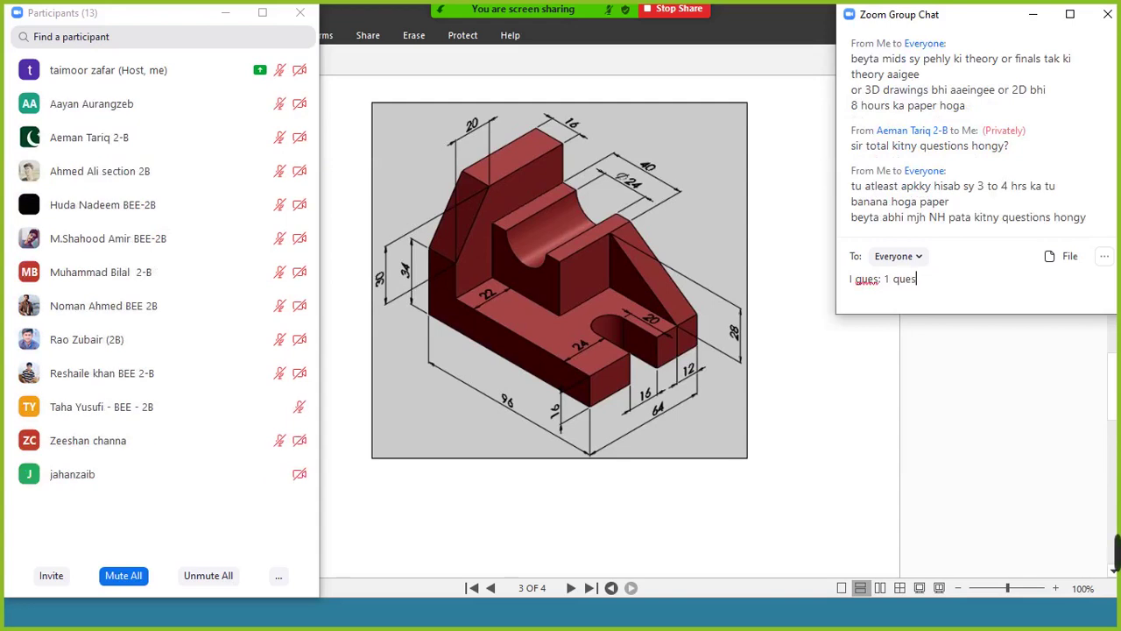
{"action": "type", "text": "tion for theory"}
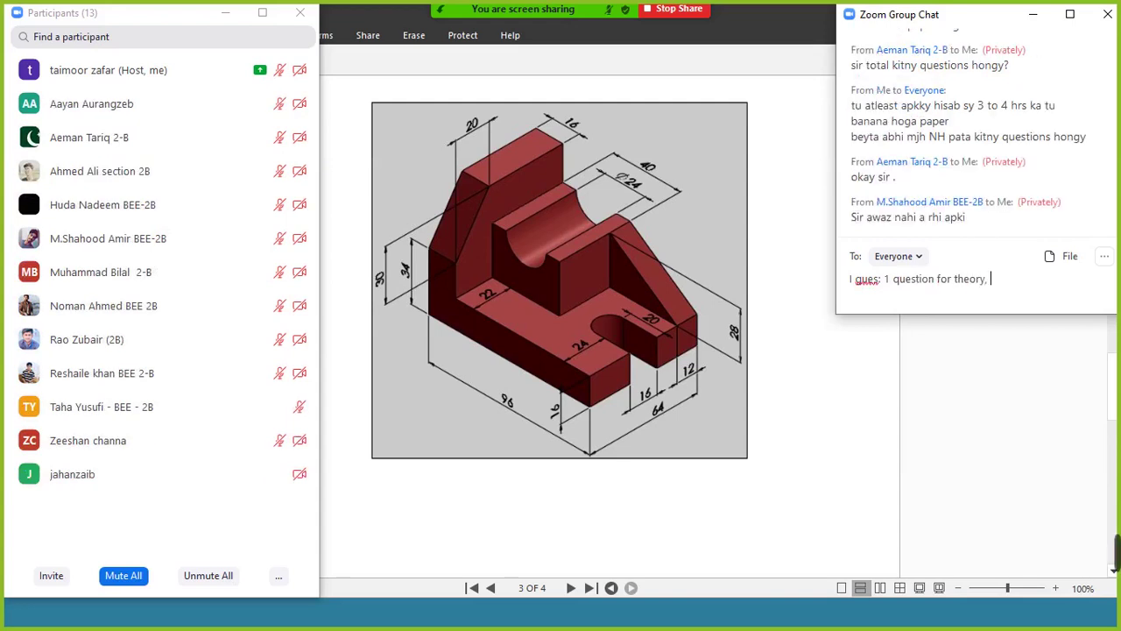
{"action": "type", "text": ", and two"}
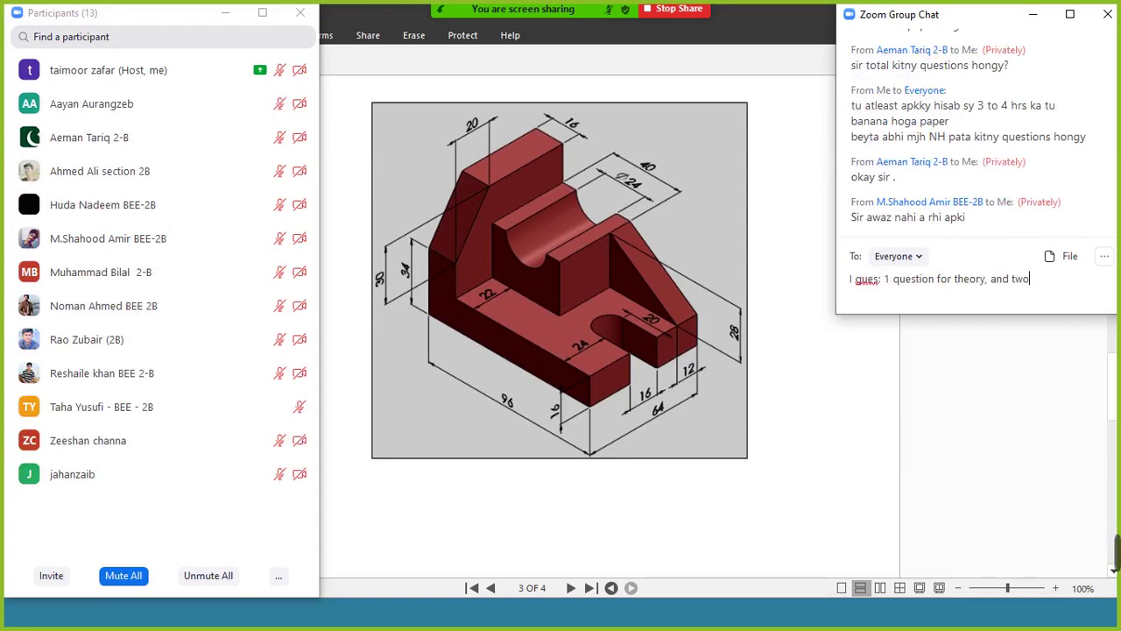
{"action": "key", "text": "BackSpace"}
{"action": "key", "text": "BackSpace"}
{"action": "key", "text": "BackSpace"}
{"action": "type", "text": "1 "}
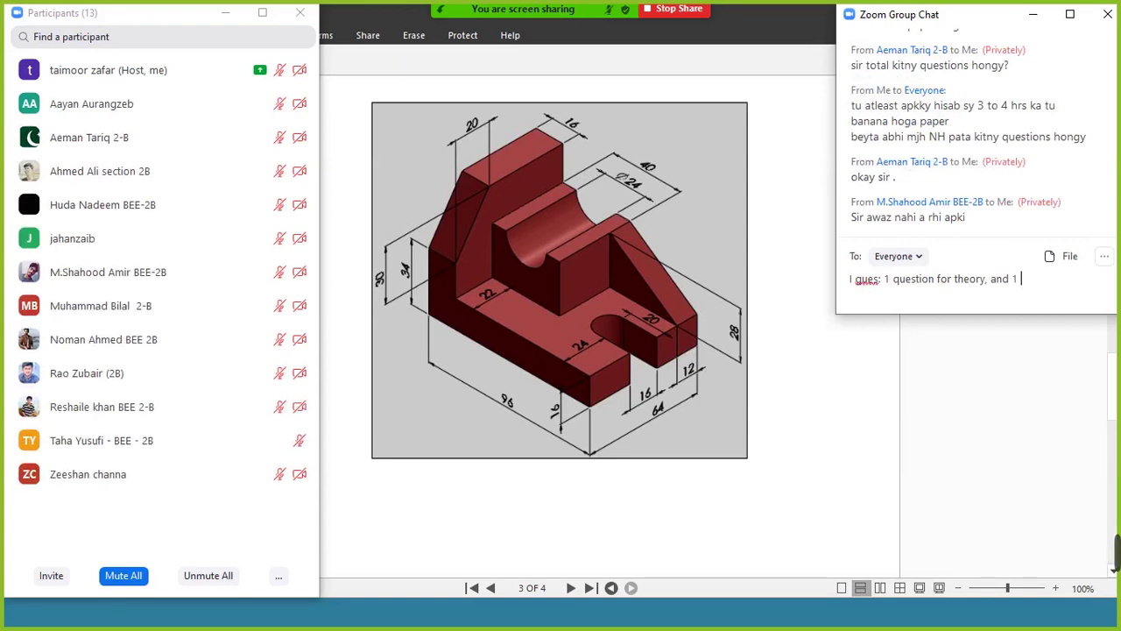
{"action": "type", "text": "question for "}
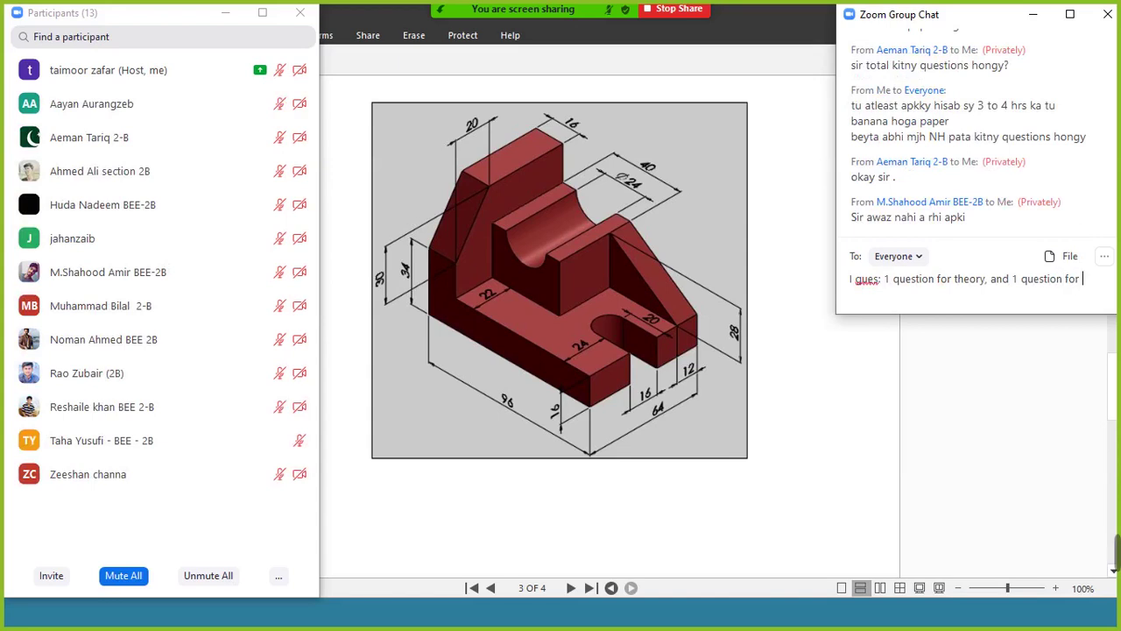
{"action": "type", "text": "2D"}
{"action": "type", "text": ", 1 Q"}
{"action": "type", "text": "uesti"}
{"action": "type", "text": "on for "}
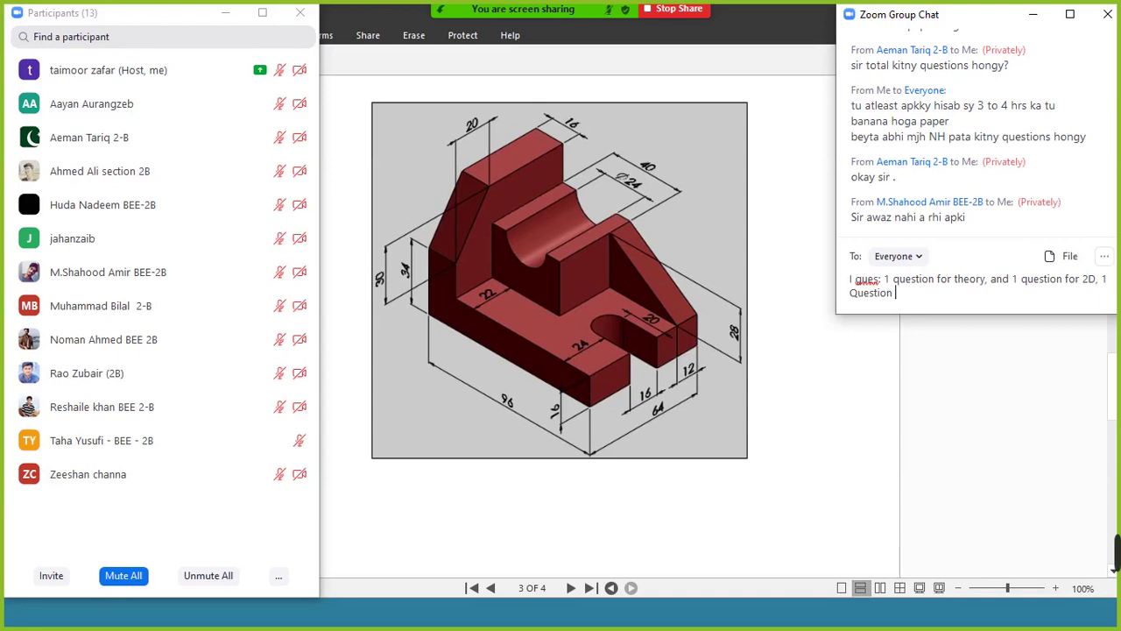
{"action": "type", "text": "3D"}
{"action": "key", "text": "Return"}
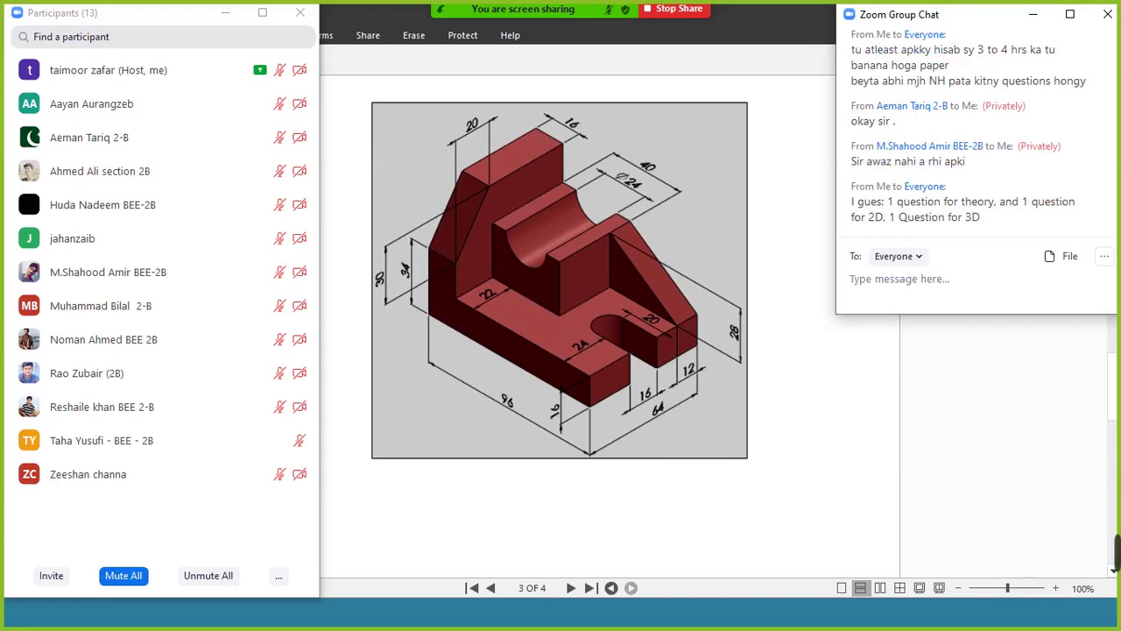
Unmute the host's microphone and look through the full list of meeting participants.
{"action": "key", "text": "alt+a"}
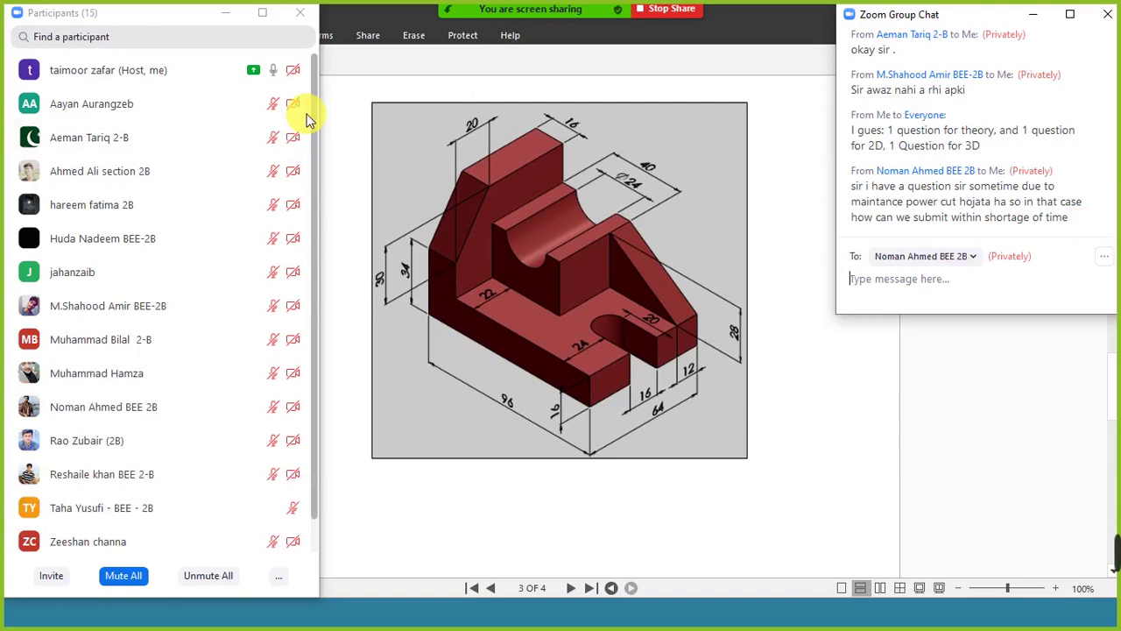
{"action": "left_click_drag", "start_coordinate": [313, 104], "coordinate": [315, 204]}
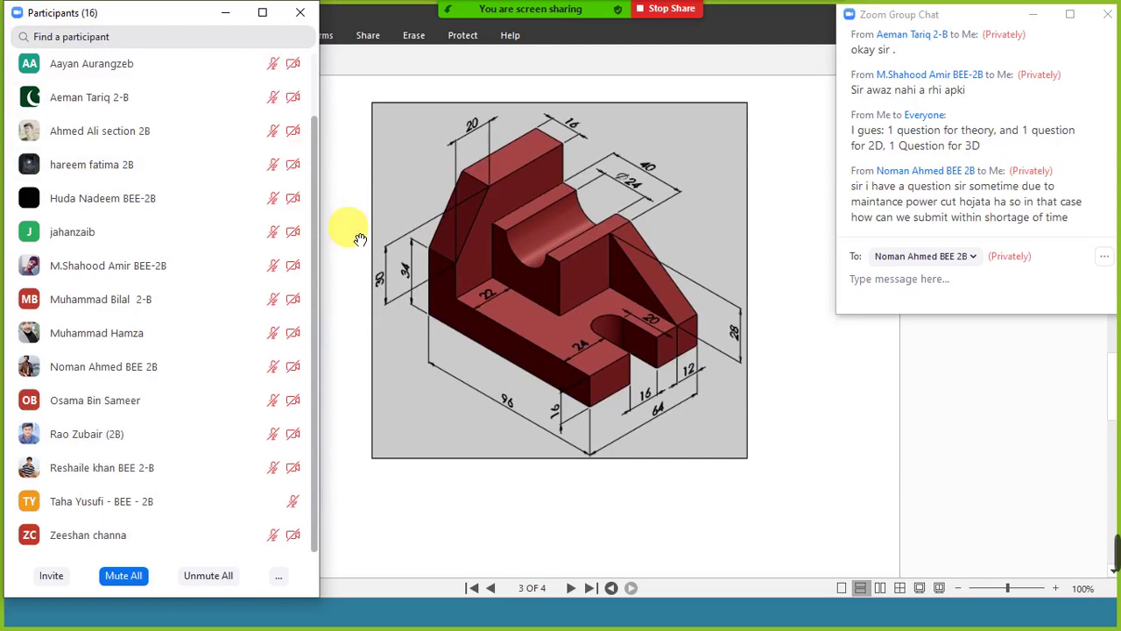
{"action": "mouse_move", "coordinate": [224, 202]}
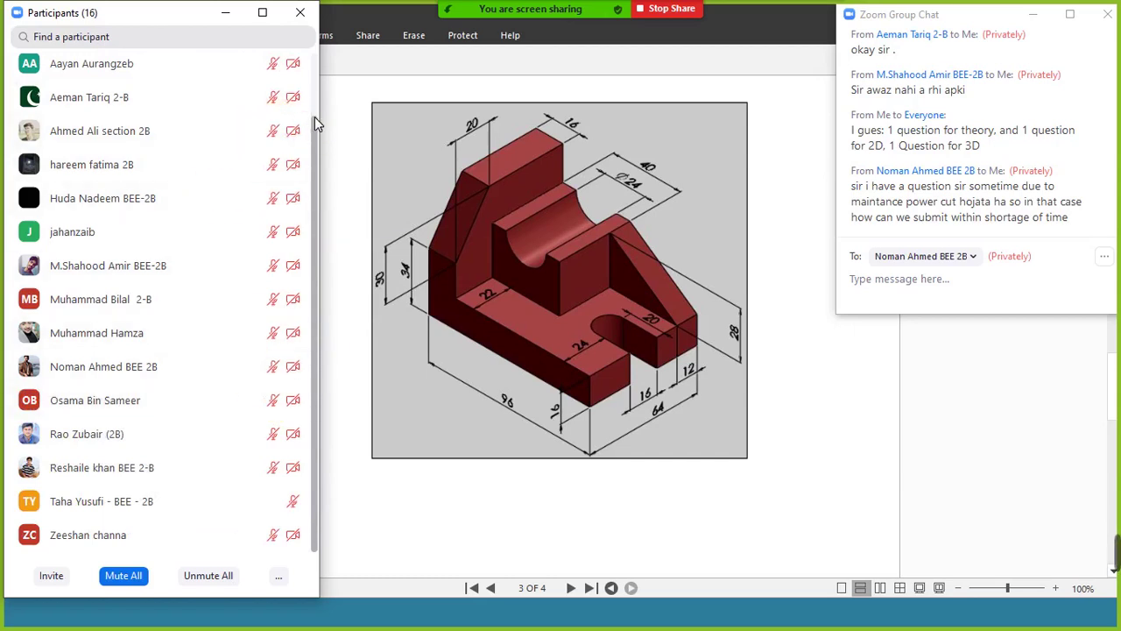
{"action": "scroll", "coordinate": [314, 116], "scroll_direction": "up", "scroll_amount": 1}
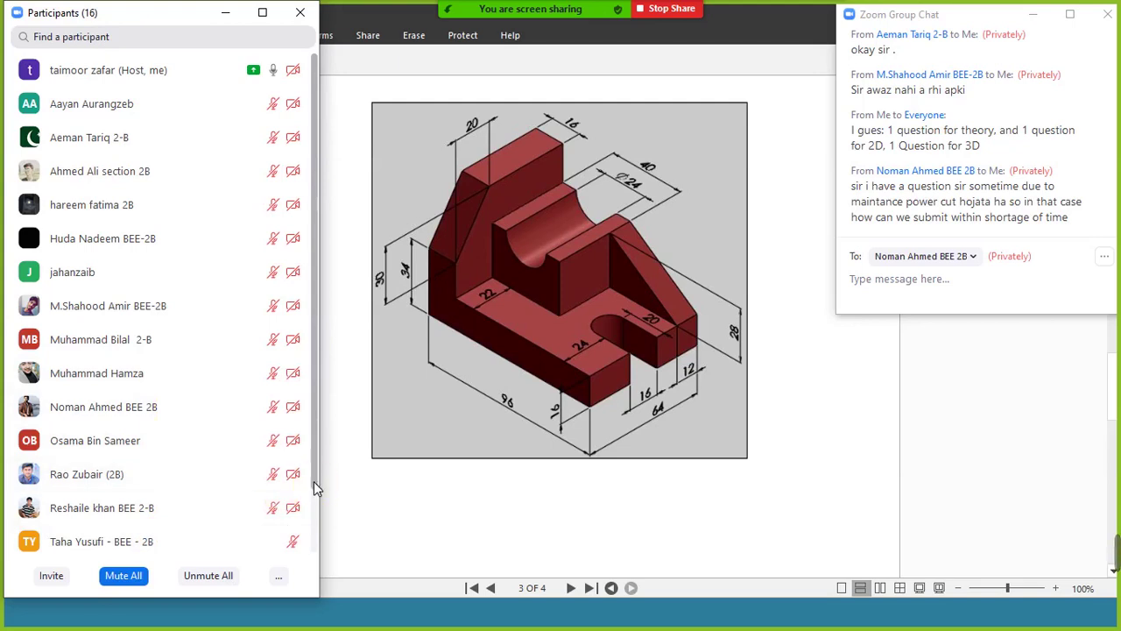
{"action": "left_click_drag", "start_coordinate": [314, 481], "coordinate": [314, 604]}
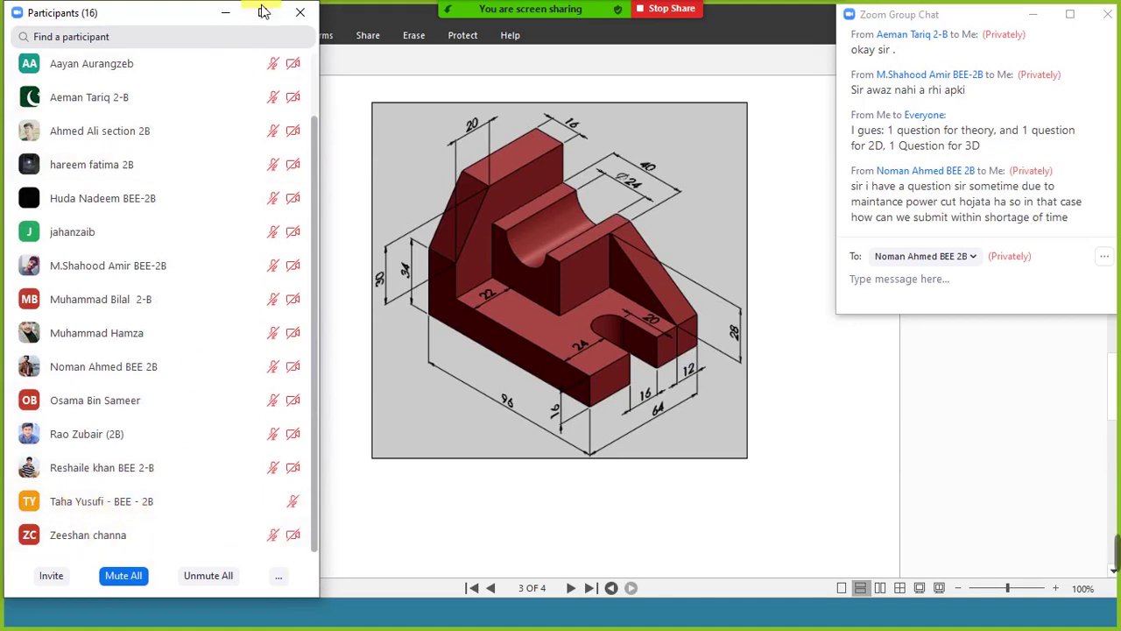
Clear the participants list and group chat off the shared drawing, reopening the chat briefly to read the newest private message.
{"action": "left_click", "coordinate": [223, 14]}
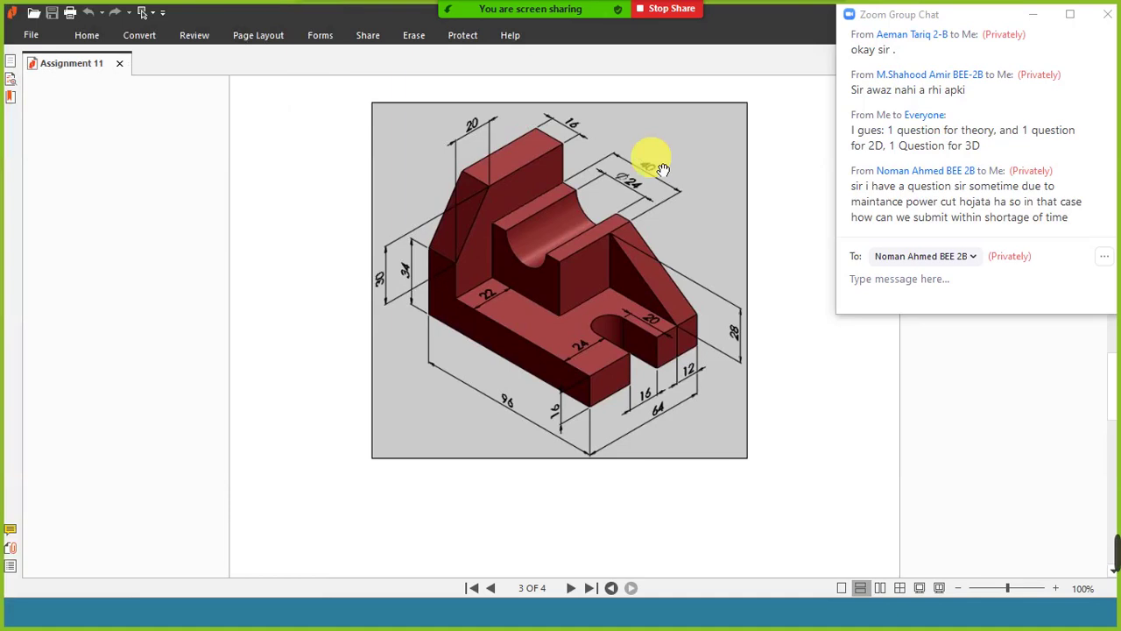
{"action": "left_click", "coordinate": [1108, 20]}
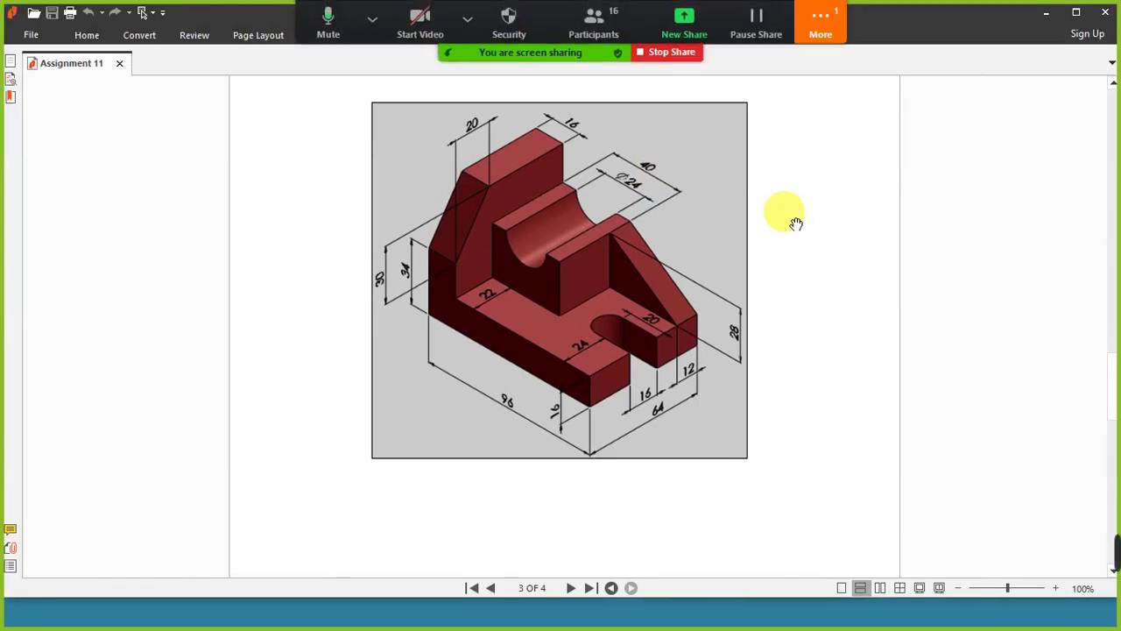
{"action": "left_click", "coordinate": [823, 22]}
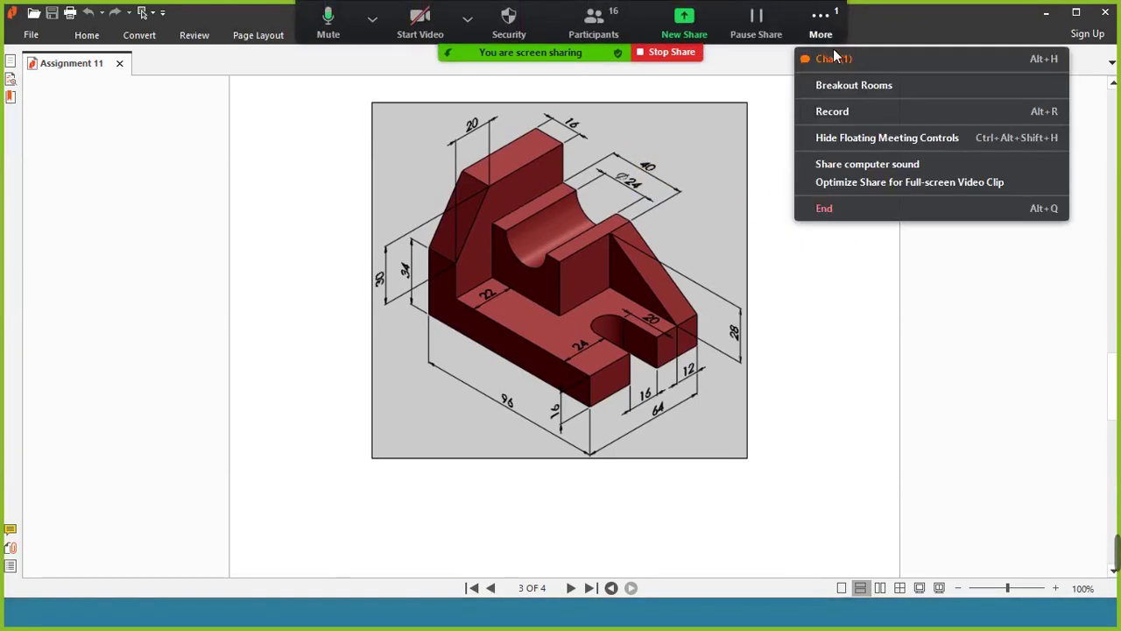
{"action": "left_click", "coordinate": [837, 58]}
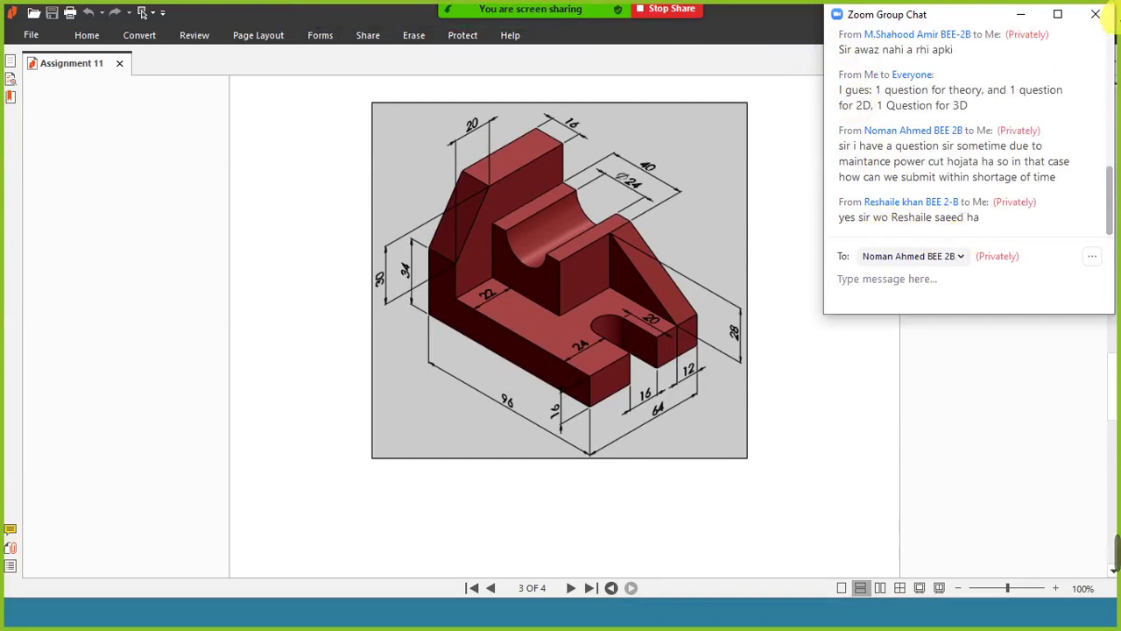
{"action": "left_click", "coordinate": [1095, 14]}
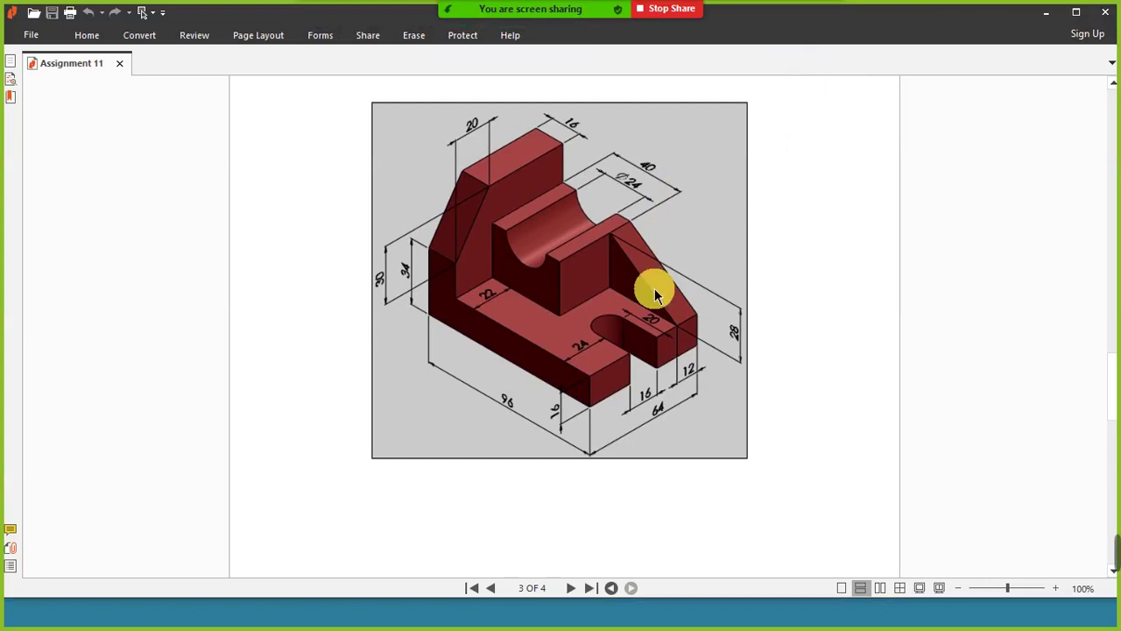
Switch from the bracket drawing in the assignment PDF to the empty Drawing1 in AutoCAD 2009.
{"action": "left_click_drag", "start_coordinate": [781, 228], "coordinate": [784, 241]}
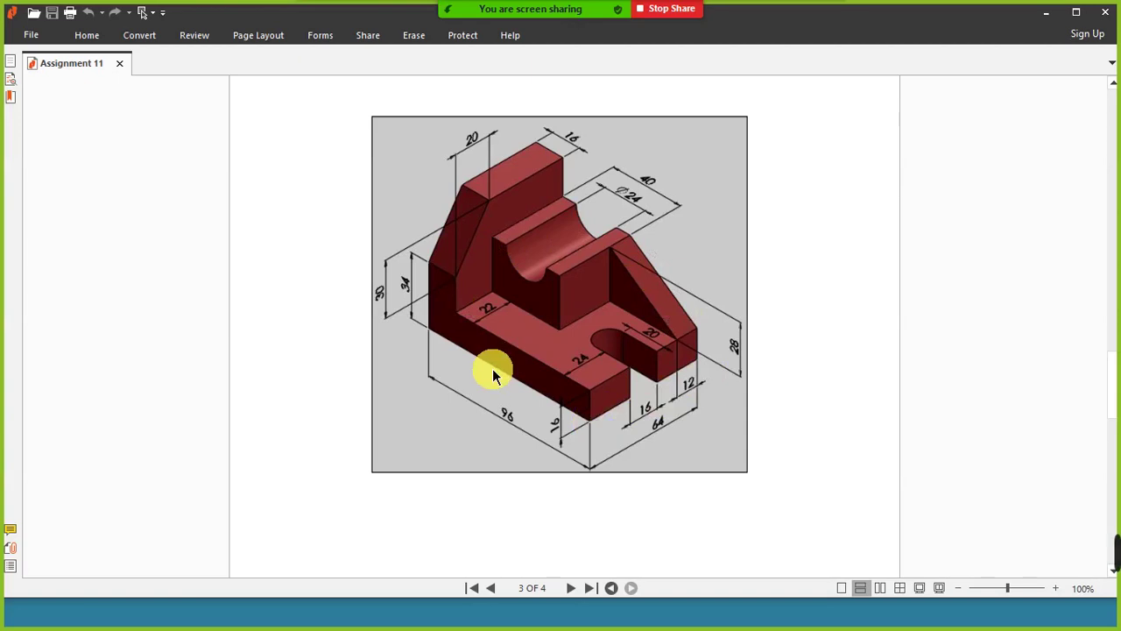
{"action": "mouse_move", "coordinate": [1114, 552]}
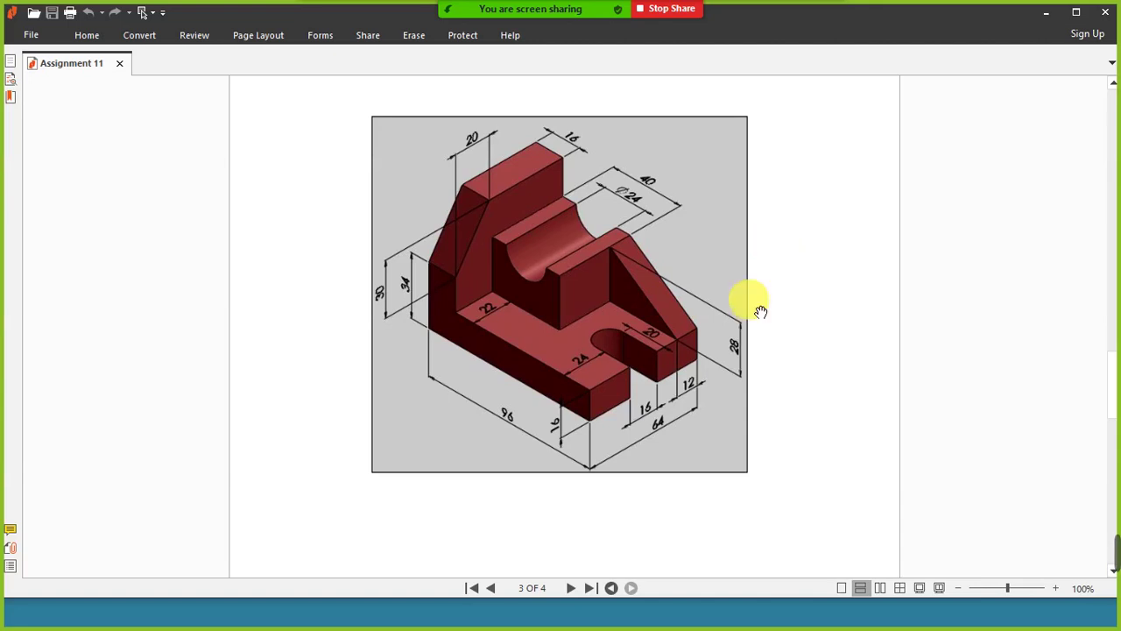
{"action": "key", "text": "alt+Tab"}
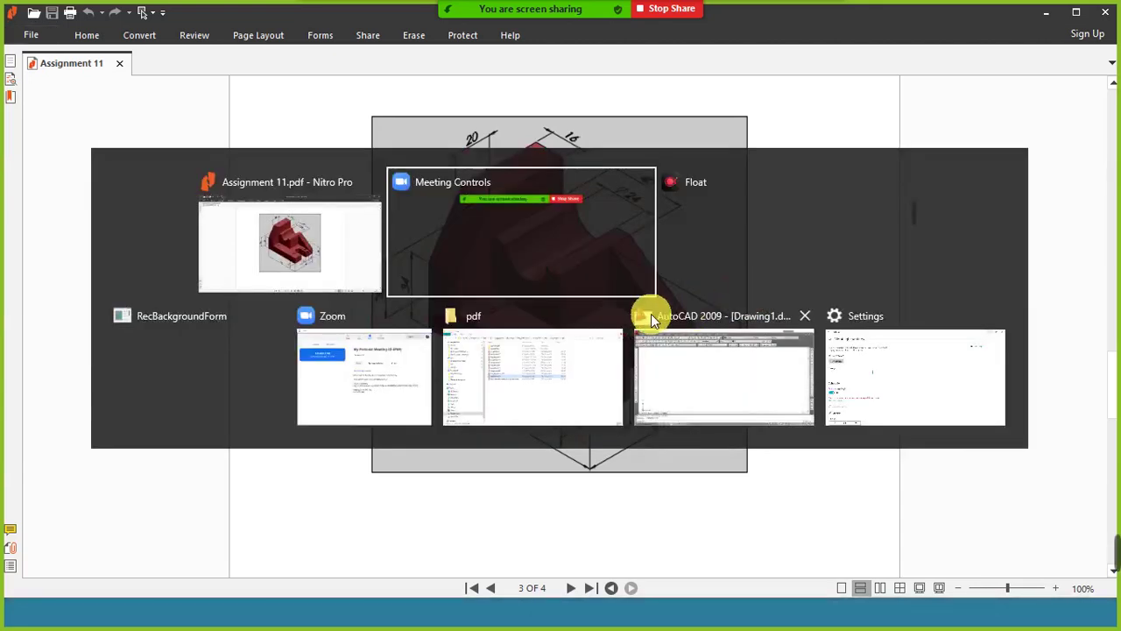
{"action": "left_click", "coordinate": [704, 374]}
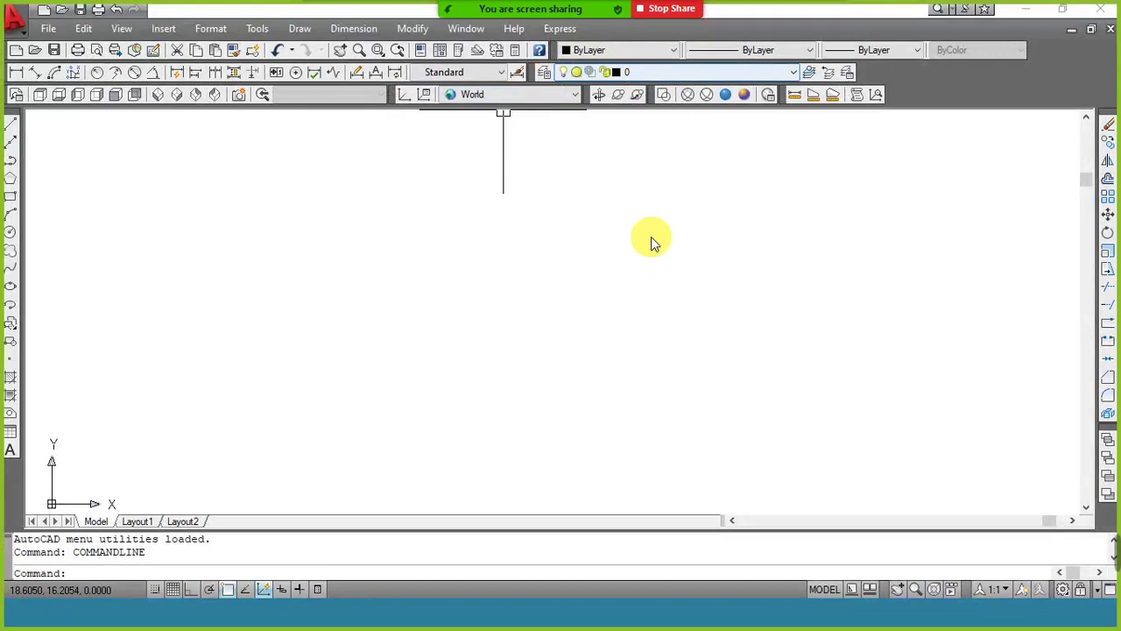
{"action": "left_click", "coordinate": [560, 266]}
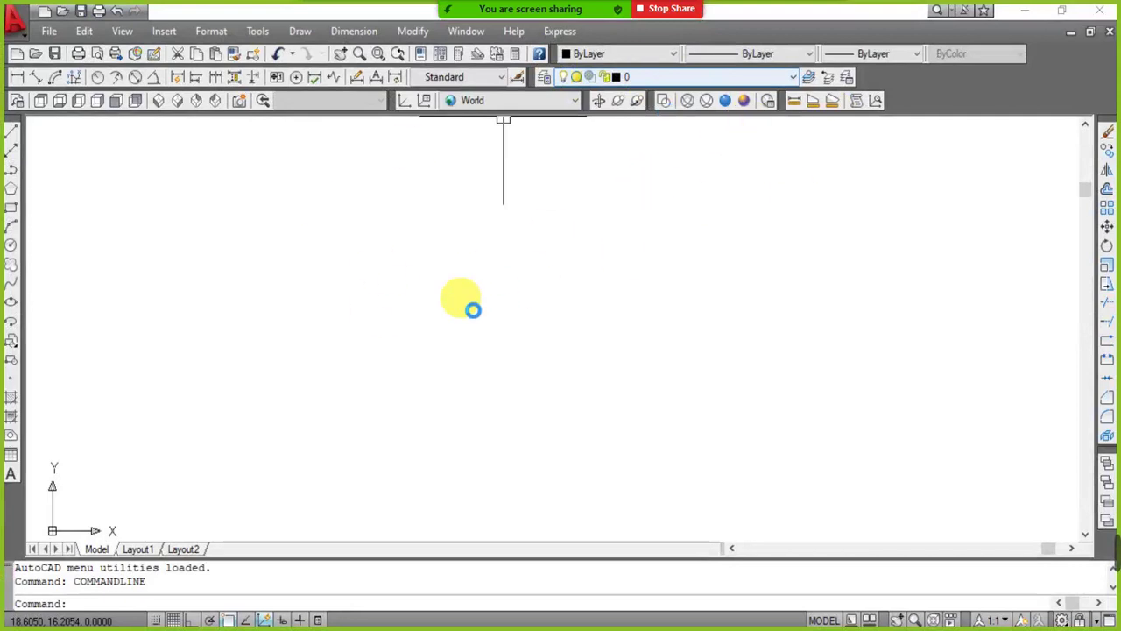
Open the Layer Properties Manager and create a new layer named Base.
{"action": "mouse_move", "coordinate": [1069, 548]}
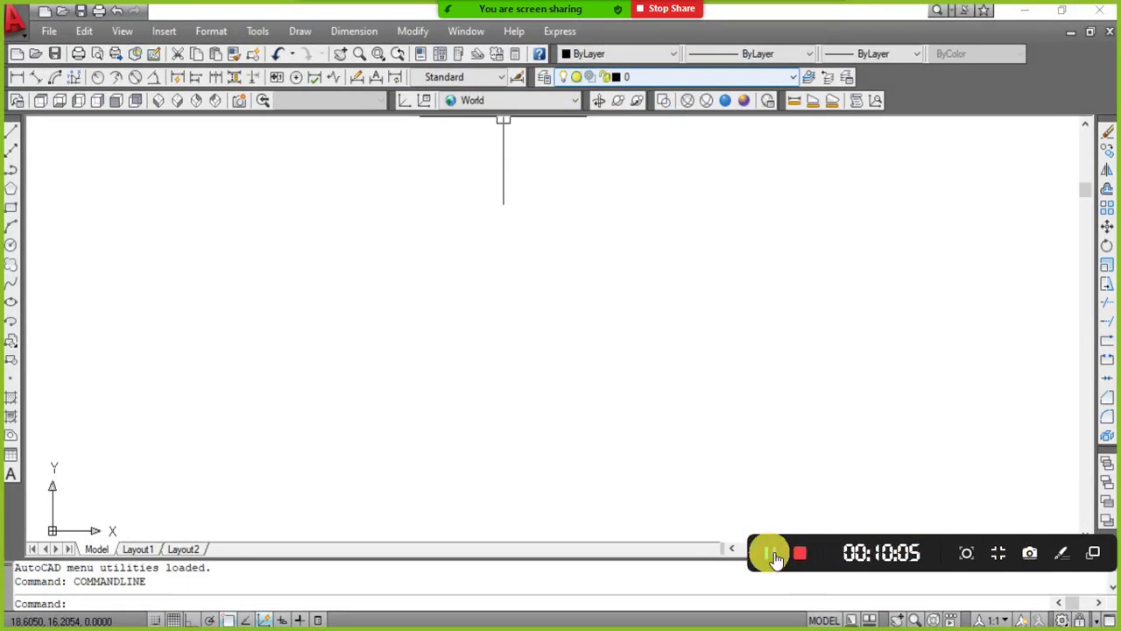
{"action": "left_click", "coordinate": [774, 557]}
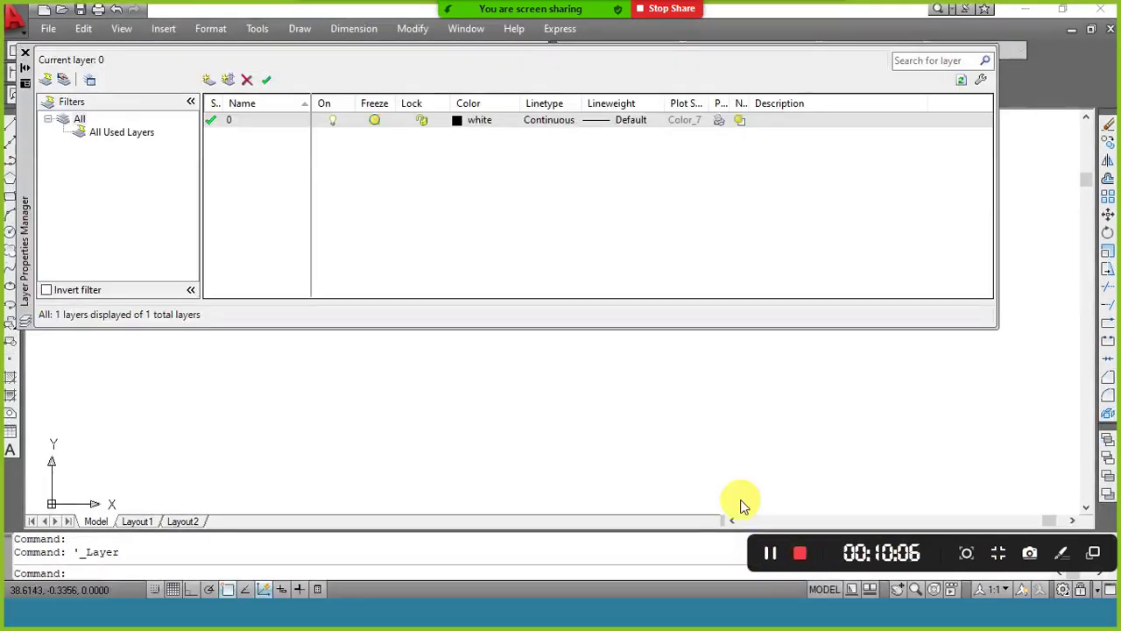
{"action": "left_click", "coordinate": [451, 185]}
{"action": "left_click", "coordinate": [210, 79]}
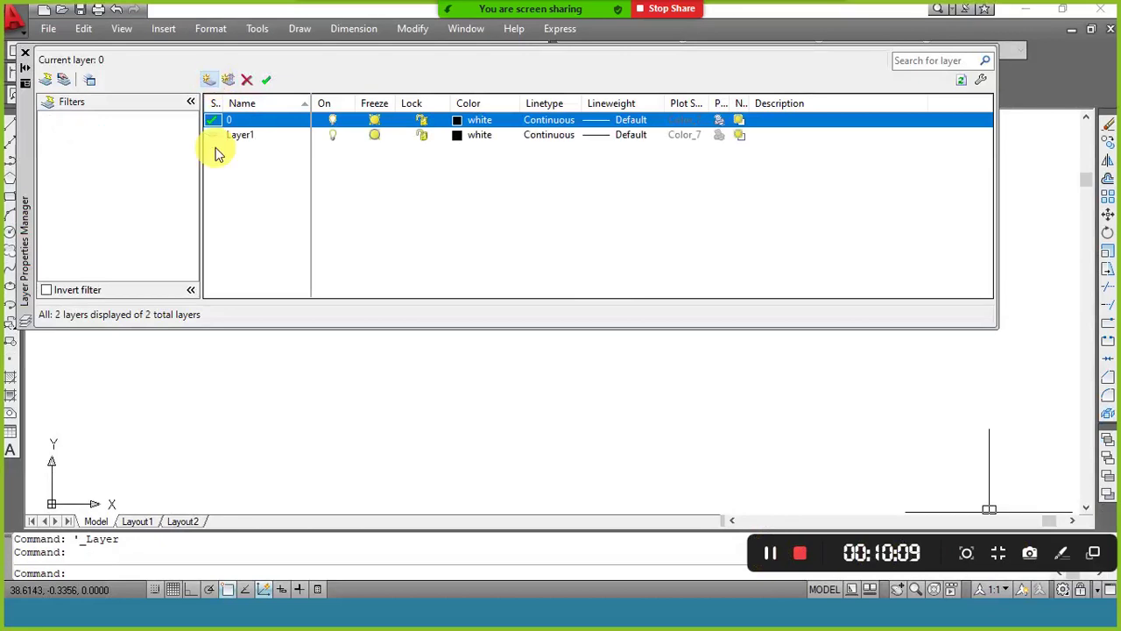
{"action": "type", "text": "Base"}
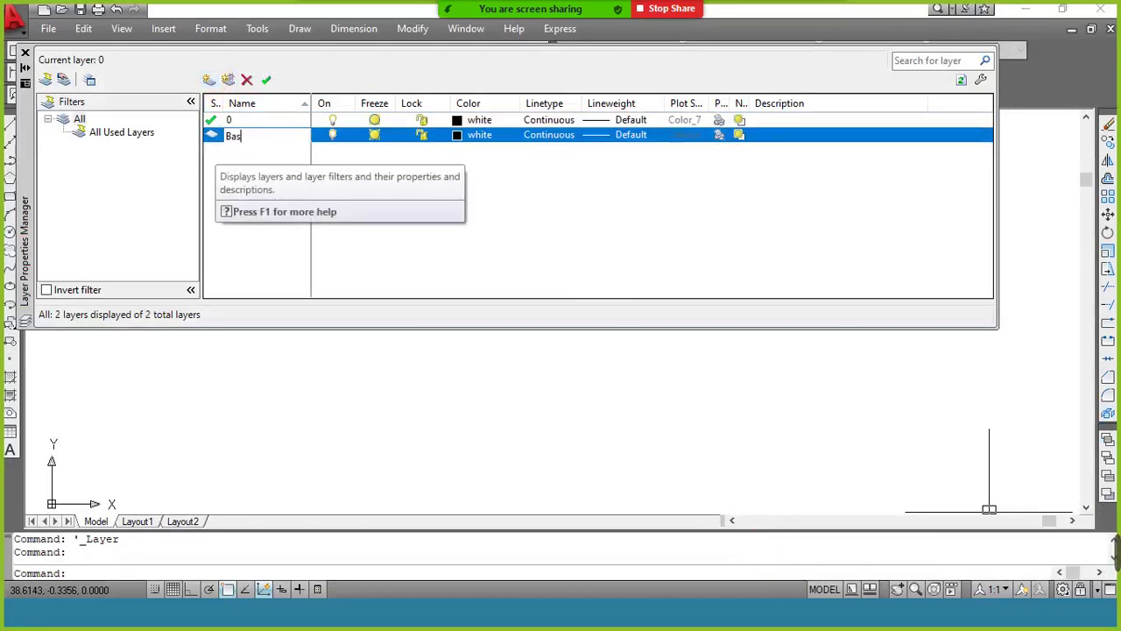
Create another new layer named Slab-Right.
{"action": "left_click", "coordinate": [211, 80]}
{"action": "type", "text": "Slab"}
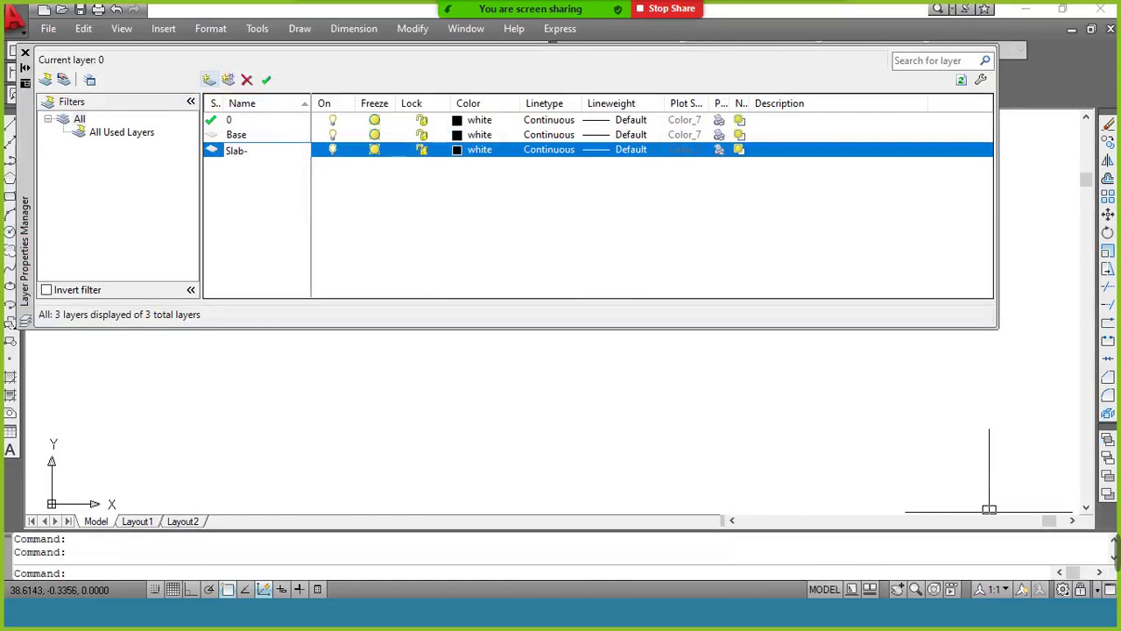
{"action": "type", "text": "-Right"}
{"action": "key", "text": "Return"}
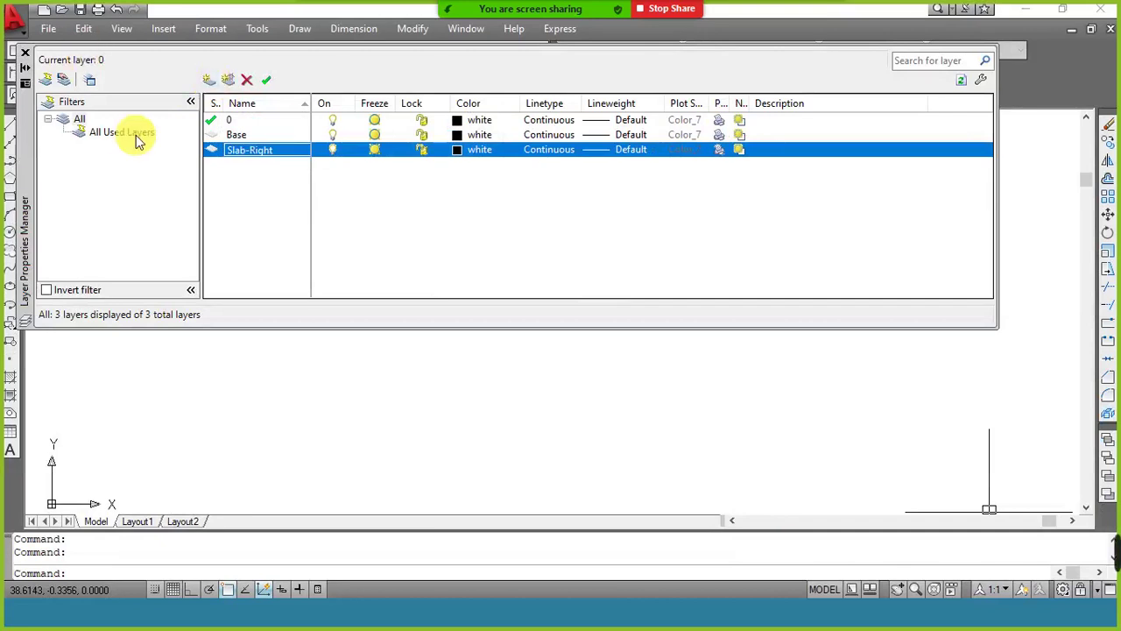
Create two more layers named U-shape front and Wedge front.
{"action": "left_click", "coordinate": [210, 82]}
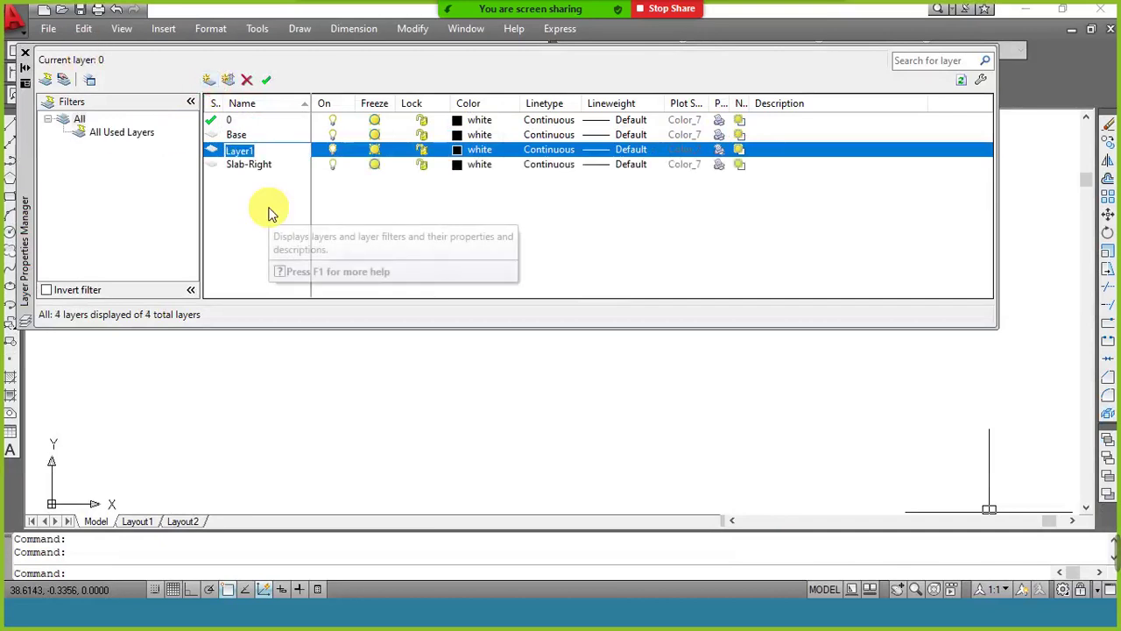
{"action": "type", "text": "U-sha"}
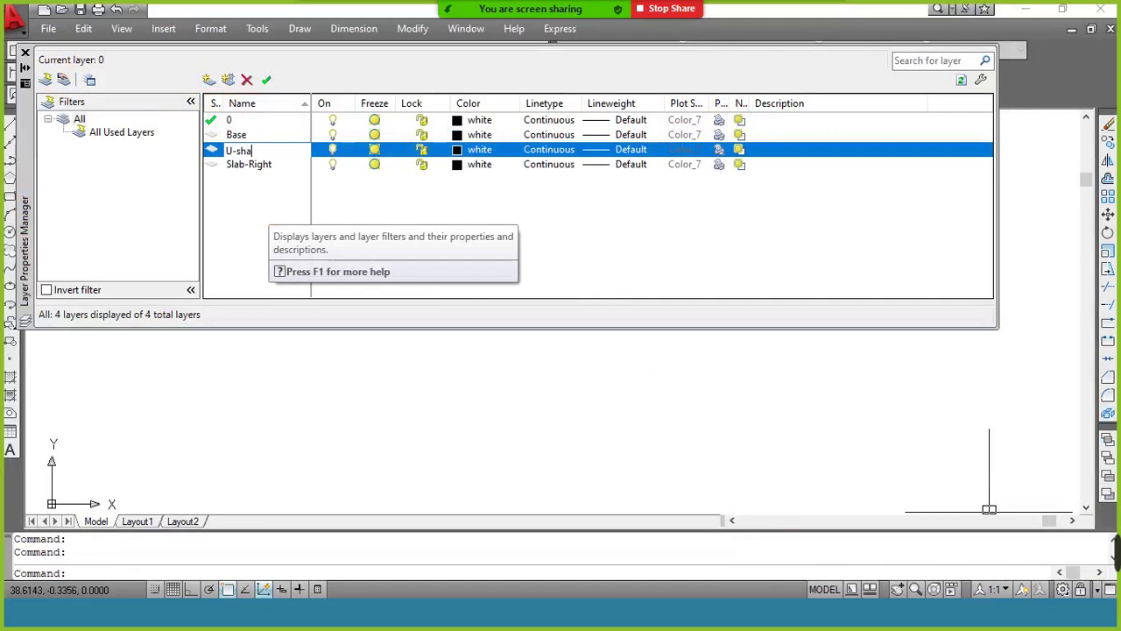
{"action": "type", "text": "pe front"}
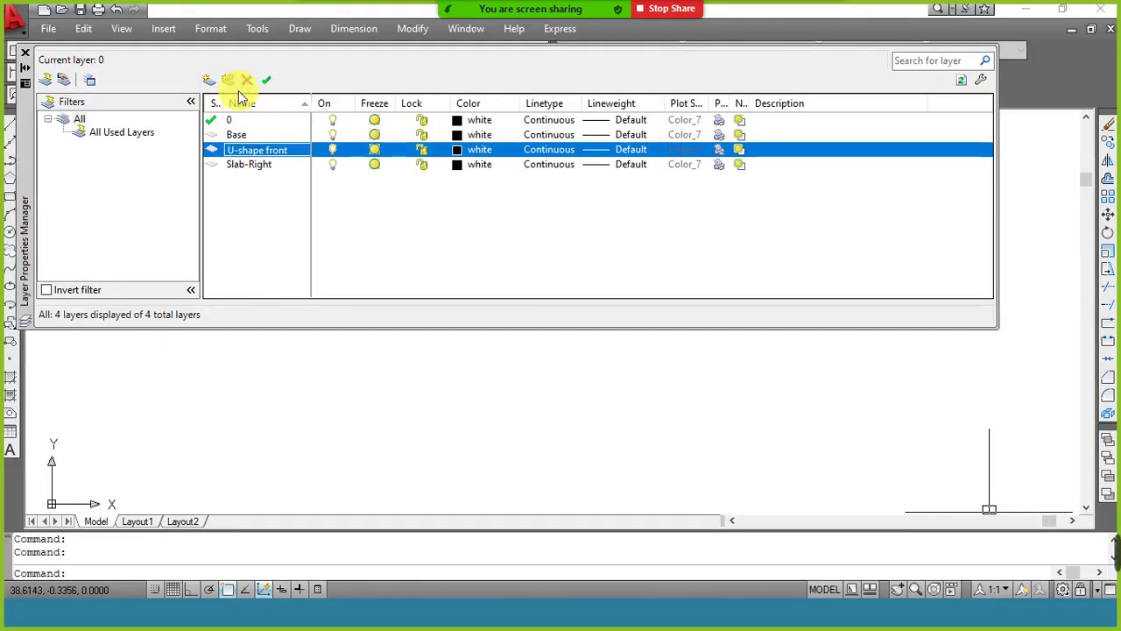
{"action": "left_click", "coordinate": [213, 83]}
{"action": "left_click", "coordinate": [212, 81]}
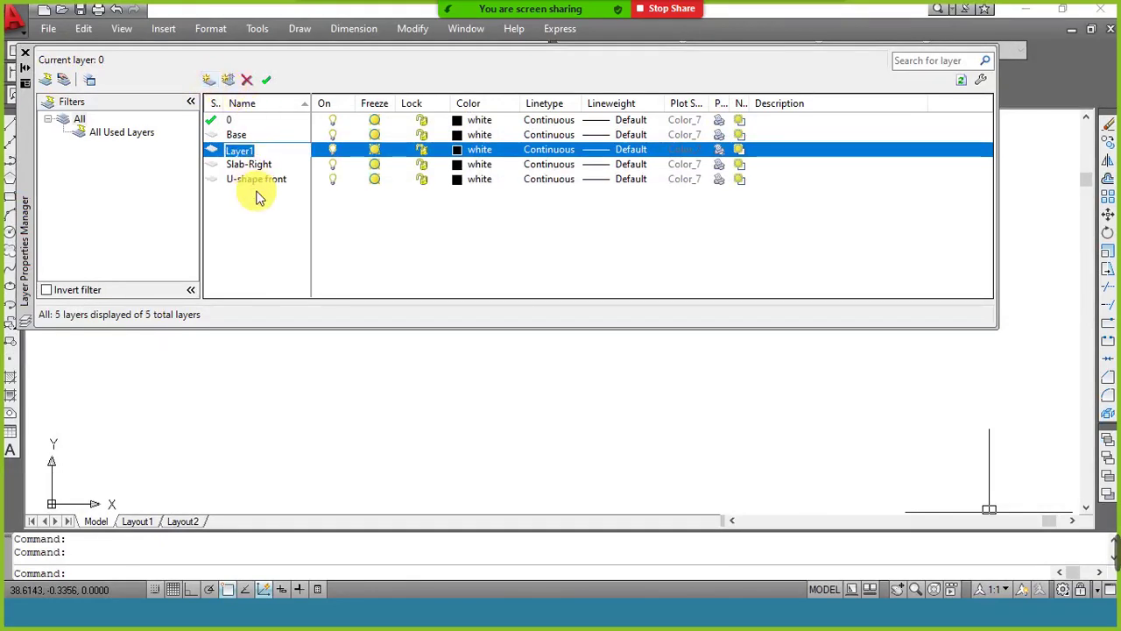
{"action": "type", "text": "Wedge"}
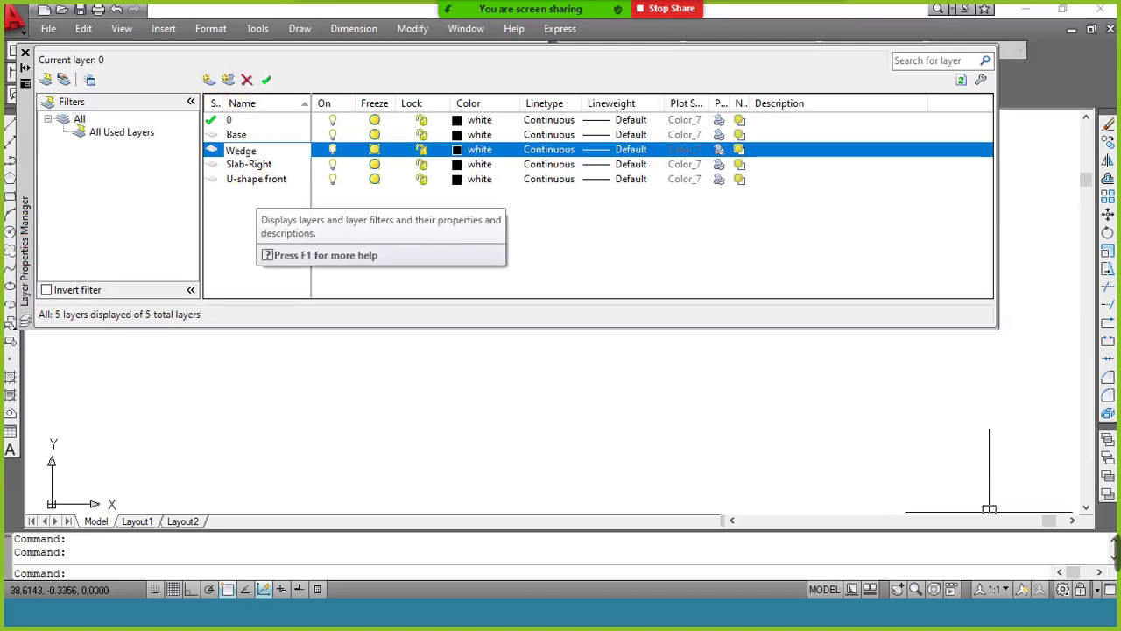
{"action": "type", "text": " front"}
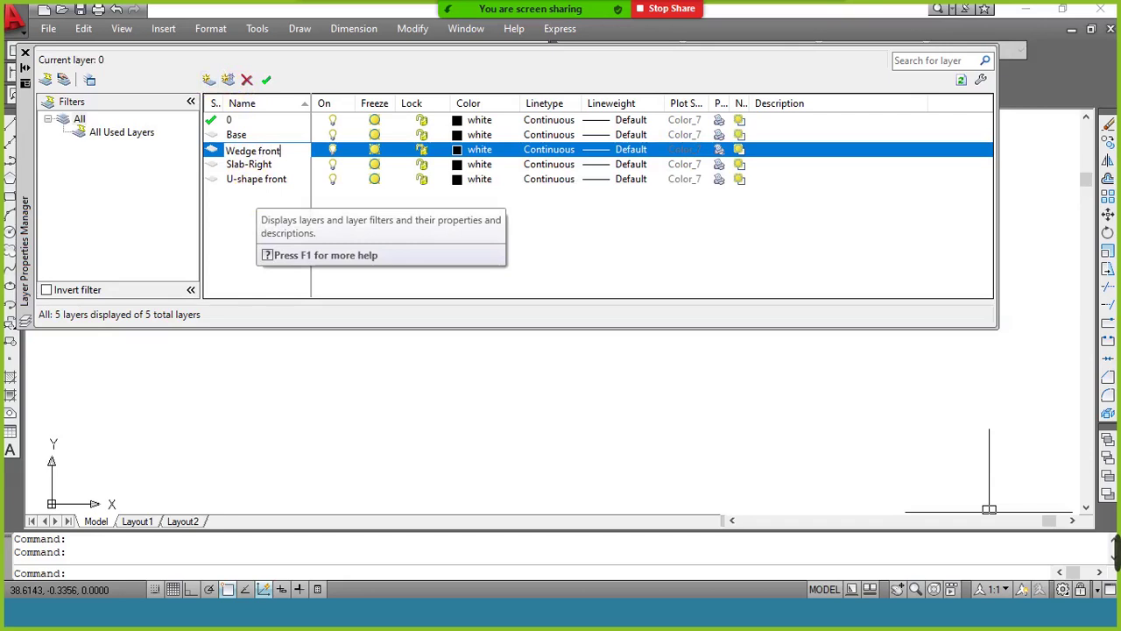
{"action": "left_click", "coordinate": [259, 198]}
Set the Base layer's color to red and the Slab-Right layer's color to magenta.
{"action": "left_click", "coordinate": [456, 135]}
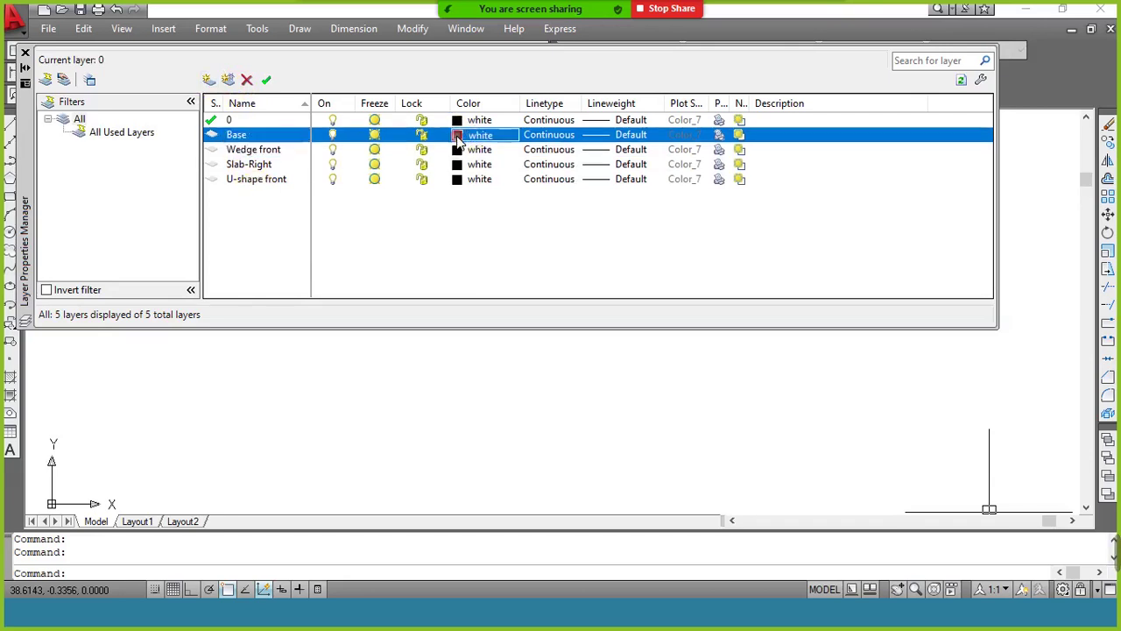
{"action": "left_click", "coordinate": [456, 136]}
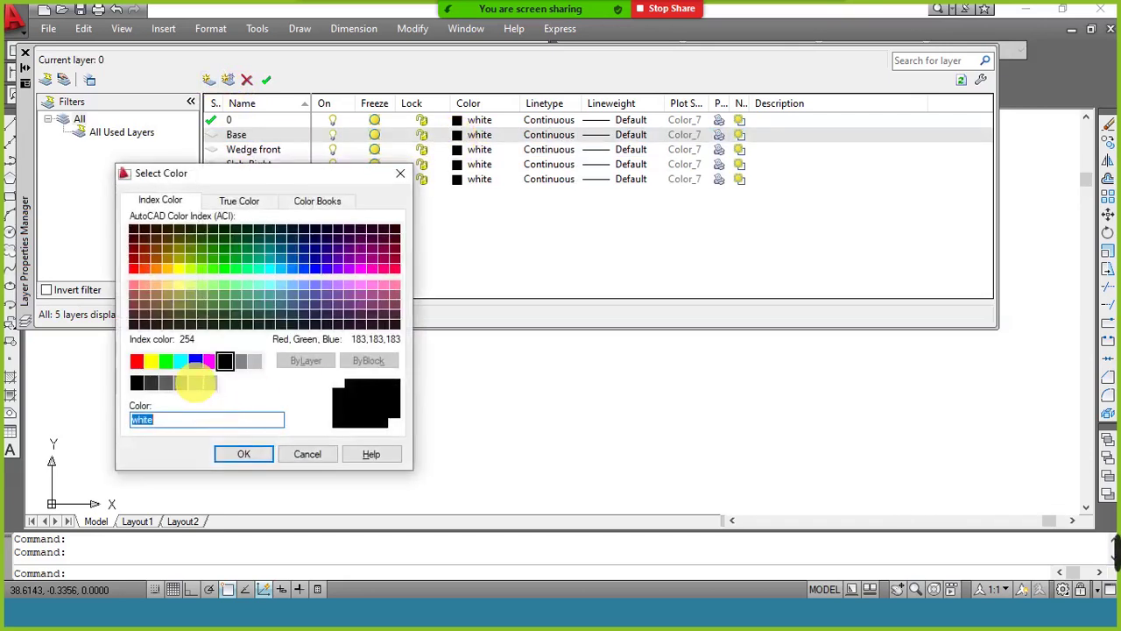
{"action": "left_click", "coordinate": [136, 361]}
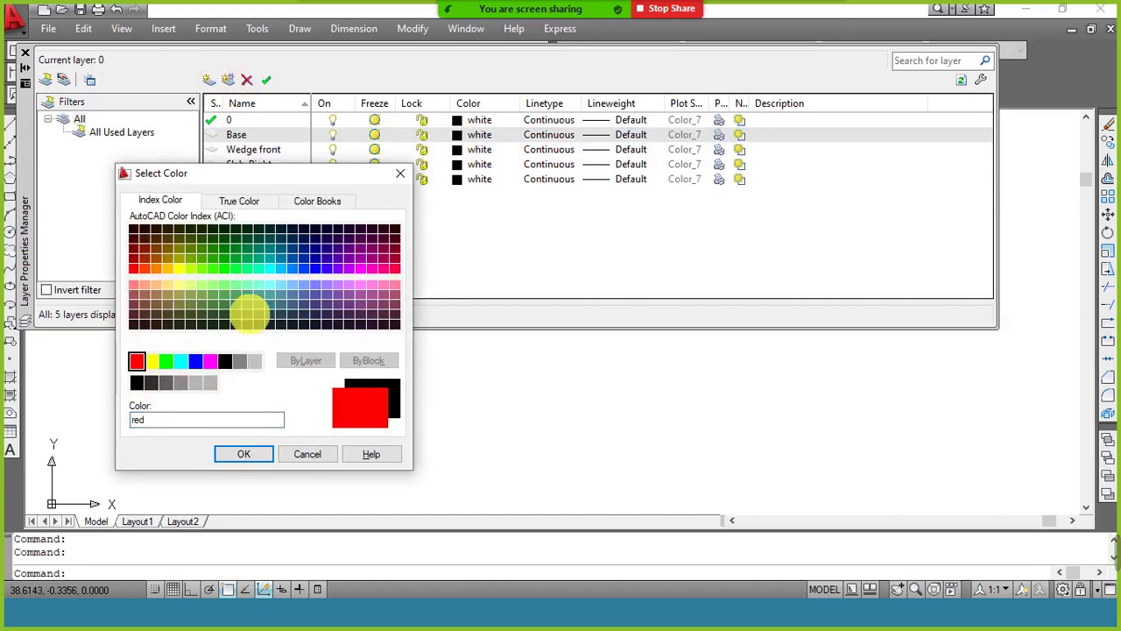
{"action": "left_click", "coordinate": [246, 454]}
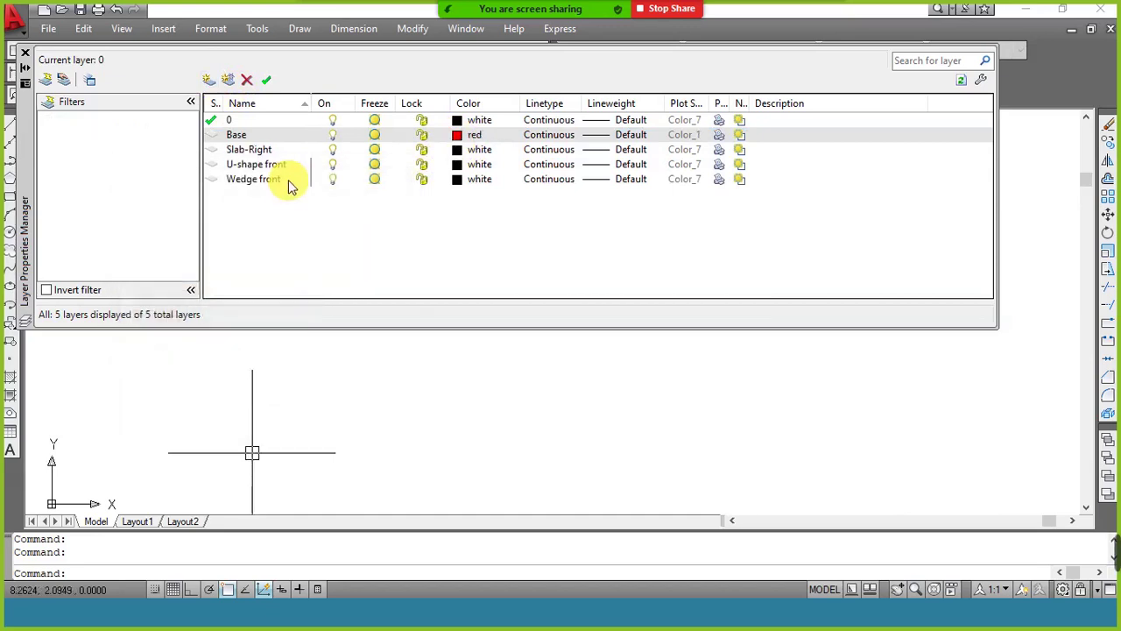
{"action": "left_click", "coordinate": [460, 151]}
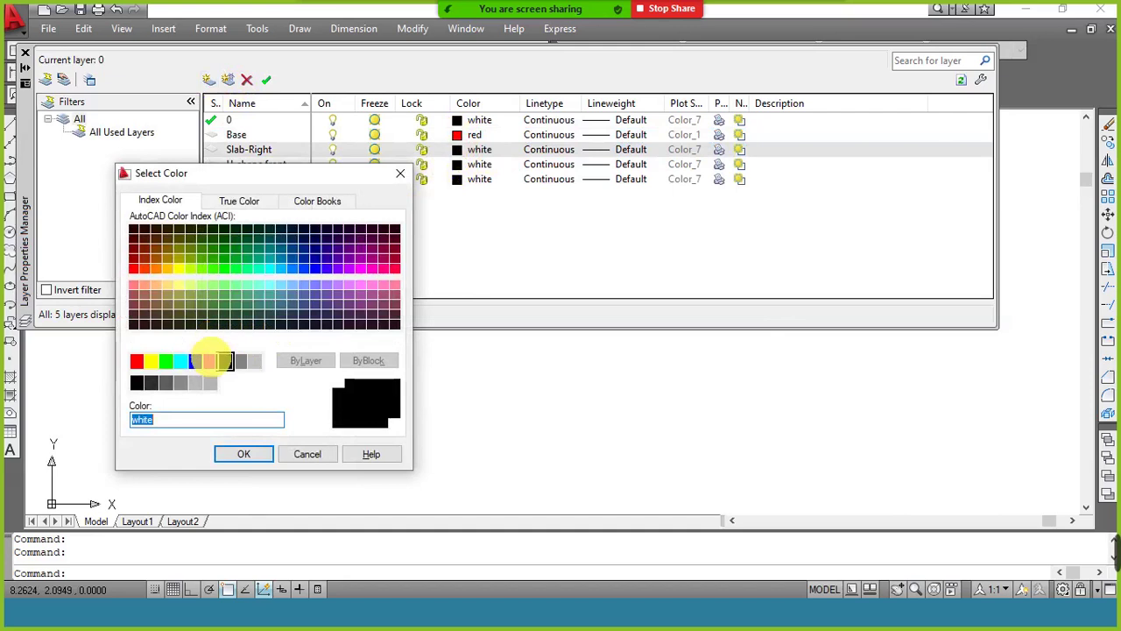
{"action": "left_click", "coordinate": [210, 361]}
{"action": "left_click", "coordinate": [237, 450]}
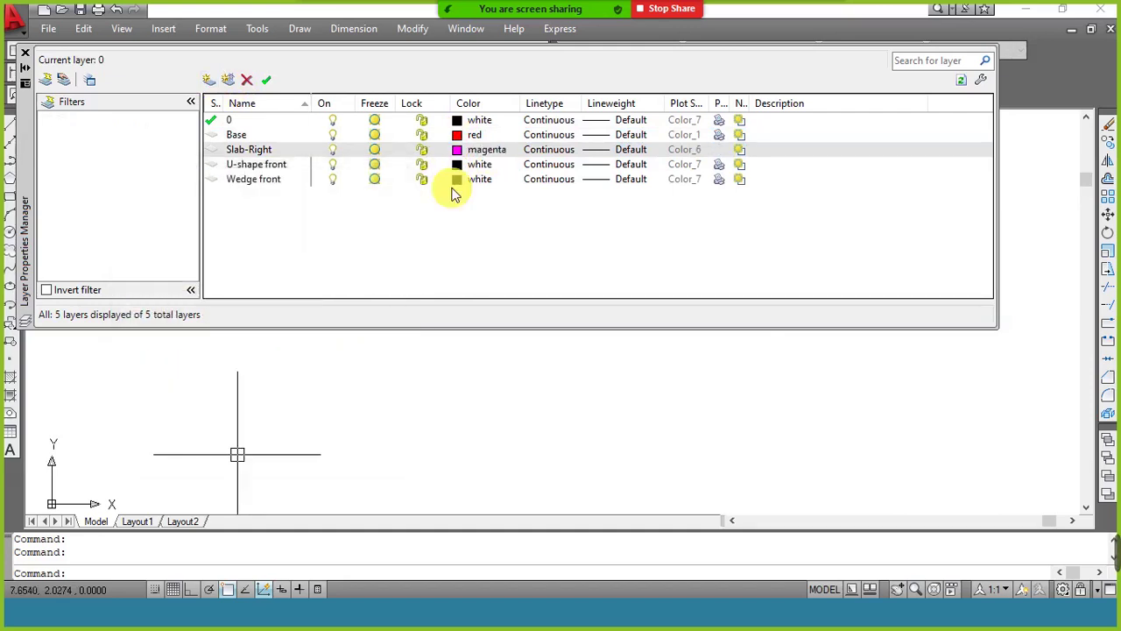
Set the U-shape front layer's color to blue and the Wedge front layer's color to cyan.
{"action": "left_click", "coordinate": [460, 166]}
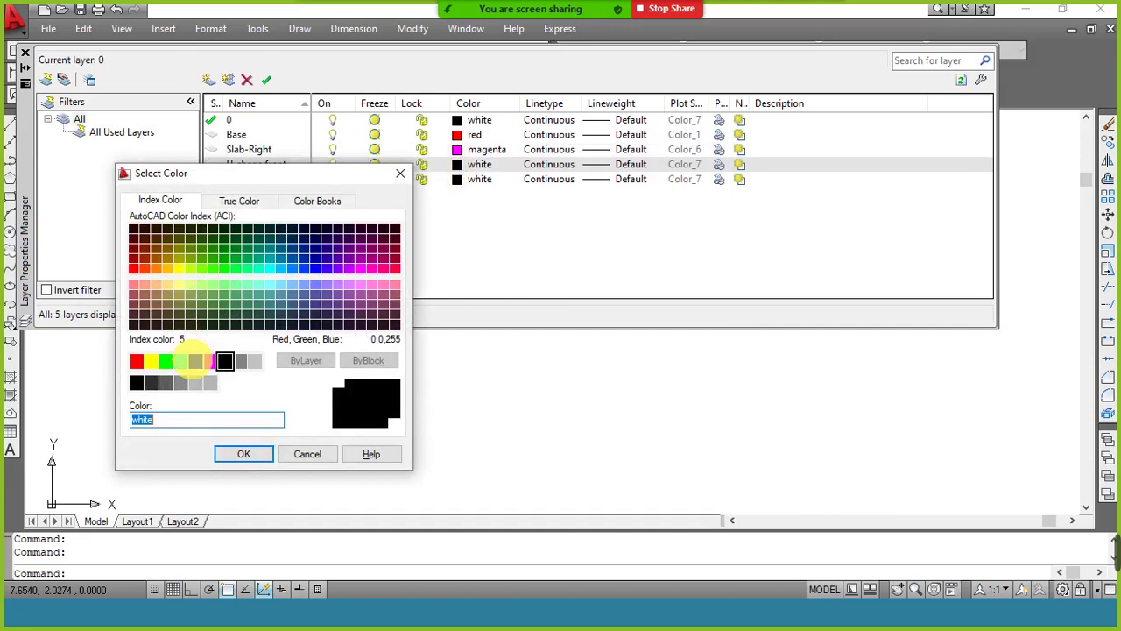
{"action": "left_click", "coordinate": [195, 361]}
{"action": "left_click", "coordinate": [244, 454]}
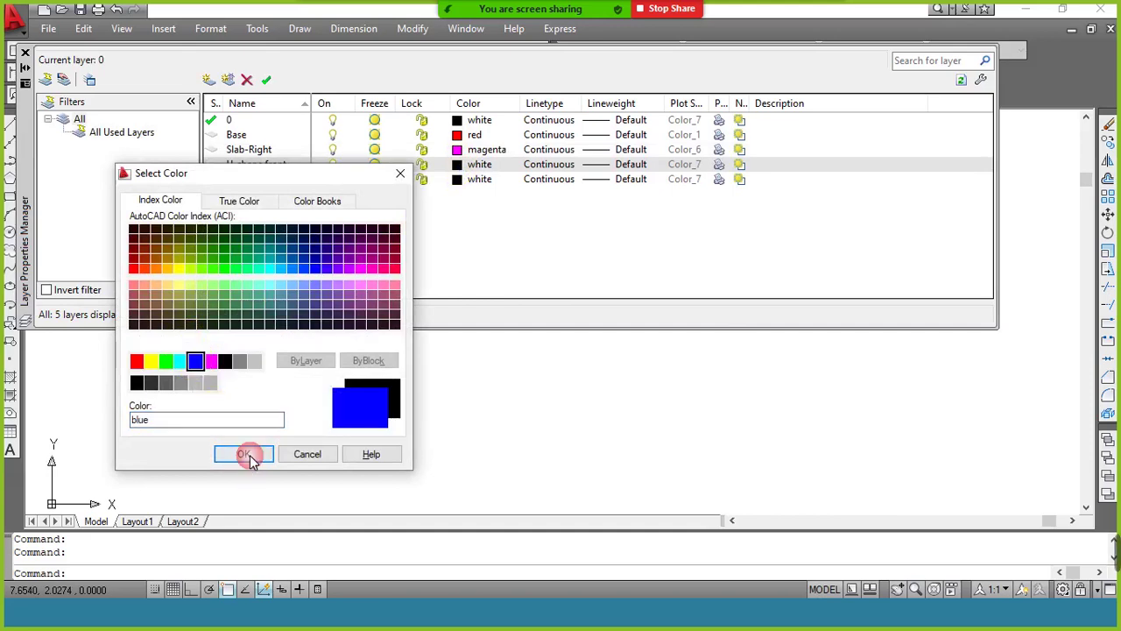
{"action": "left_click", "coordinate": [459, 179]}
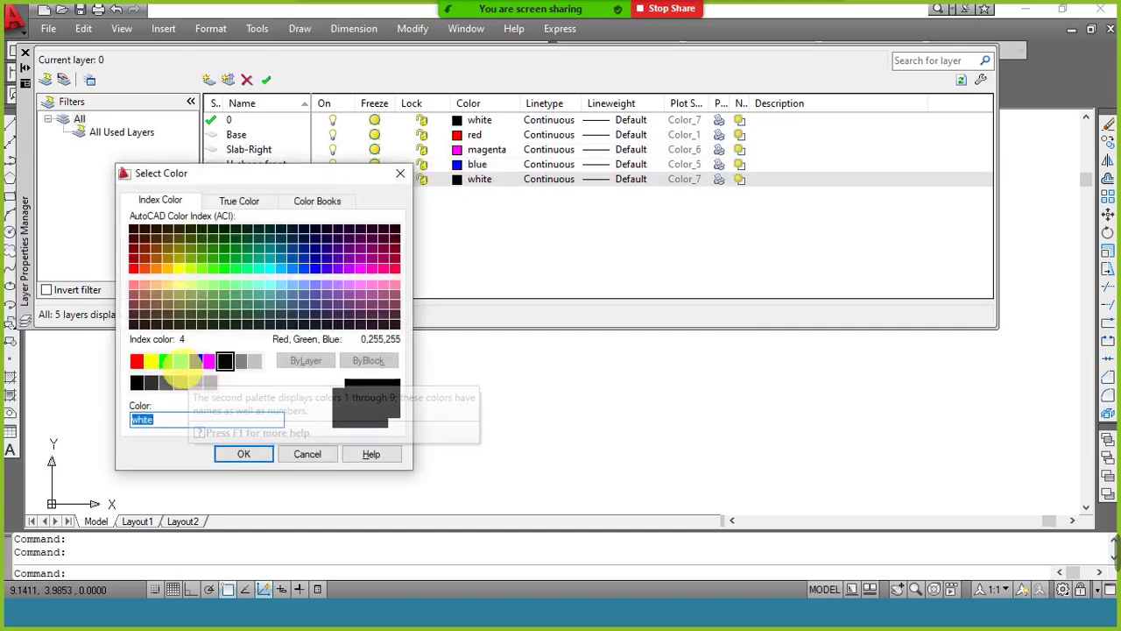
{"action": "left_click", "coordinate": [180, 361]}
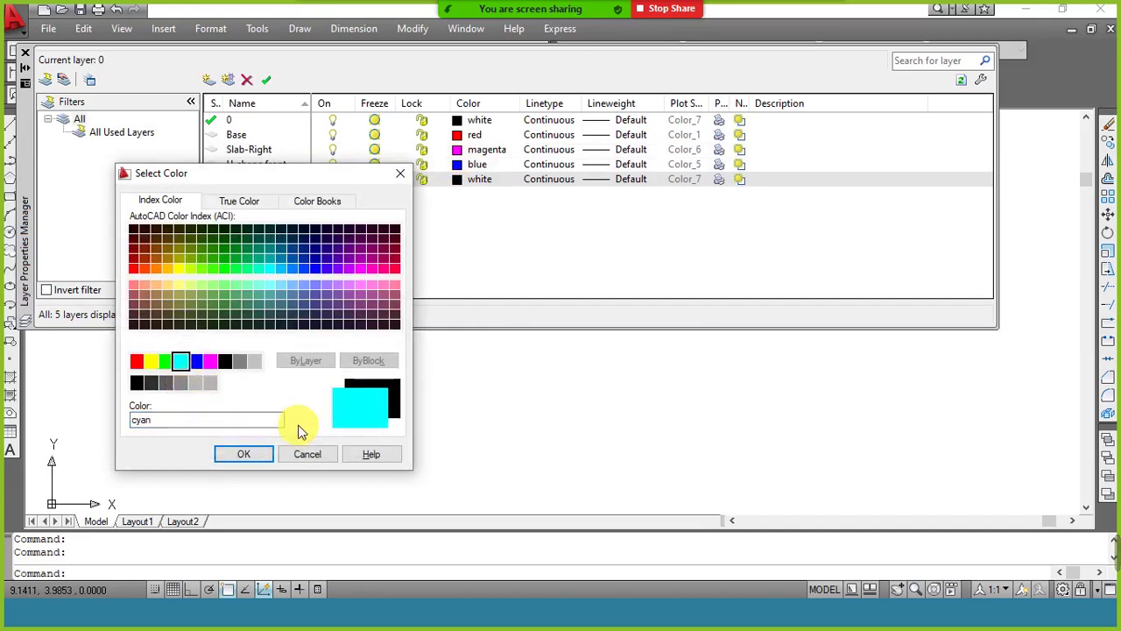
{"action": "left_click", "coordinate": [262, 454]}
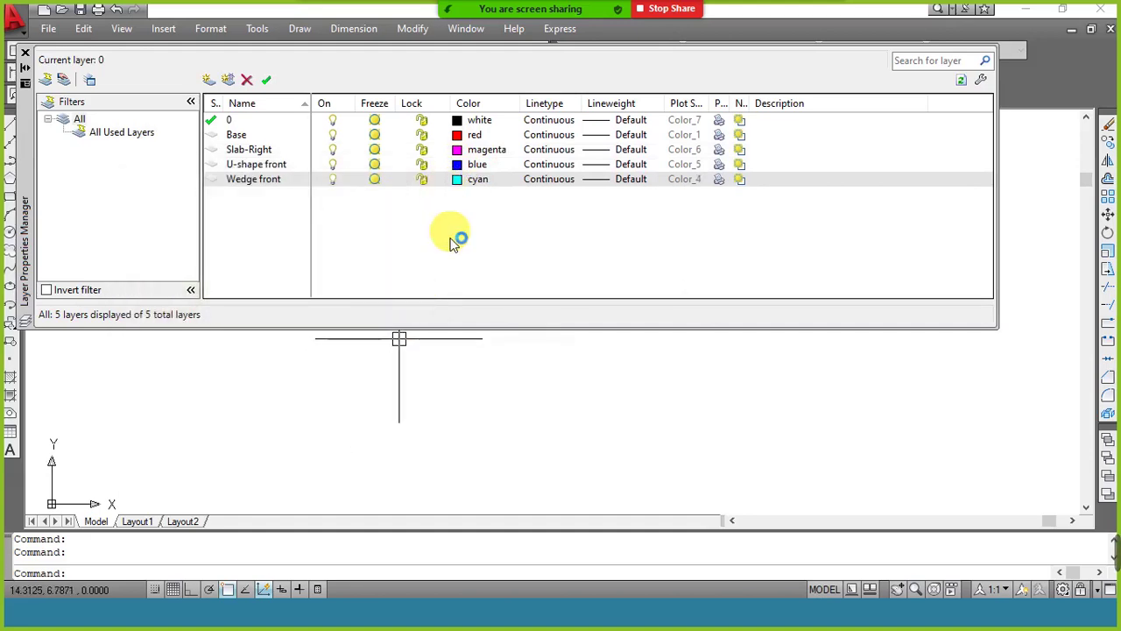
Close the Layer Properties Manager and make Base the current layer.
{"action": "left_click", "coordinate": [25, 57]}
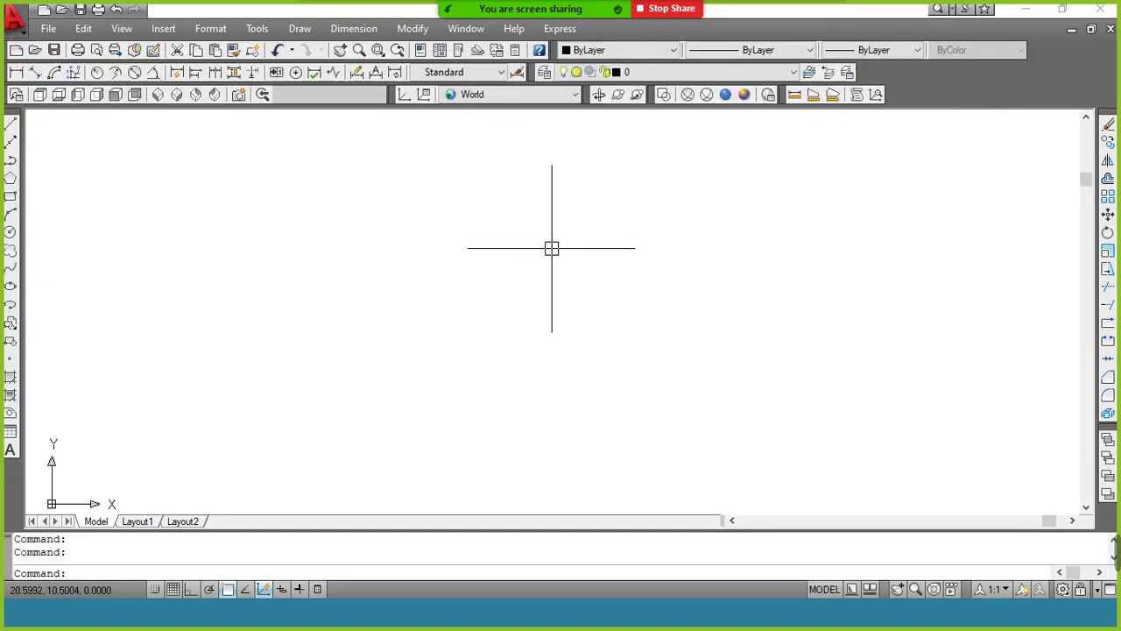
{"action": "left_click", "coordinate": [701, 76]}
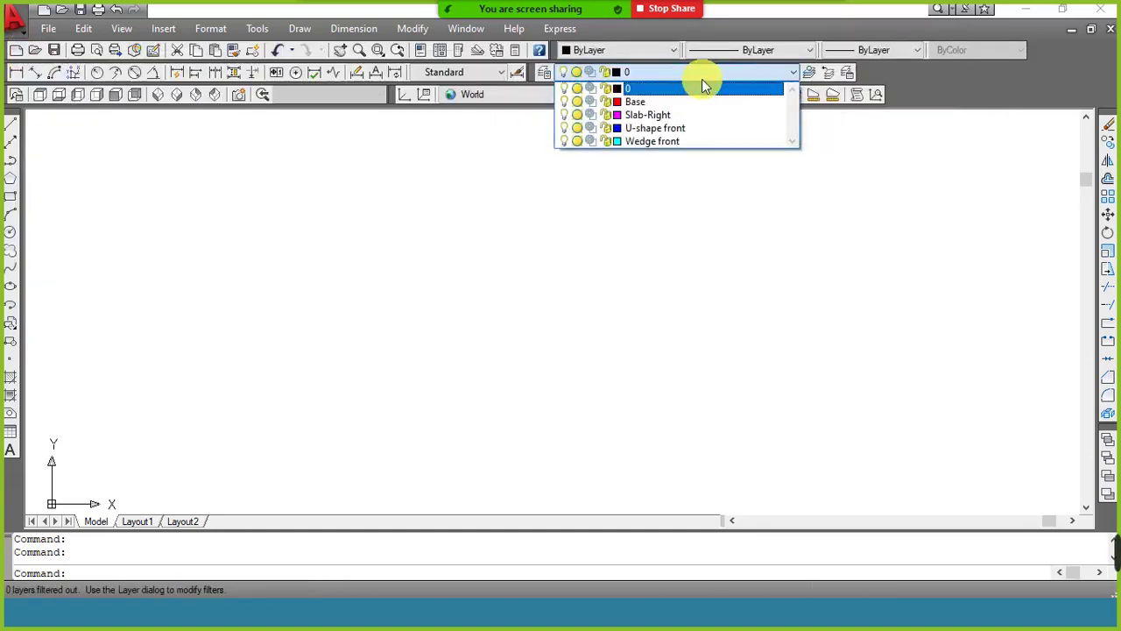
{"action": "left_click", "coordinate": [697, 102]}
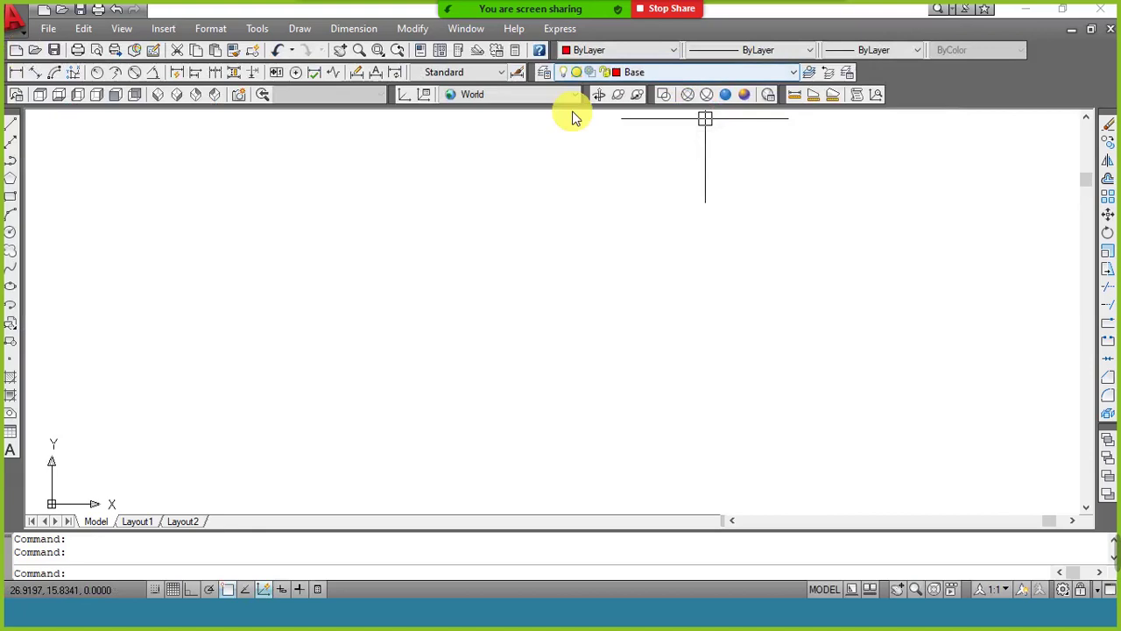
Set the viewpoint to SE Isometric and the UCS to Top.
{"action": "left_click", "coordinate": [175, 96]}
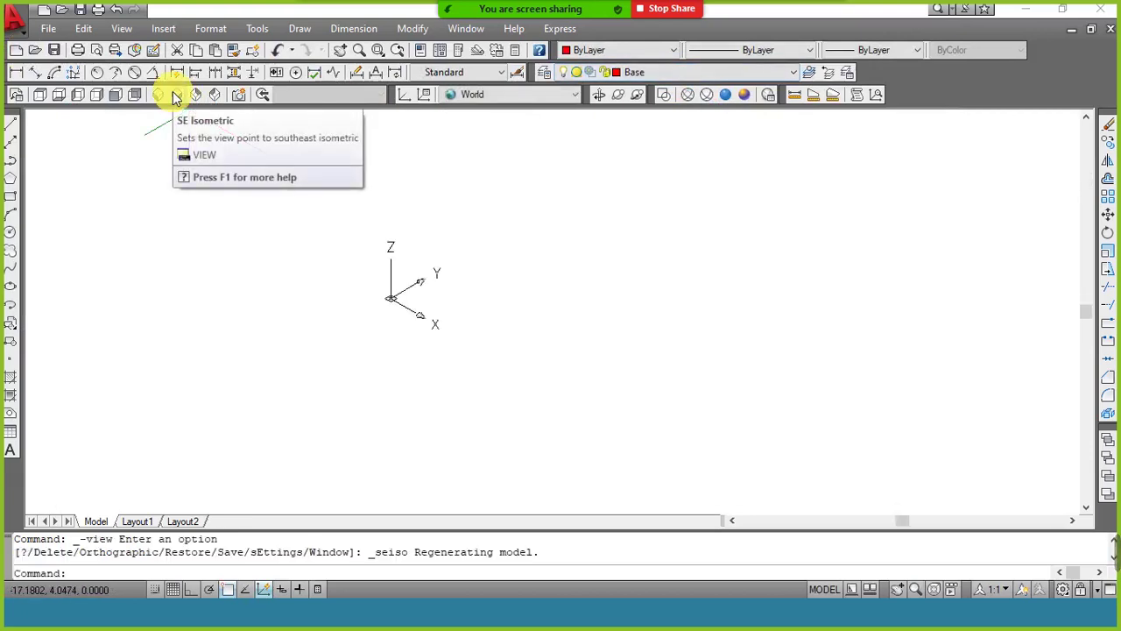
{"action": "left_click", "coordinate": [493, 95]}
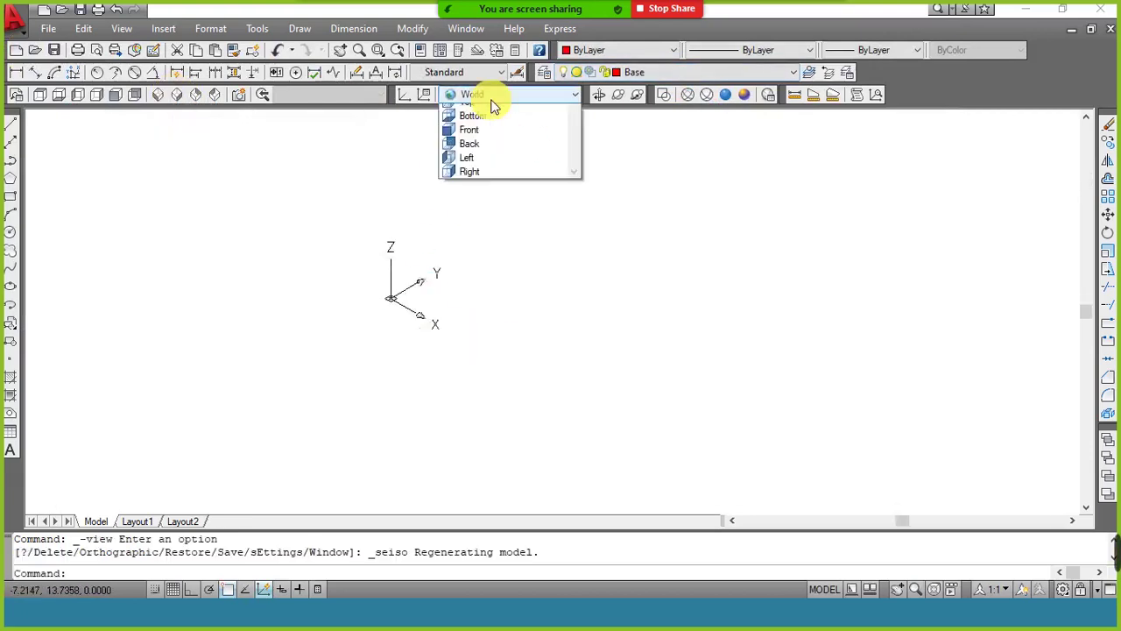
{"action": "left_click", "coordinate": [495, 124]}
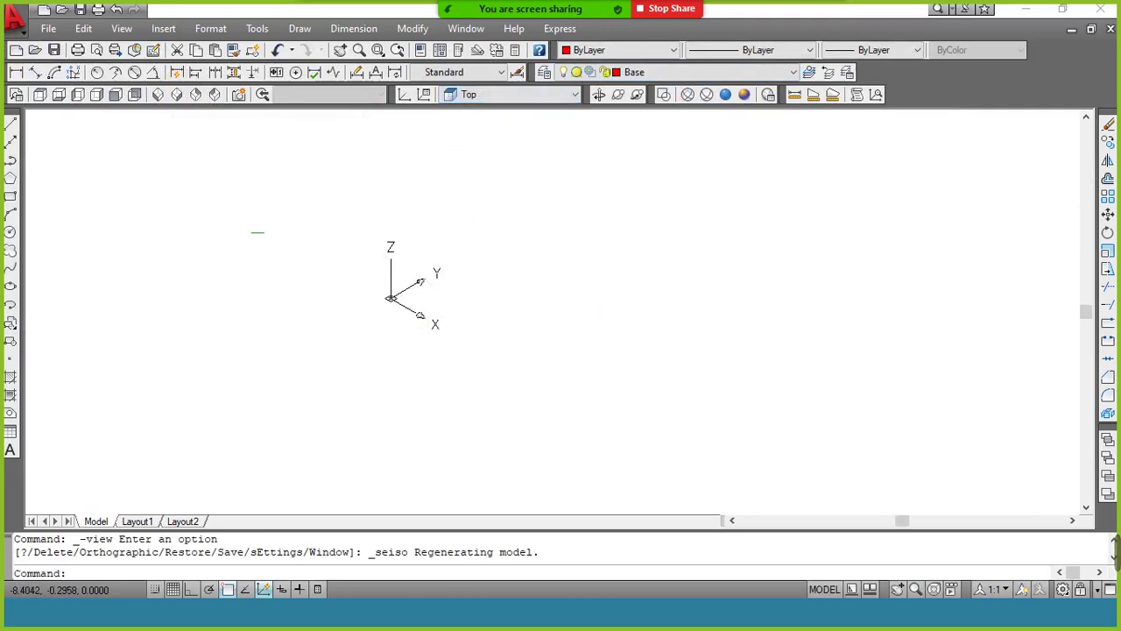
{"action": "left_click", "coordinate": [11, 196]}
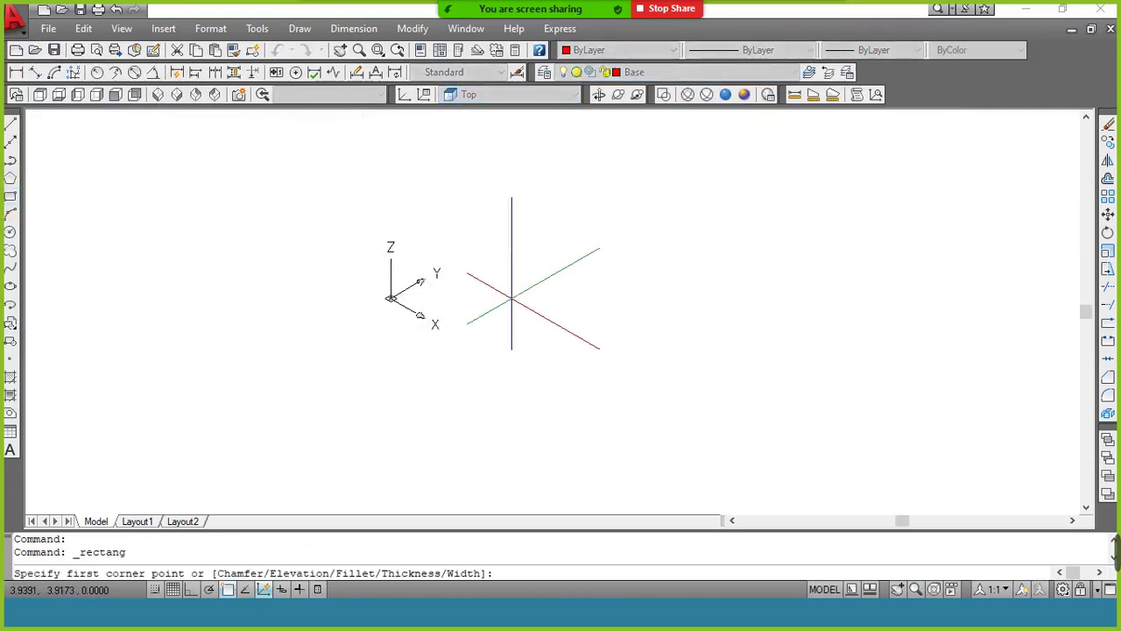
{"action": "left_click", "coordinate": [469, 299]}
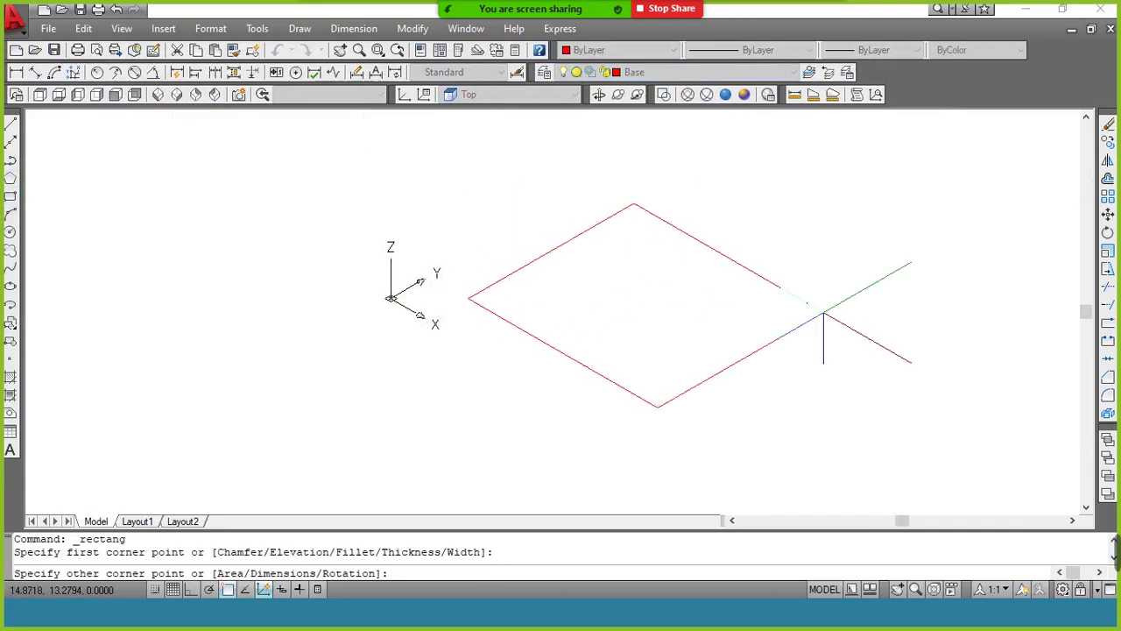
{"action": "type", "text": "@"}
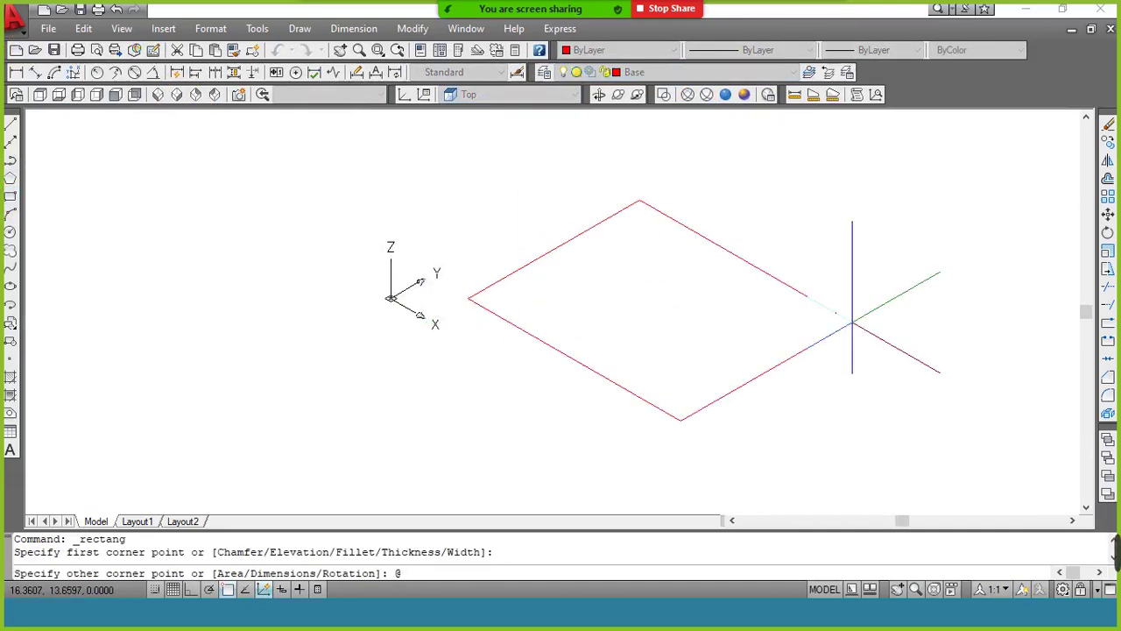
{"action": "type", "text": "96,64"}
{"action": "key", "text": "alt+Tab"}
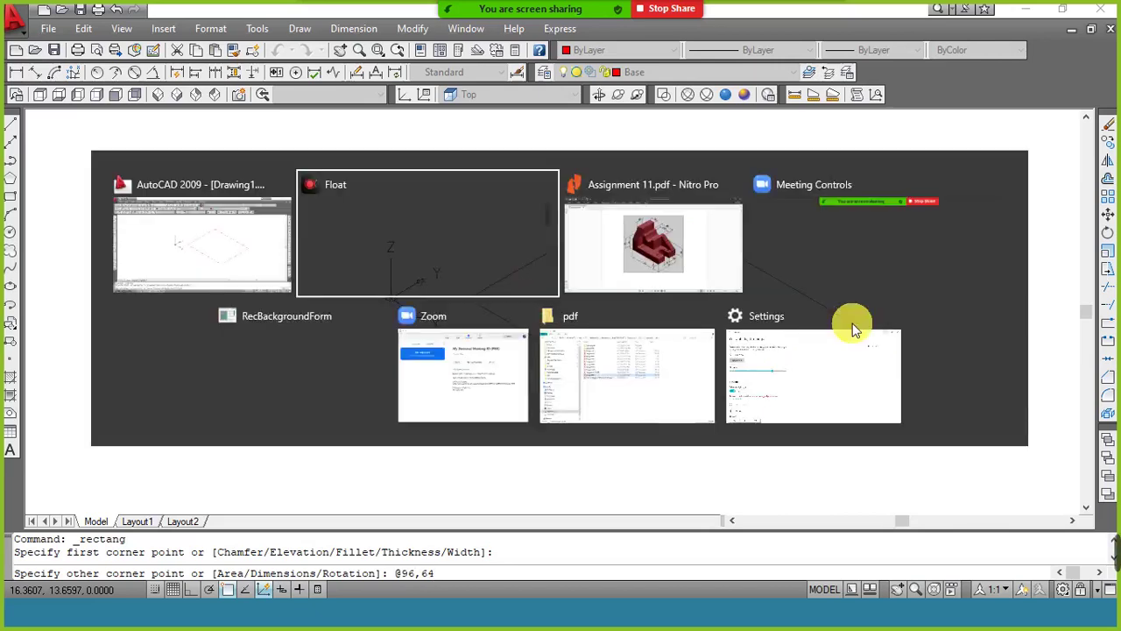
{"action": "left_click", "coordinate": [690, 257]}
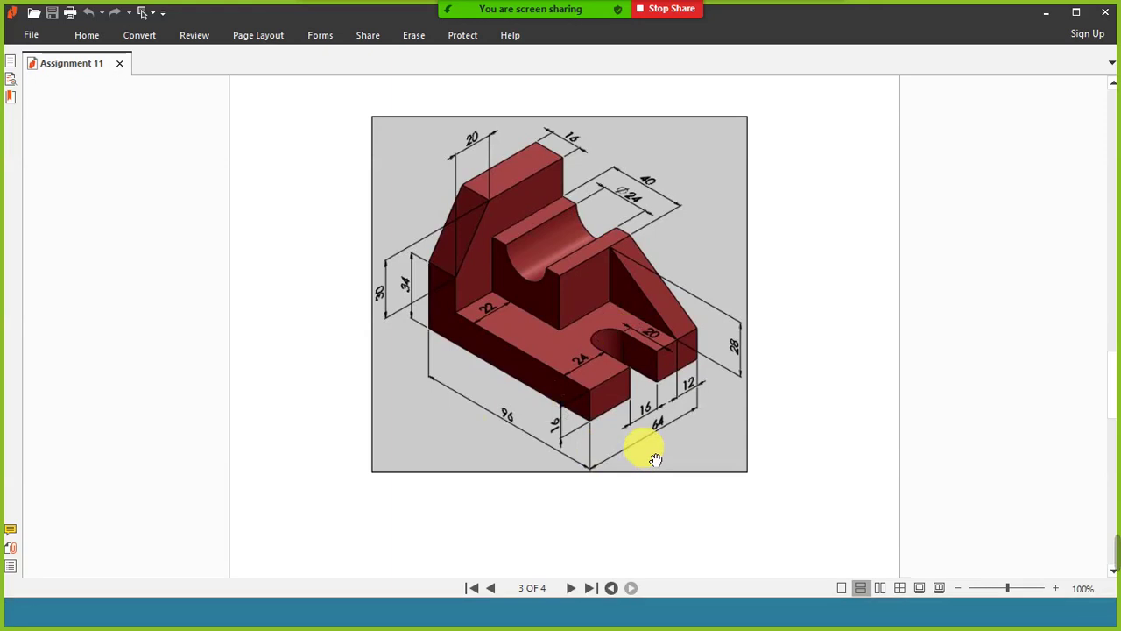
{"action": "key", "text": "alt+Tab"}
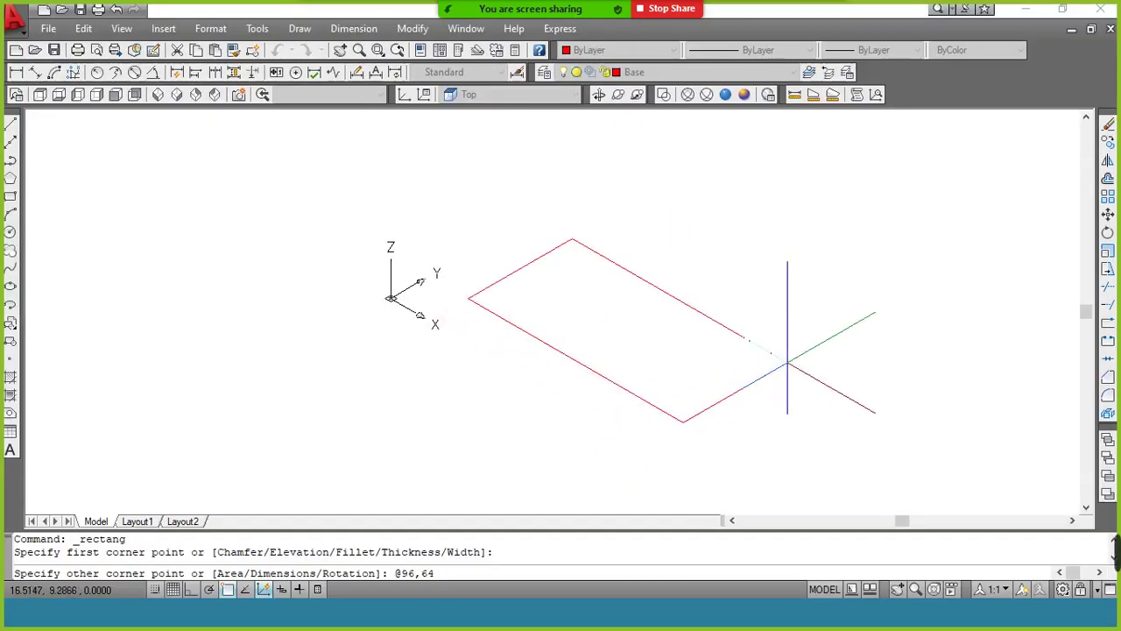
{"action": "key", "text": "Return"}
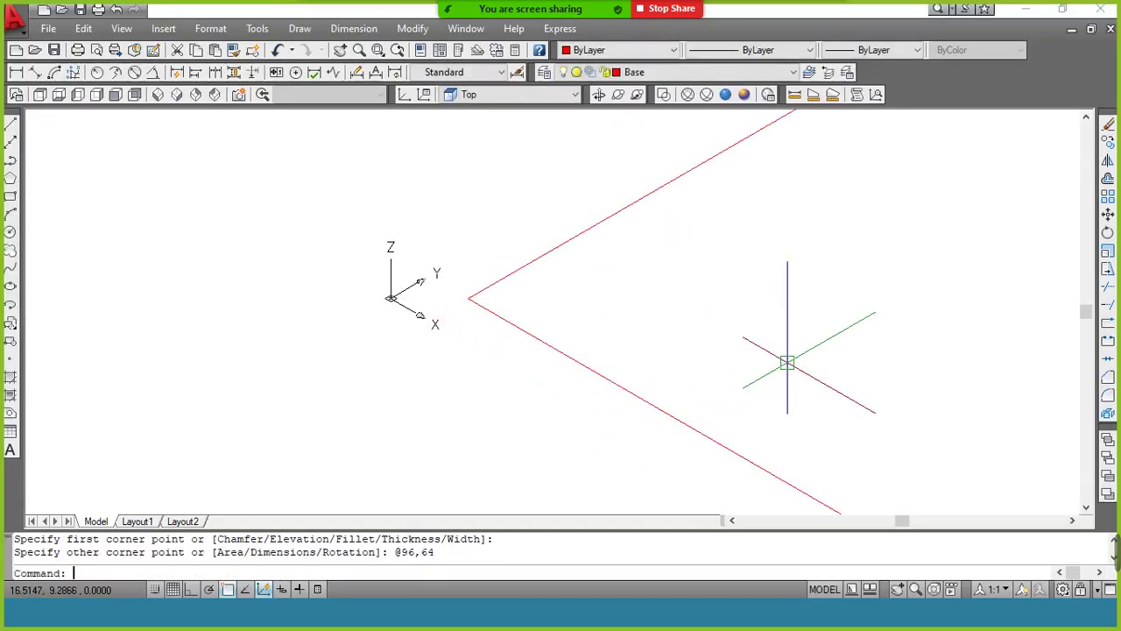
{"action": "type", "text": "z"}
{"action": "key", "text": "Return"}
{"action": "type", "text": "a"}
{"action": "key", "text": "Return"}
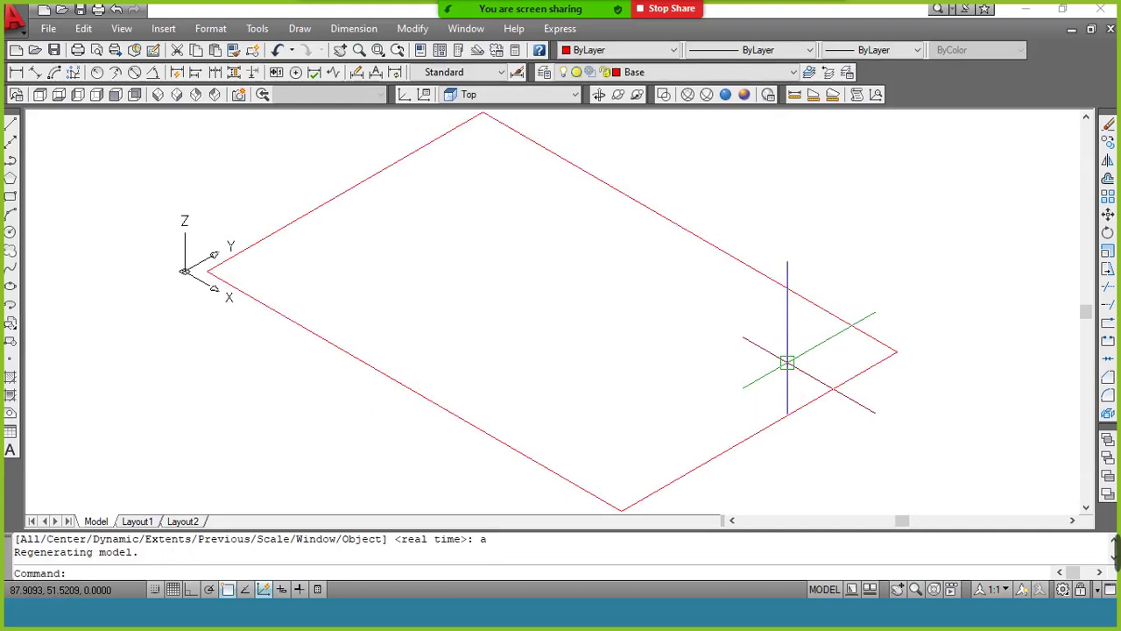
Check the slot dimensions in the assignment PDF and draw a 20-long line inward from the midpoint of the base's near-right 64 edge.
{"action": "key", "text": "alt+Tab"}
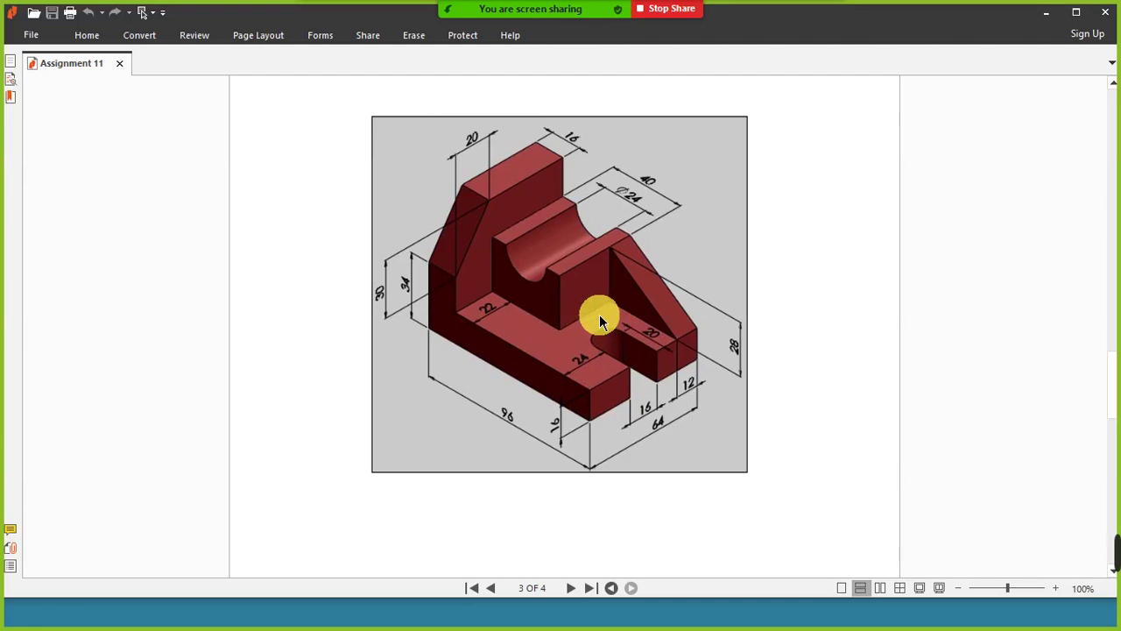
{"action": "key", "text": "alt+Tab"}
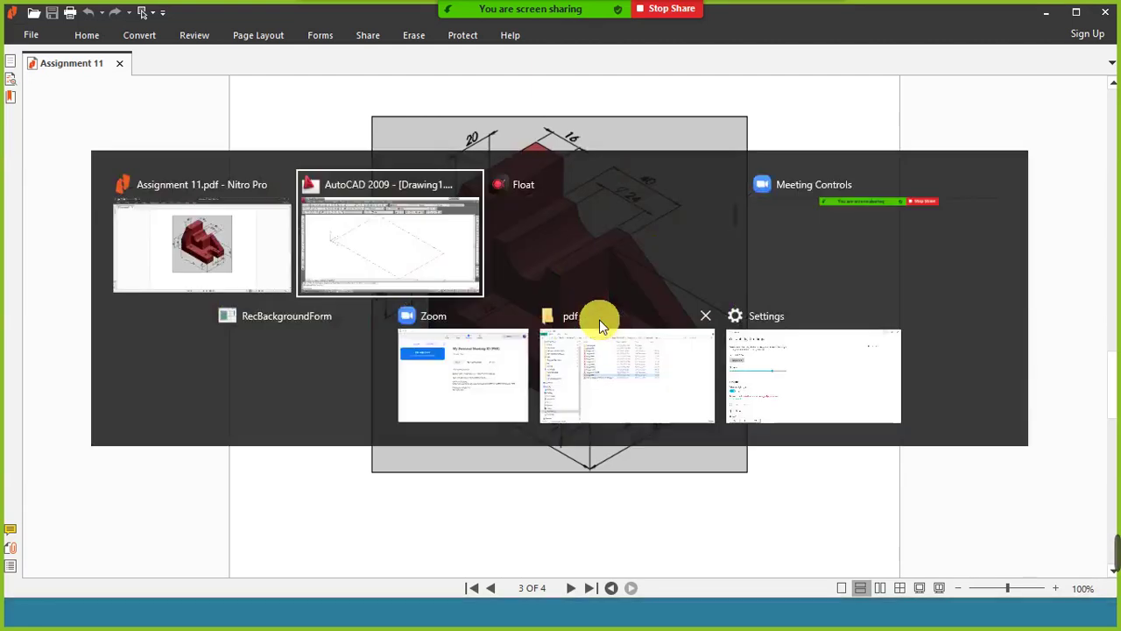
{"action": "left_click", "coordinate": [429, 251]}
{"action": "type", "text": "l"}
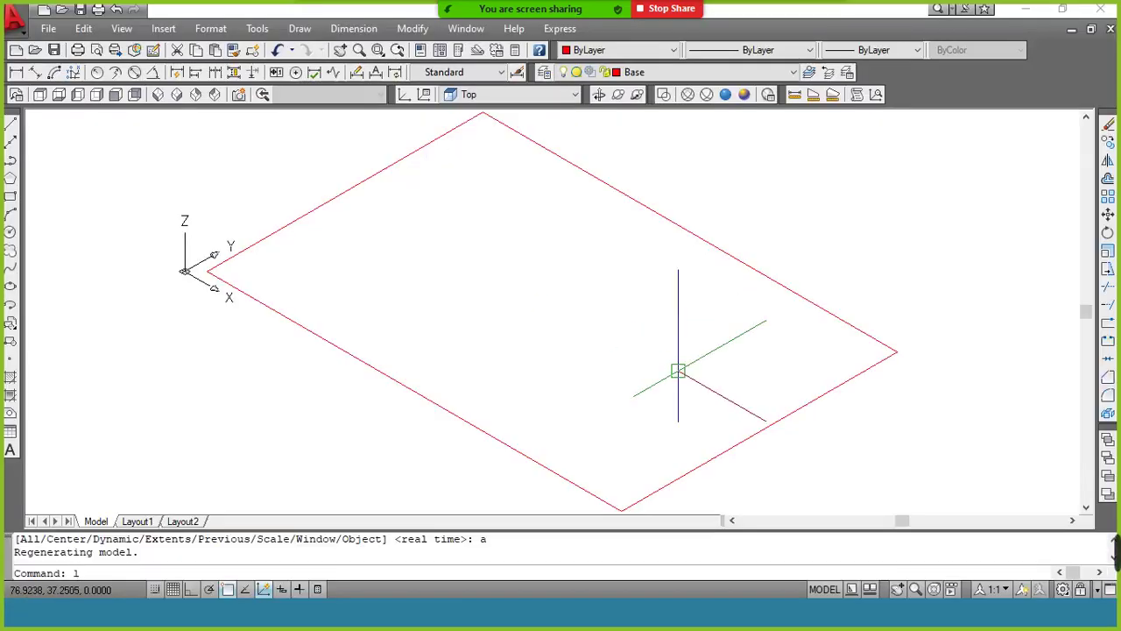
{"action": "key", "text": "Return"}
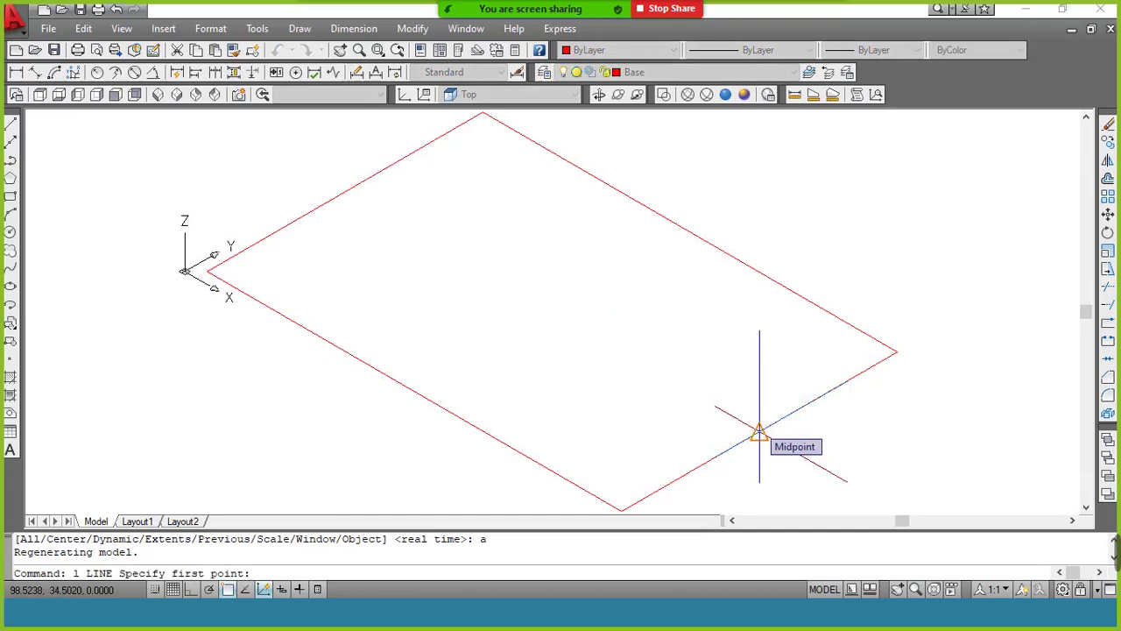
{"action": "left_click", "coordinate": [758, 430]}
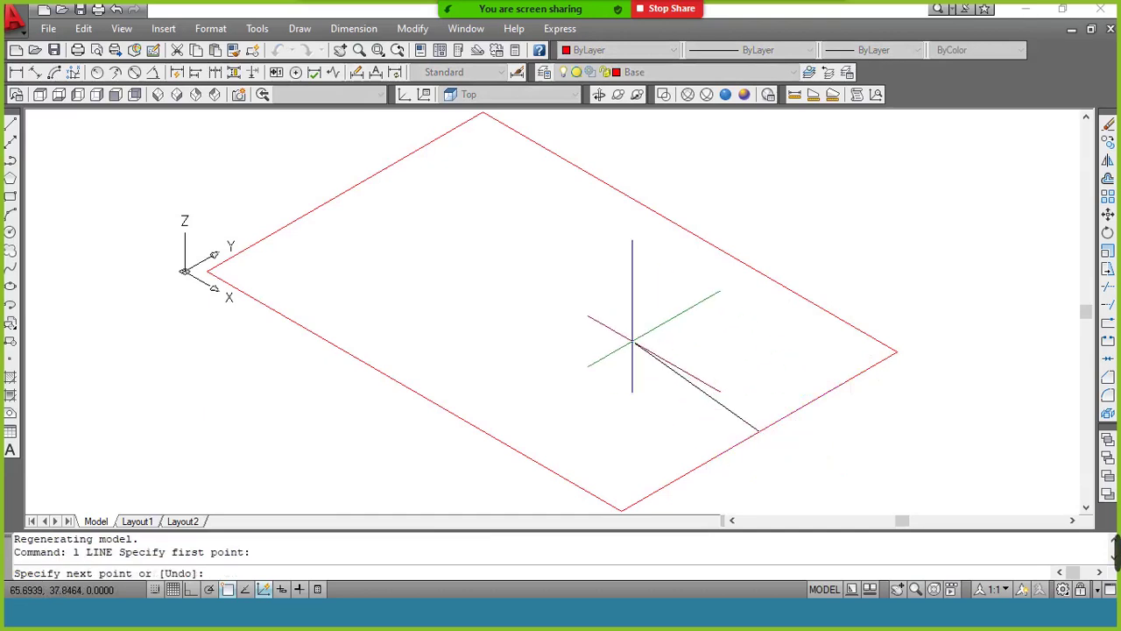
{"action": "key", "text": "F8"}
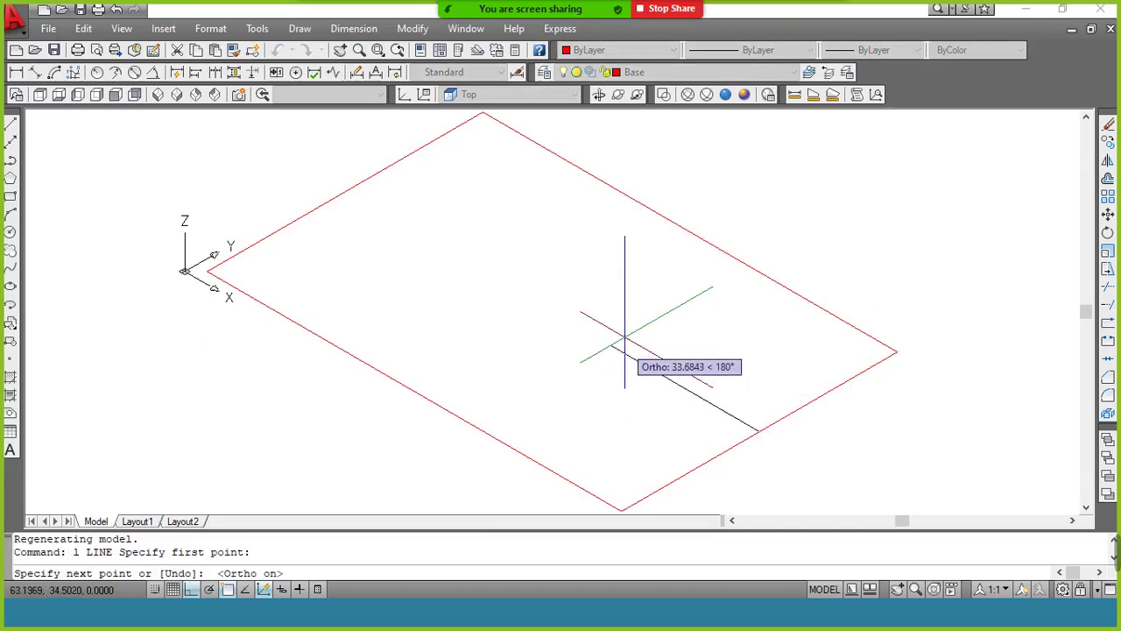
{"action": "mouse_move", "coordinate": [1110, 558]}
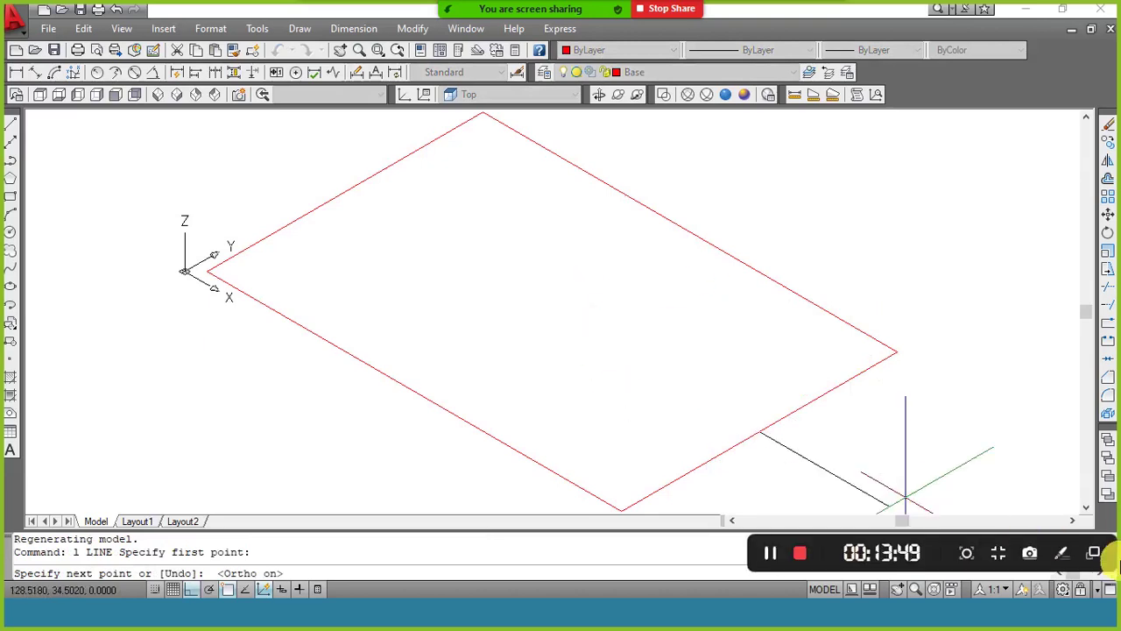
{"action": "mouse_move", "coordinate": [580, 7]}
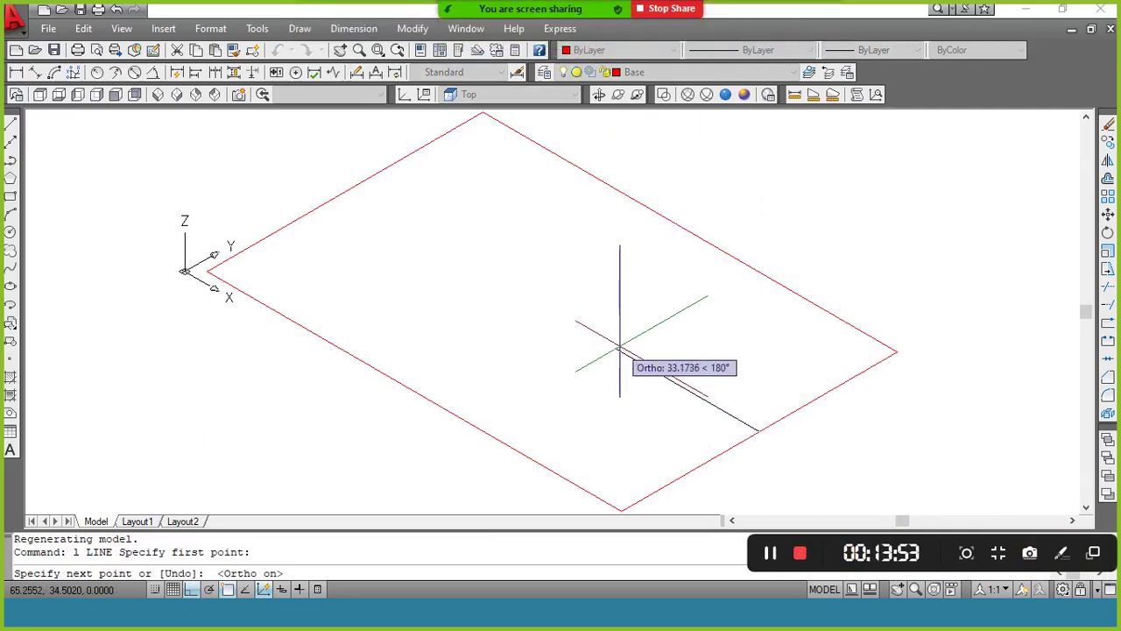
{"action": "type", "text": "2"}
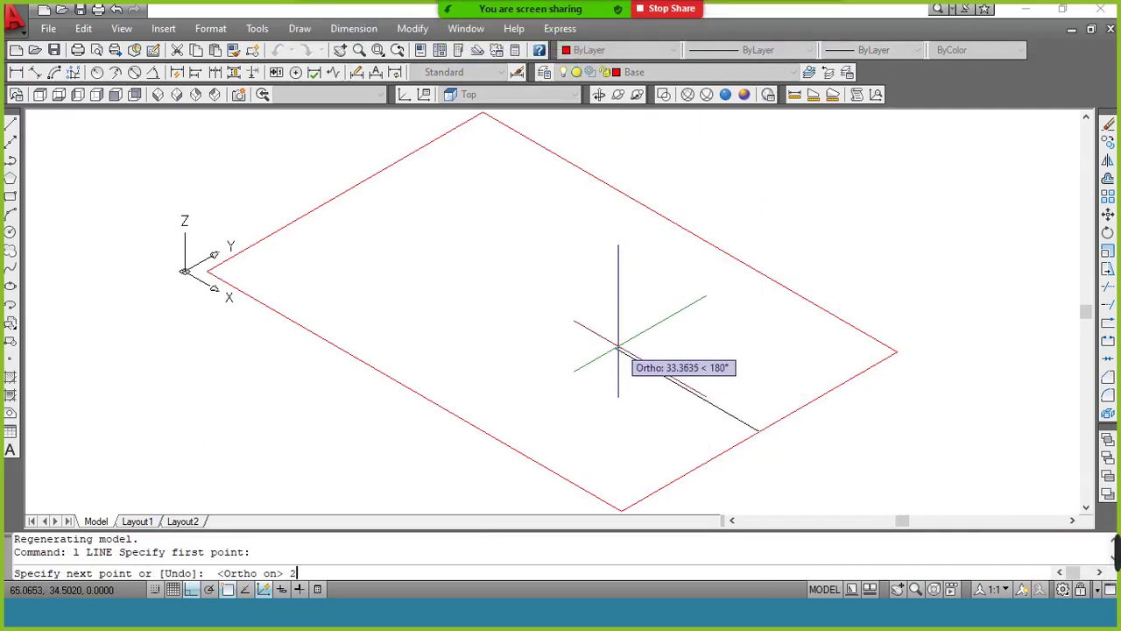
{"action": "type", "text": "0"}
{"action": "key", "text": "Return"}
{"action": "key", "text": "Return"}
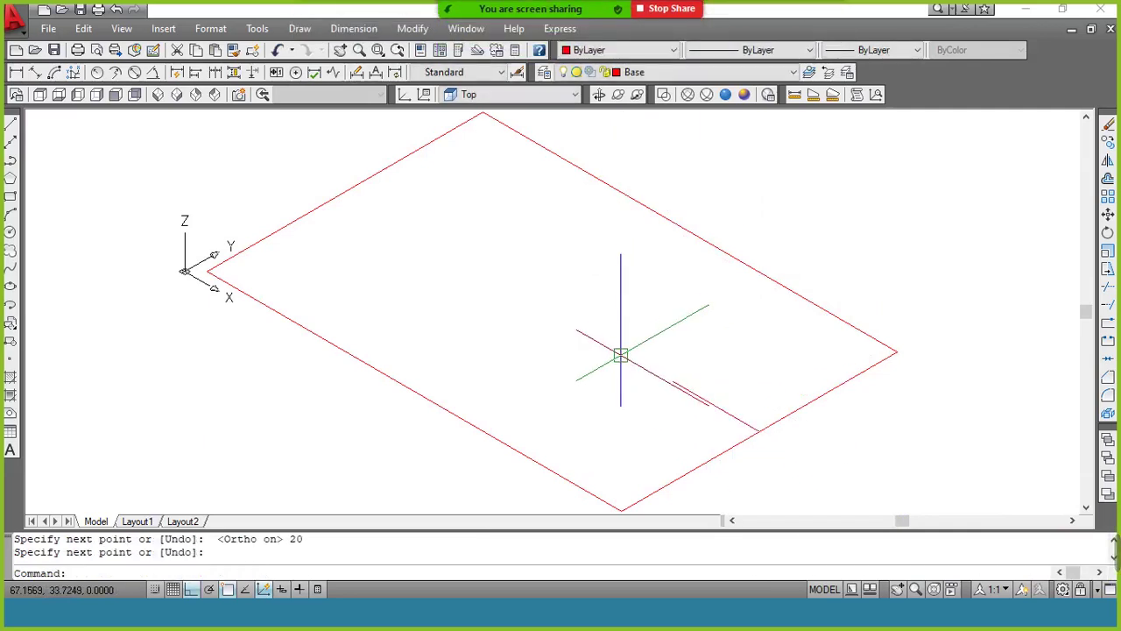
Draw a circle of radius 8 centred on the inner end of the 20-long line.
{"action": "type", "text": "c"}
{"action": "key", "text": "Return"}
{"action": "left_click", "coordinate": [673, 382]}
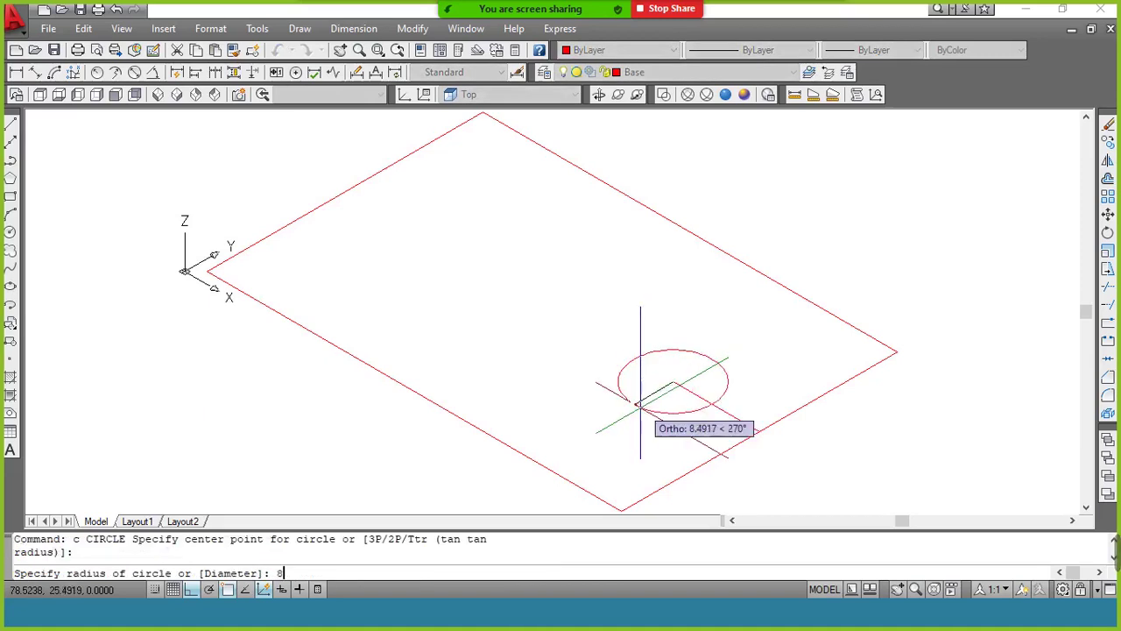
{"action": "type", "text": "8"}
{"action": "key", "text": "Return"}
Draw a line from the circle's quadrant on the +Y side perpendicular to the base edge where the centre line starts.
{"action": "type", "text": "l"}
{"action": "key", "text": "Return"}
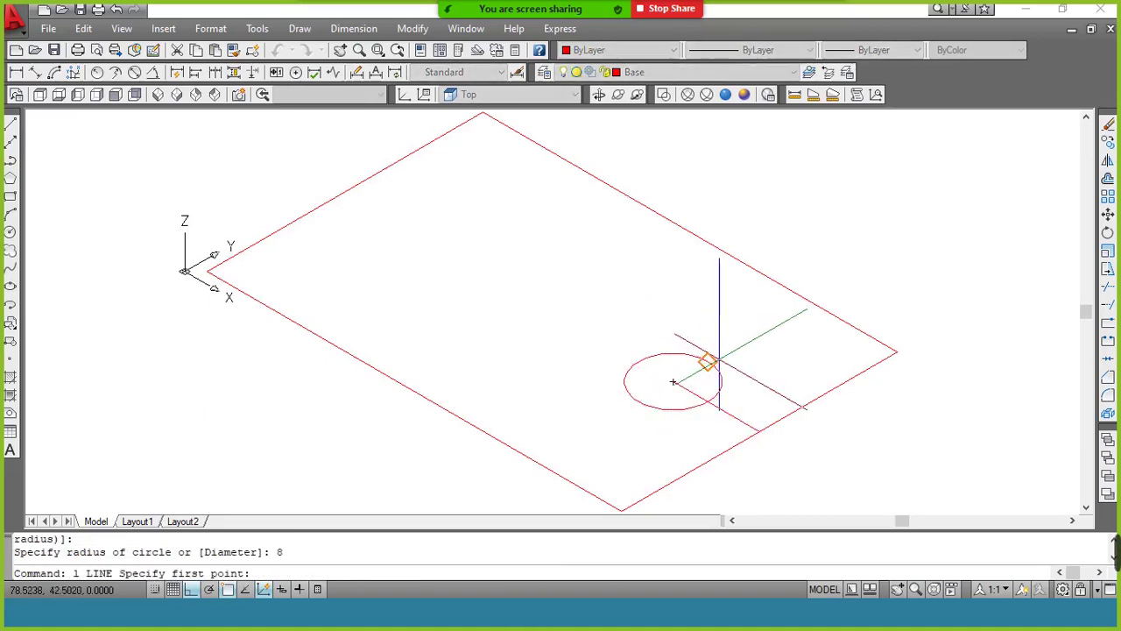
{"action": "left_click", "coordinate": [708, 360]}
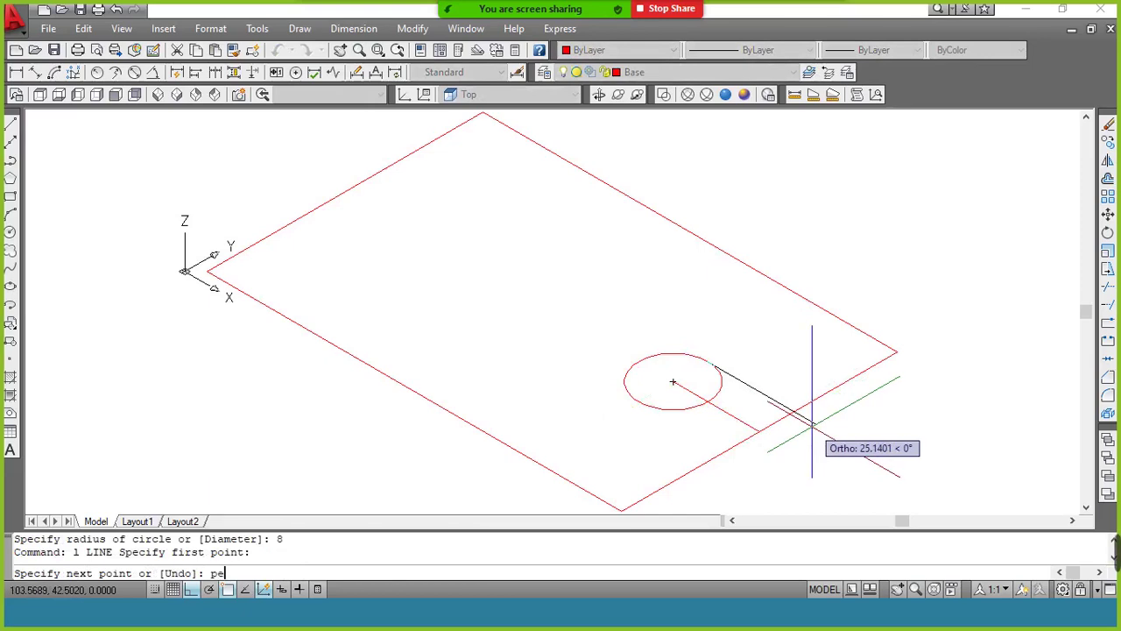
{"action": "type", "text": "per"}
{"action": "key", "text": "Return"}
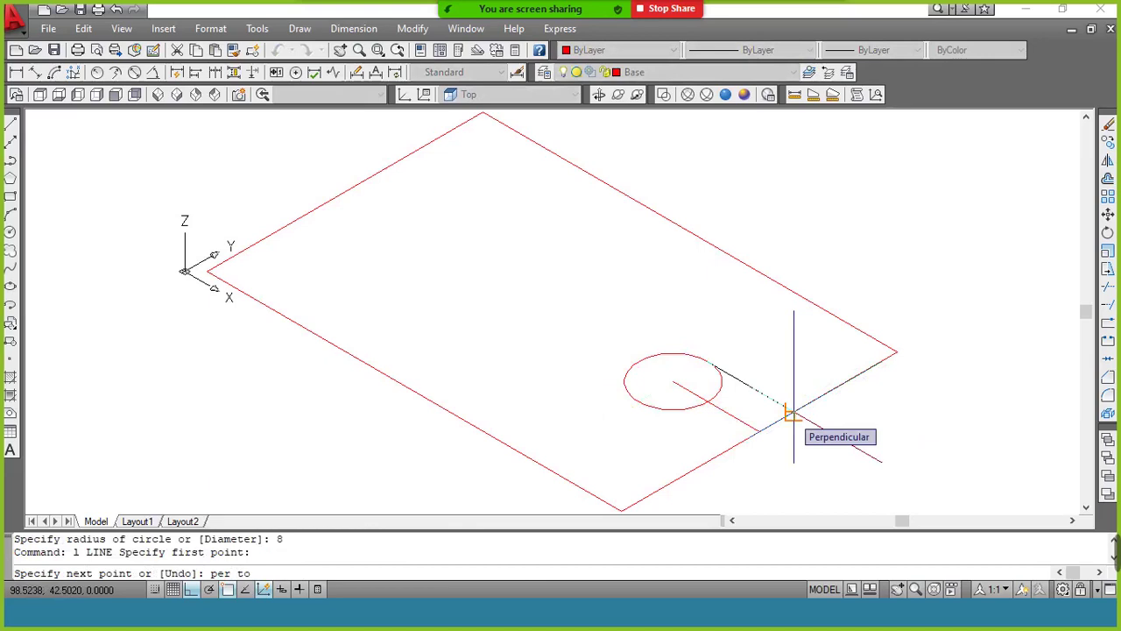
{"action": "left_click", "coordinate": [791, 412]}
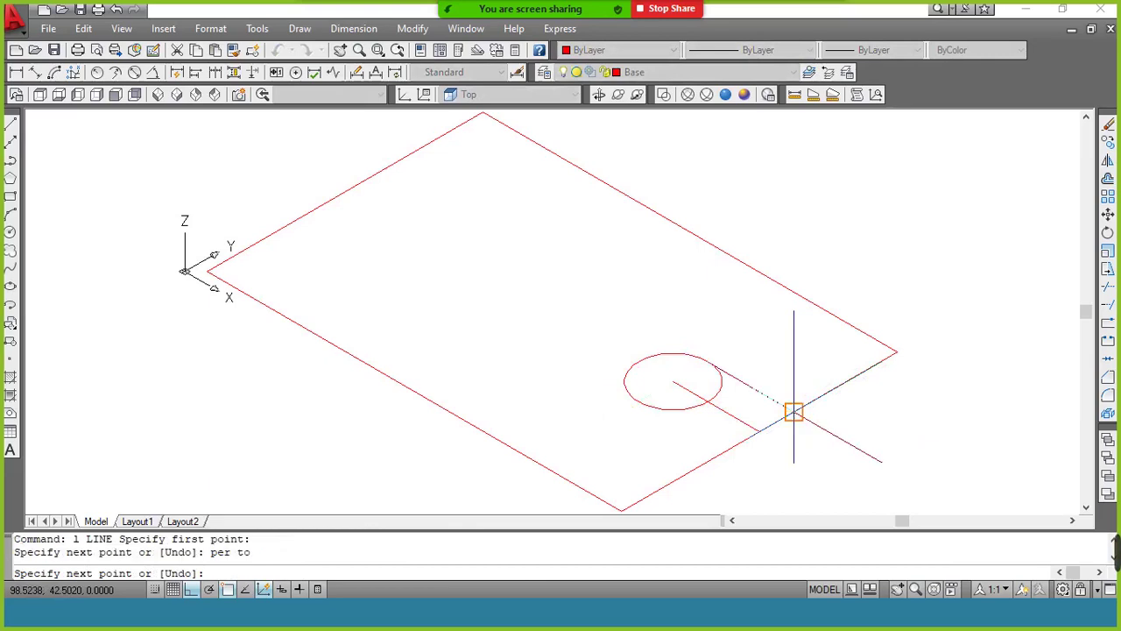
{"action": "key", "text": "Return"}
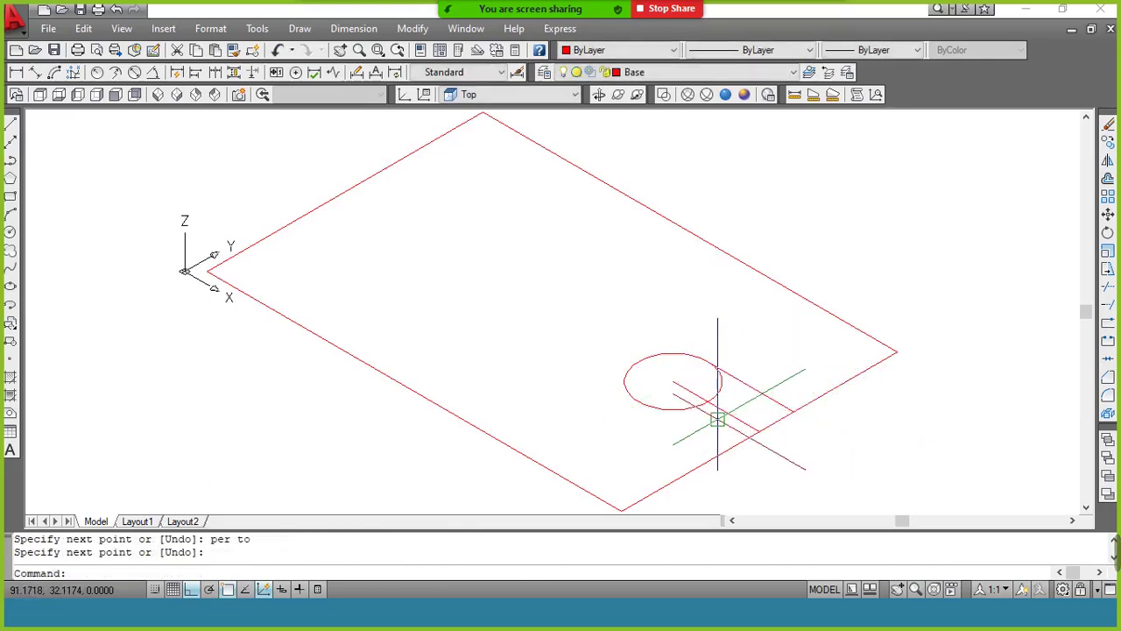
Draw the slot's second side from the circle's opposite quadrant, on the -Y side, perpendicular to the same base edge.
{"action": "type", "text": "l"}
{"action": "key", "text": "Return"}
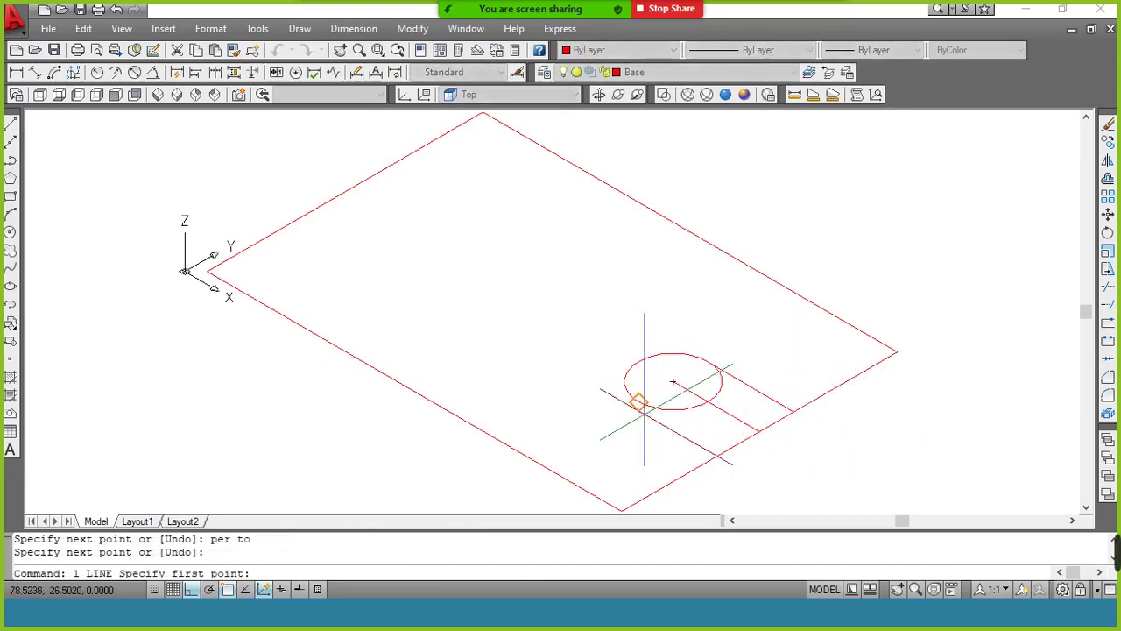
{"action": "left_click", "coordinate": [640, 403]}
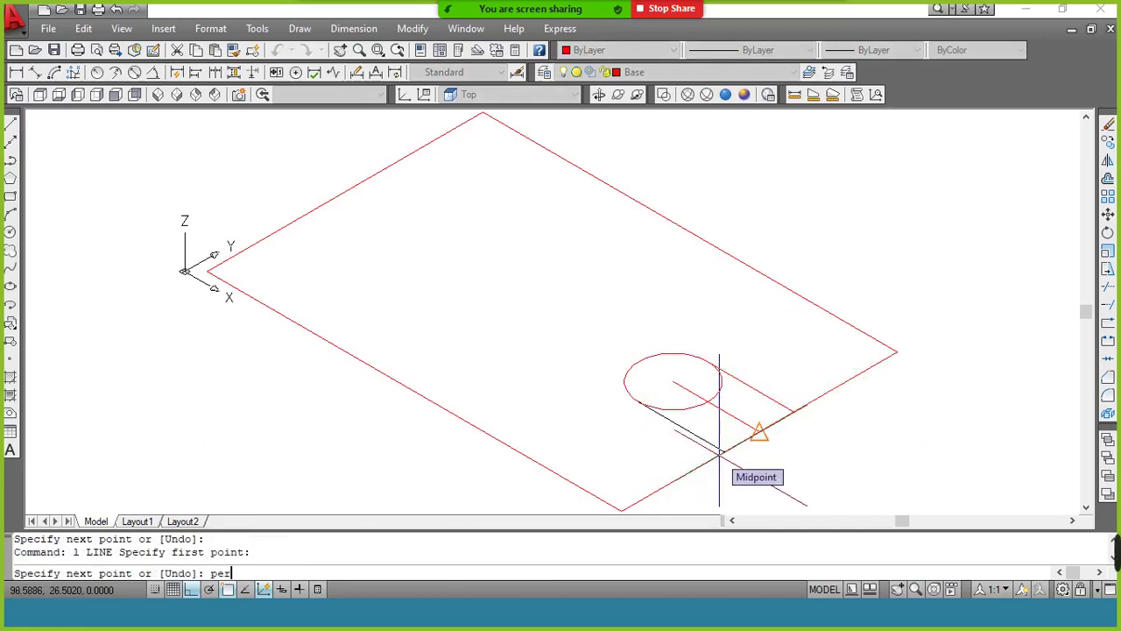
{"action": "type", "text": "per"}
{"action": "key", "text": "Return"}
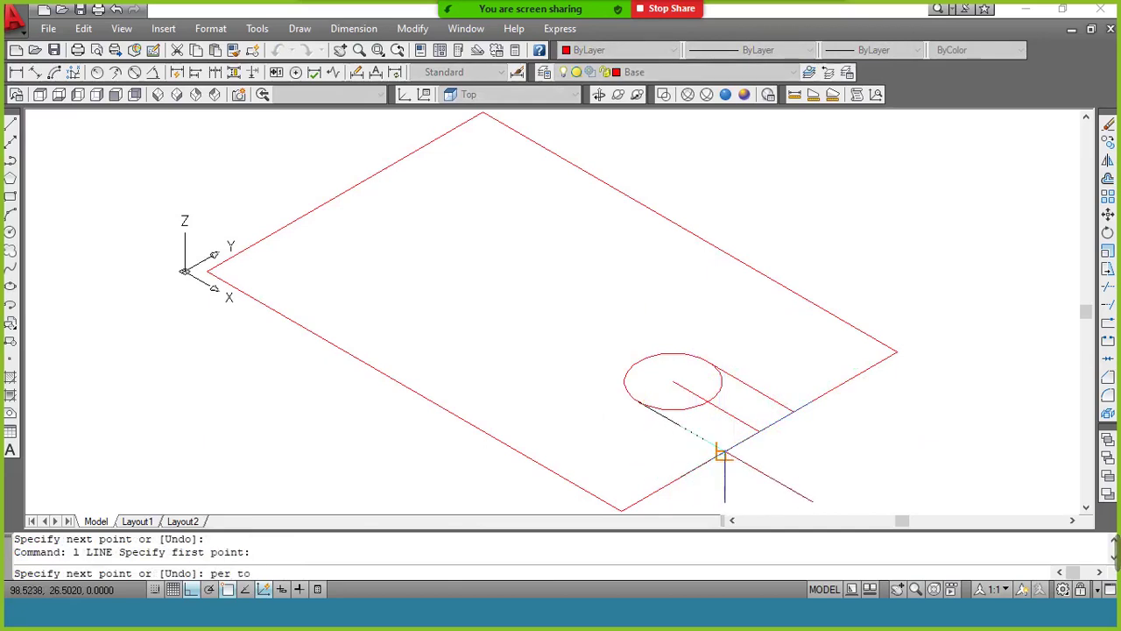
{"action": "left_click", "coordinate": [720, 453]}
{"action": "key", "text": "Return"}
Trim away the circle's half facing the base edge and the part of that edge between the two slot sides.
{"action": "type", "text": "tr"}
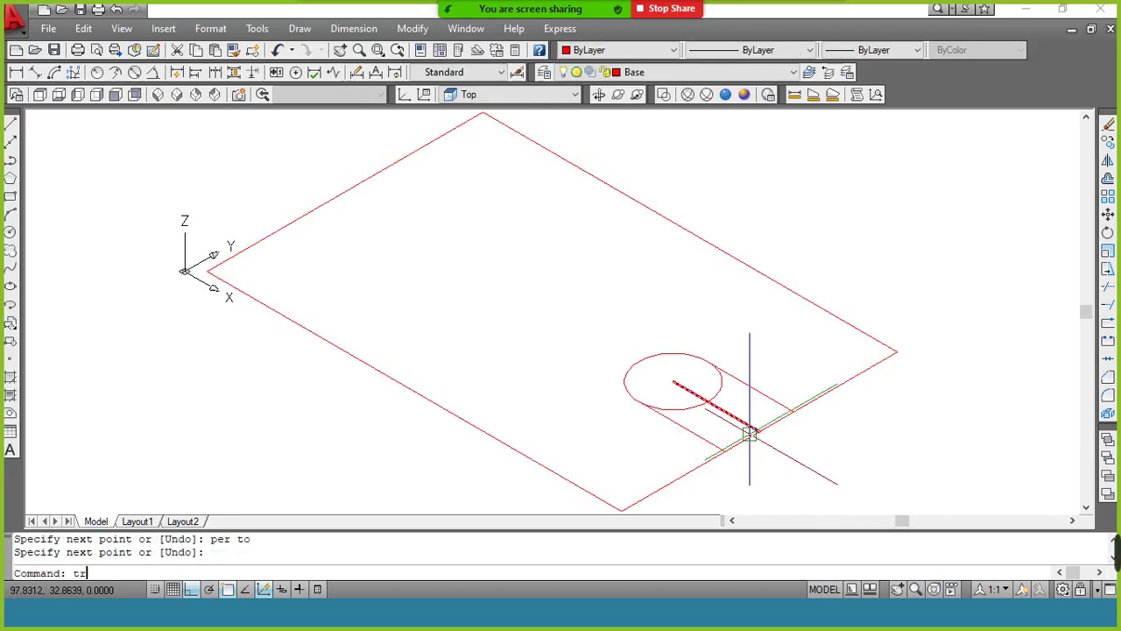
{"action": "key", "text": "Return"}
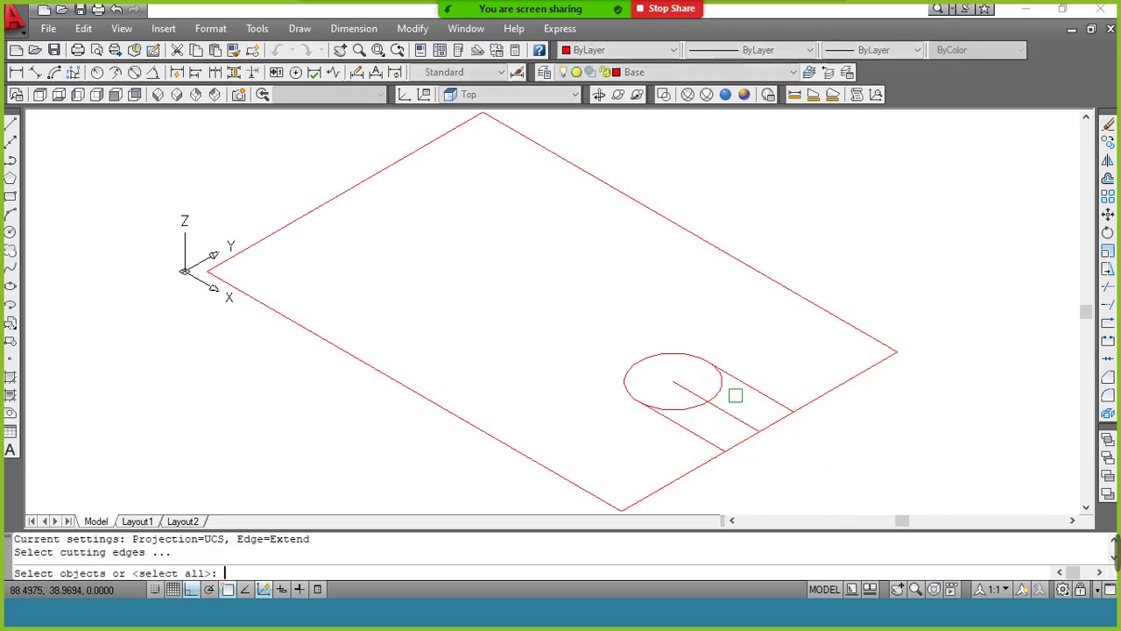
{"action": "key", "text": "Return"}
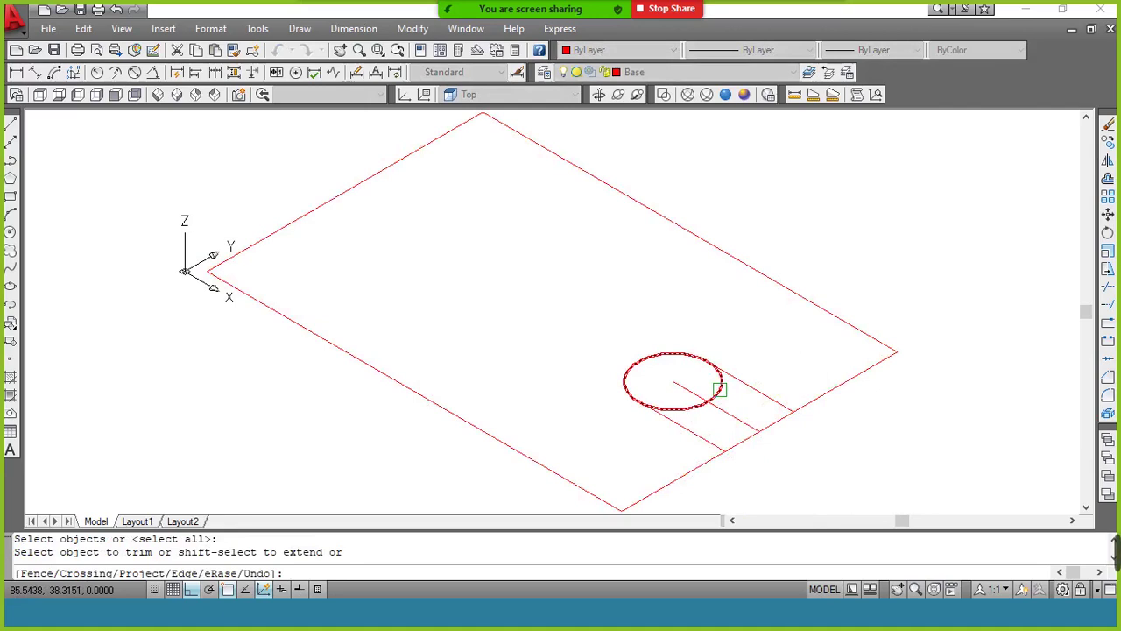
{"action": "left_click", "coordinate": [719, 389]}
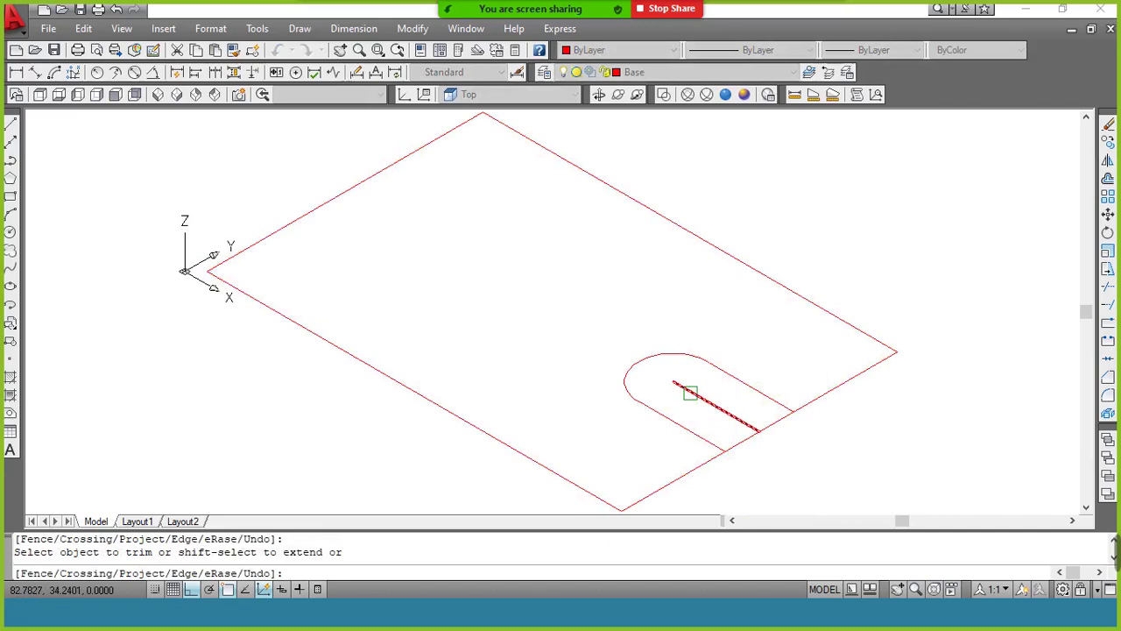
{"action": "key", "text": "Return"}
{"action": "key", "text": "Return"}
{"action": "key", "text": "Return"}
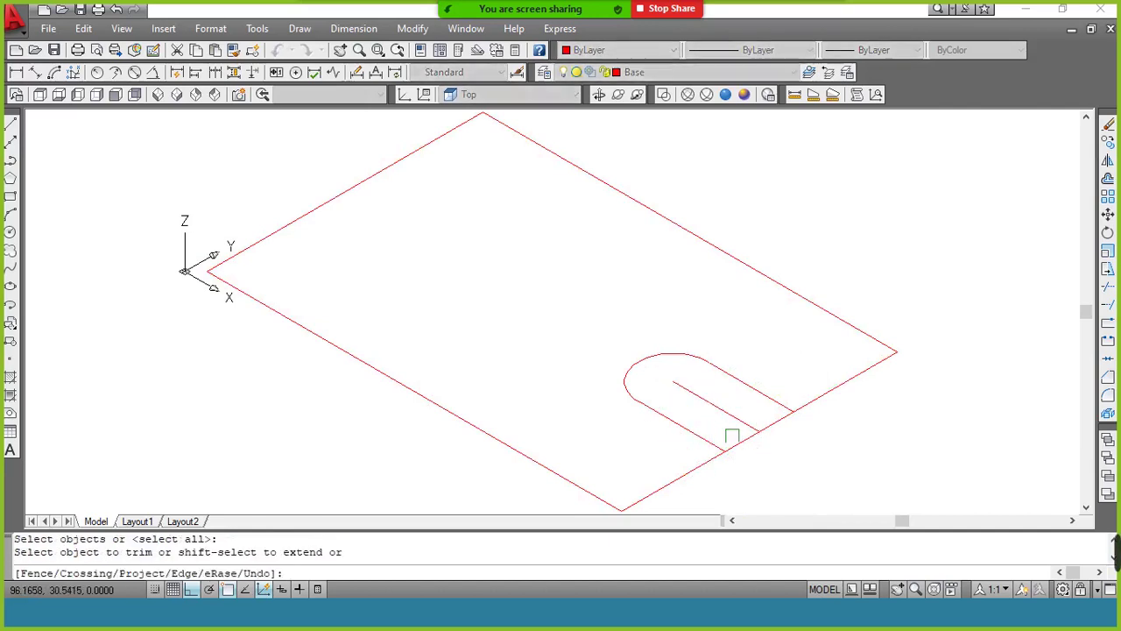
{"action": "left_click", "coordinate": [741, 442]}
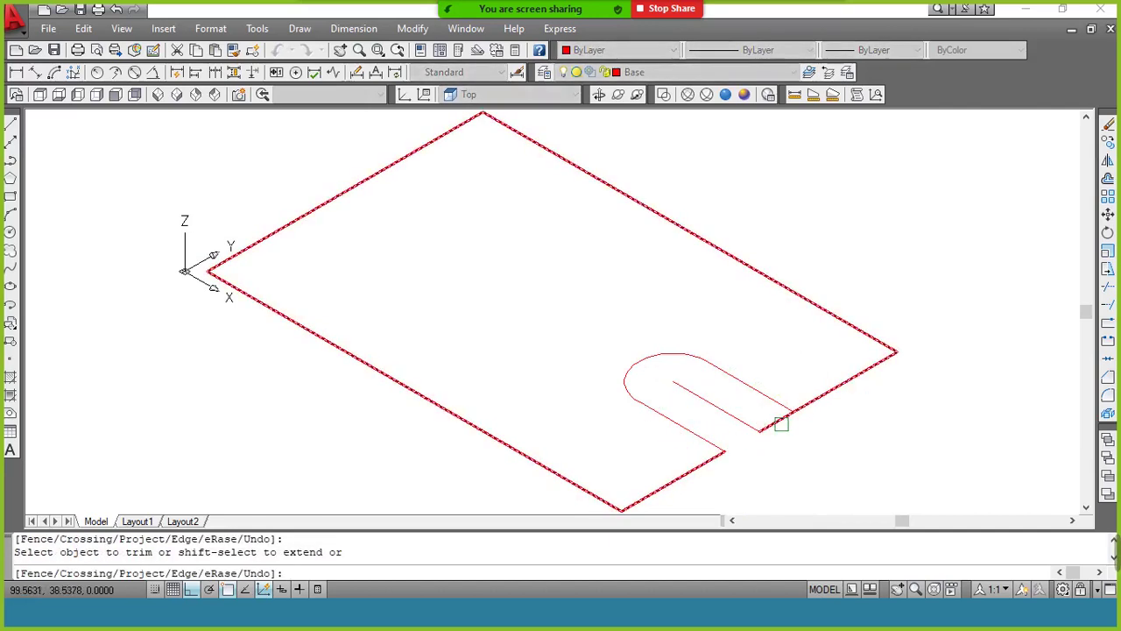
{"action": "key", "text": "Return"}
Erase the leftover centre line inside the slot.
{"action": "left_click", "coordinate": [743, 421]}
{"action": "type", "text": "e"}
{"action": "key", "text": "Return"}
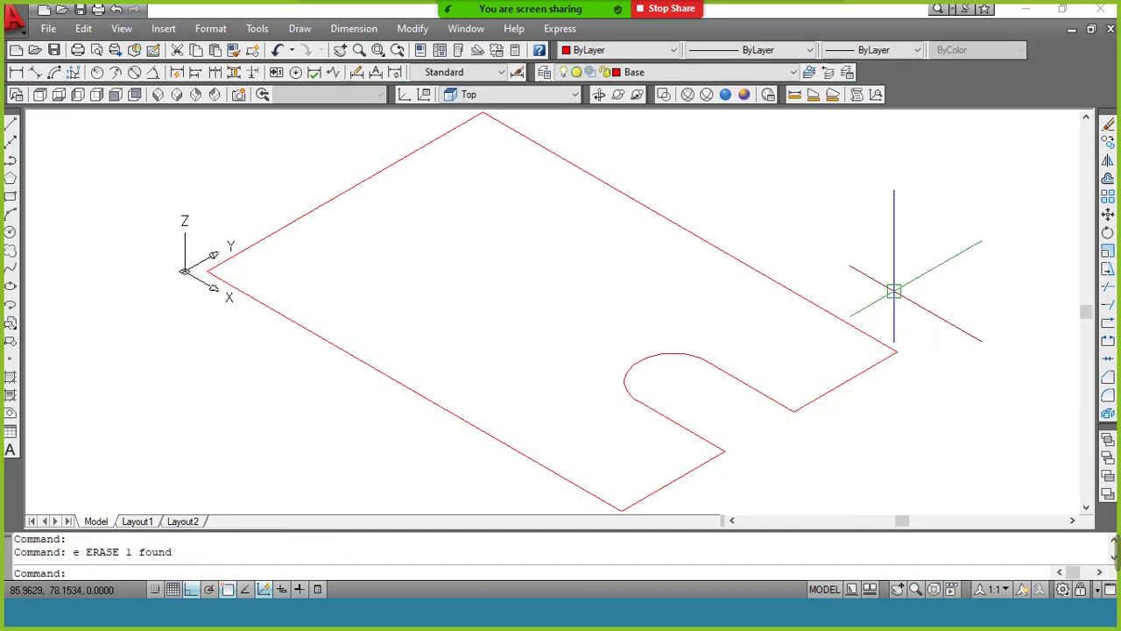
Join the base outline, both slot sides and the slot arc into one polyline with PEDIT.
{"action": "type", "text": "pe"}
{"action": "key", "text": "Return"}
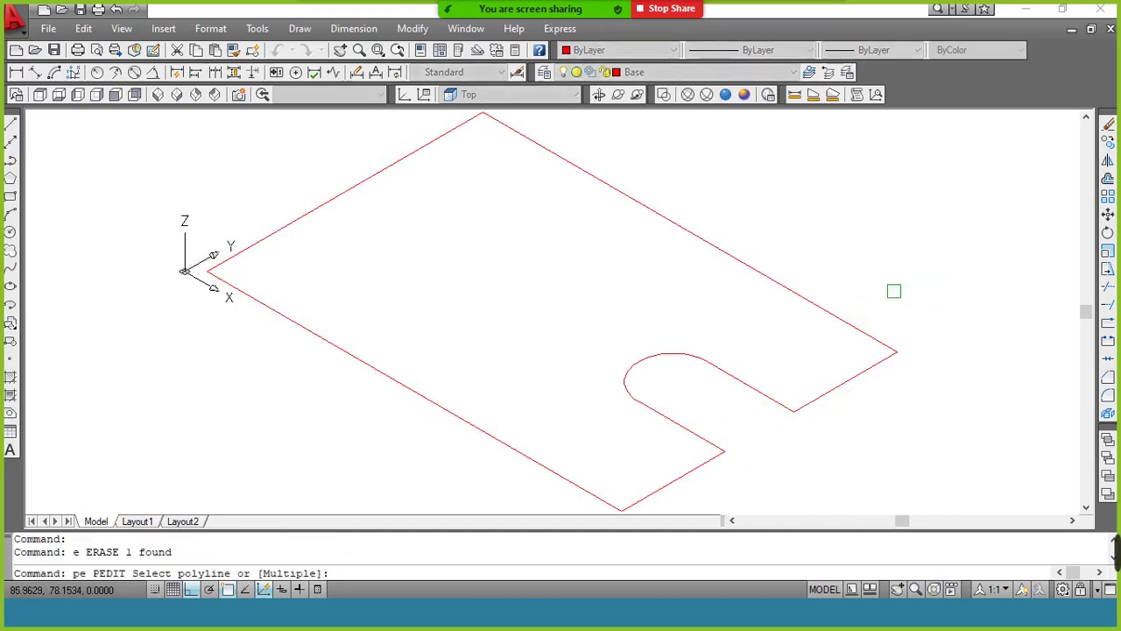
{"action": "left_click", "coordinate": [828, 309]}
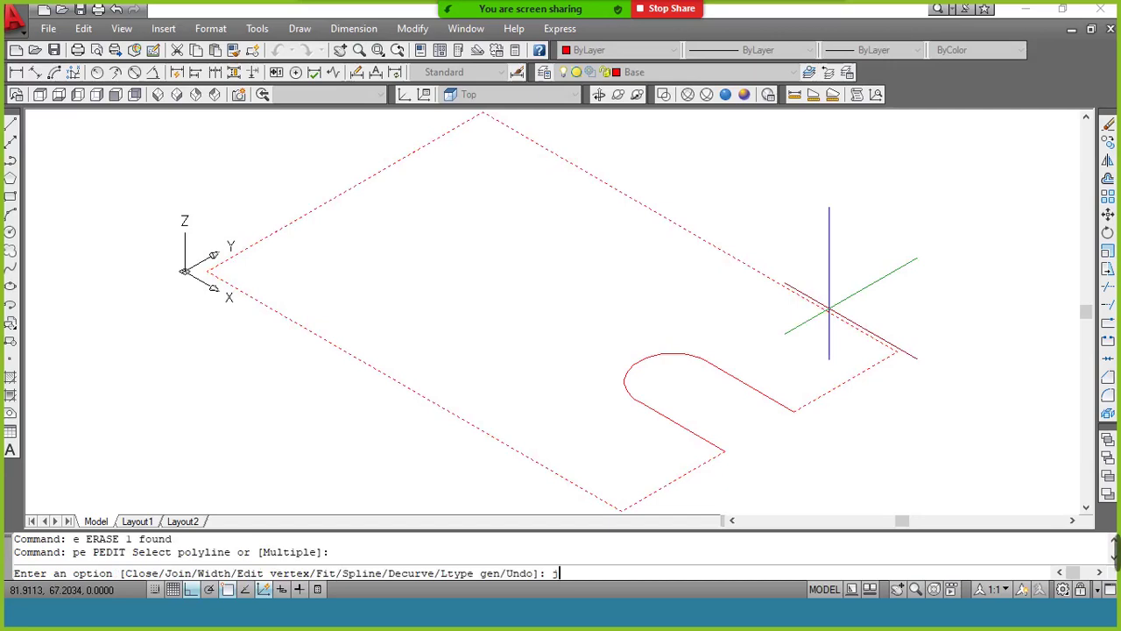
{"action": "type", "text": "j"}
{"action": "key", "text": "Return"}
{"action": "left_click", "coordinate": [870, 249]}
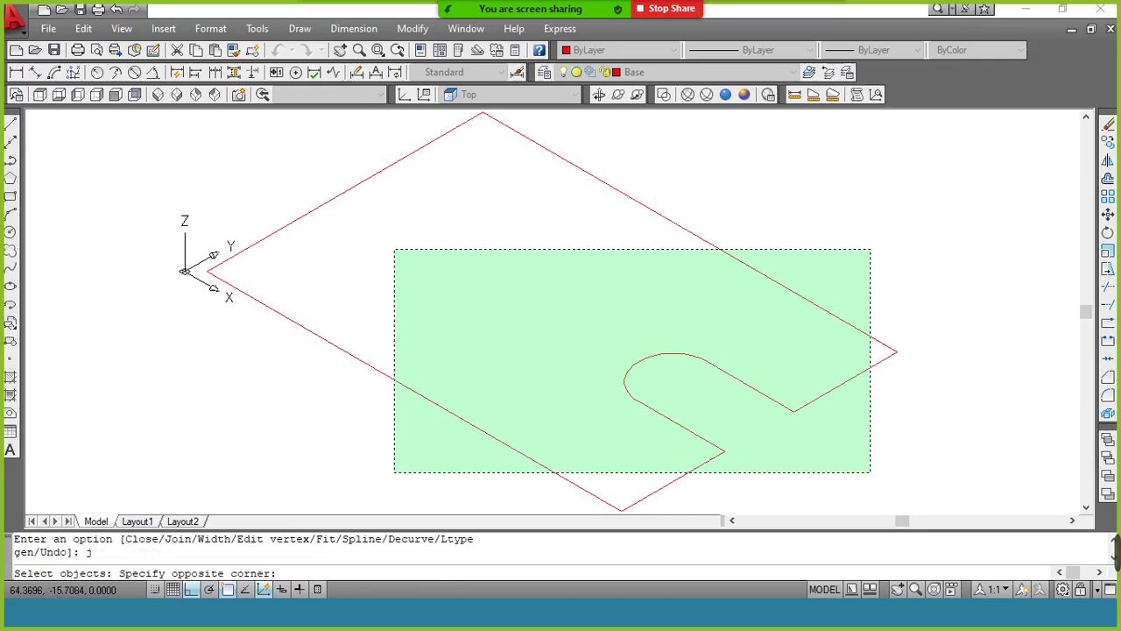
{"action": "left_click", "coordinate": [395, 472]}
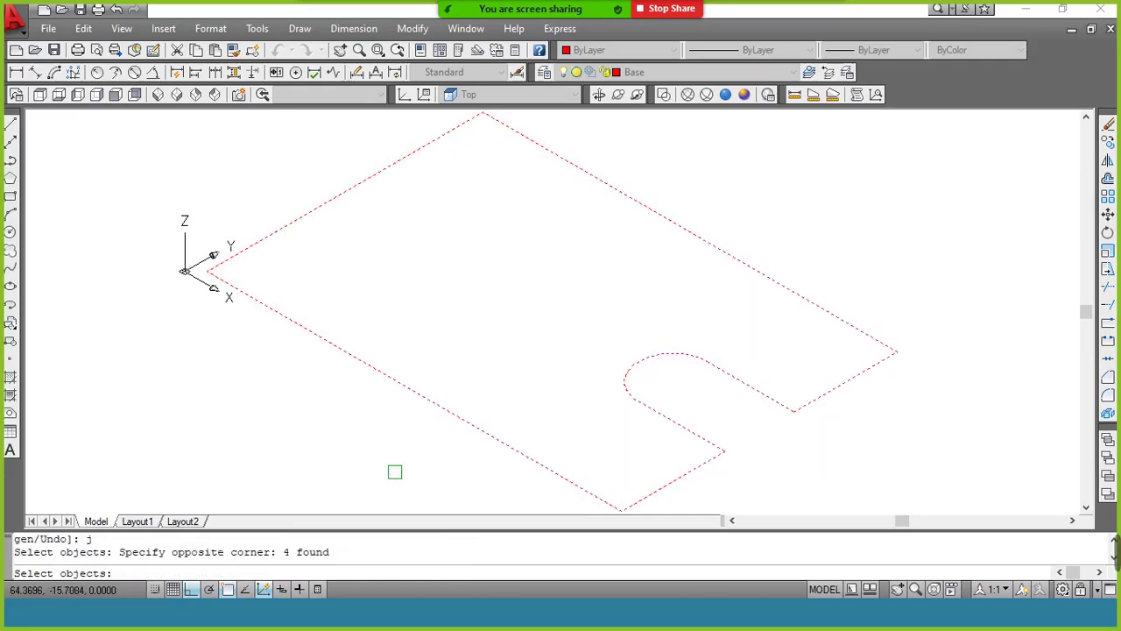
{"action": "key", "text": "Return"}
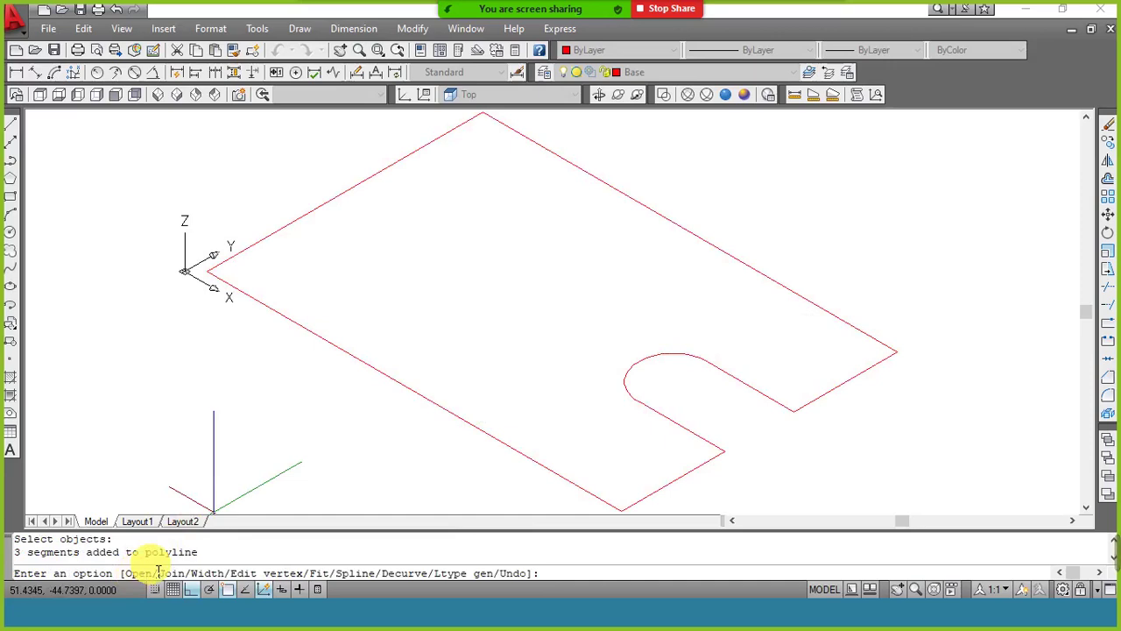
{"action": "key", "text": "Escape"}
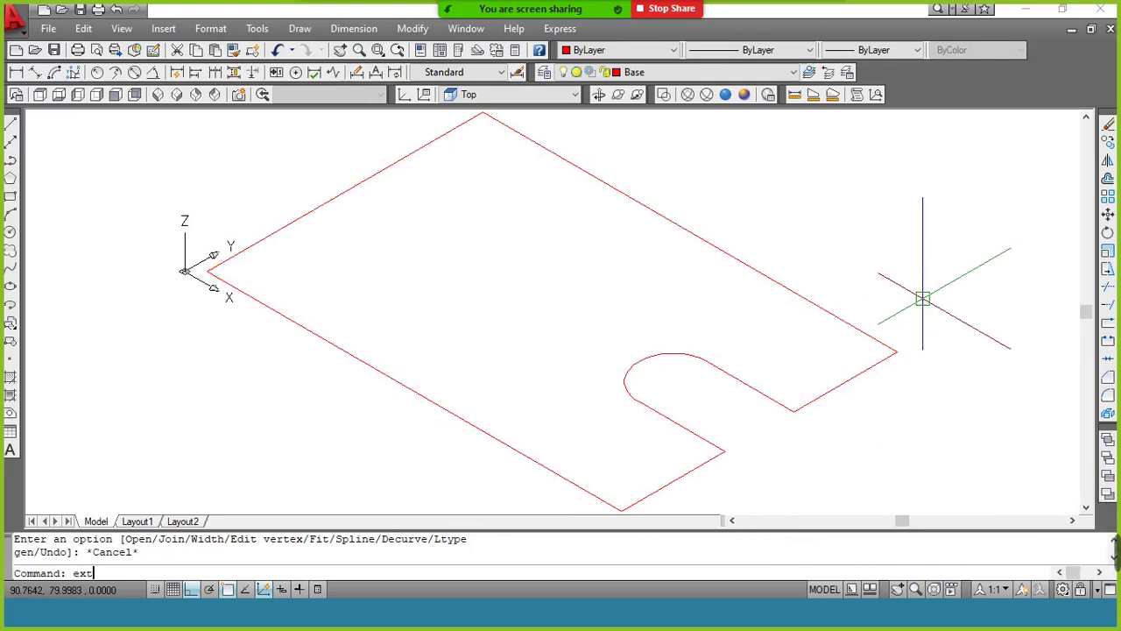
Extrude the slotted base profile to a height of 16, taking the height from the Assignment 11 drawing.
{"action": "key", "text": "Return"}
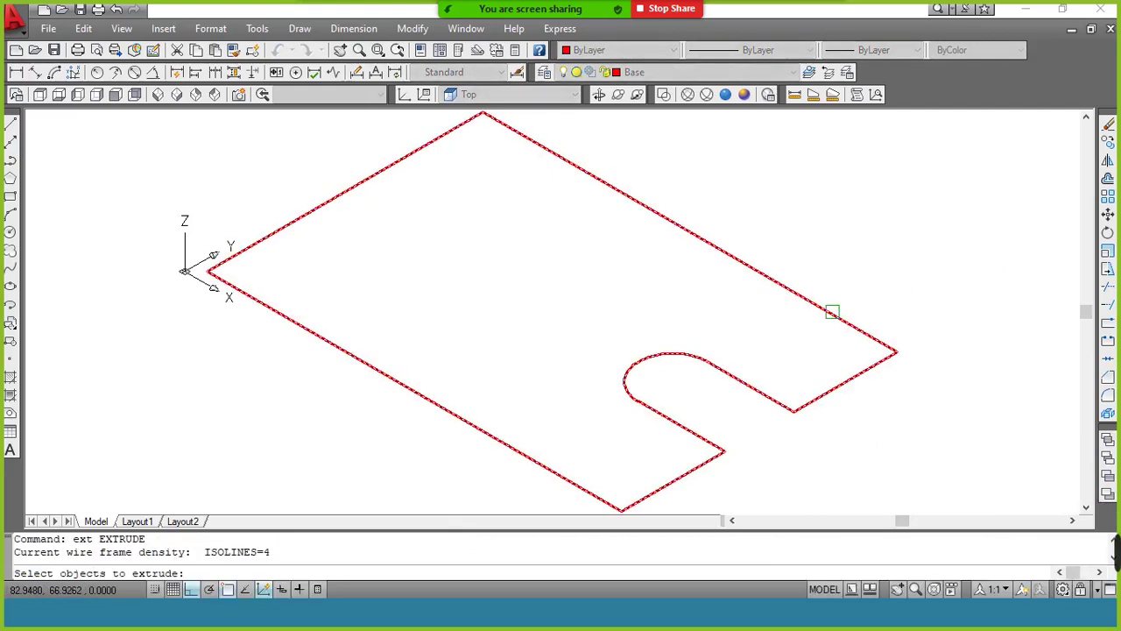
{"action": "left_click", "coordinate": [832, 309]}
{"action": "key", "text": "Return"}
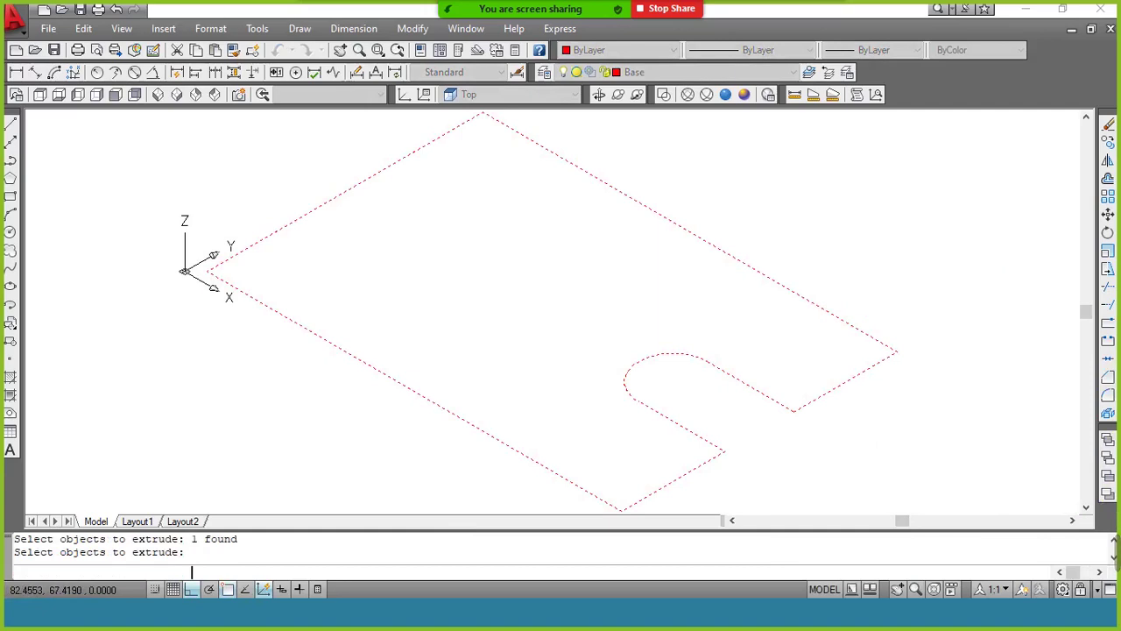
{"action": "key", "text": "alt+Tab"}
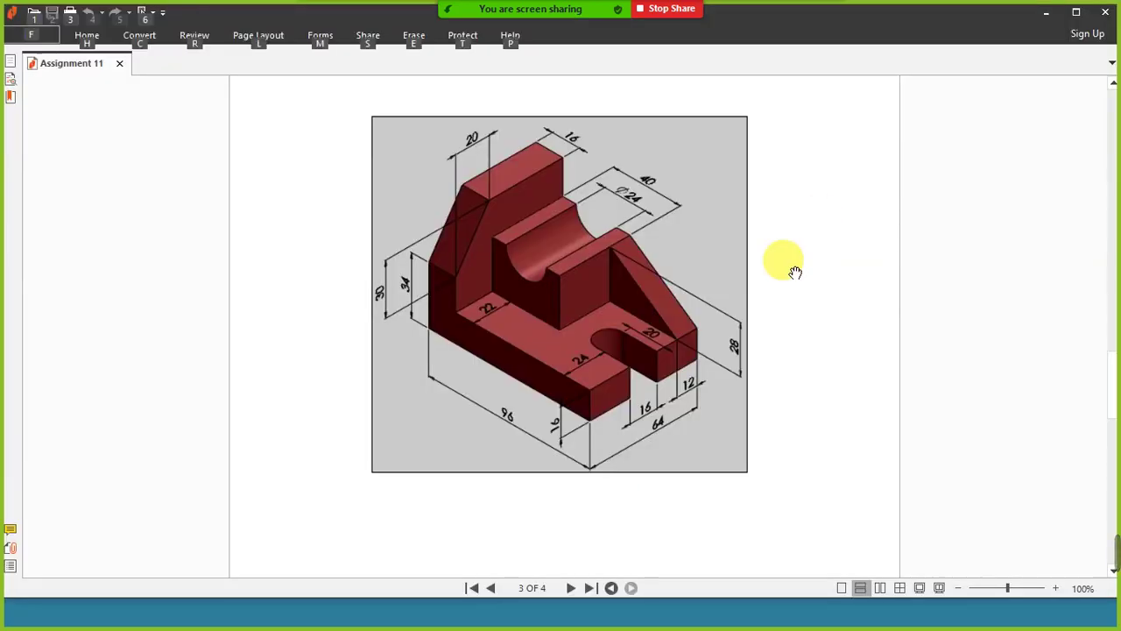
{"action": "key", "text": "alt+Tab"}
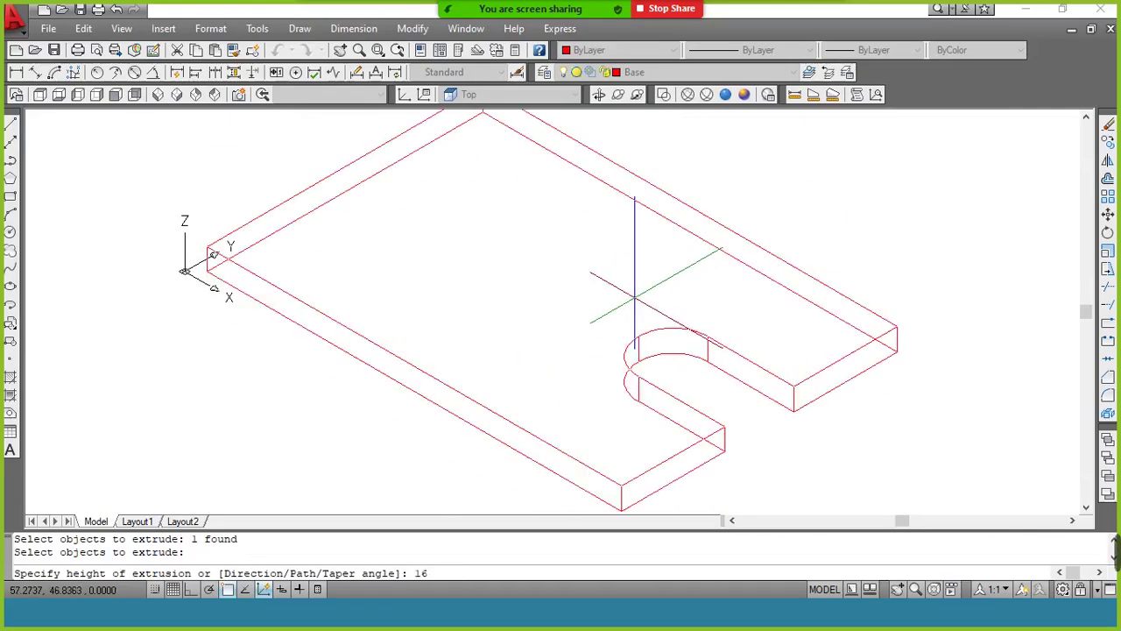
{"action": "key", "text": "Return"}
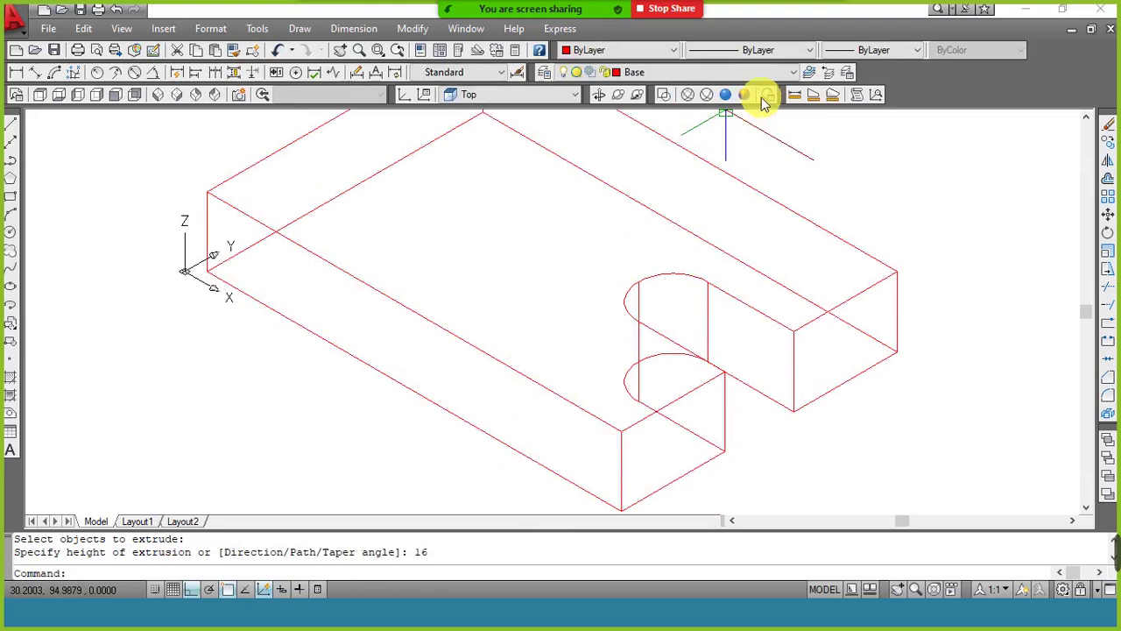
Inspect the whole extruded base in the Realistic visual style, zoomed to extents, and return to 2D wireframe.
{"action": "left_click", "coordinate": [724, 96]}
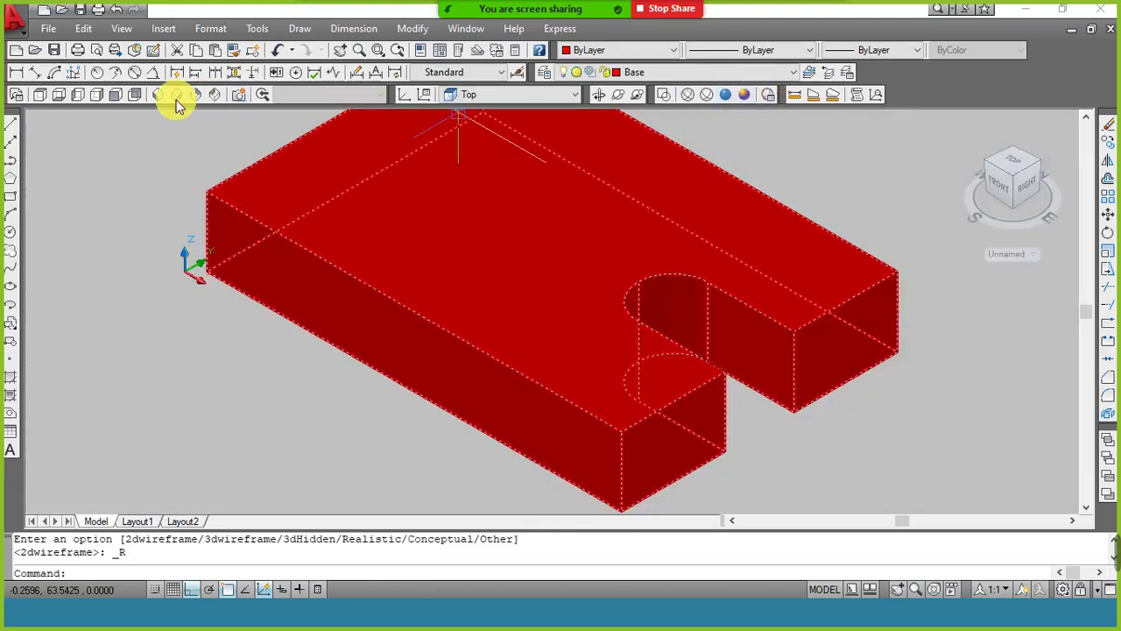
{"action": "type", "text": "z"}
{"action": "key", "text": "Return"}
{"action": "type", "text": "e"}
{"action": "key", "text": "Return"}
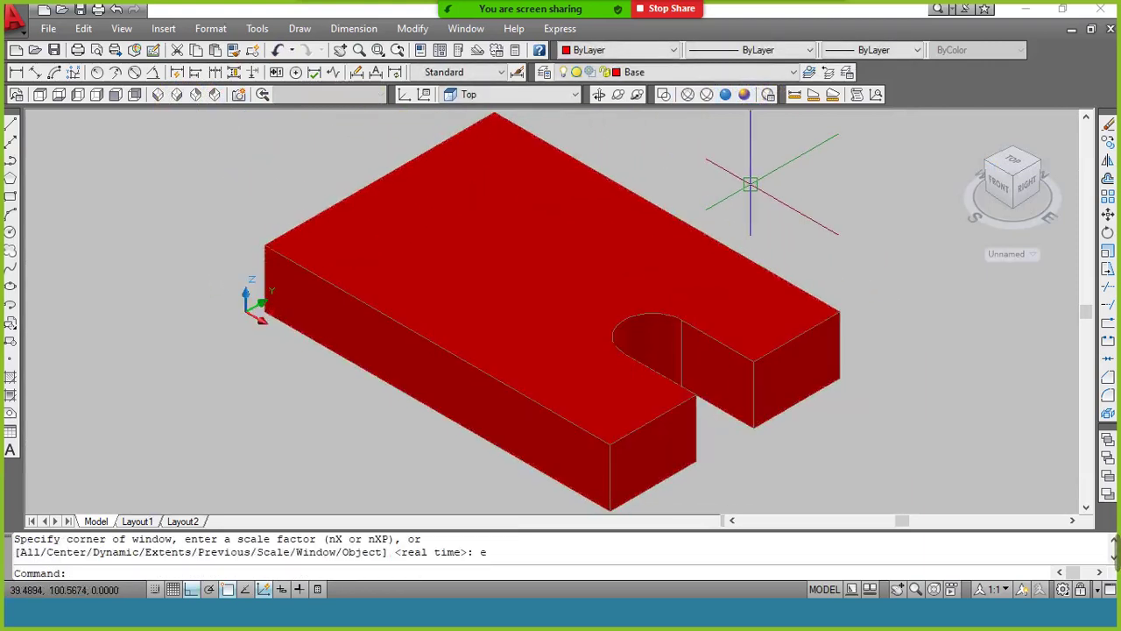
{"action": "scroll", "coordinate": [748, 188], "scroll_direction": "down", "scroll_amount": 2}
{"action": "scroll", "coordinate": [749, 188], "scroll_direction": "up", "scroll_amount": 2}
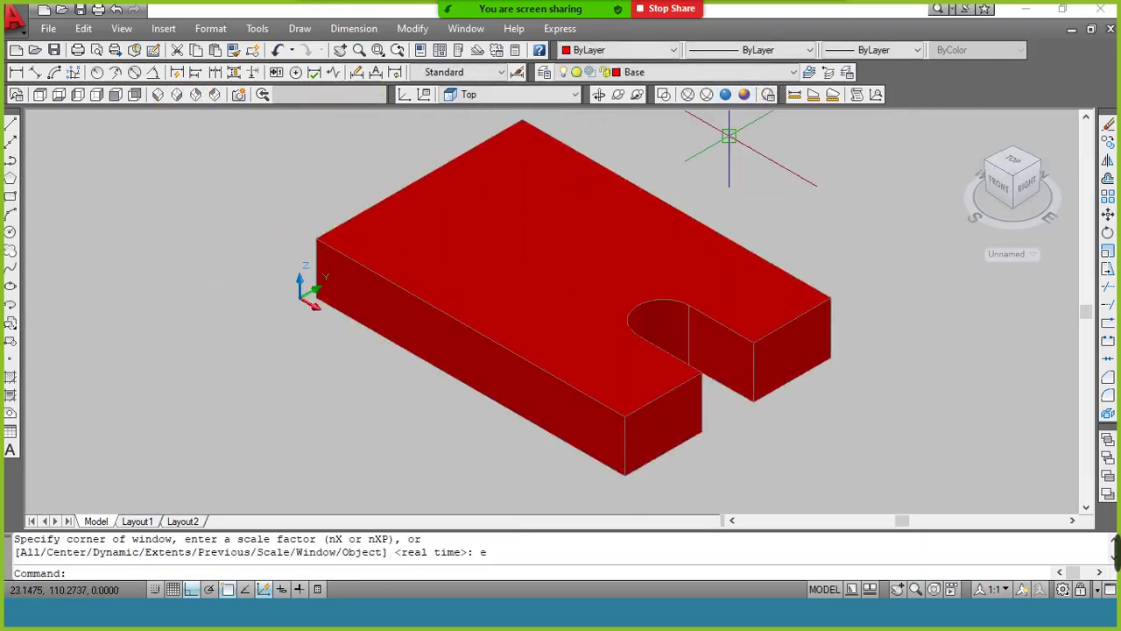
{"action": "left_click", "coordinate": [663, 95]}
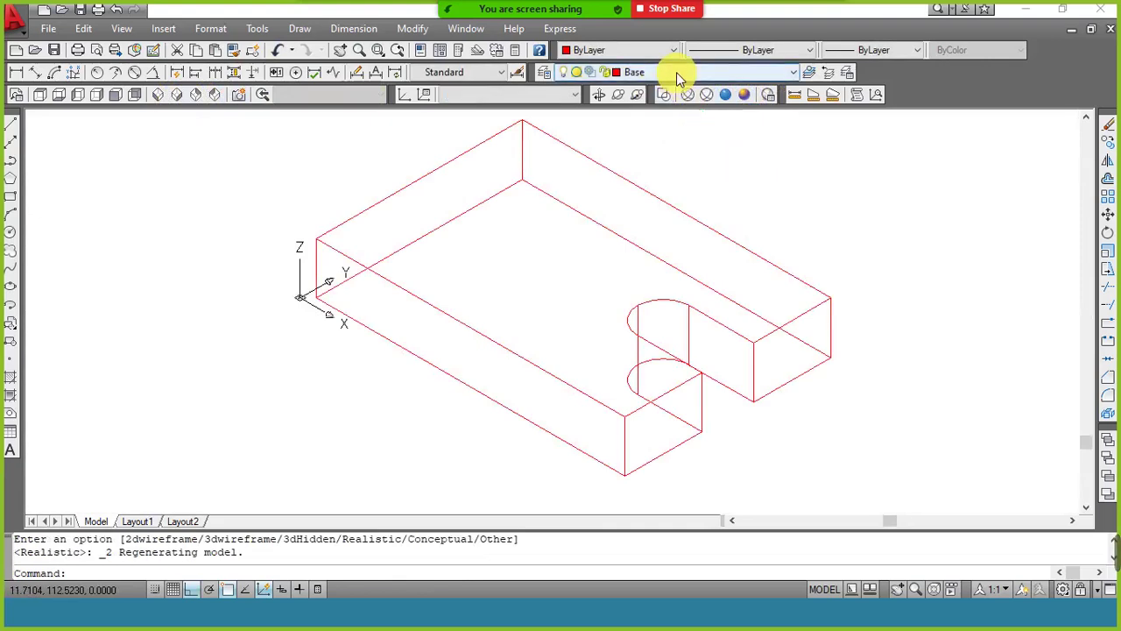
Make Slab-Right the current layer and set the UCS to the Right orientation.
{"action": "left_click", "coordinate": [676, 72]}
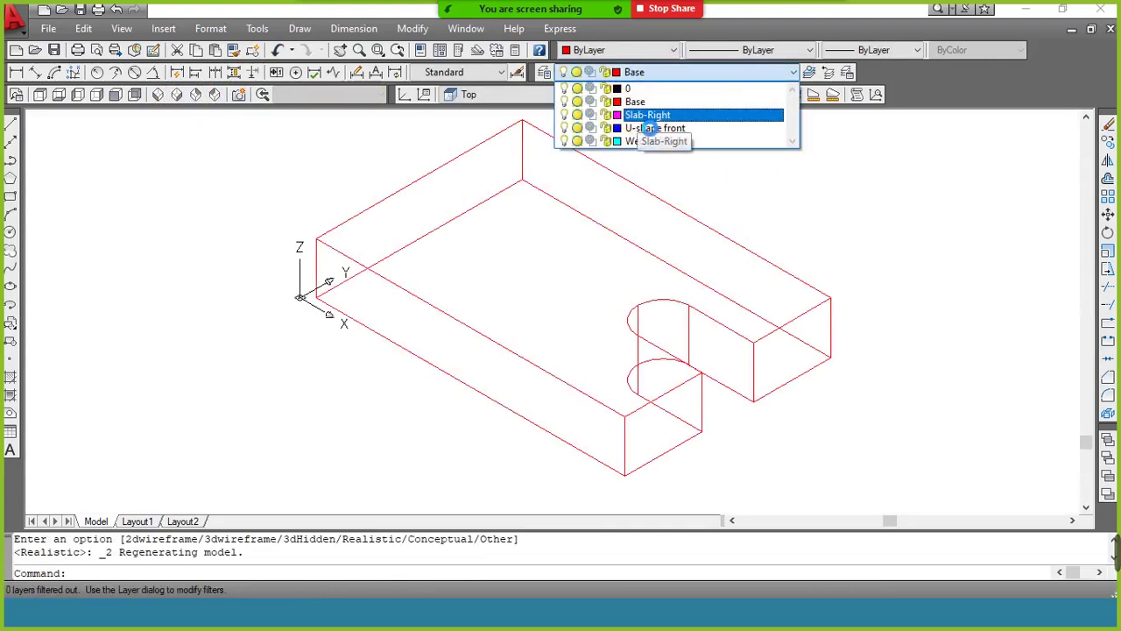
{"action": "left_click", "coordinate": [652, 115]}
{"action": "left_click", "coordinate": [639, 74]}
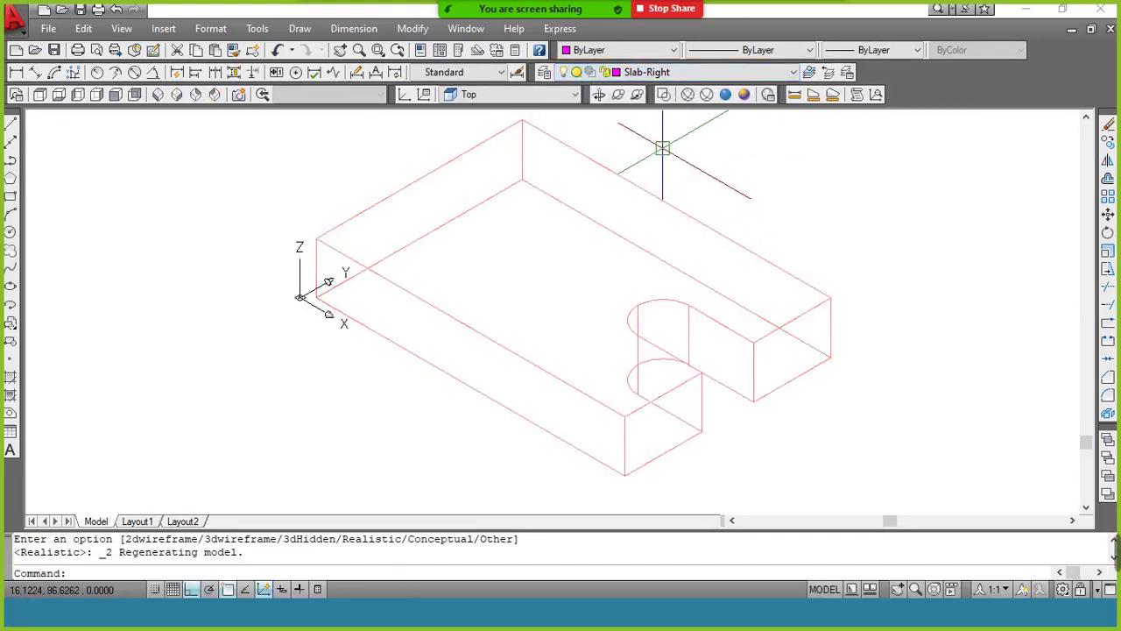
{"action": "left_click", "coordinate": [1086, 118]}
{"action": "left_click", "coordinate": [1088, 119]}
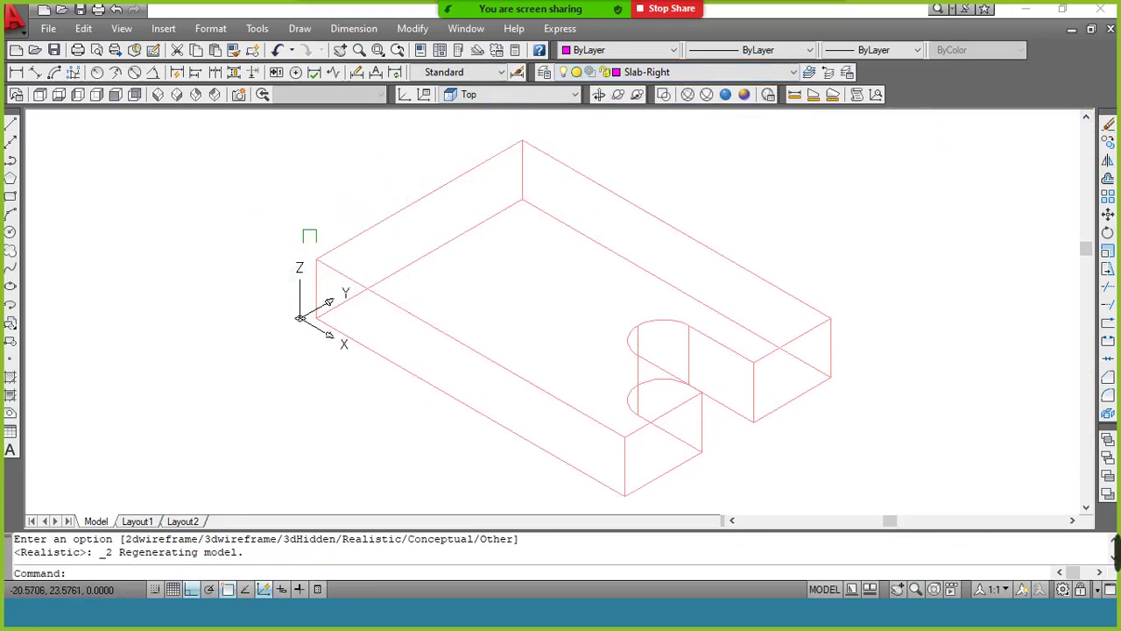
{"action": "left_click", "coordinate": [503, 95]}
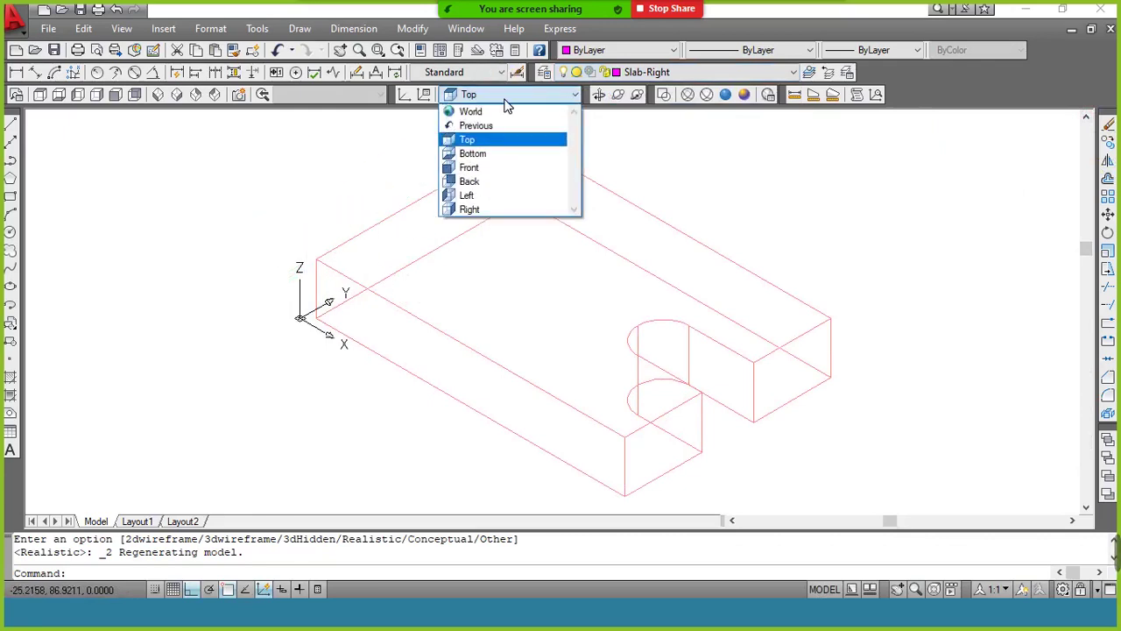
{"action": "left_click", "coordinate": [506, 210]}
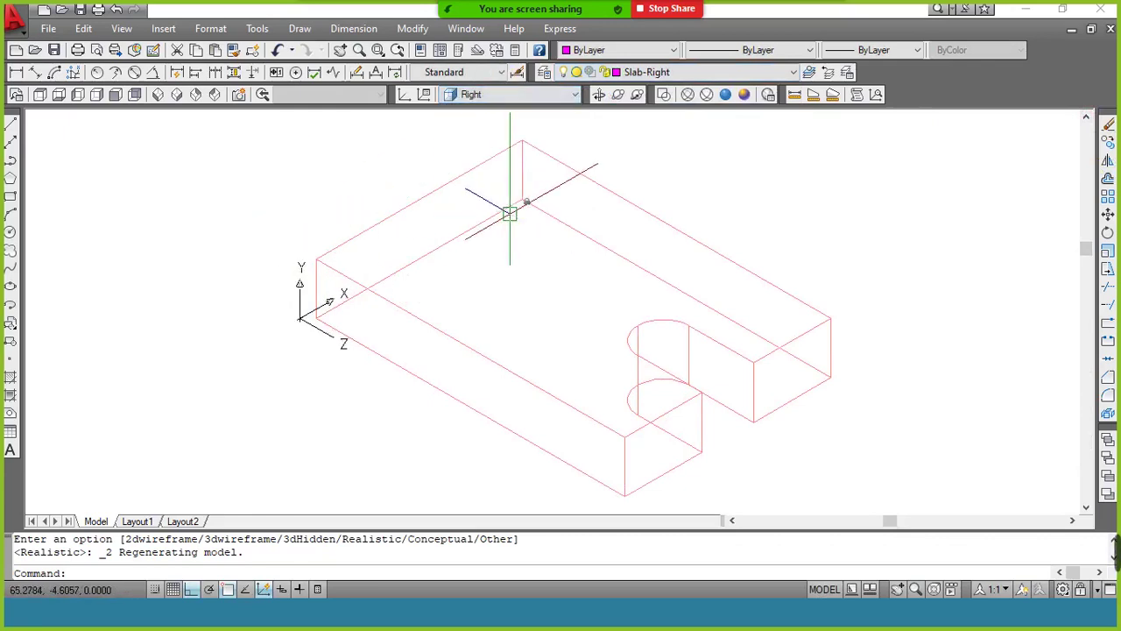
Draw an 18-long vertical line upward from the base's upper corner nearest the UCS origin, checking the height in the reference drawing.
{"action": "type", "text": "l"}
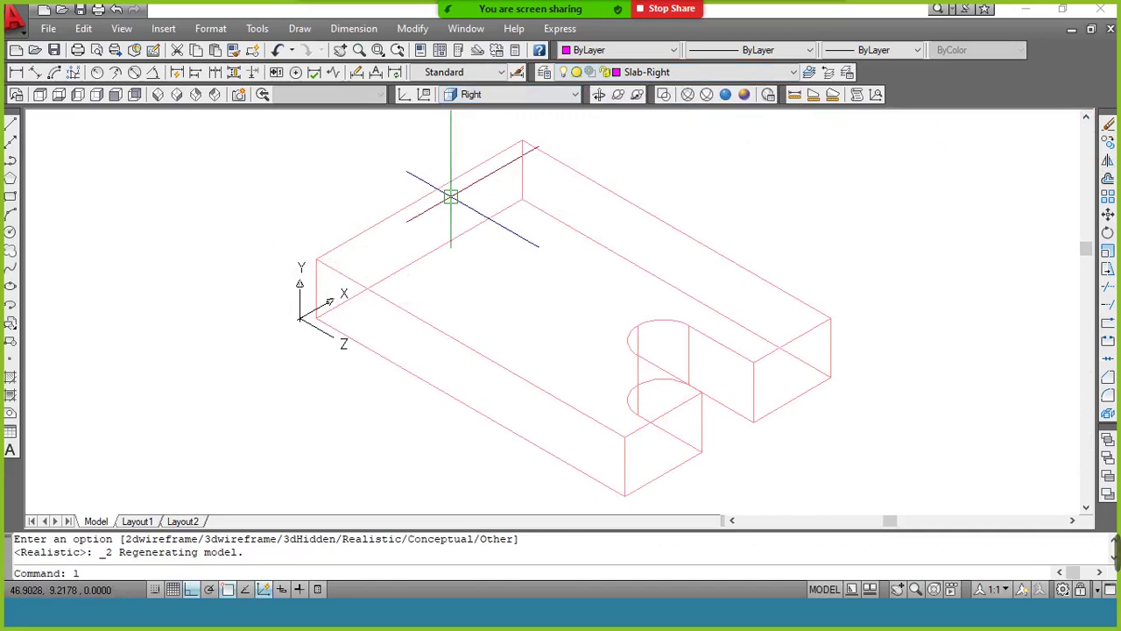
{"action": "key", "text": "Return"}
{"action": "left_click", "coordinate": [316, 261]}
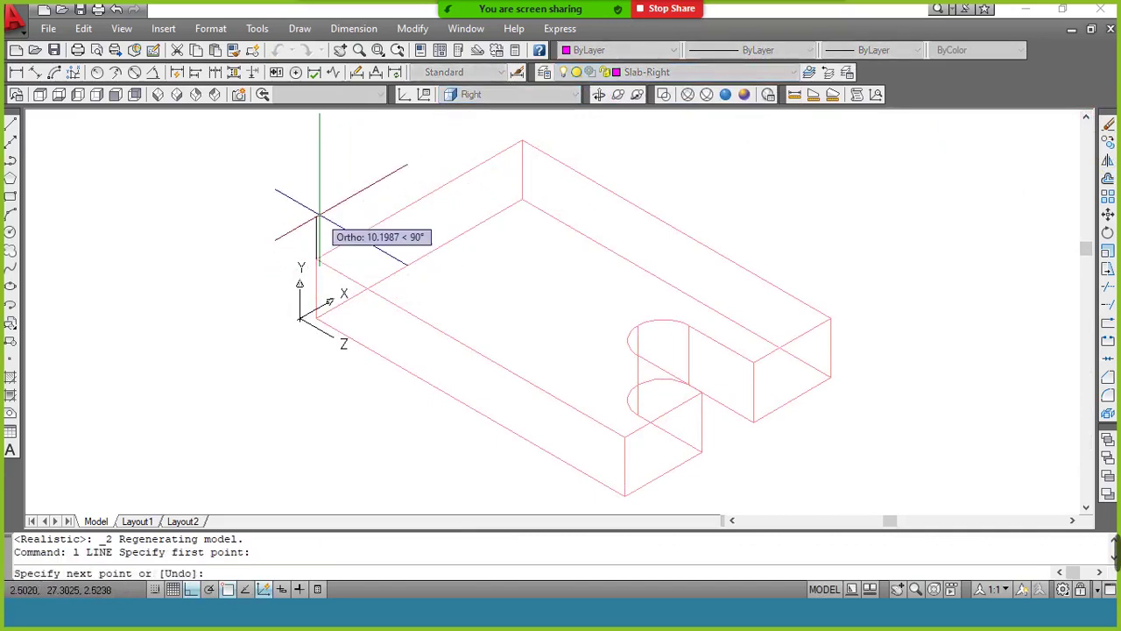
{"action": "key", "text": "alt+Tab"}
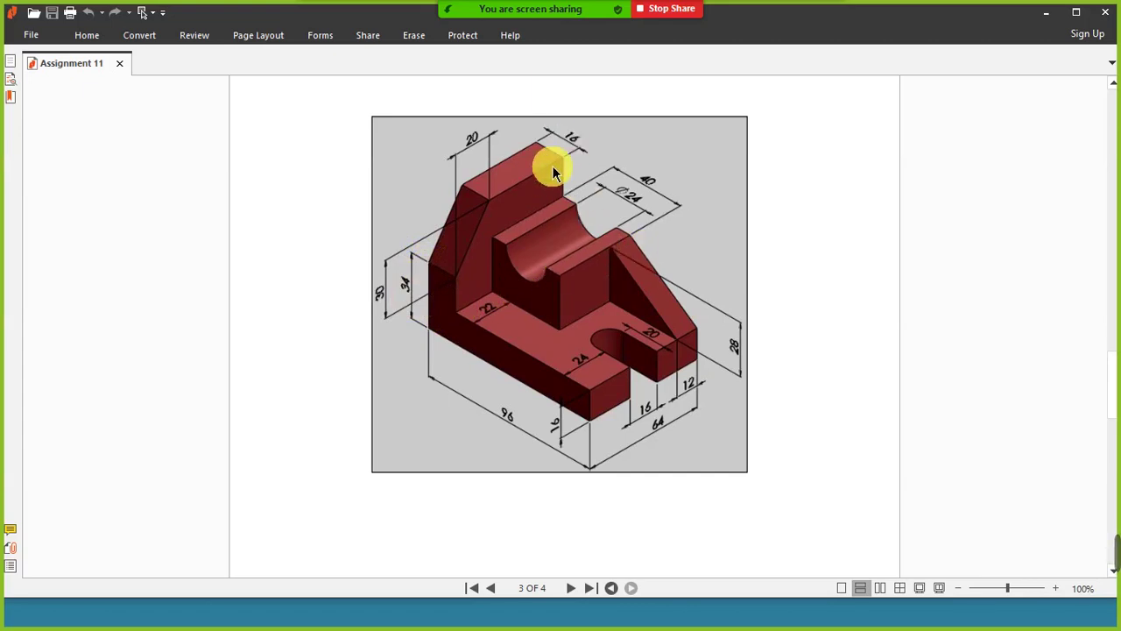
{"action": "key", "text": "alt+Tab"}
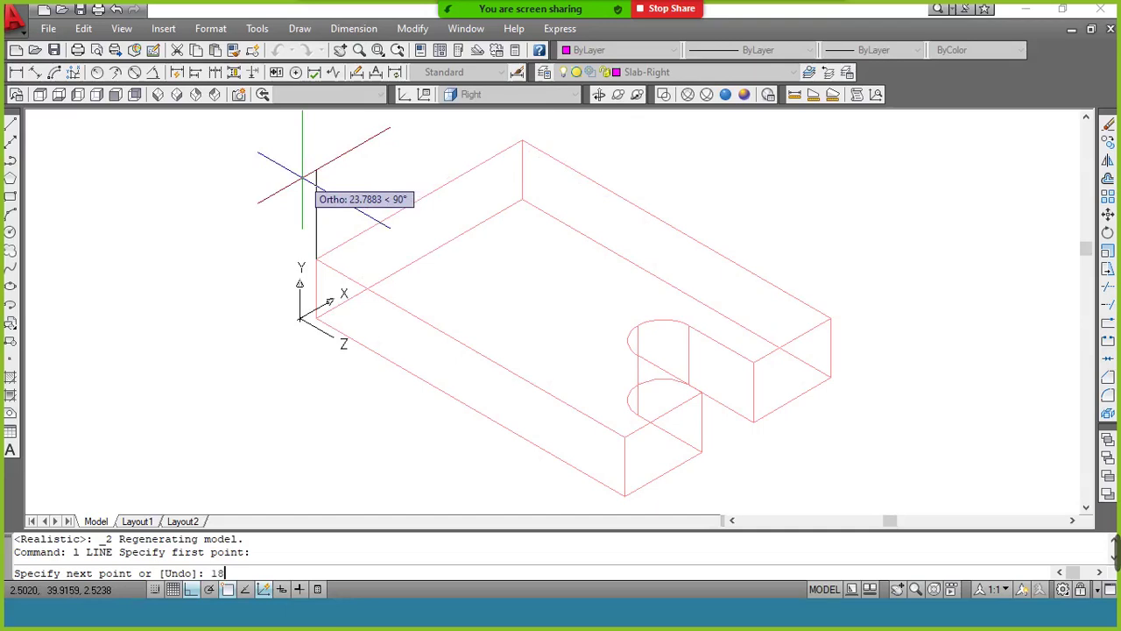
{"action": "key", "text": "Return"}
{"action": "key", "text": "Return"}
Draw a line along the base's upper edge in X from the foot of the vertical line to the far corner.
{"action": "key", "text": "Return"}
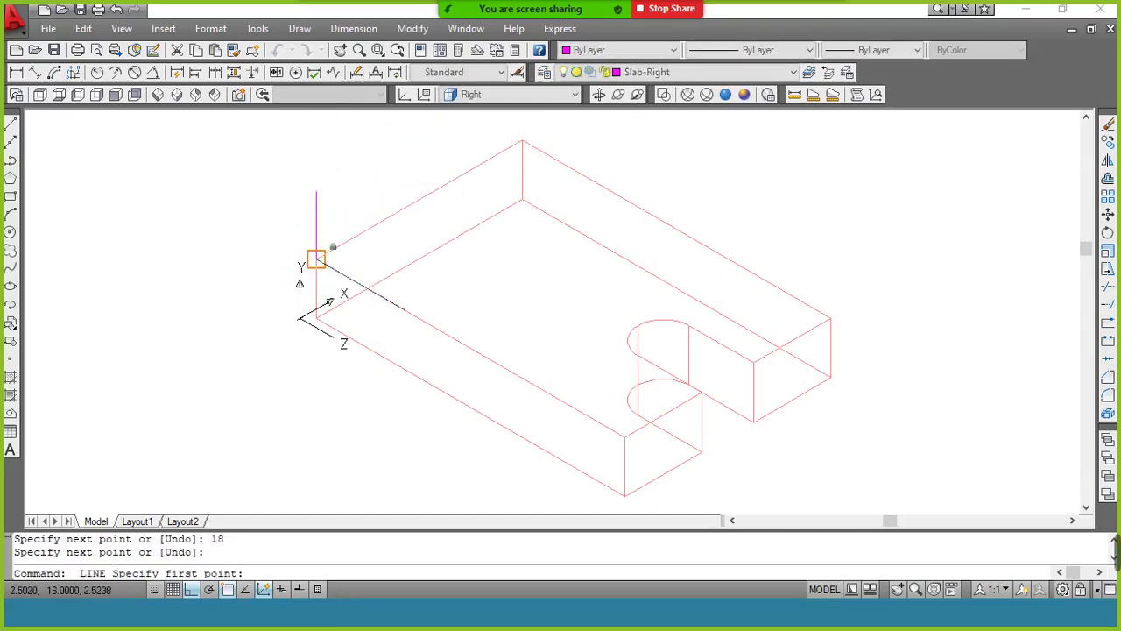
{"action": "left_click", "coordinate": [316, 259]}
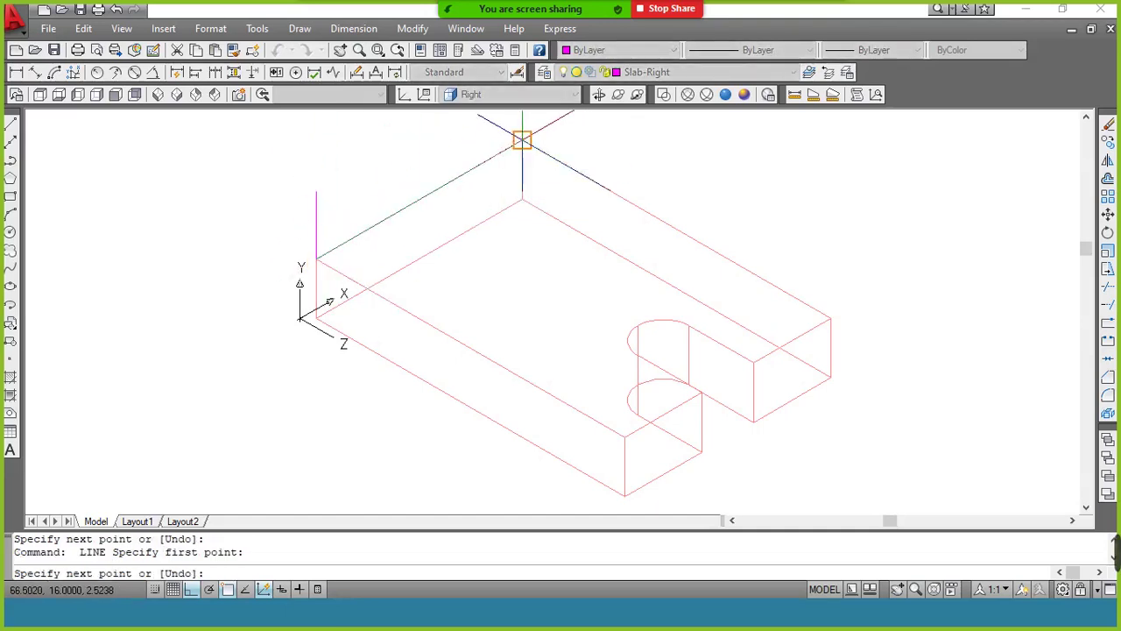
{"action": "left_click", "coordinate": [516, 144]}
{"action": "key", "text": "Return"}
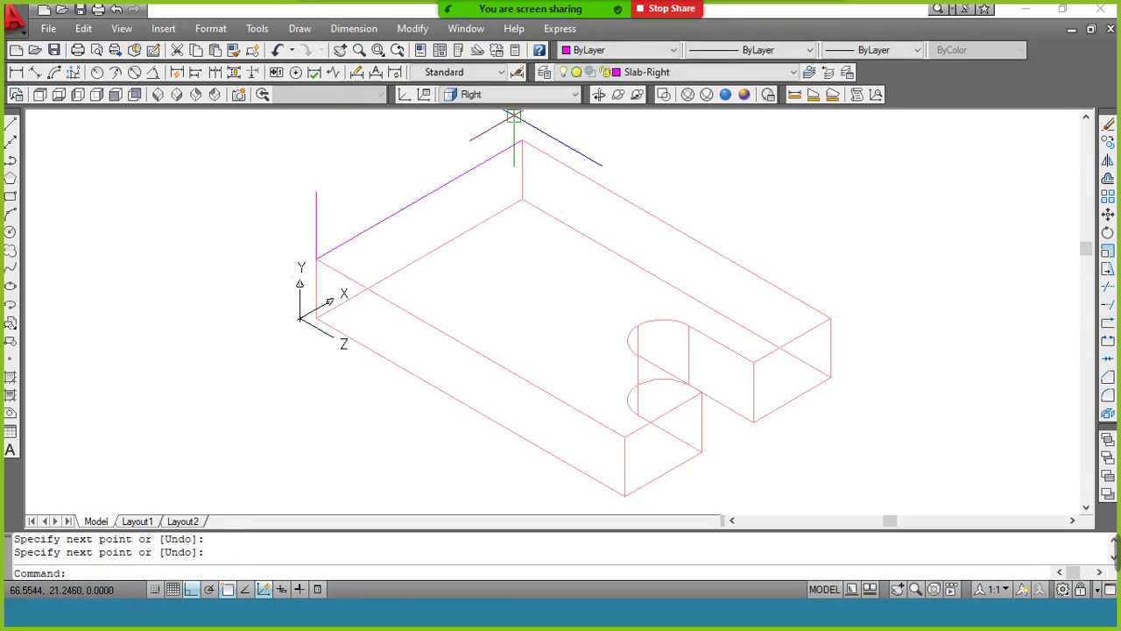
Draw a 48-long vertical line upward from the far end of the slab's bottom line, using the reference drawing for its height.
{"action": "left_click", "coordinate": [341, 50]}
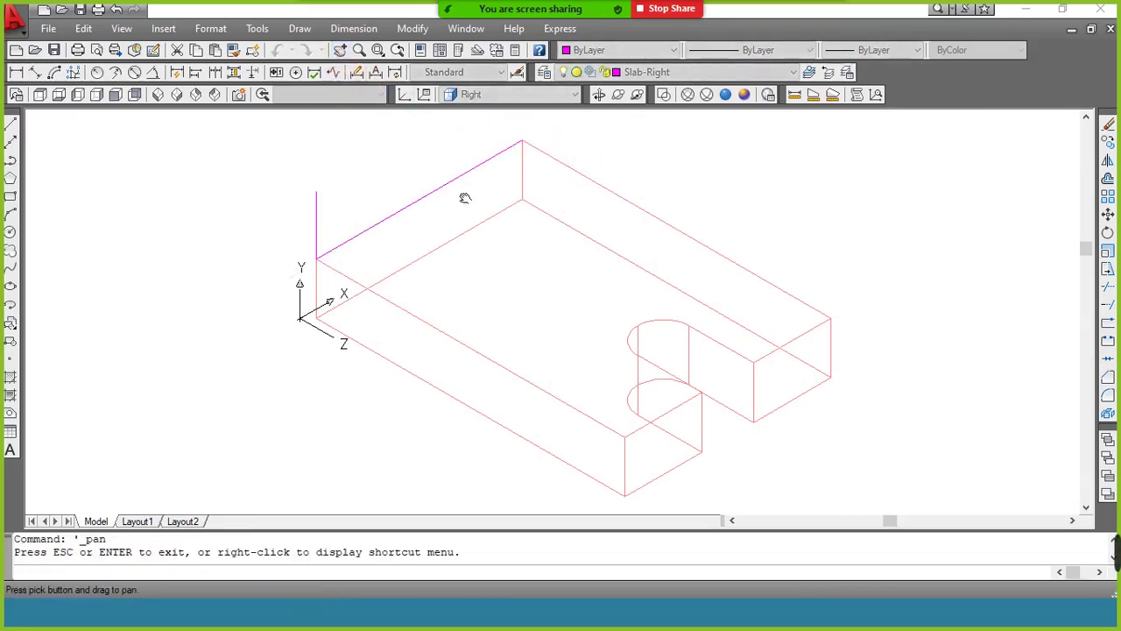
{"action": "left_click_drag", "start_coordinate": [464, 192], "coordinate": [453, 315]}
{"action": "right_click", "coordinate": [451, 308]}
{"action": "left_click", "coordinate": [484, 315]}
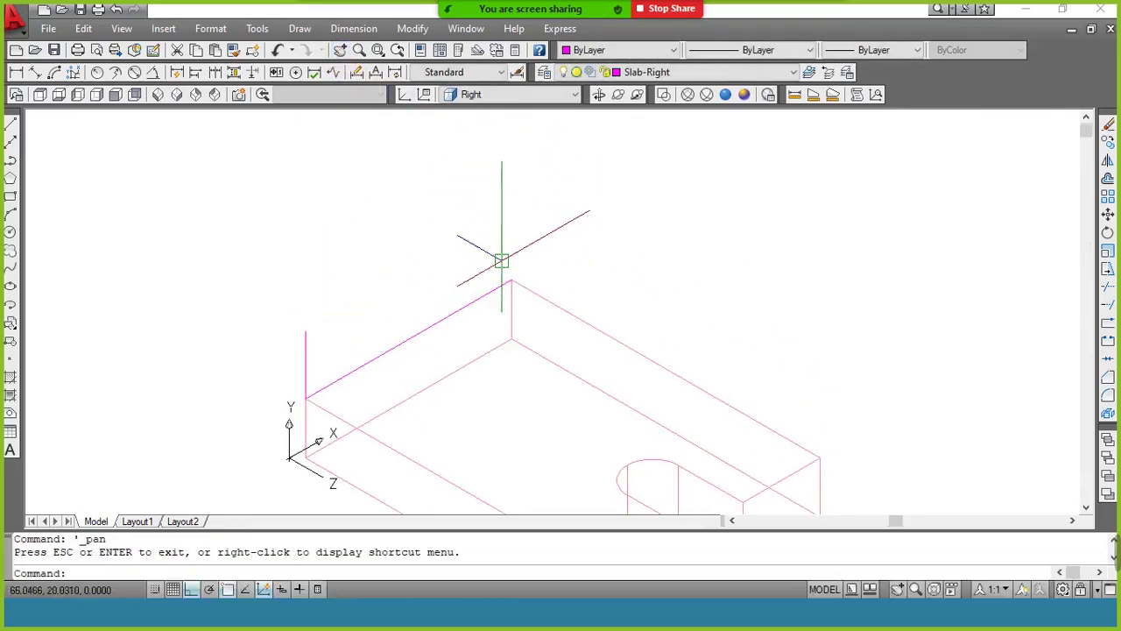
{"action": "type", "text": "l"}
{"action": "key", "text": "Return"}
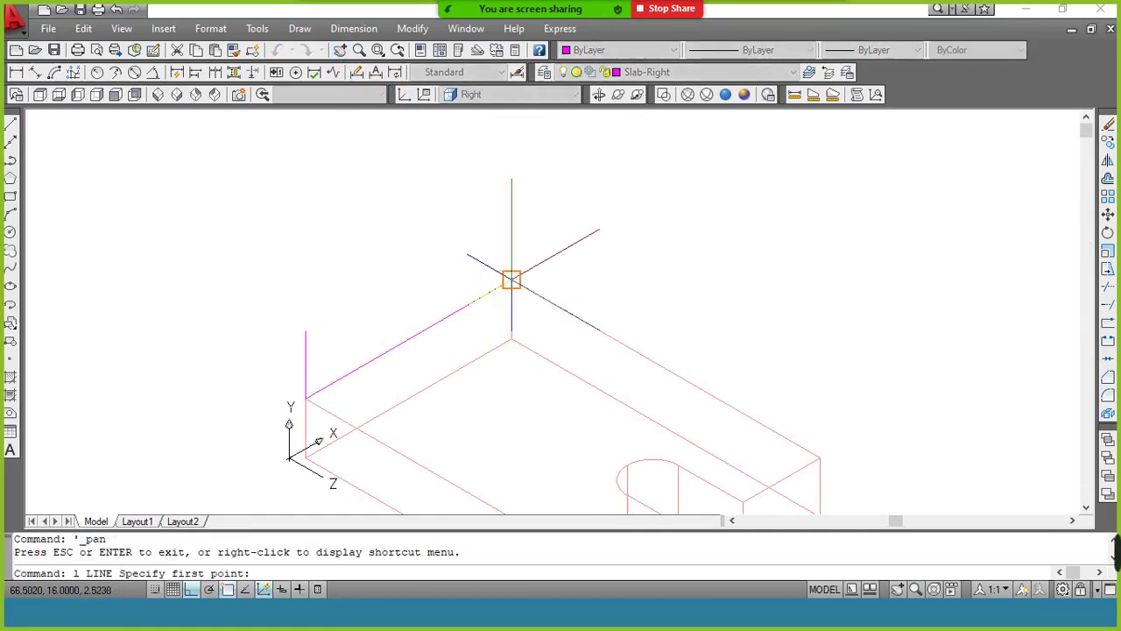
{"action": "left_click", "coordinate": [511, 280]}
{"action": "key", "text": "alt+Tab"}
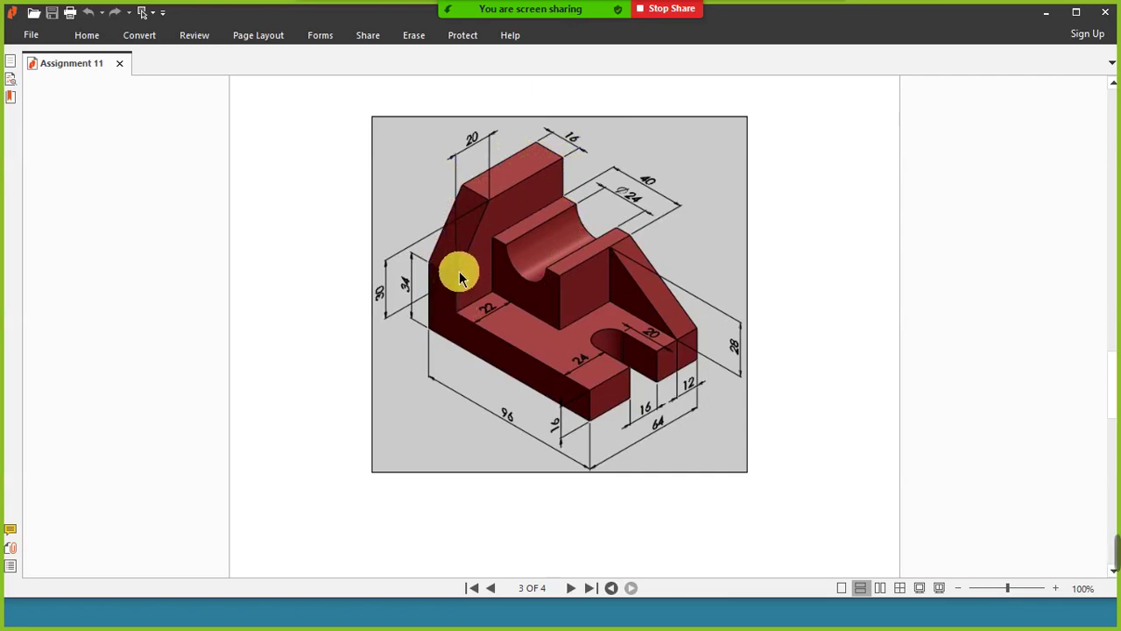
{"action": "key", "text": "alt+Tab"}
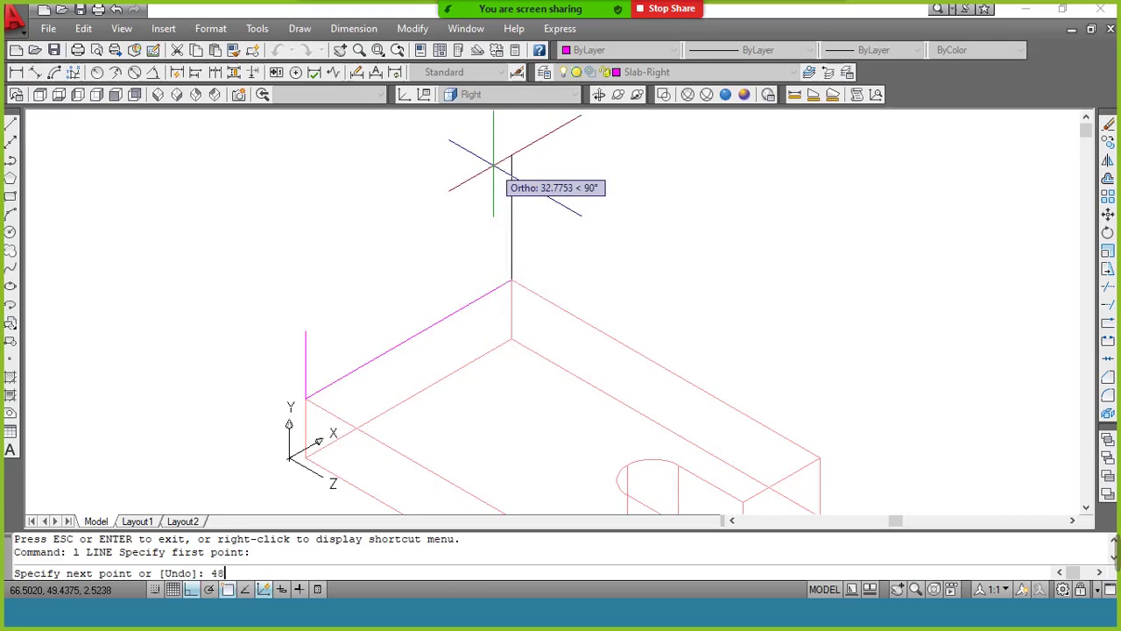
{"action": "key", "text": "Return"}
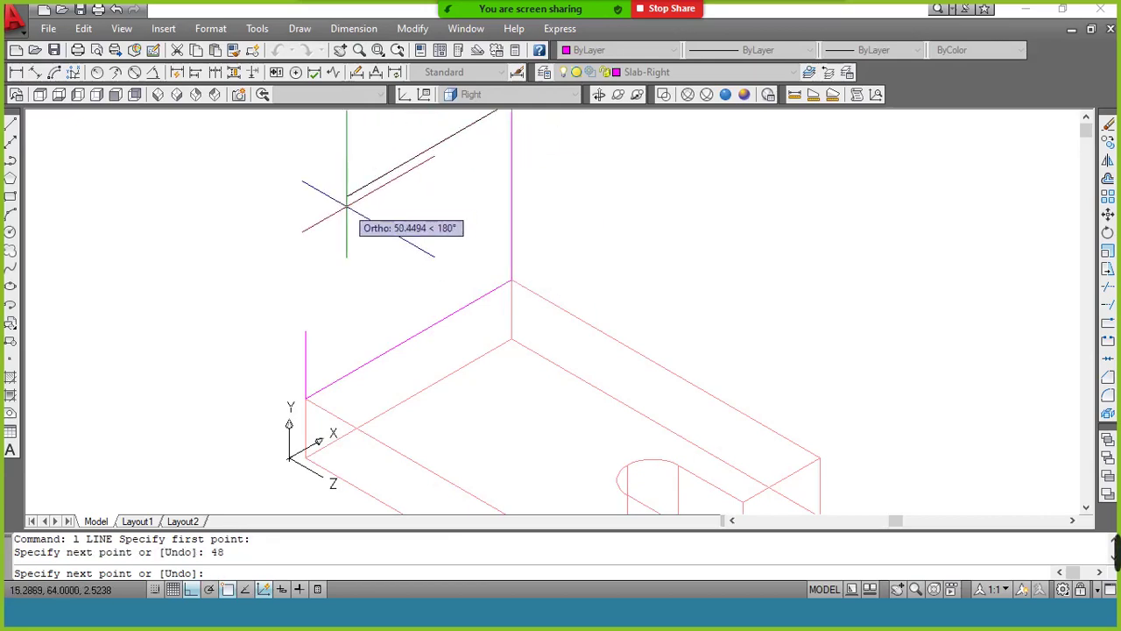
Continue the outline 44 in the -X direction, slope to the short vertical's upper end, and finish at the base corner.
{"action": "key", "text": "alt+Tab"}
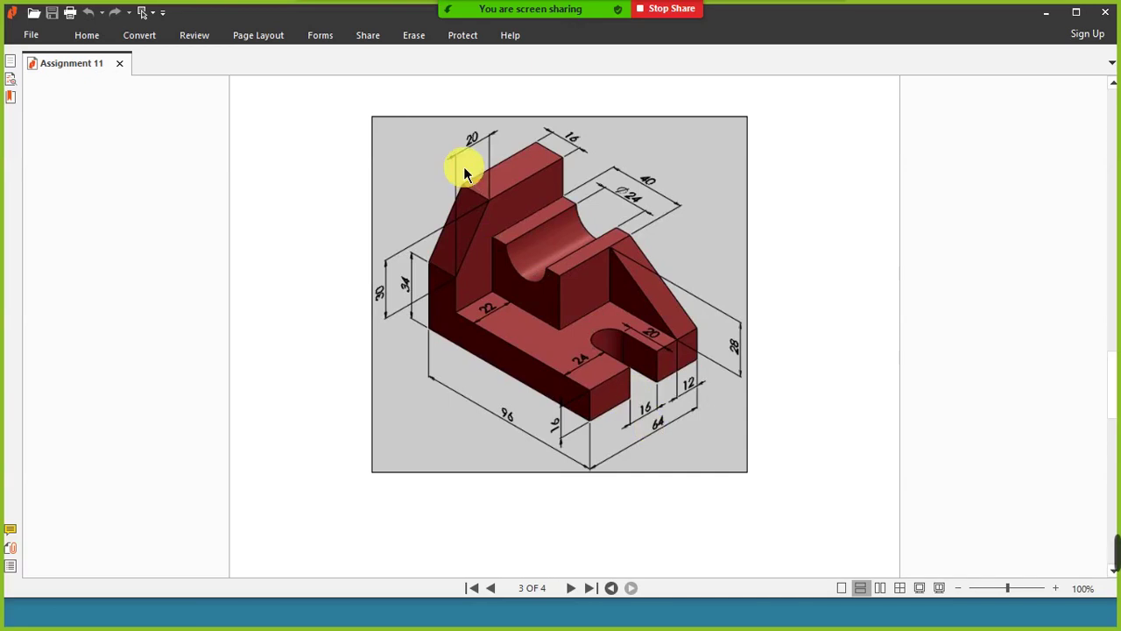
{"action": "key", "text": "alt+Tab"}
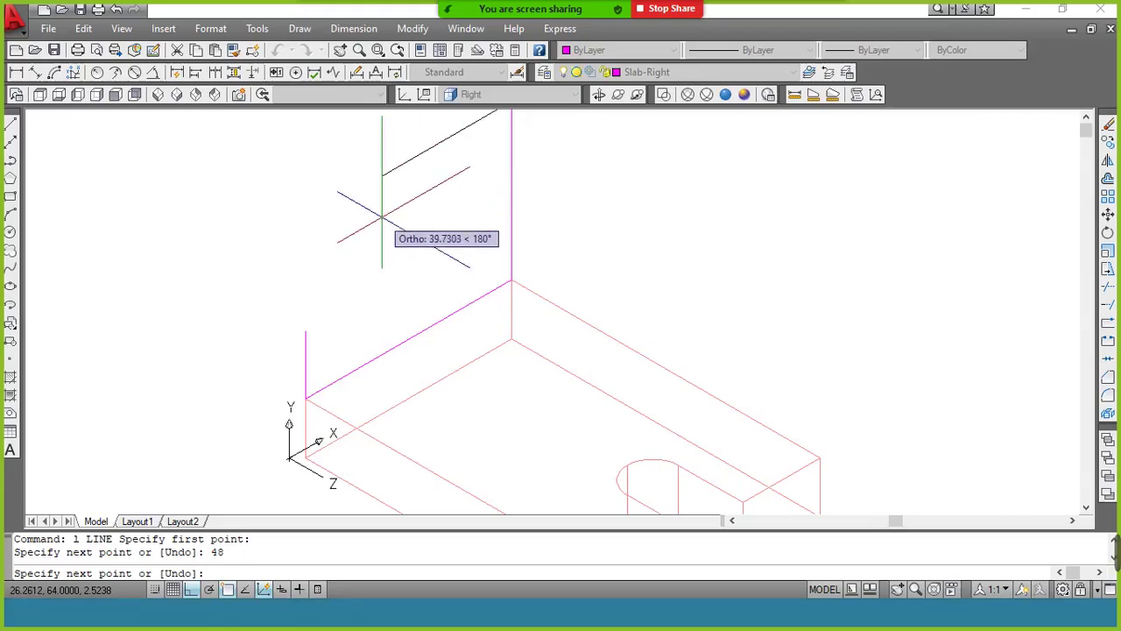
{"action": "key", "text": "Return"}
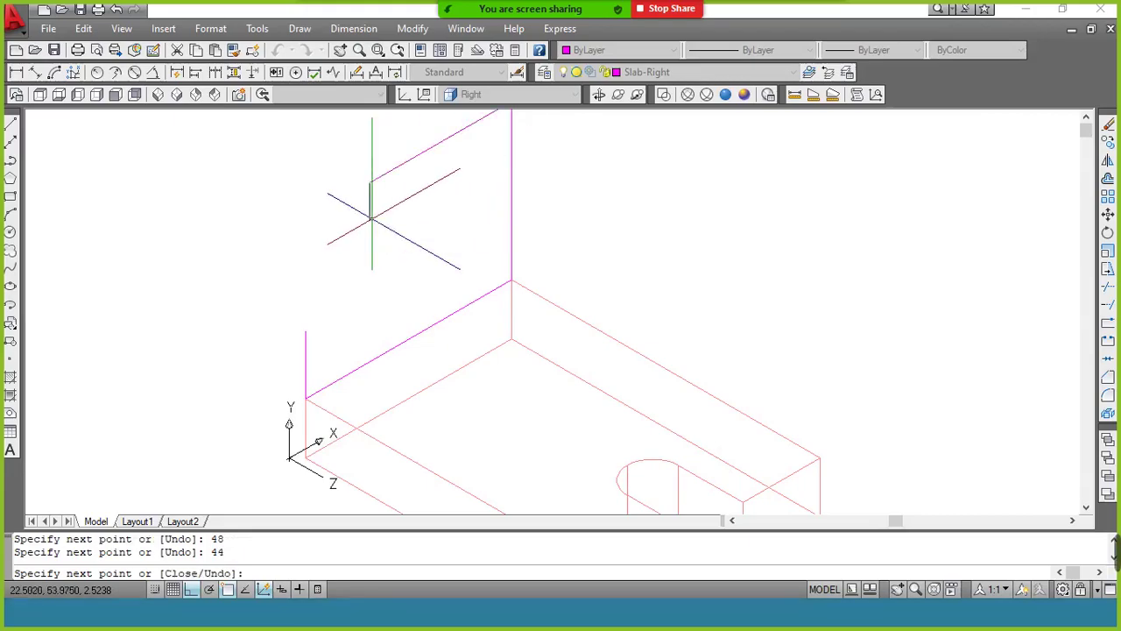
{"action": "left_click", "coordinate": [305, 331]}
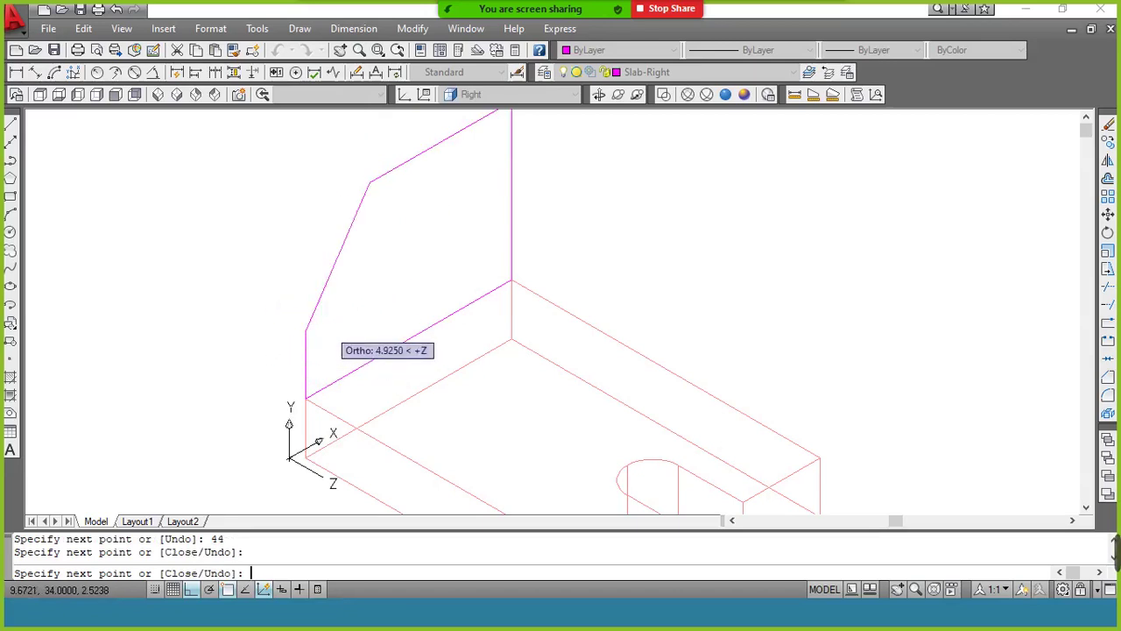
{"action": "left_click", "coordinate": [305, 399]}
{"action": "key", "text": "Return"}
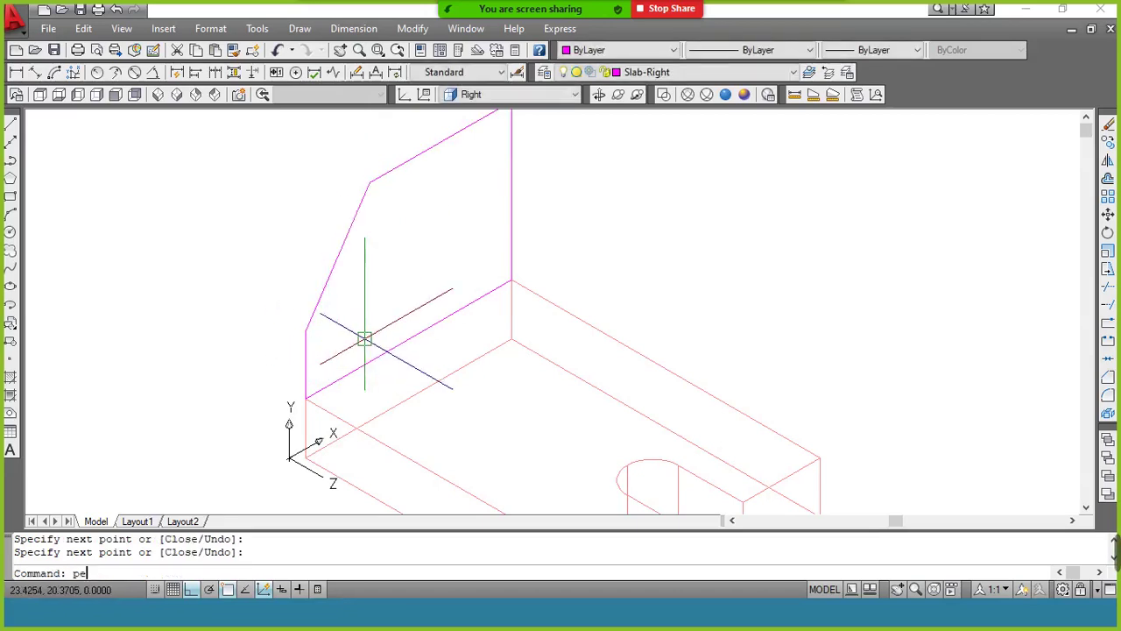
Join the upright slab's five outline lines into one closed polyline with PEDIT.
{"action": "type", "text": "pe"}
{"action": "key", "text": "Return"}
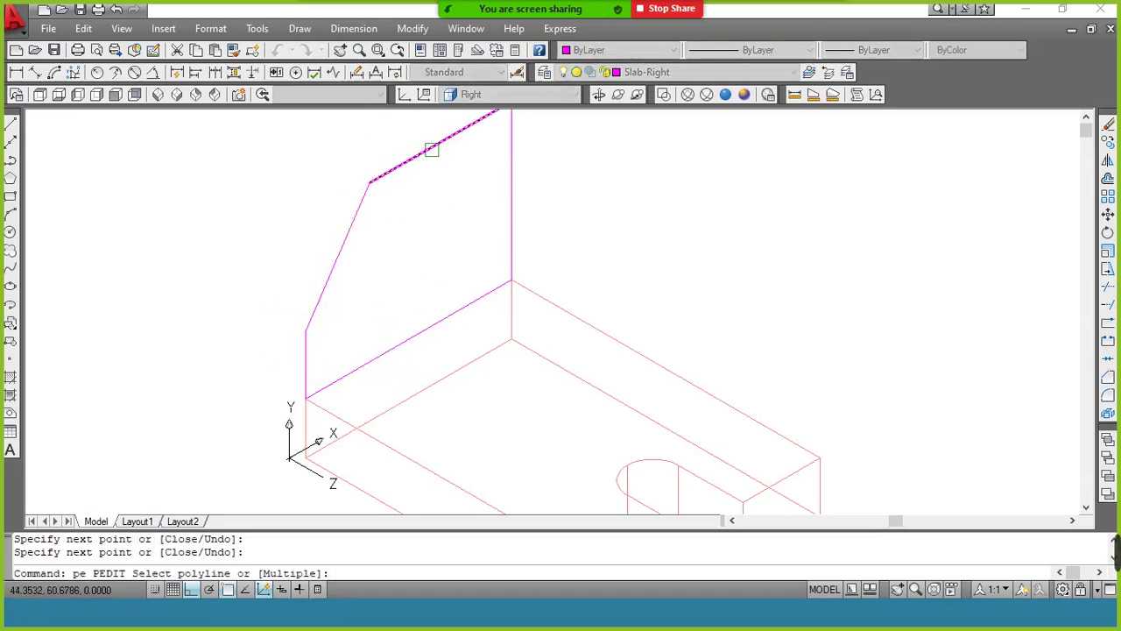
{"action": "left_click", "coordinate": [432, 150]}
{"action": "key", "text": "Return"}
{"action": "type", "text": "j"}
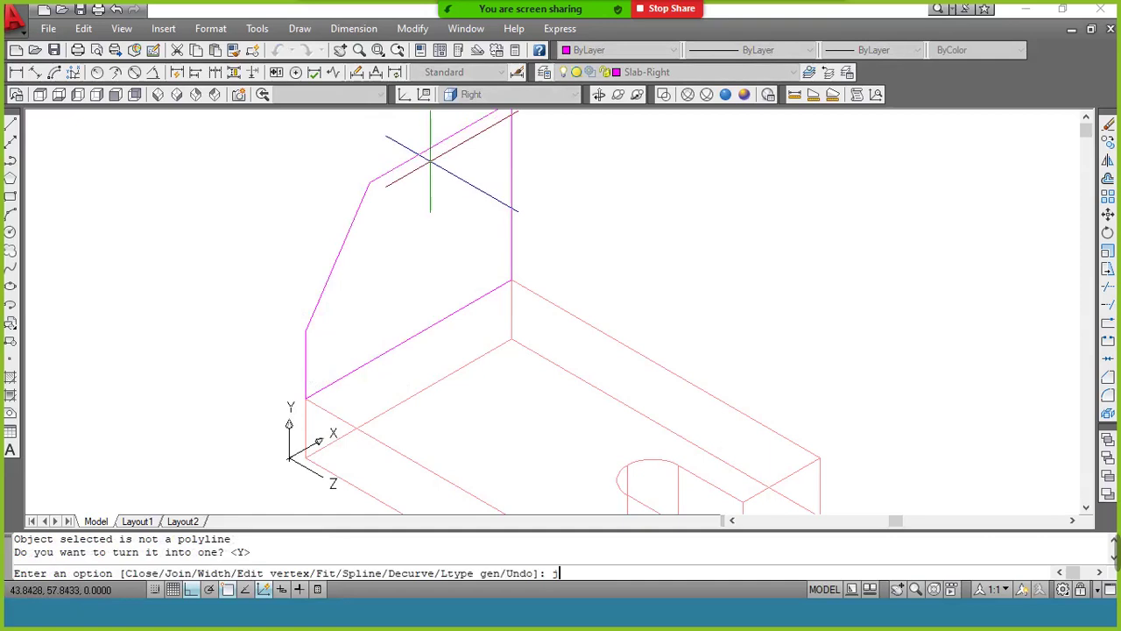
{"action": "key", "text": "Return"}
{"action": "left_click", "coordinate": [532, 120]}
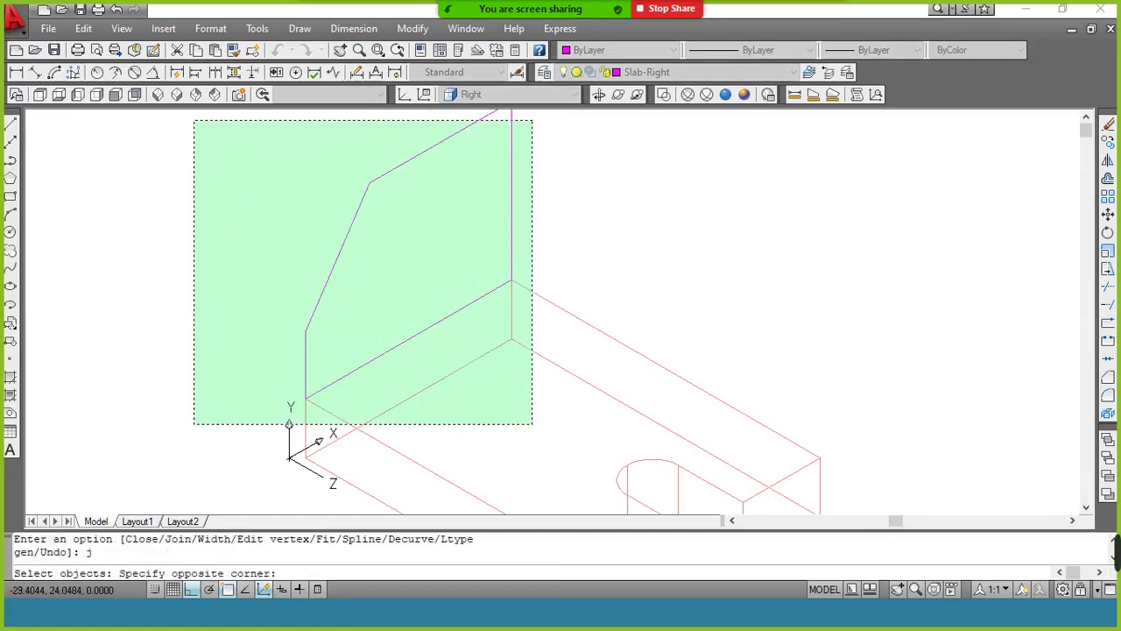
{"action": "left_click", "coordinate": [194, 424]}
{"action": "key", "text": "Return"}
{"action": "key", "text": "Return"}
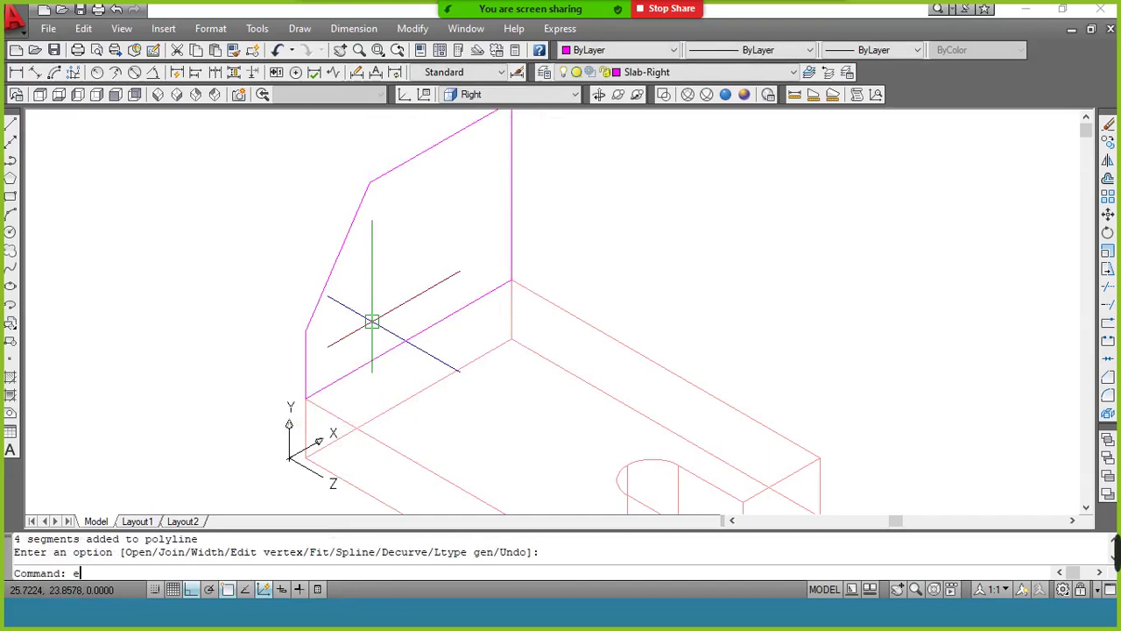
Extrude the slab profile 16 along Z, checking its thickness in the reference drawing.
{"action": "type", "text": "ext"}
{"action": "key", "text": "Return"}
{"action": "left_click", "coordinate": [305, 355]}
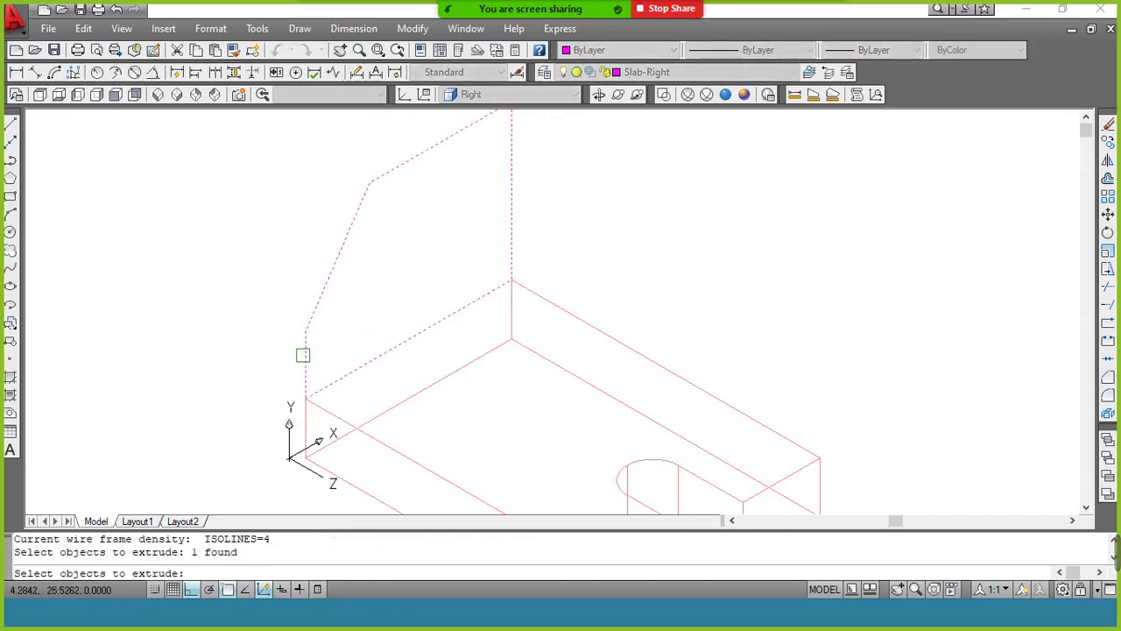
{"action": "key", "text": "Return"}
{"action": "key", "text": "alt+Tab"}
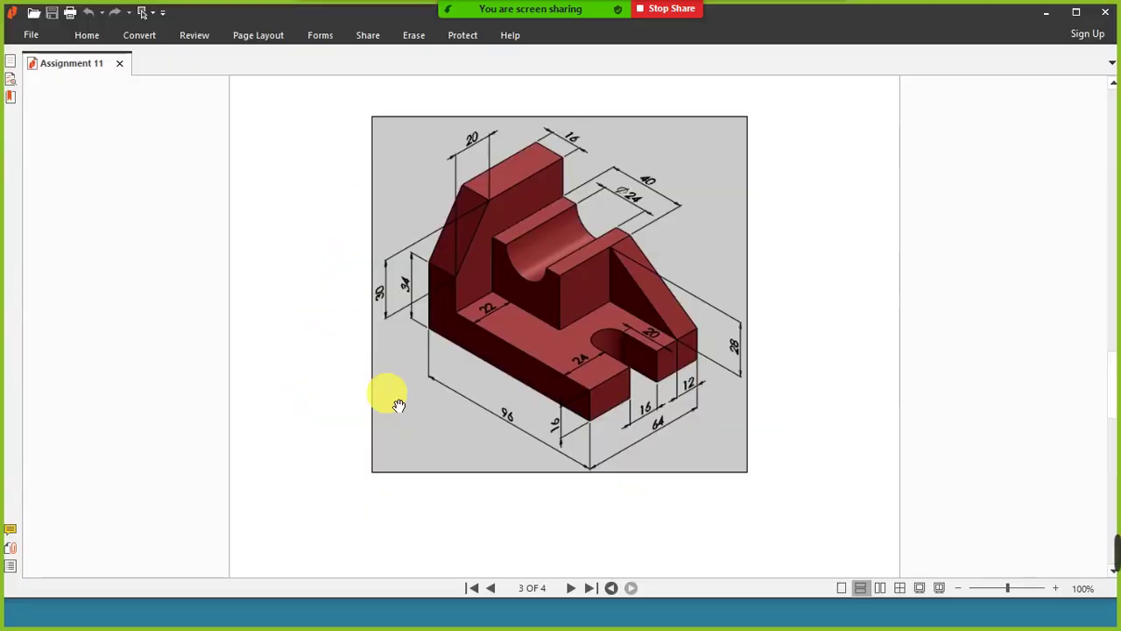
{"action": "key", "text": "alt+Tab"}
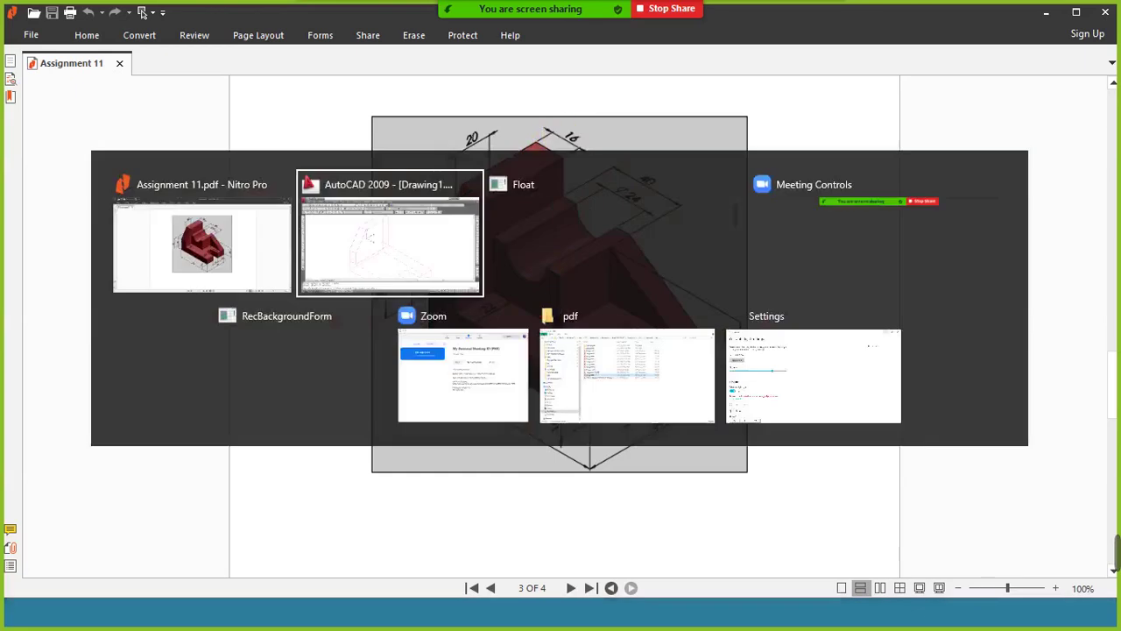
{"action": "type", "text": "16"}
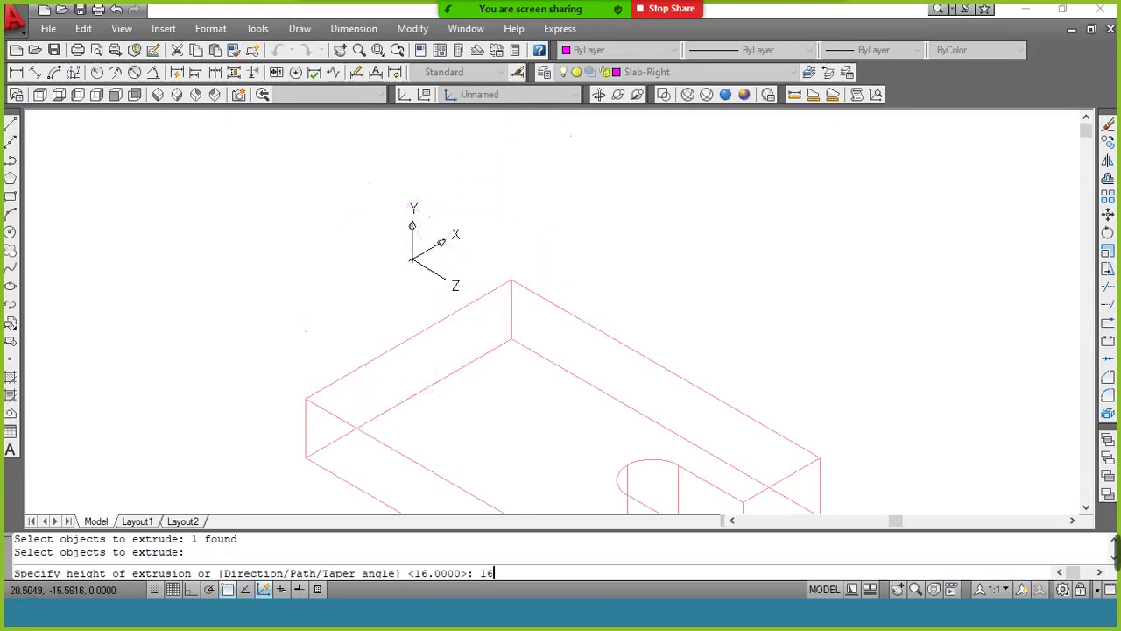
{"action": "key", "text": "Return"}
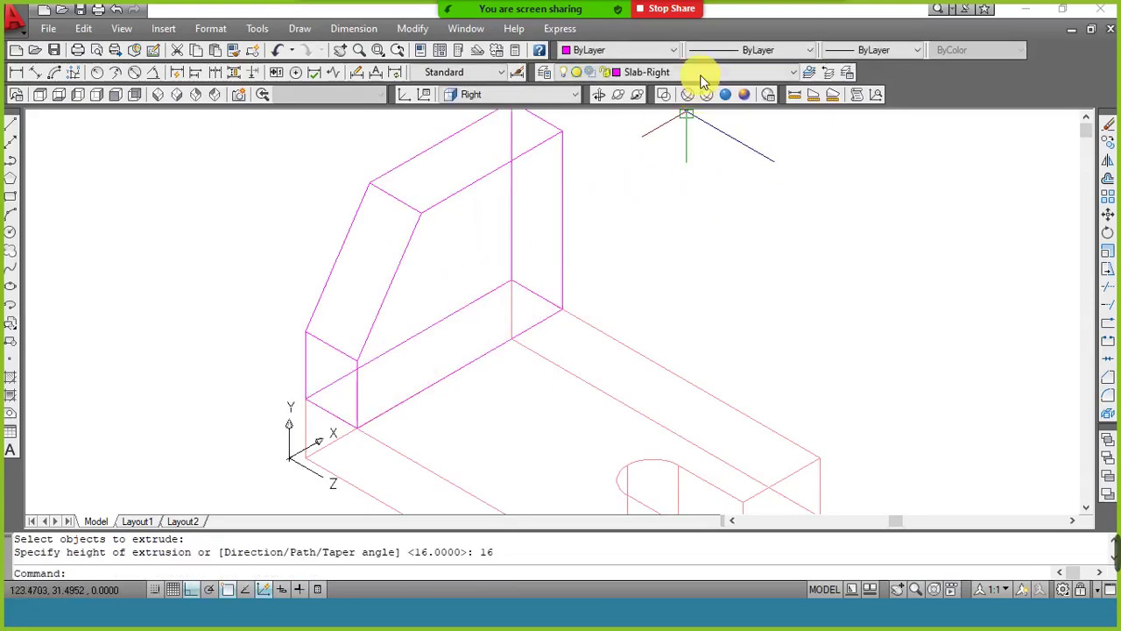
Inspect the slab and base in the Realistic visual style with the view zoomed to the model's extents.
{"action": "left_click", "coordinate": [725, 93]}
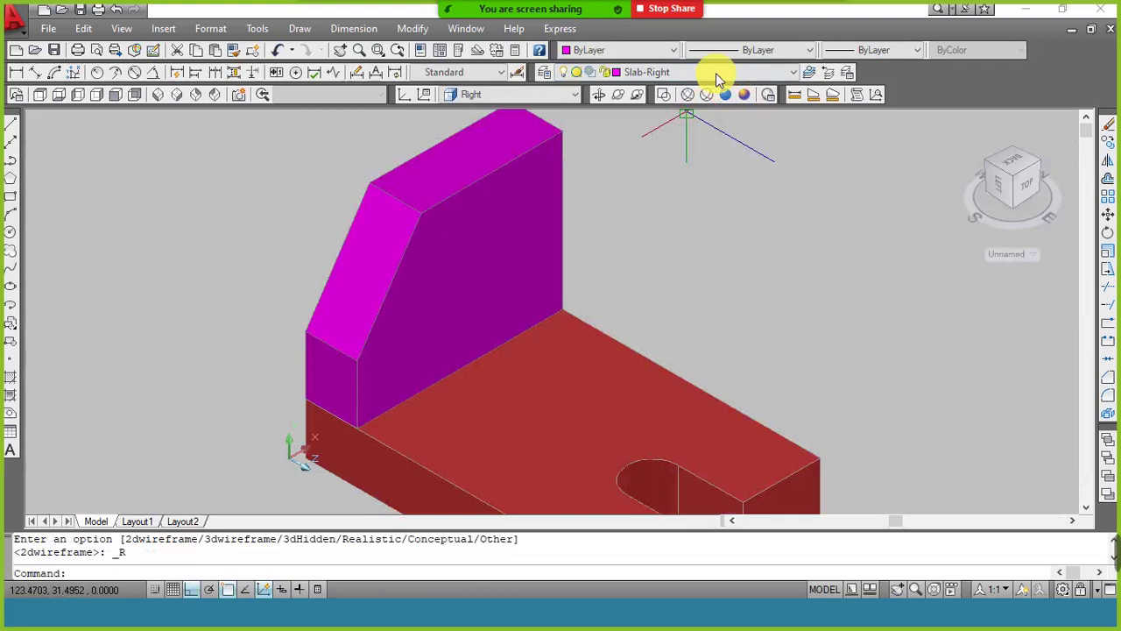
{"action": "type", "text": "z"}
{"action": "key", "text": "Return"}
{"action": "type", "text": "e"}
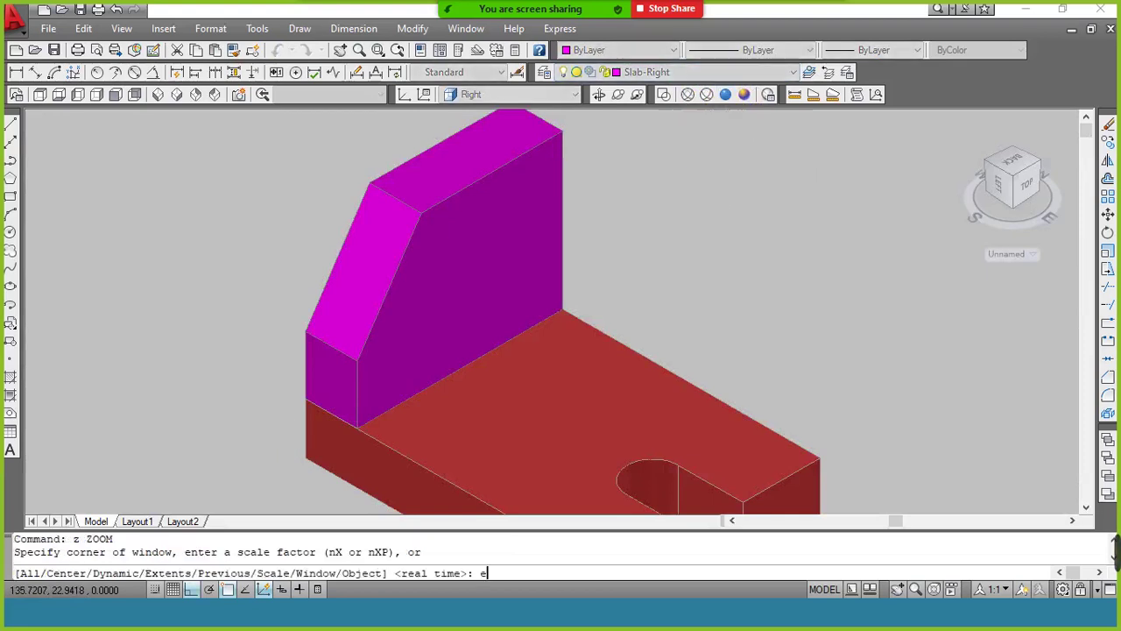
{"action": "key", "text": "Return"}
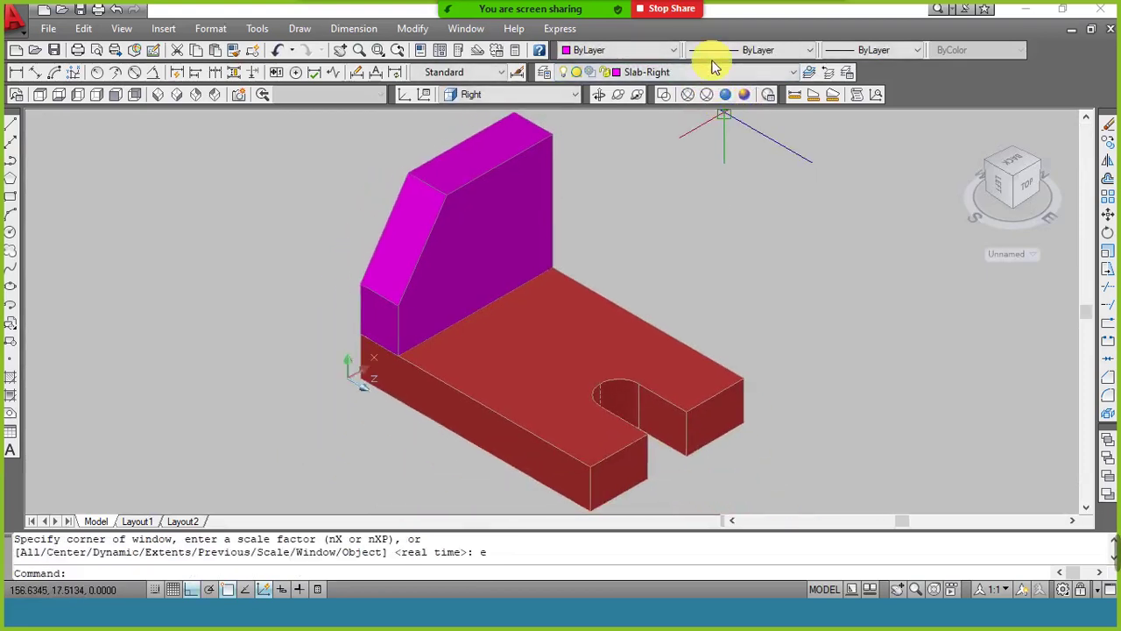
Make U-shape front the current layer and switch to the Front UCS in 2D wireframe display.
{"action": "left_click", "coordinate": [713, 75]}
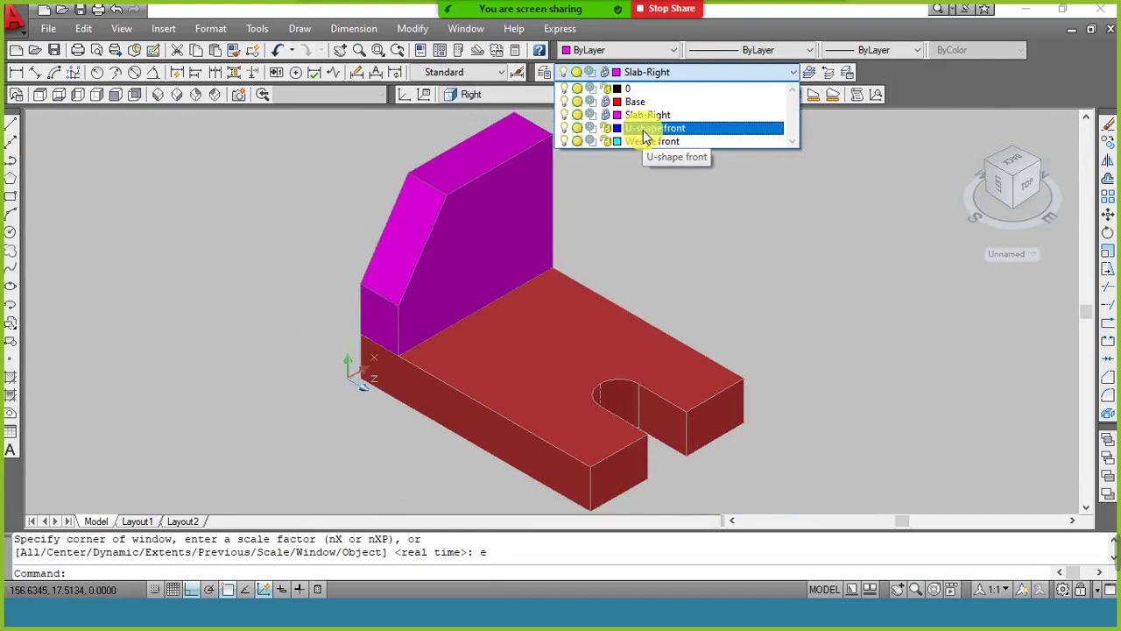
{"action": "left_click", "coordinate": [642, 129]}
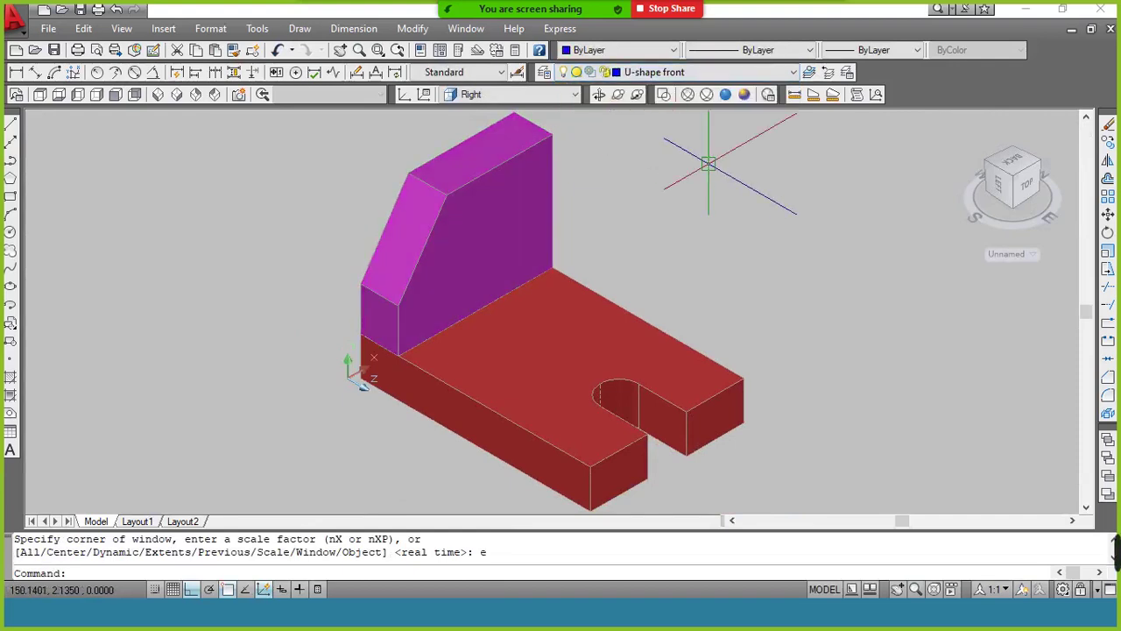
{"action": "left_click", "coordinate": [664, 94]}
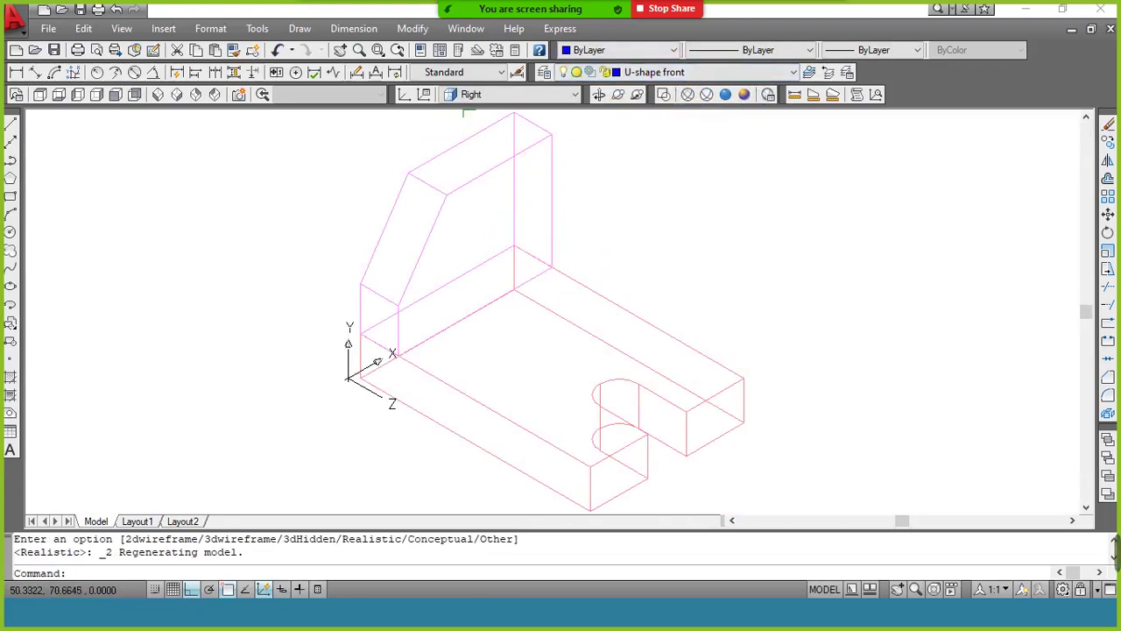
{"action": "left_click", "coordinate": [553, 97]}
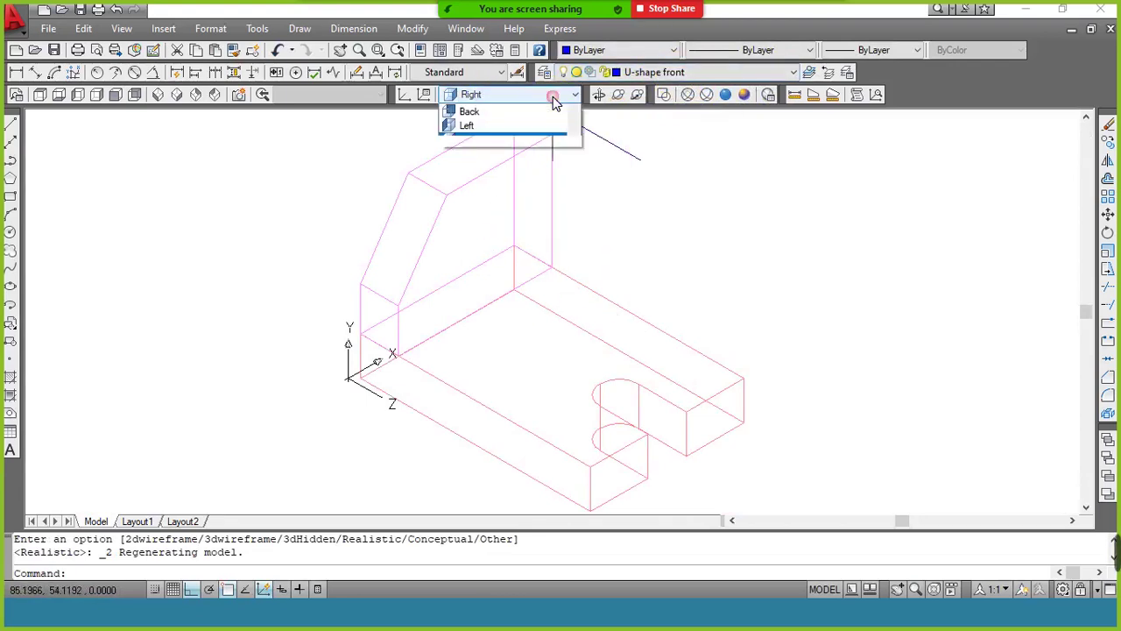
{"action": "left_click", "coordinate": [530, 168]}
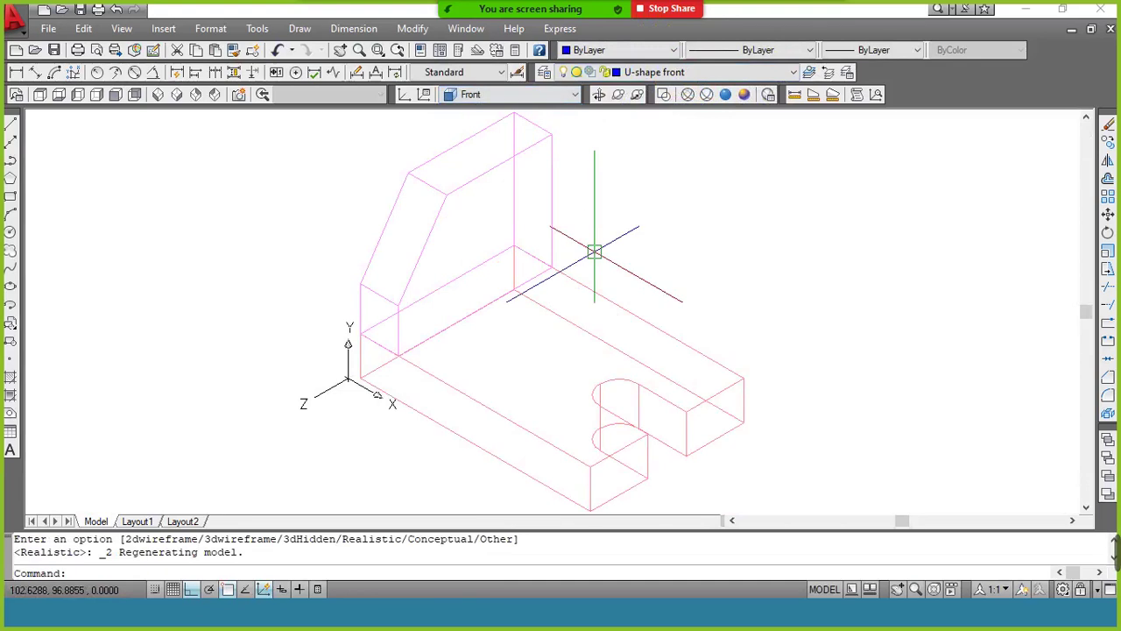
Draw a 40 by 28 upright rectangle along the base's far upper edge from the slab's lower corner, checking the reference drawing.
{"action": "key", "text": "alt+Tab"}
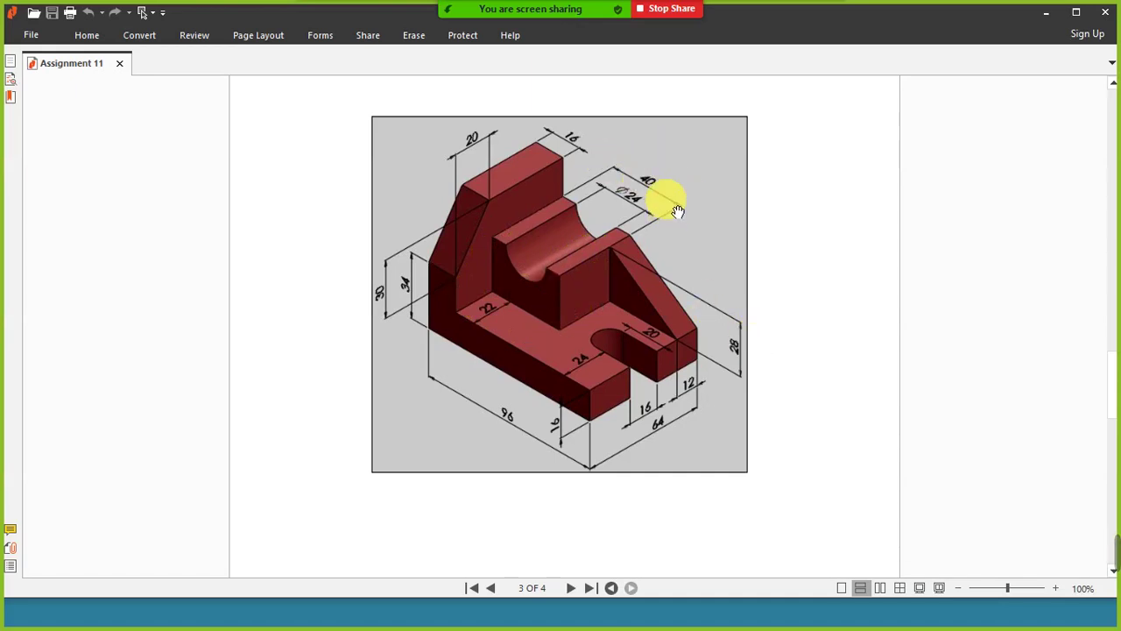
{"action": "key", "text": "alt+Tab"}
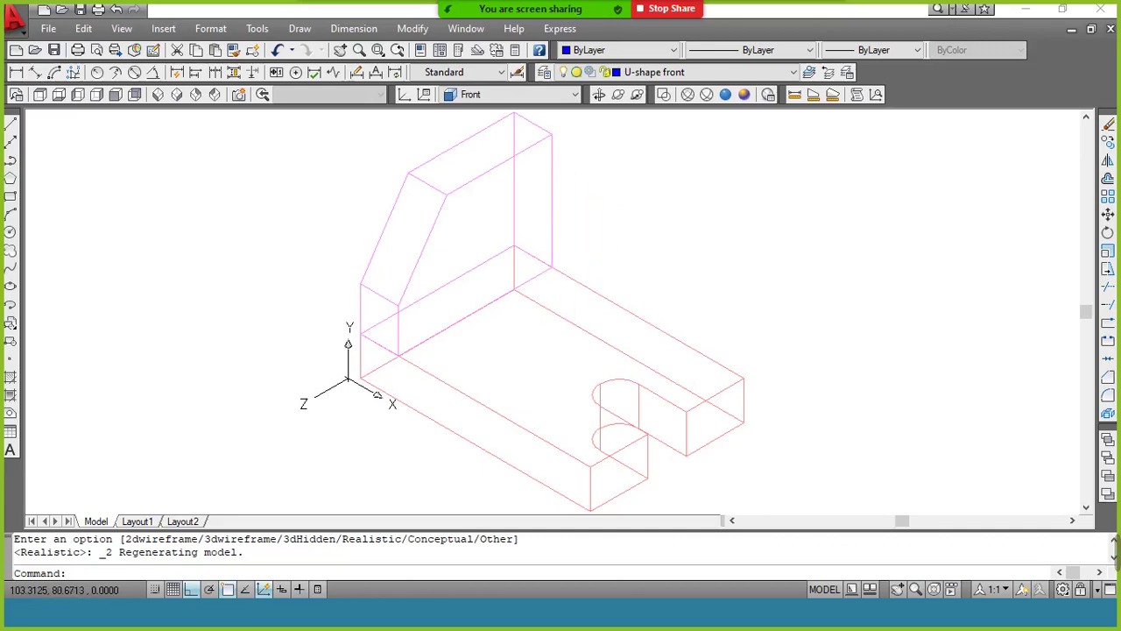
{"action": "type", "text": "rec"}
{"action": "key", "text": "Return"}
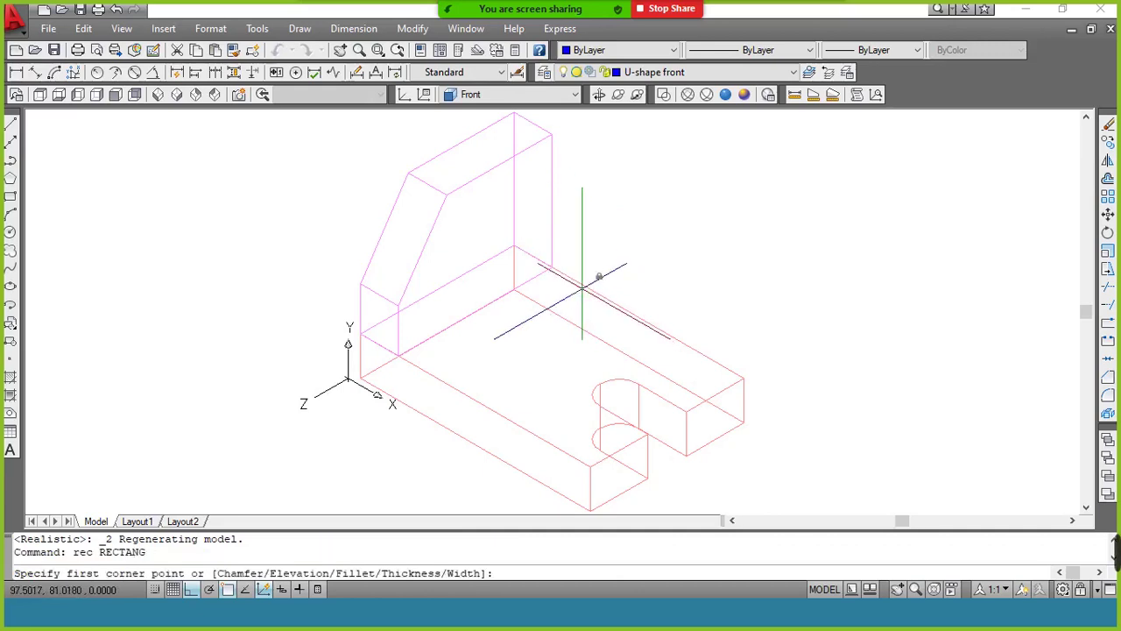
{"action": "left_click", "coordinate": [552, 263]}
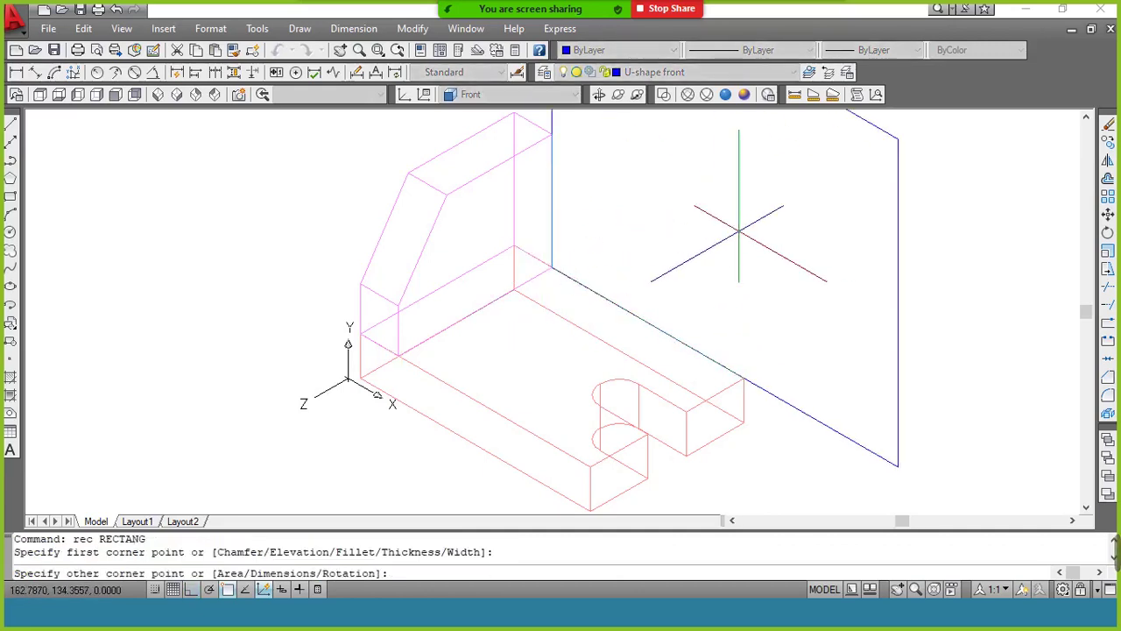
{"action": "type", "text": "@"}
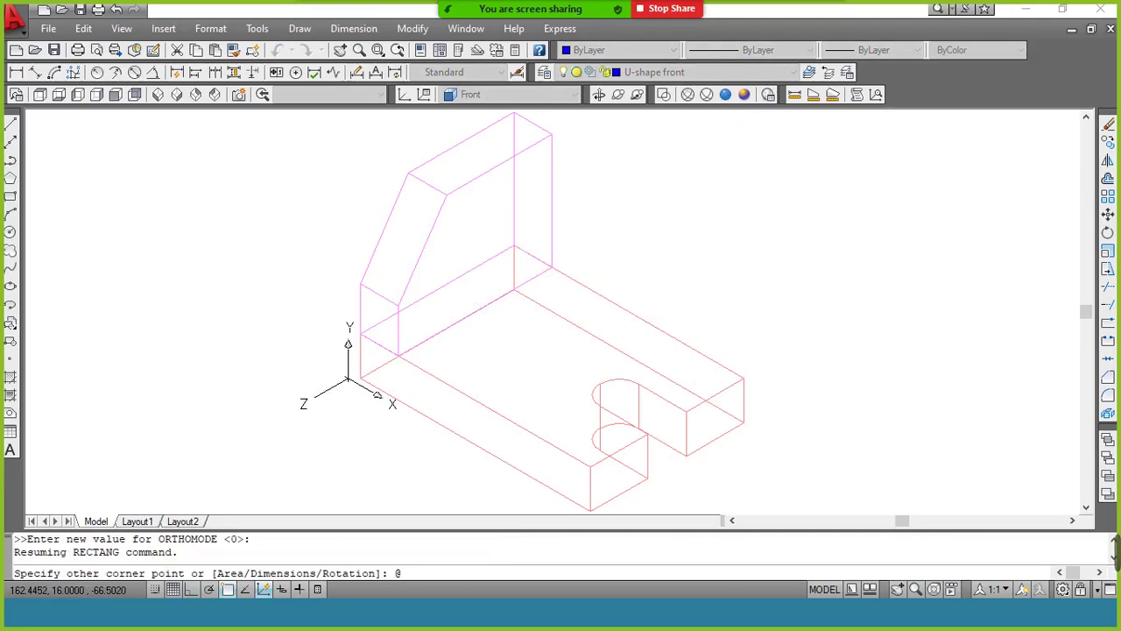
{"action": "type", "text": "40,28"}
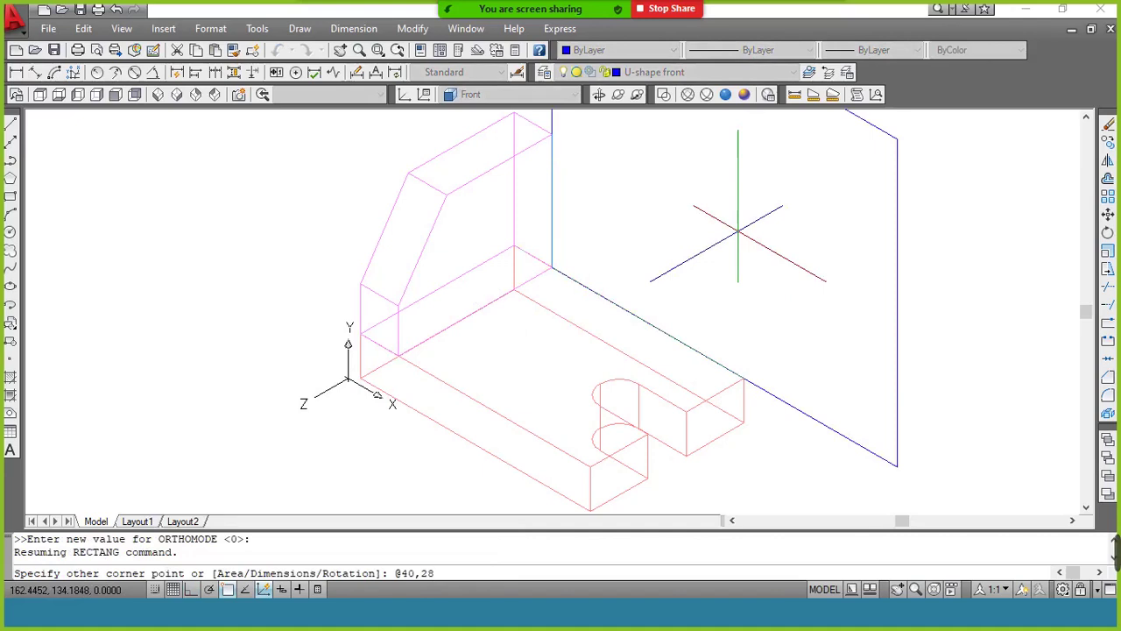
{"action": "key", "text": "Return"}
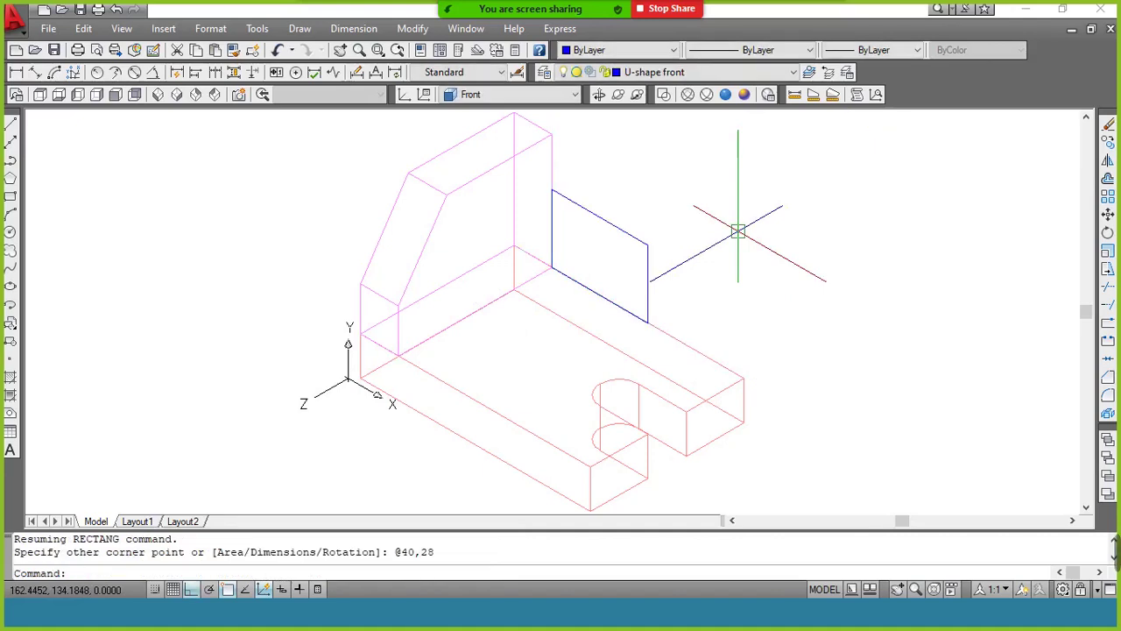
Draw a circle of radius 12 centred on the midpoint of the rectangle's upper edge, checking its diameter in the reference drawing.
{"action": "key", "text": "alt+Tab"}
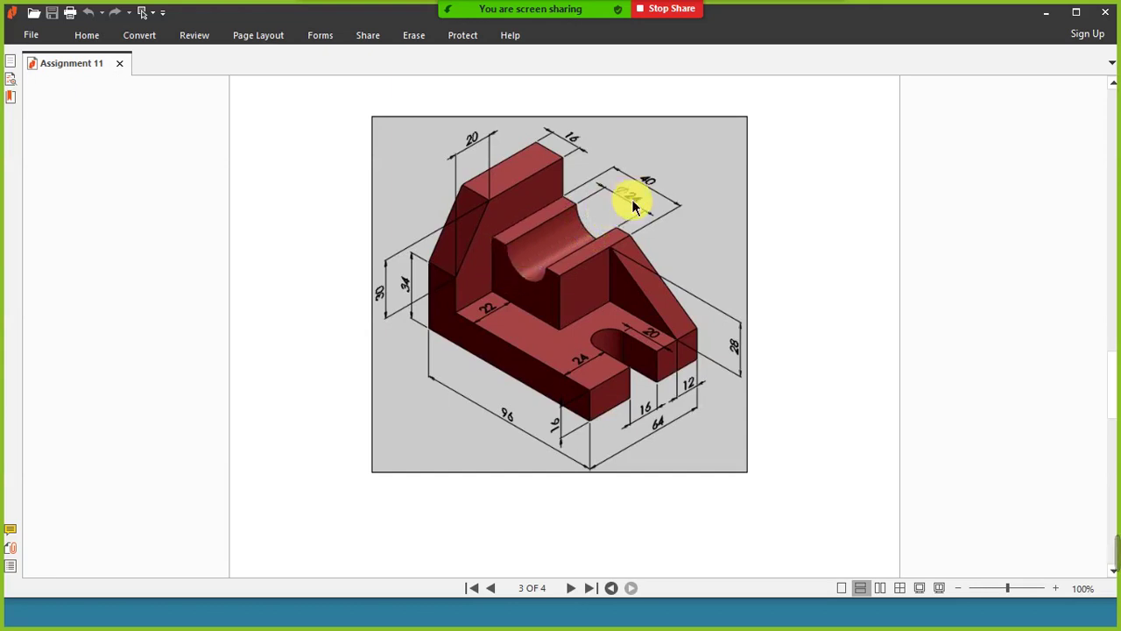
{"action": "key", "text": "alt+Tab"}
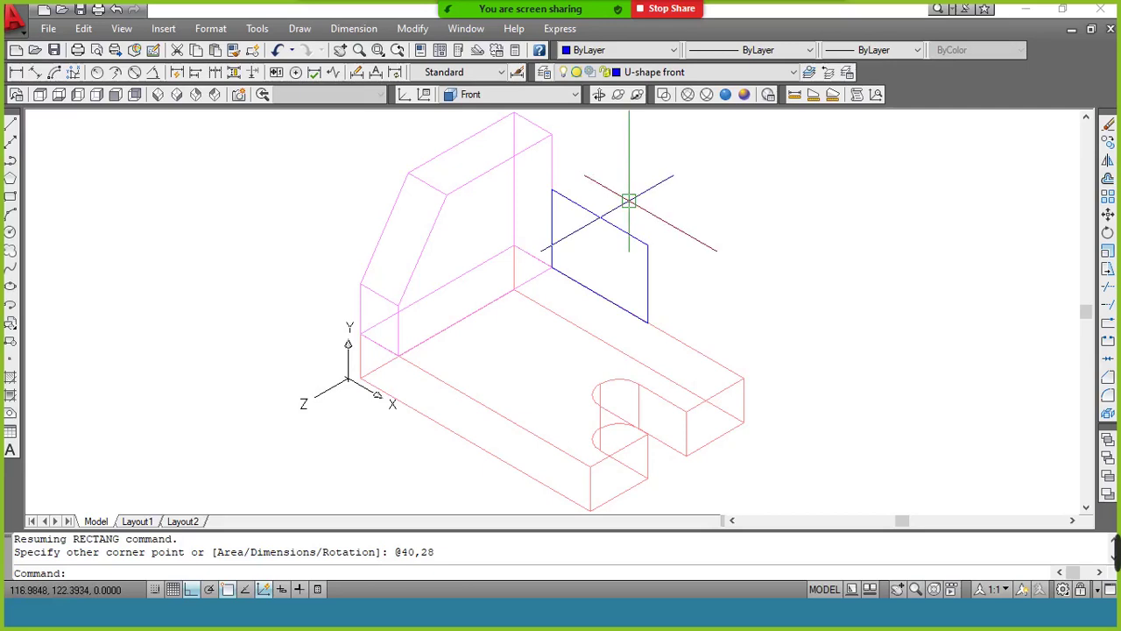
{"action": "type", "text": "c"}
{"action": "key", "text": "Return"}
{"action": "left_click", "coordinate": [599, 217]}
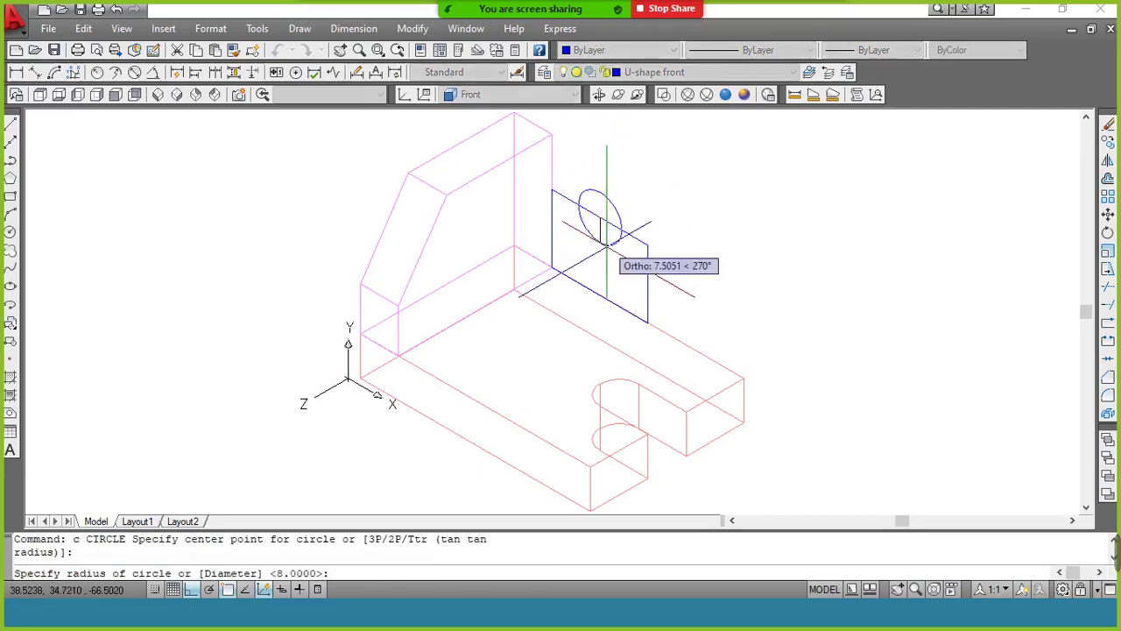
{"action": "type", "text": "12"}
{"action": "key", "text": "Return"}
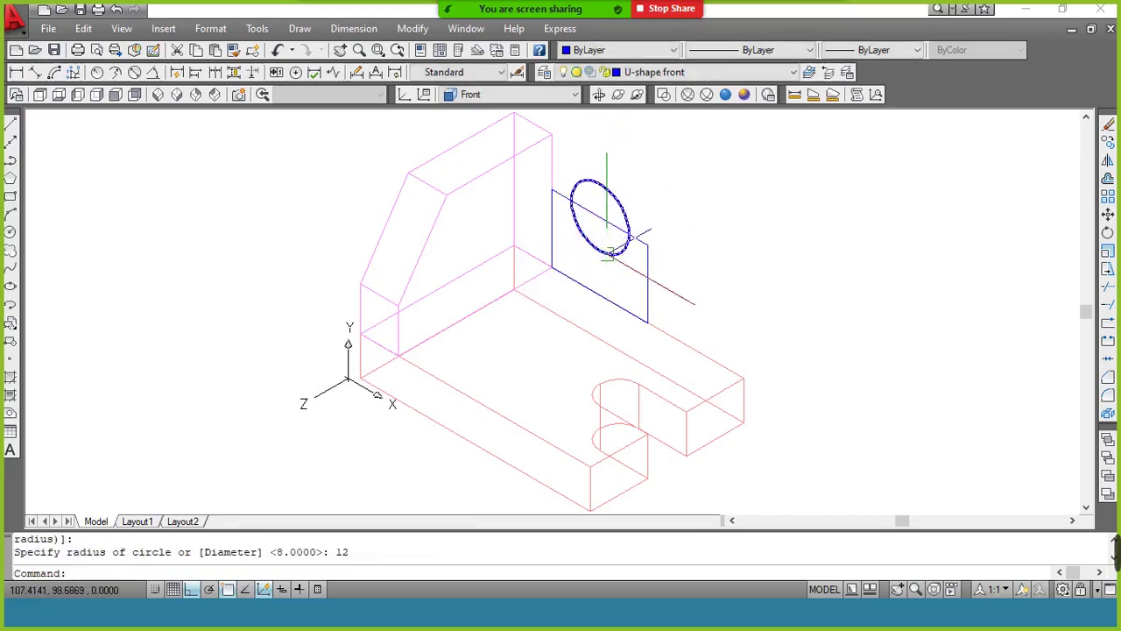
Trim the circle's upper half and the rectangle's edge inside it to leave a semicircular notch.
{"action": "type", "text": "tr"}
{"action": "key", "text": "Return"}
{"action": "key", "text": "Return"}
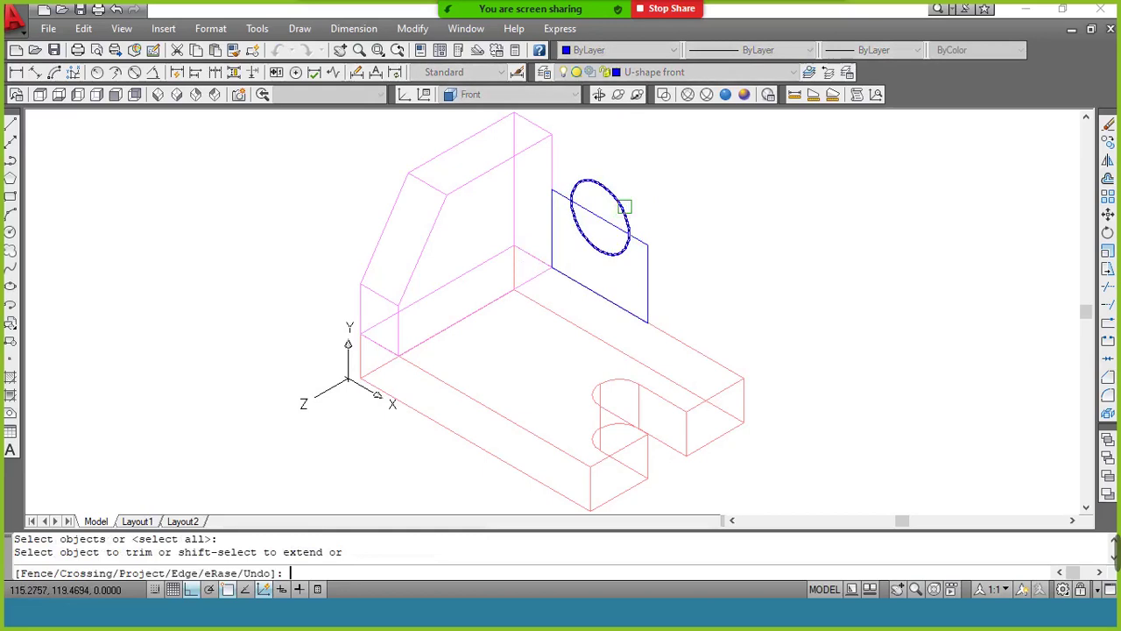
{"action": "left_click", "coordinate": [613, 194]}
{"action": "left_click", "coordinate": [616, 226]}
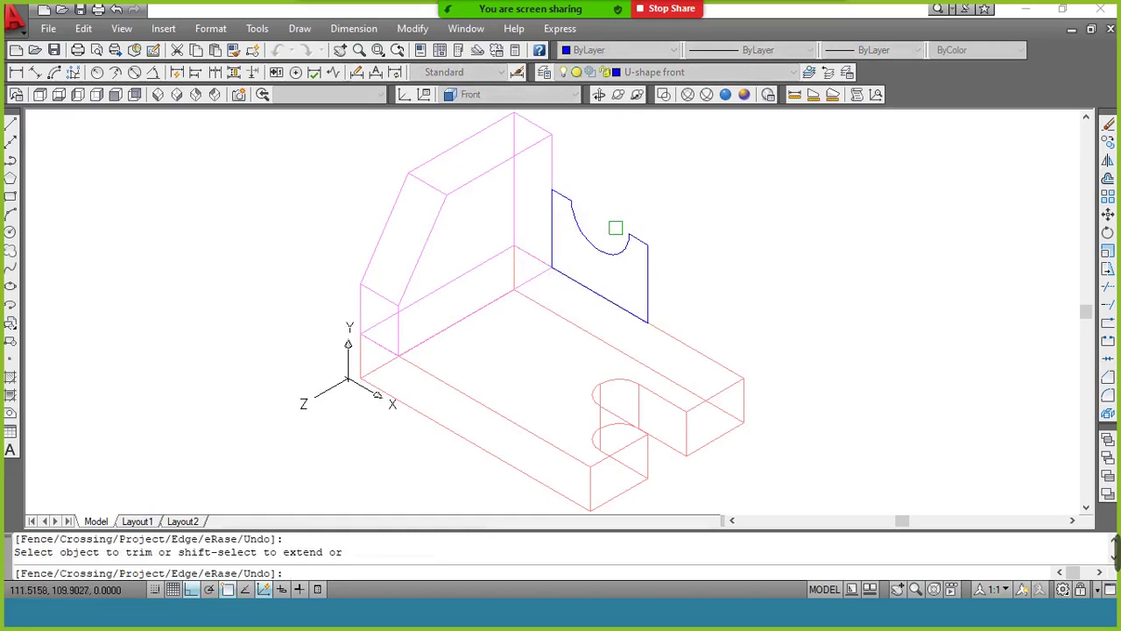
{"action": "key", "text": "Return"}
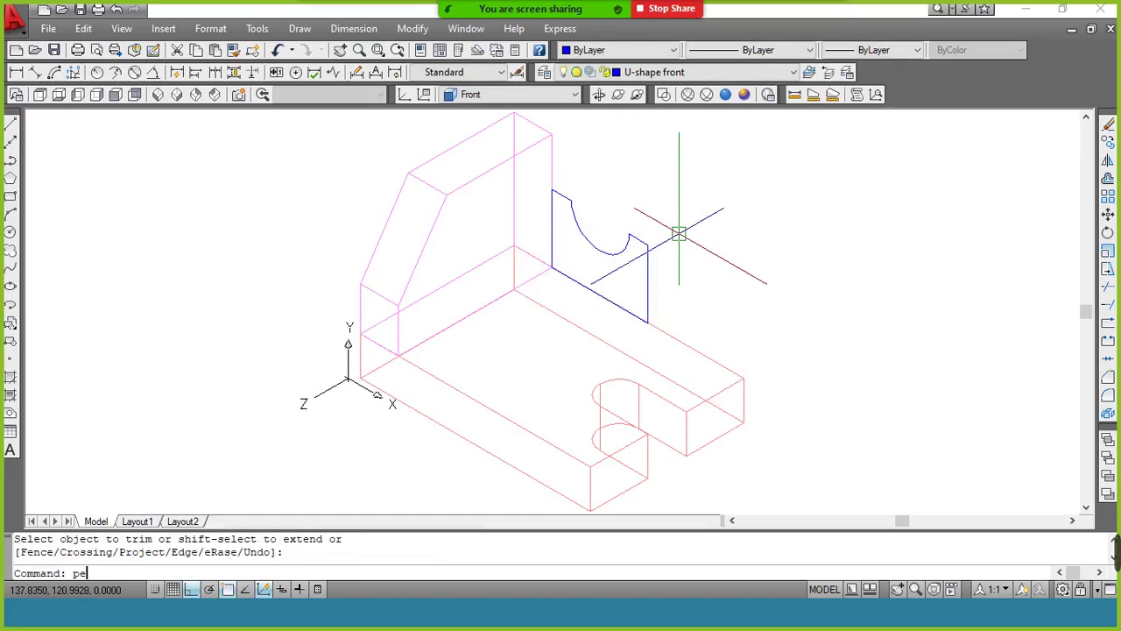
Join the notch arc and the trimmed rectangle into one closed polyline with PEDIT.
{"action": "type", "text": "pe"}
{"action": "key", "text": "Return"}
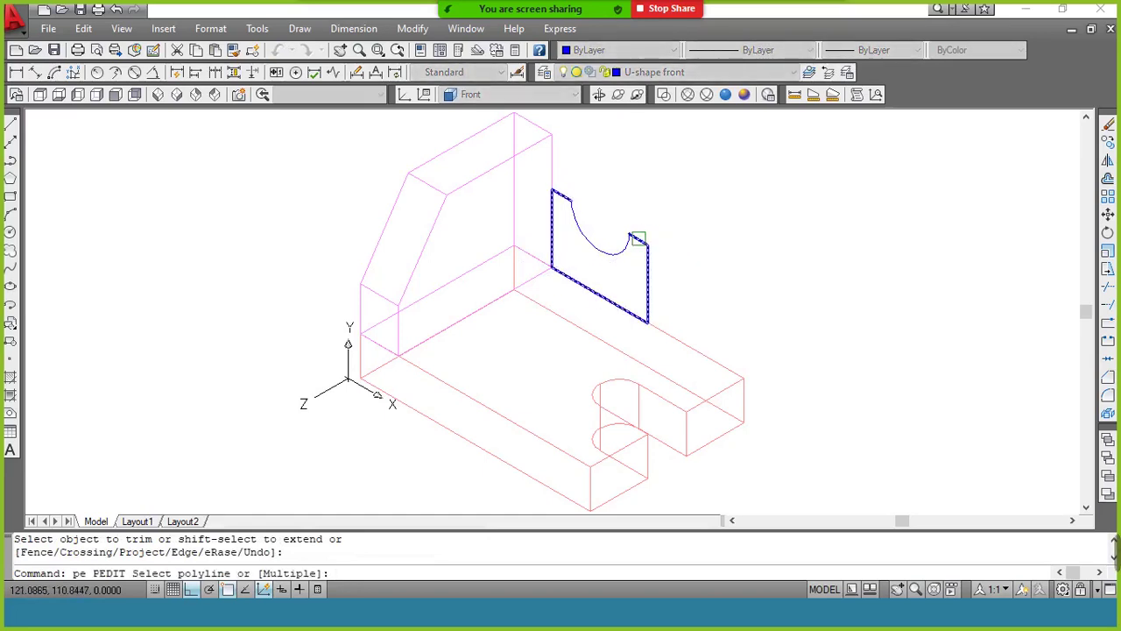
{"action": "left_click", "coordinate": [624, 252]}
{"action": "key", "text": "Return"}
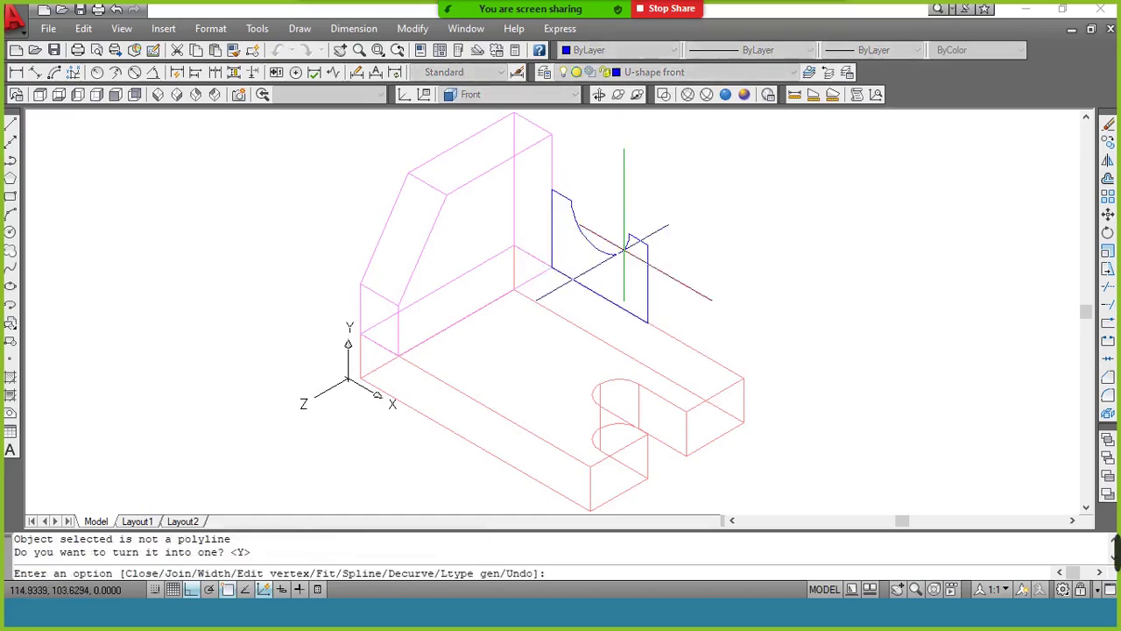
{"action": "type", "text": "j"}
{"action": "key", "text": "Return"}
{"action": "left_click", "coordinate": [703, 163]}
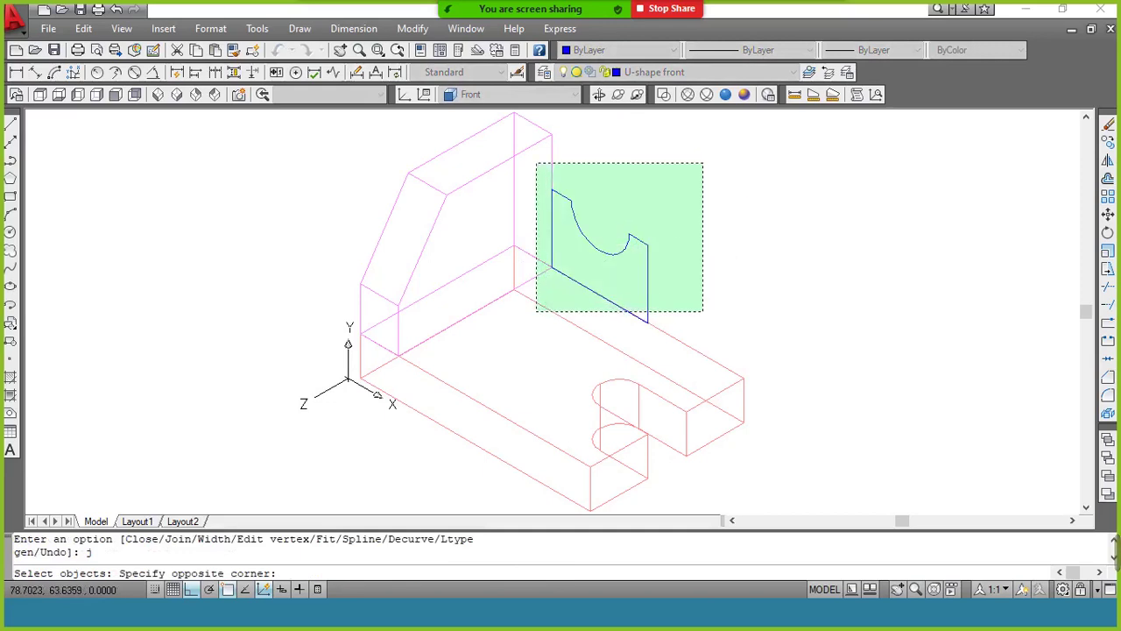
{"action": "left_click", "coordinate": [554, 300]}
{"action": "key", "text": "Return"}
{"action": "key", "text": "Return"}
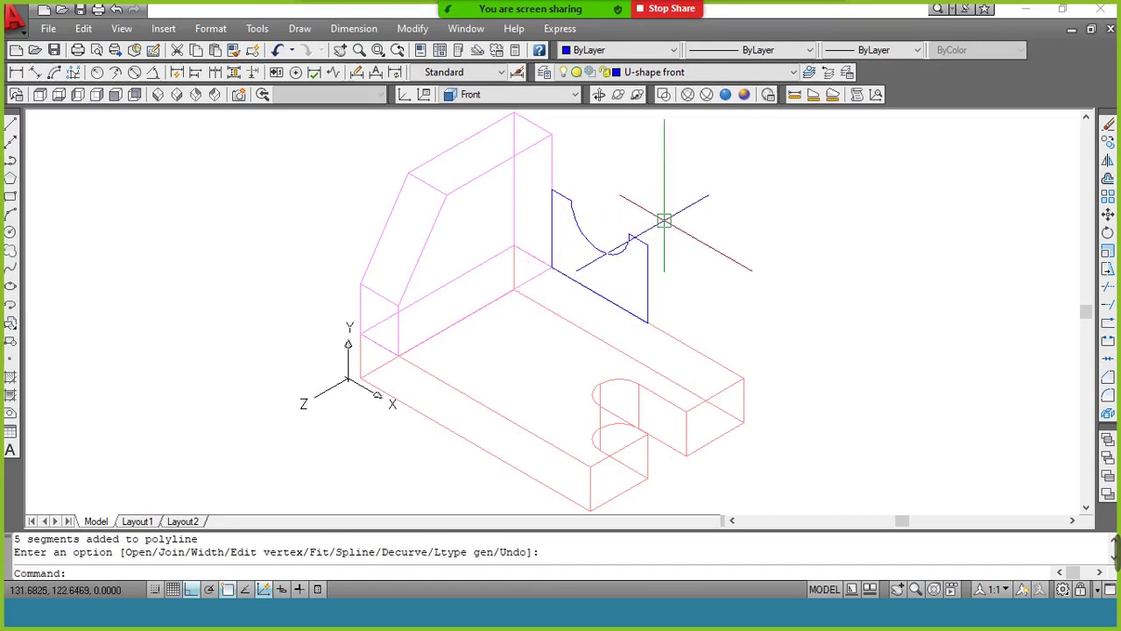
Extrude the notched U-shape profile 42 units along the slab, checking the block's length in the reference drawing.
{"action": "key", "text": "Return"}
{"action": "left_click", "coordinate": [633, 242]}
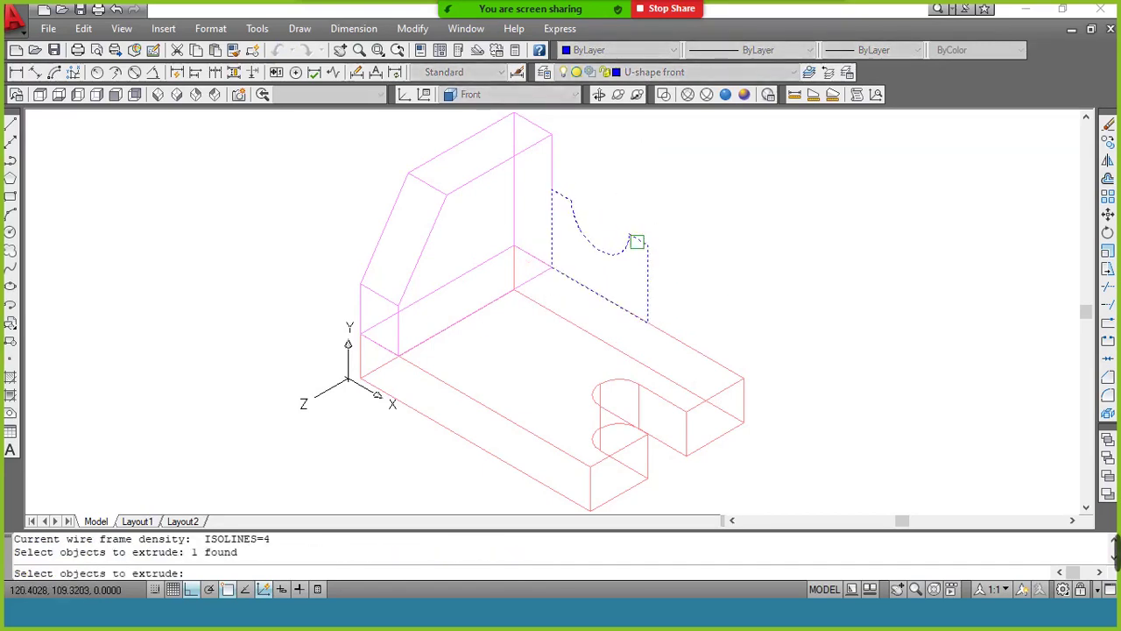
{"action": "key", "text": "Return"}
{"action": "key", "text": "alt+Tab"}
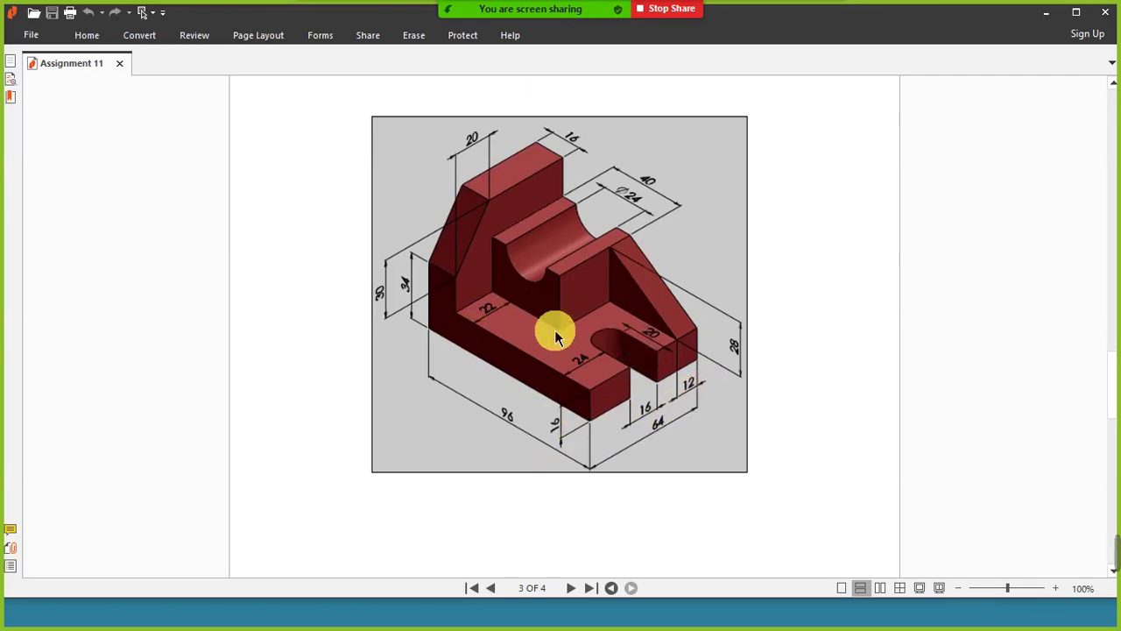
{"action": "key", "text": "alt+Tab"}
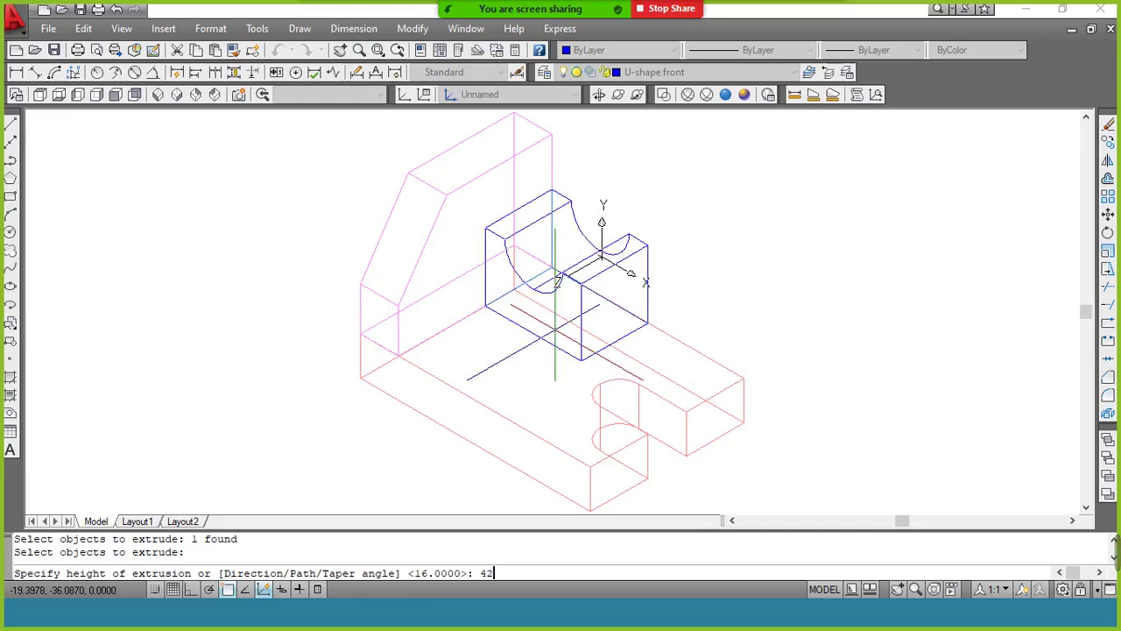
{"action": "key", "text": "Return"}
{"action": "key", "text": "Return"}
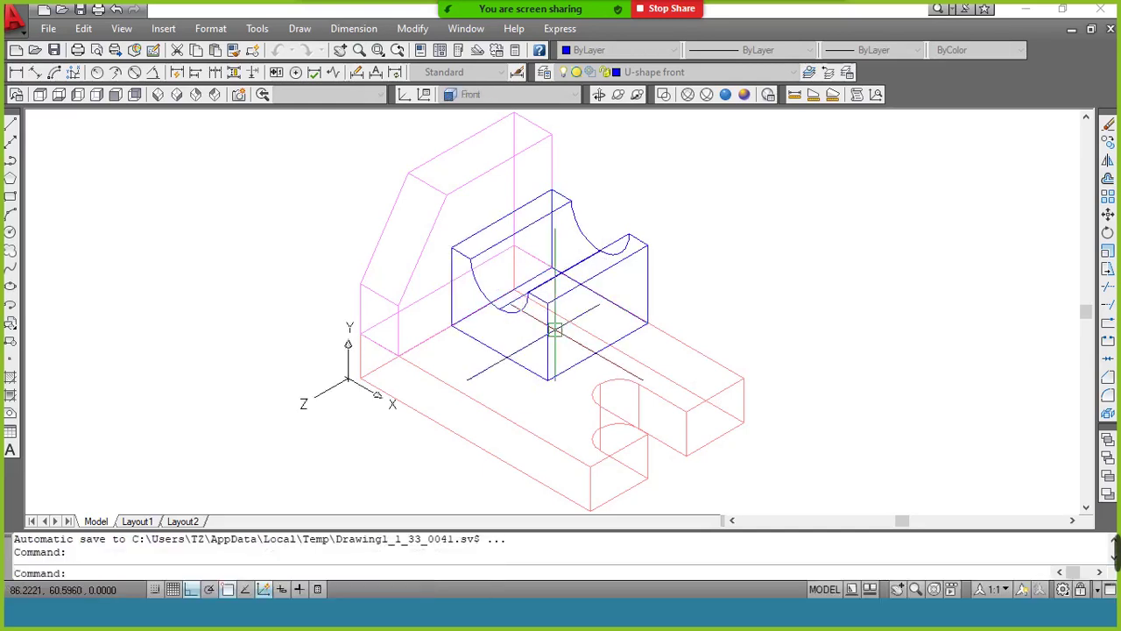
Make Wedge front the current layer and preview the model in the Conceptual and Realistic visual styles.
{"action": "left_click", "coordinate": [742, 72]}
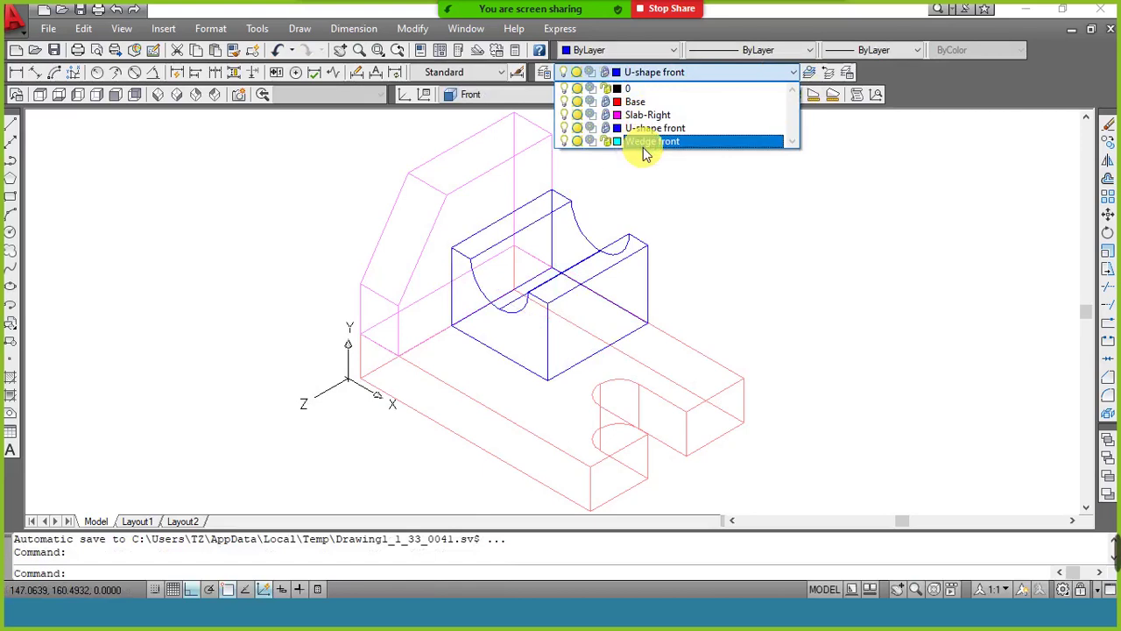
{"action": "left_click", "coordinate": [648, 142]}
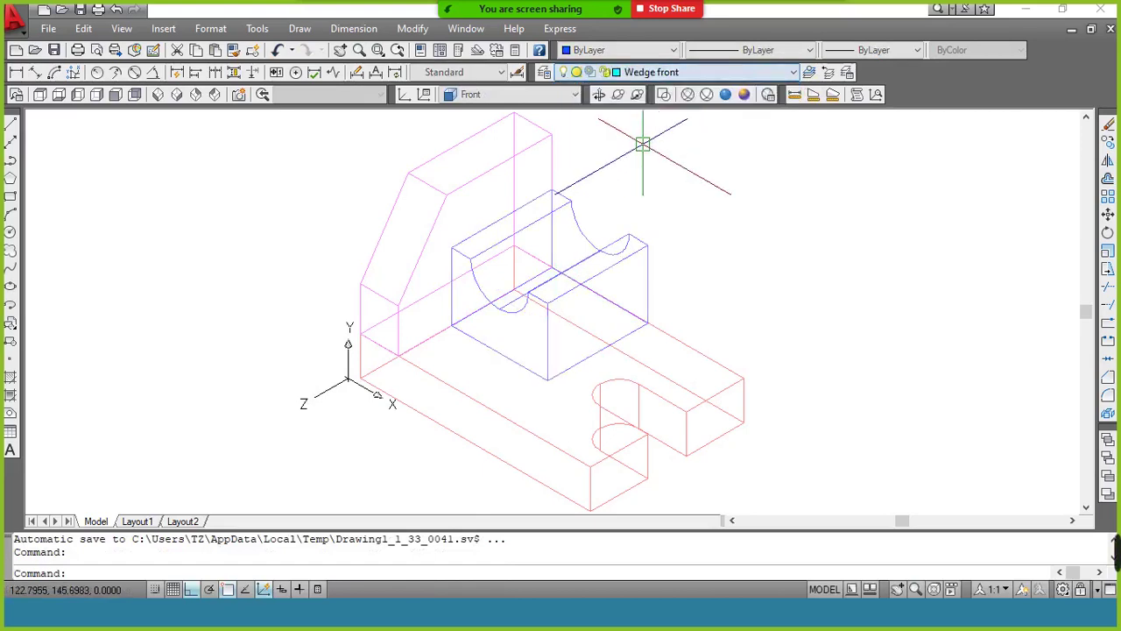
{"action": "left_click", "coordinate": [744, 95]}
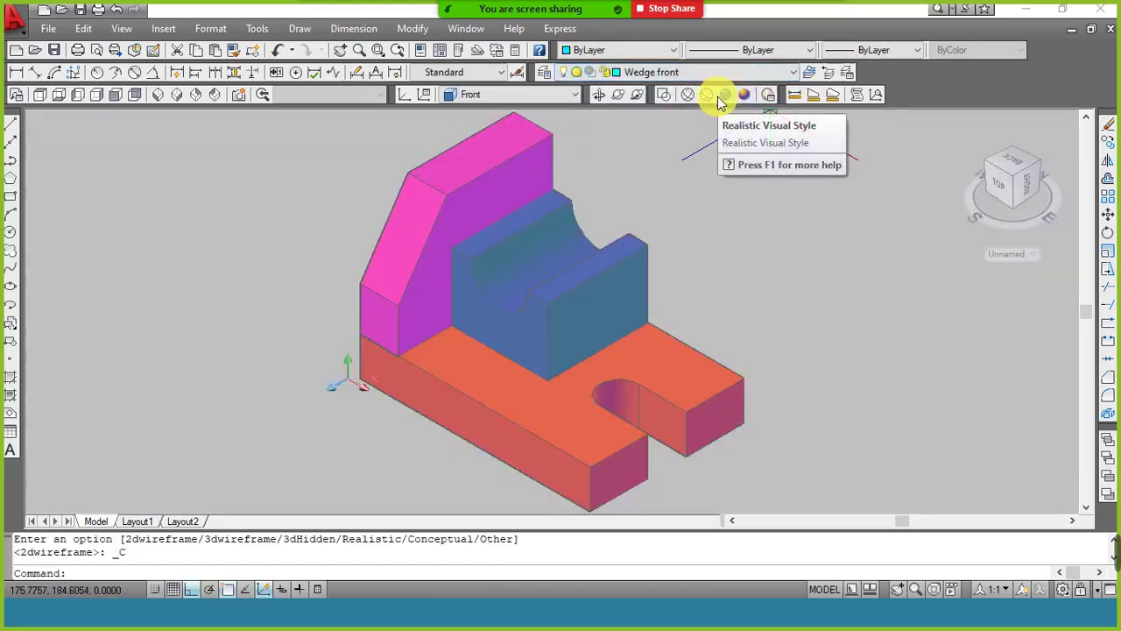
{"action": "left_click", "coordinate": [723, 98]}
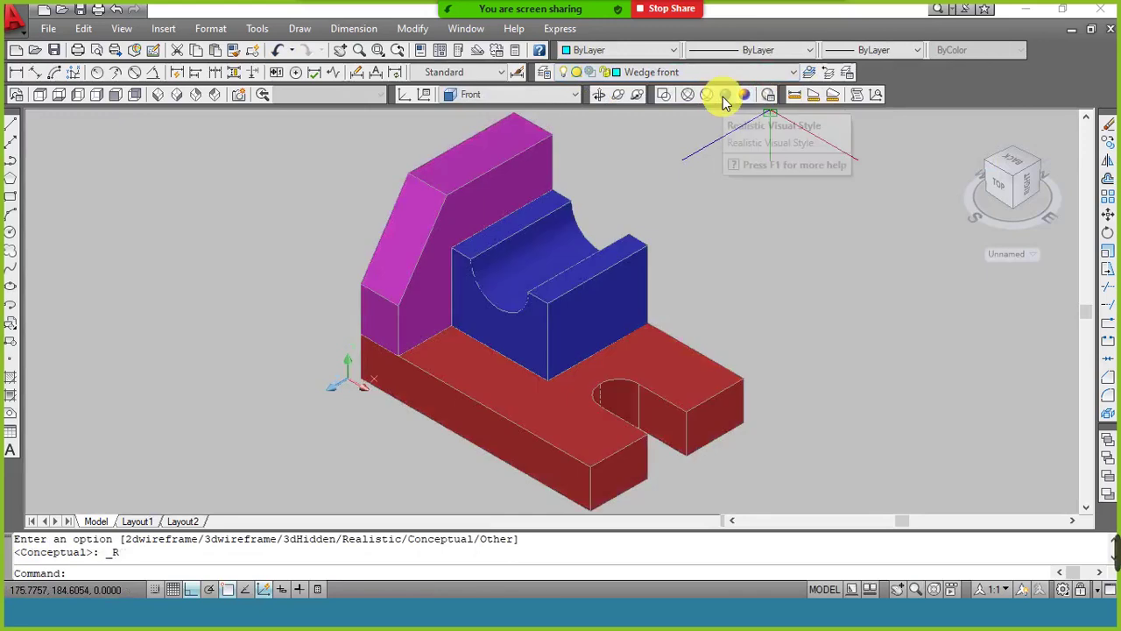
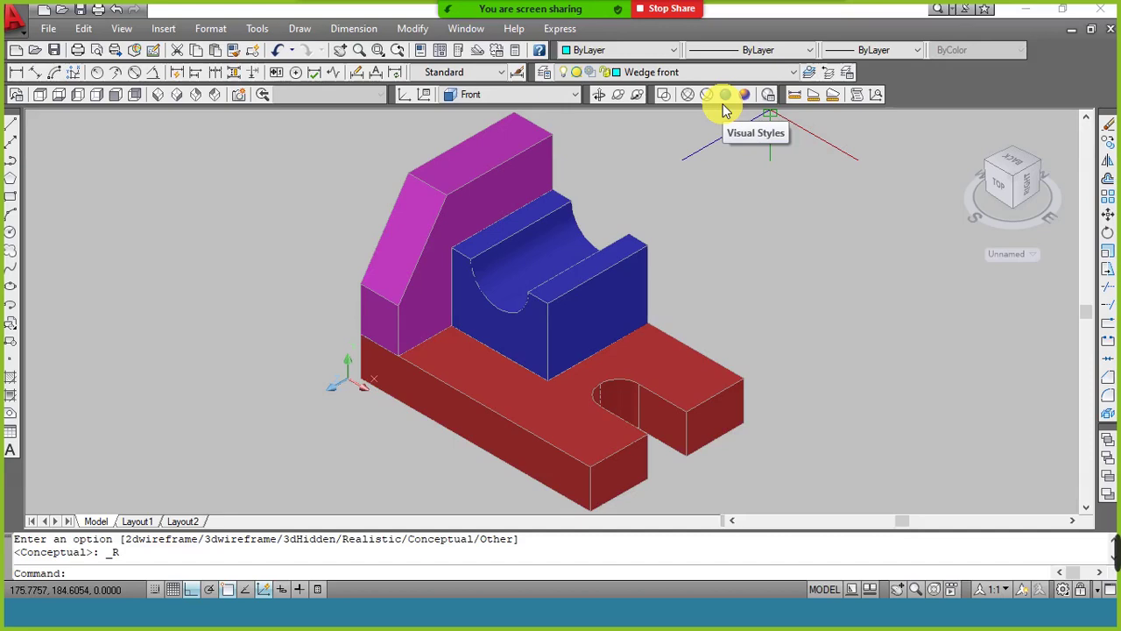
Return to 2D wireframe and draw a closed triangular polyline between the base's far upper end corner and the U-shaped block's outer vertical edge.
{"action": "left_click", "coordinate": [669, 73]}
{"action": "left_click", "coordinate": [669, 76]}
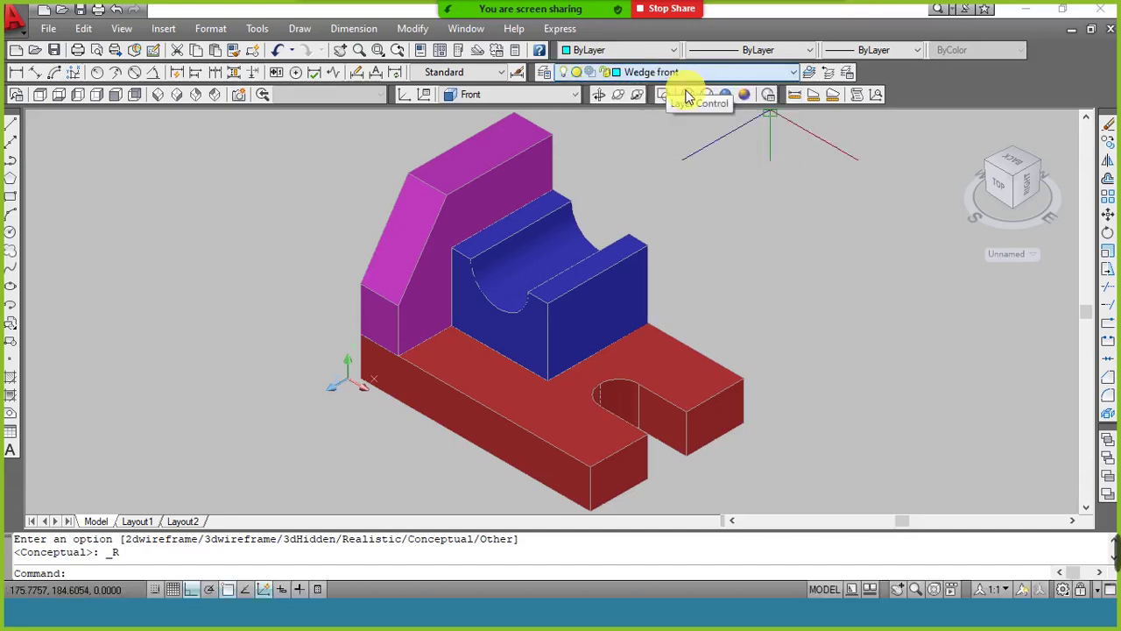
{"action": "left_click", "coordinate": [663, 96]}
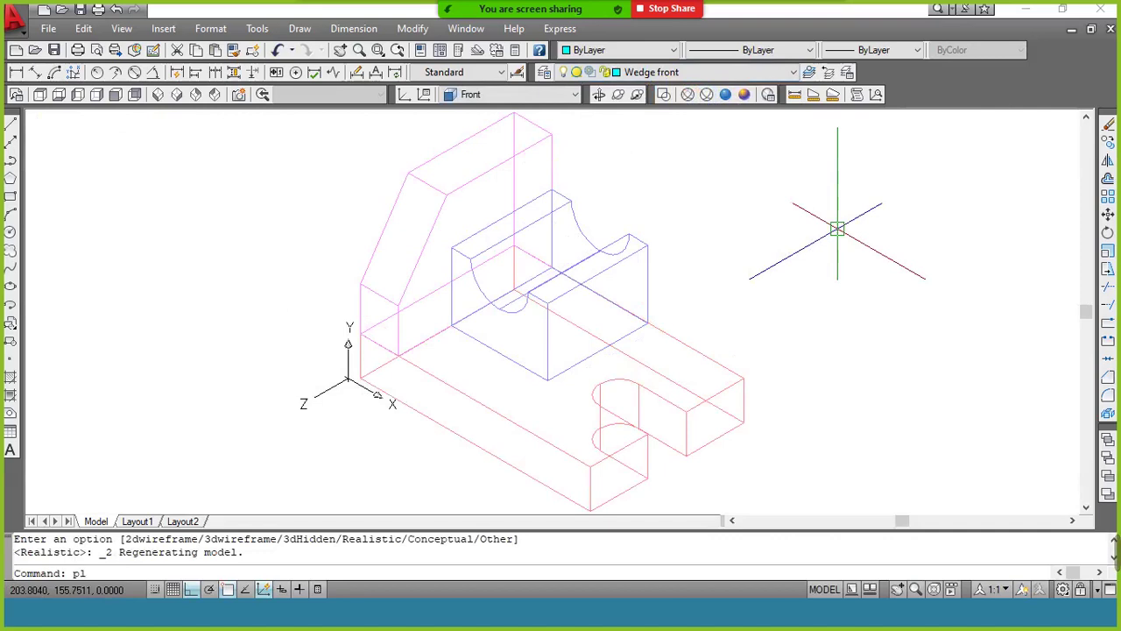
{"action": "key", "text": "Return"}
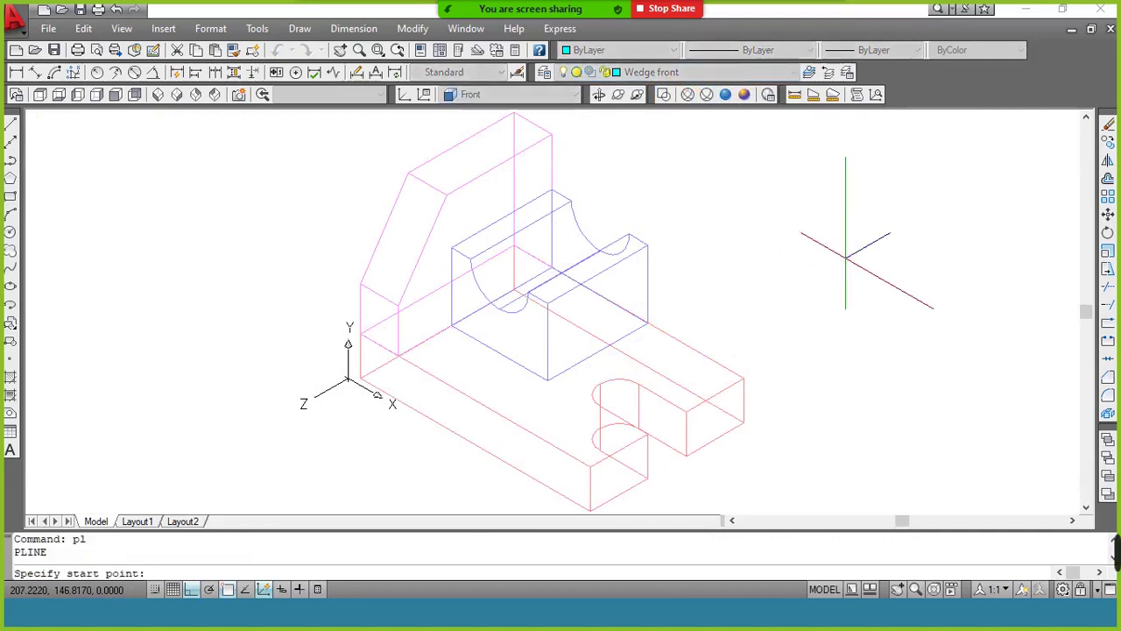
{"action": "left_click", "coordinate": [744, 377]}
{"action": "left_click", "coordinate": [648, 245]}
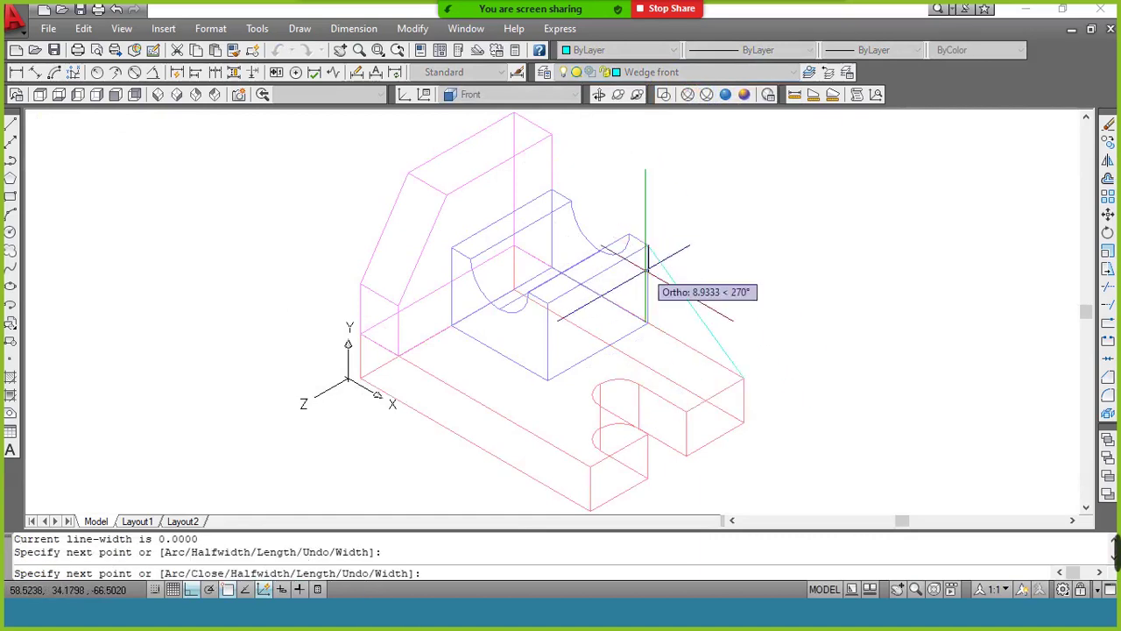
{"action": "left_click", "coordinate": [648, 322]}
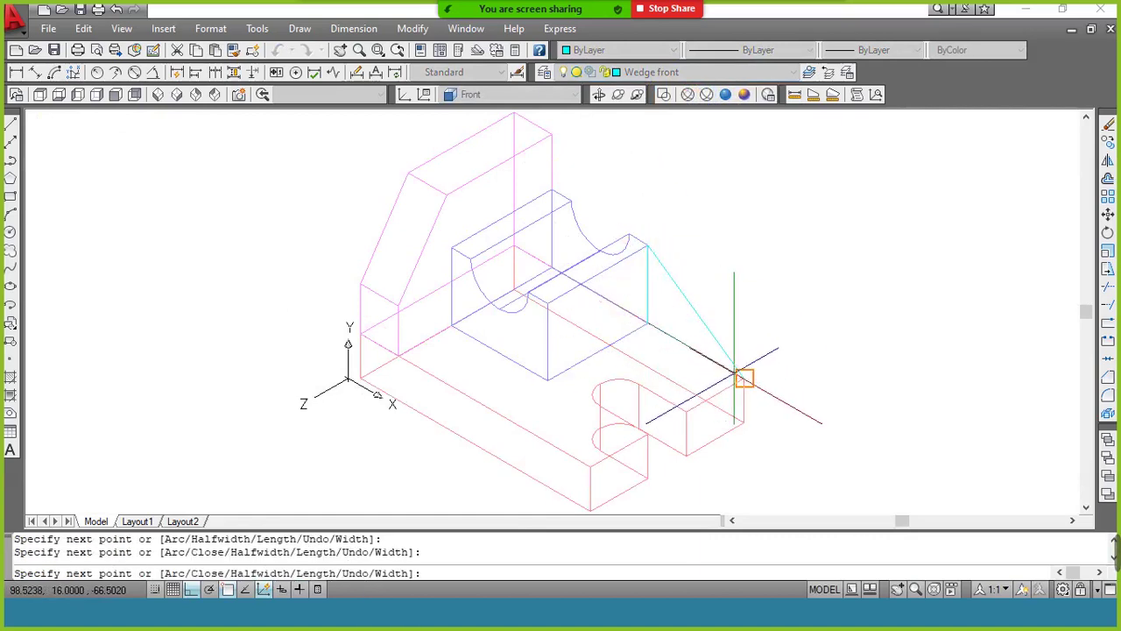
{"action": "left_click", "coordinate": [743, 378]}
{"action": "key", "text": "Return"}
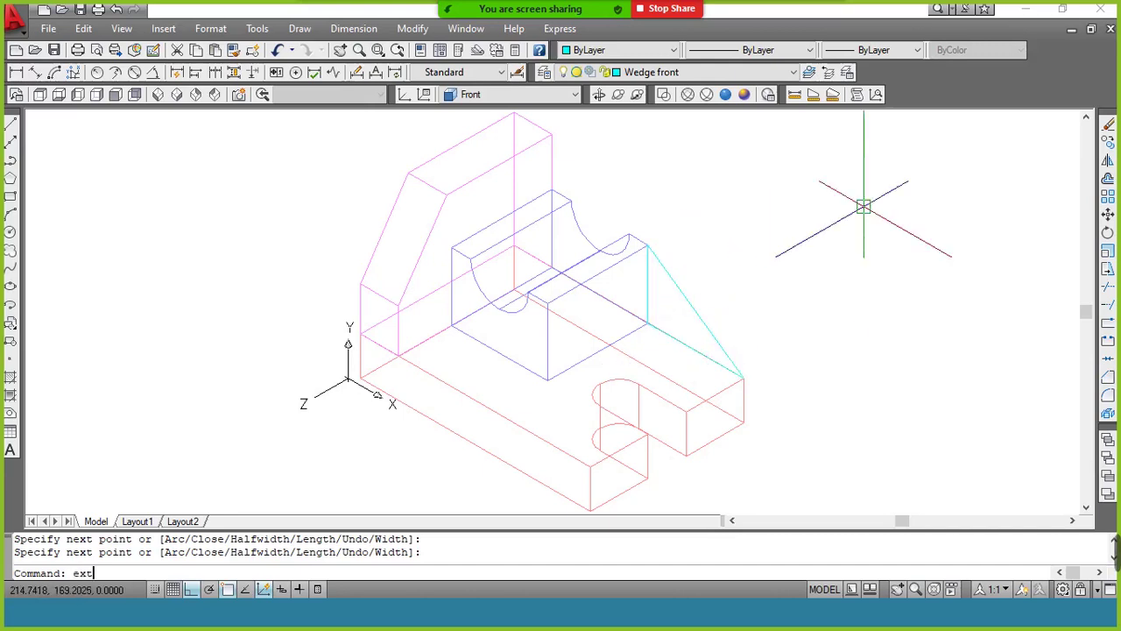
Extrude the triangular wedge profile 12 units, checking its thickness in the reference drawing.
{"action": "type", "text": "ext"}
{"action": "key", "text": "Return"}
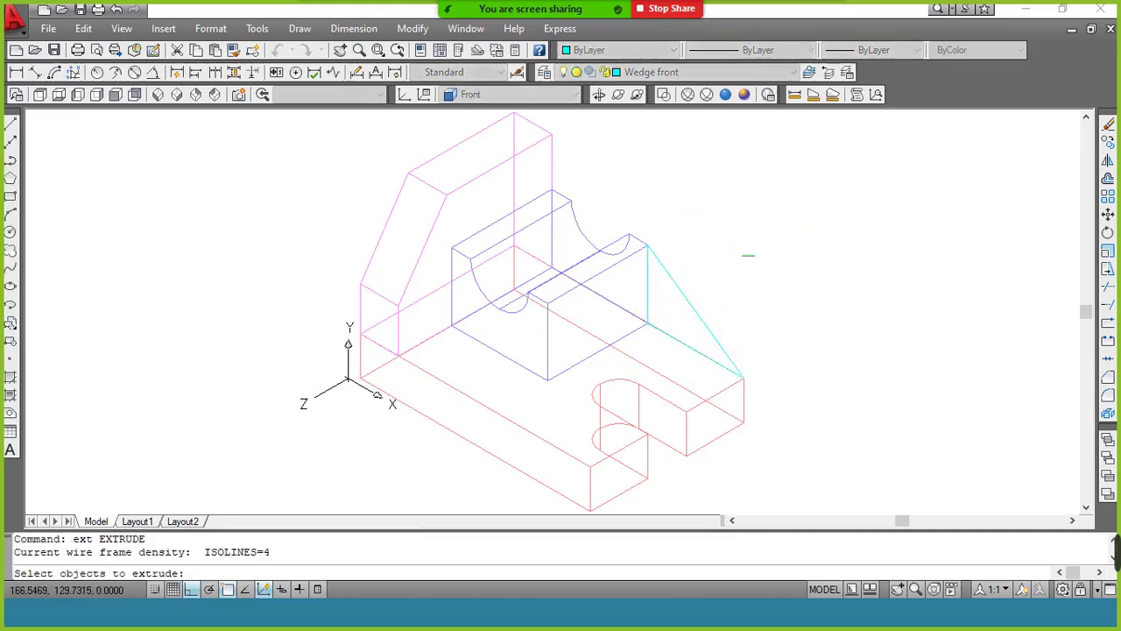
{"action": "left_click", "coordinate": [688, 307]}
{"action": "key", "text": "Return"}
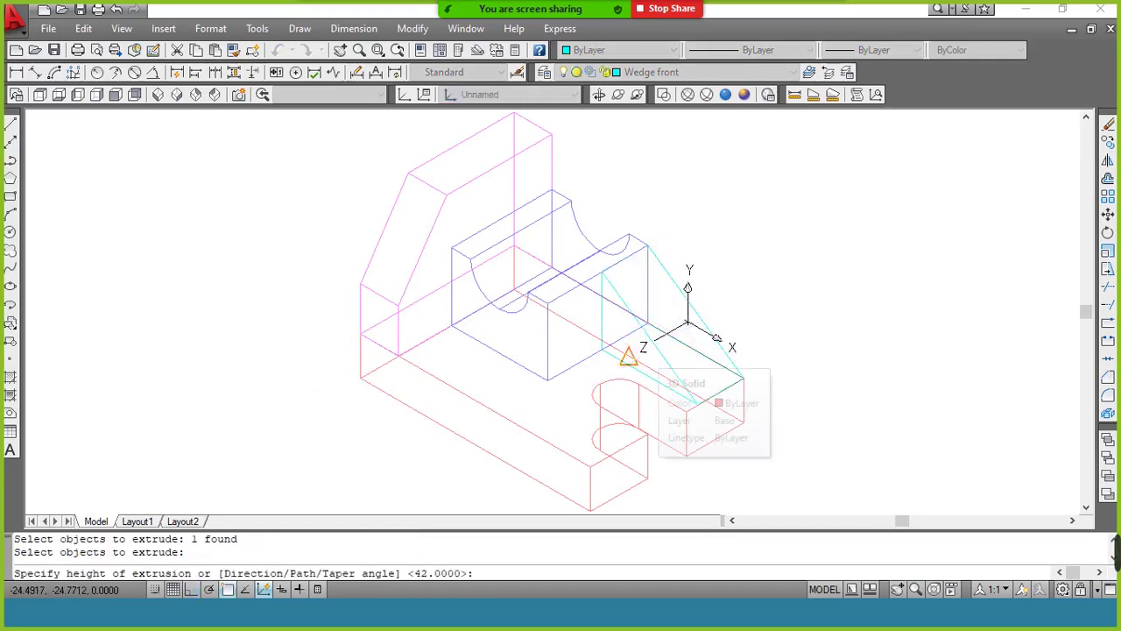
{"action": "key", "text": "alt+Tab"}
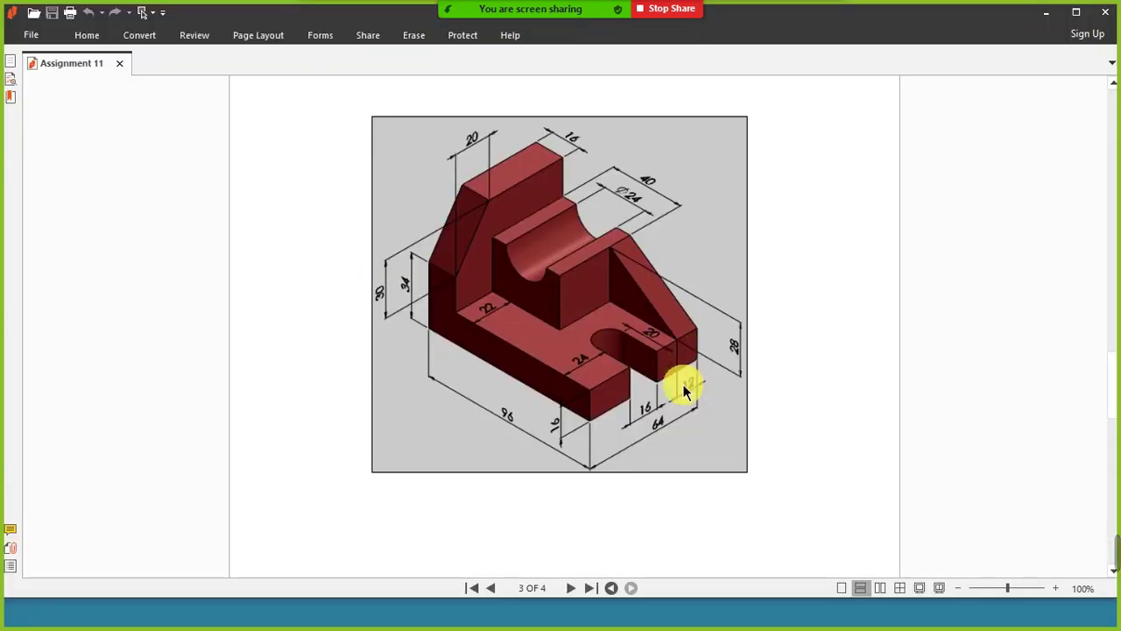
{"action": "key", "text": "alt+Tab"}
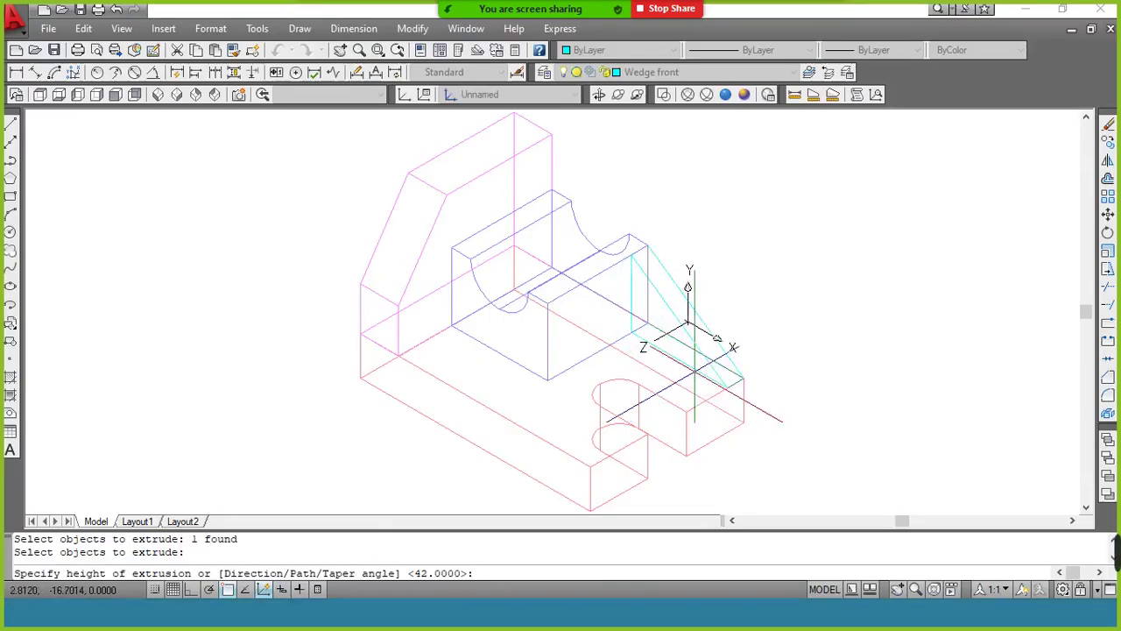
{"action": "type", "text": "12"}
{"action": "key", "text": "Return"}
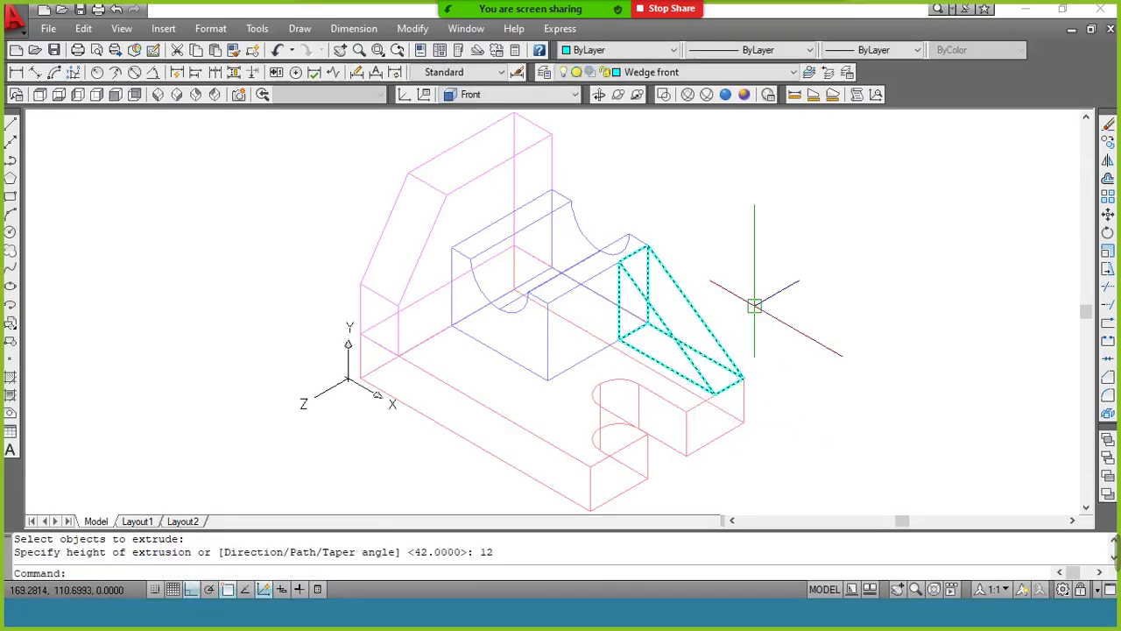
Shade the model in the Realistic visual style and pan it aside to free space beside it.
{"action": "left_click", "coordinate": [725, 95]}
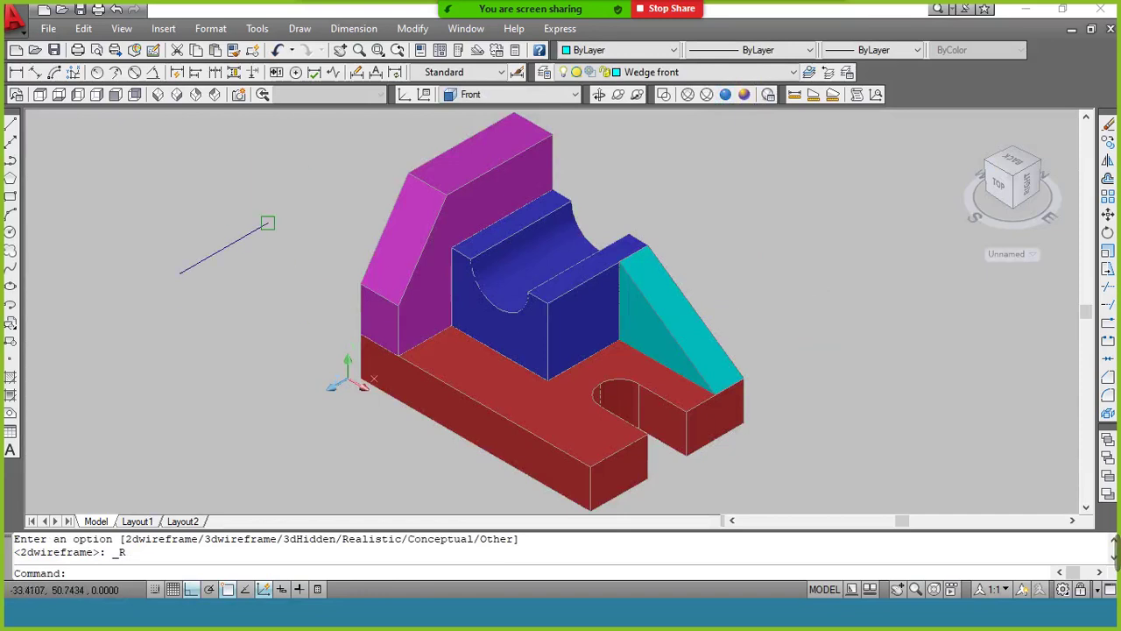
{"action": "left_click", "coordinate": [340, 50]}
{"action": "left_click_drag", "start_coordinate": [372, 220], "coordinate": [597, 225]}
{"action": "right_click", "coordinate": [596, 225]}
{"action": "left_click", "coordinate": [625, 228]}
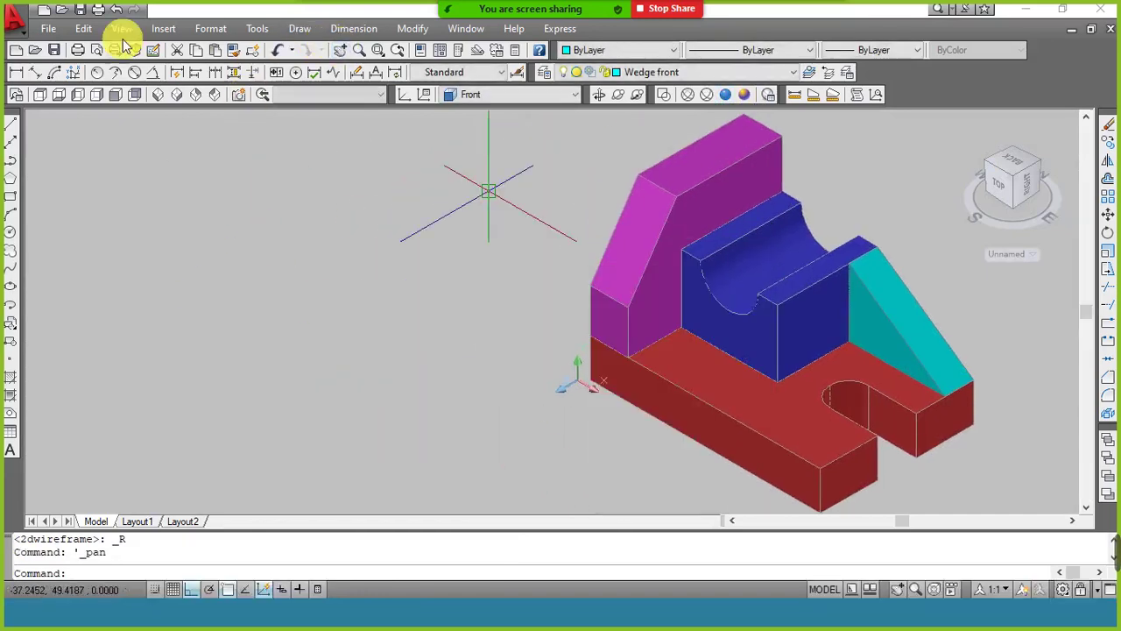
Open the Materials palette and expand it to show the materials available in the drawing.
{"action": "left_click", "coordinate": [123, 30]}
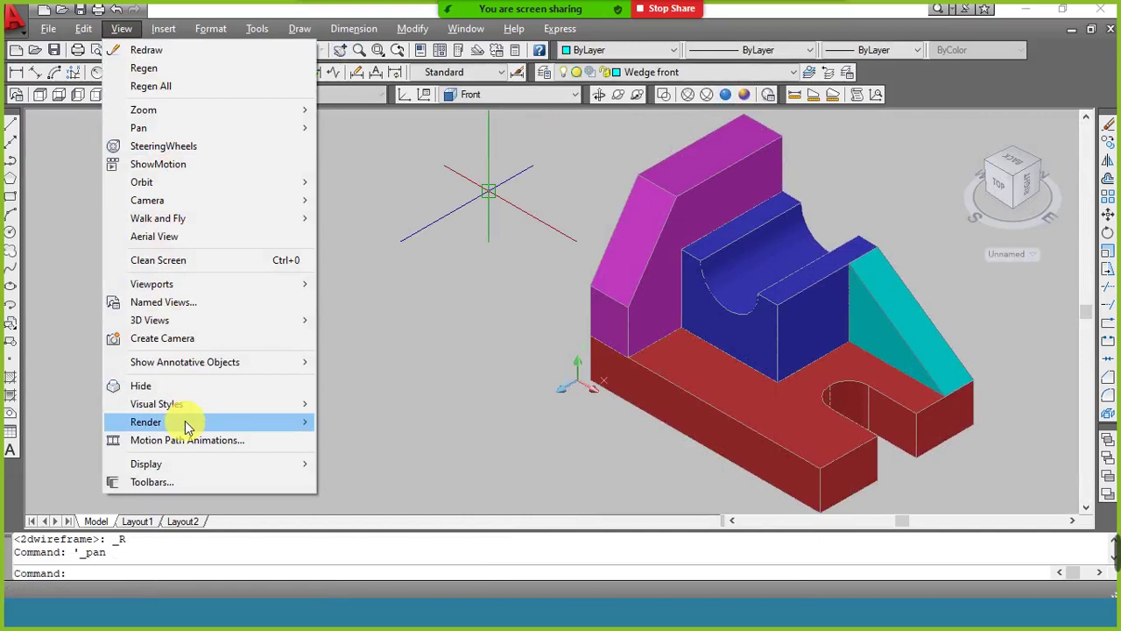
{"action": "mouse_move", "coordinate": [212, 427]}
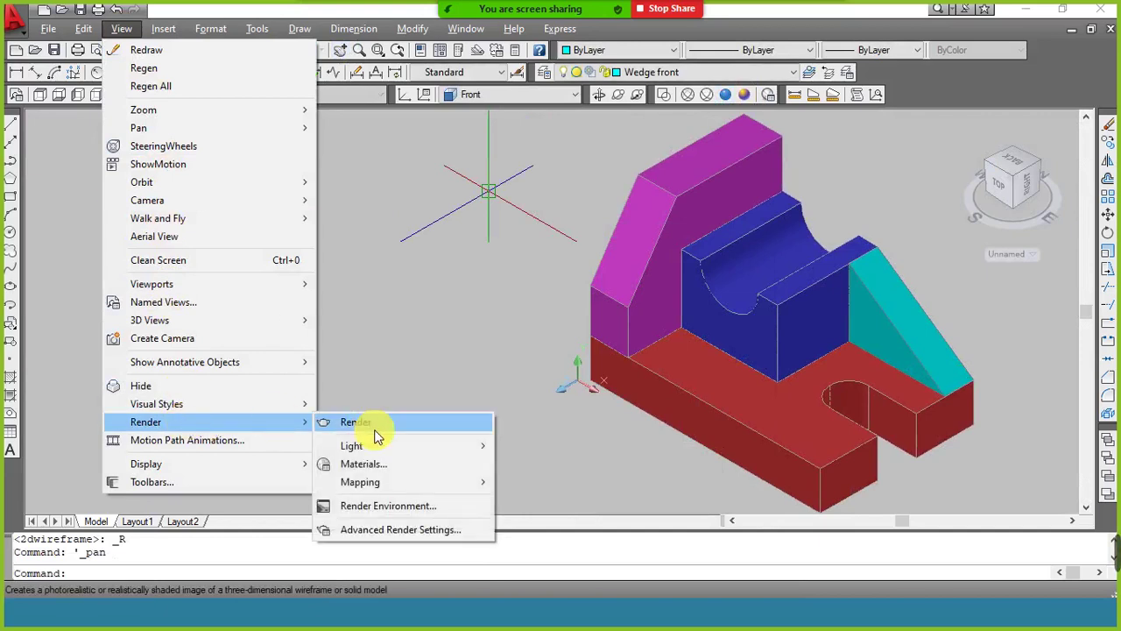
{"action": "left_click", "coordinate": [388, 466]}
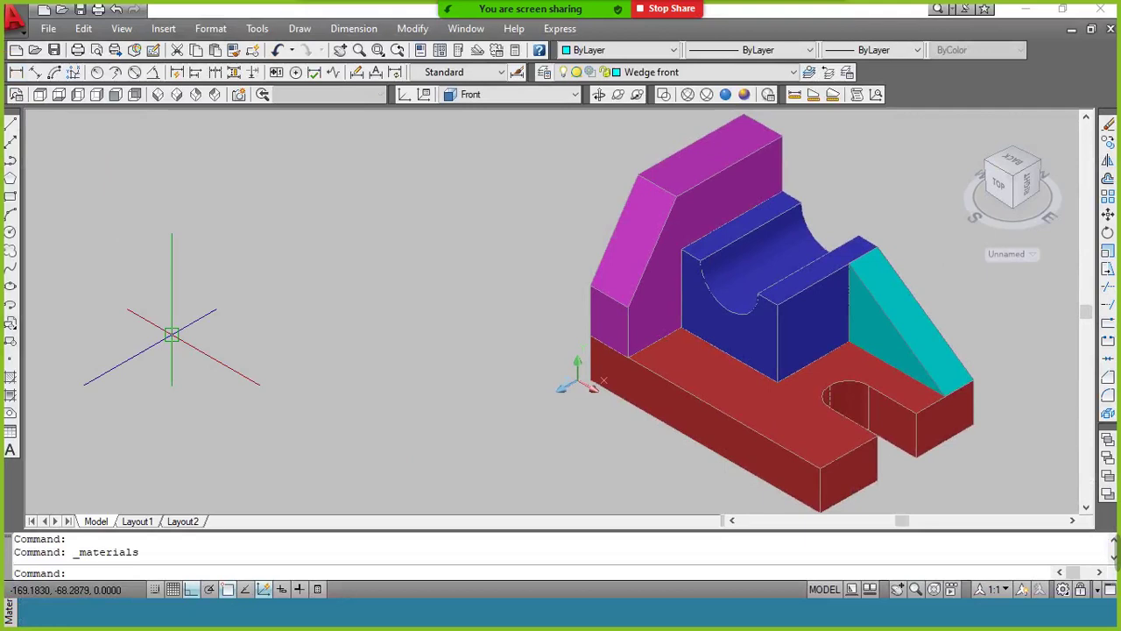
{"action": "left_click", "coordinate": [121, 28]}
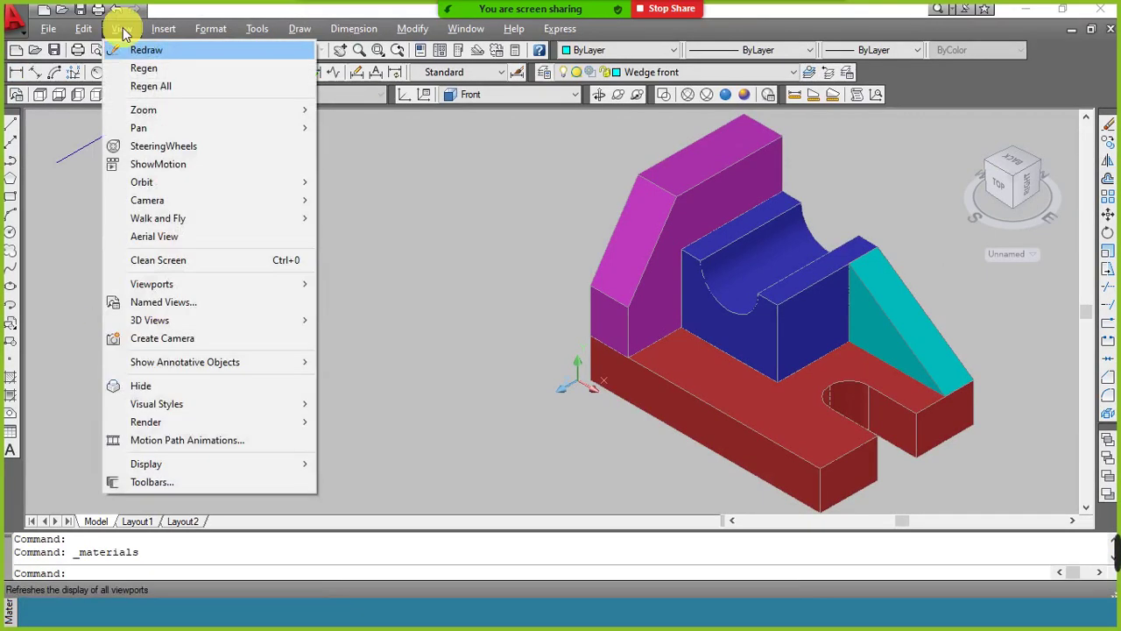
{"action": "mouse_move", "coordinate": [242, 421]}
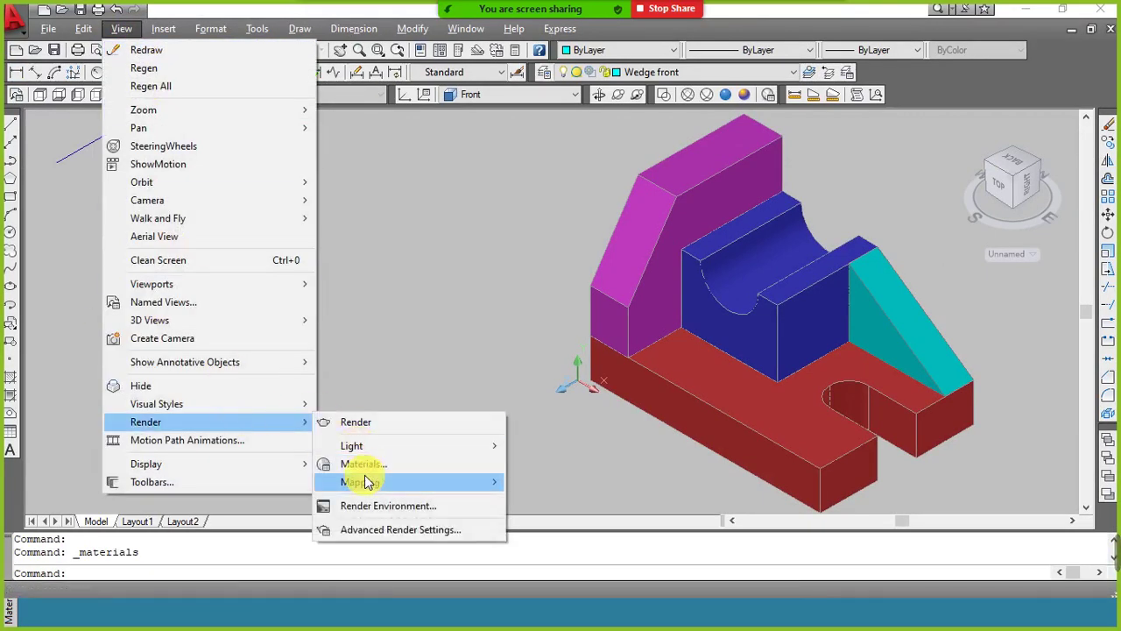
{"action": "left_click", "coordinate": [362, 465]}
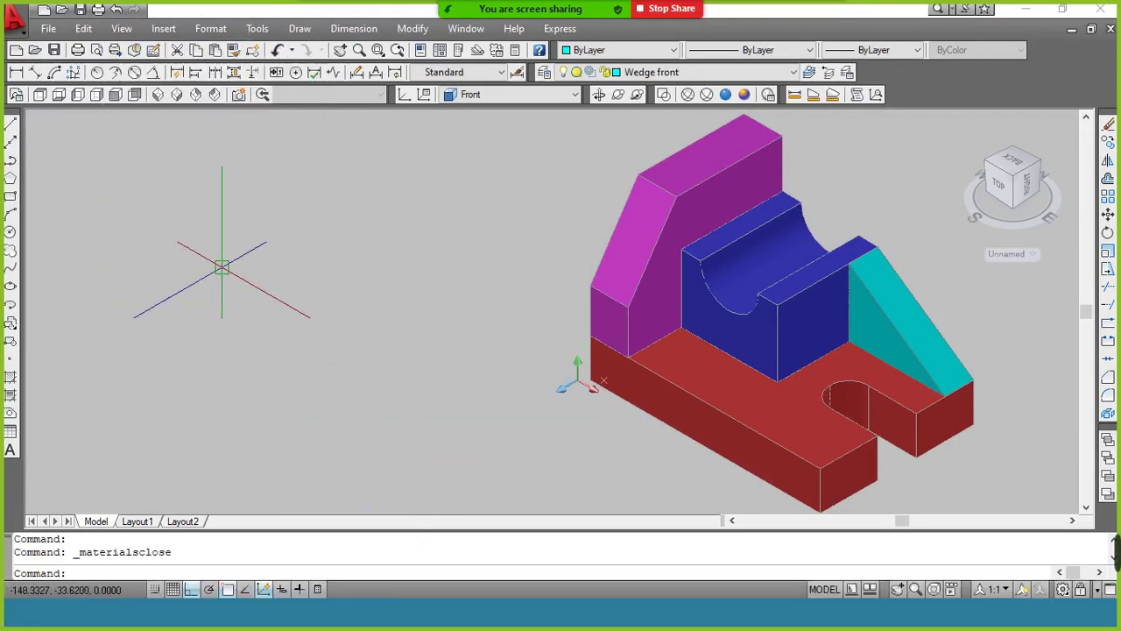
{"action": "left_click", "coordinate": [121, 28]}
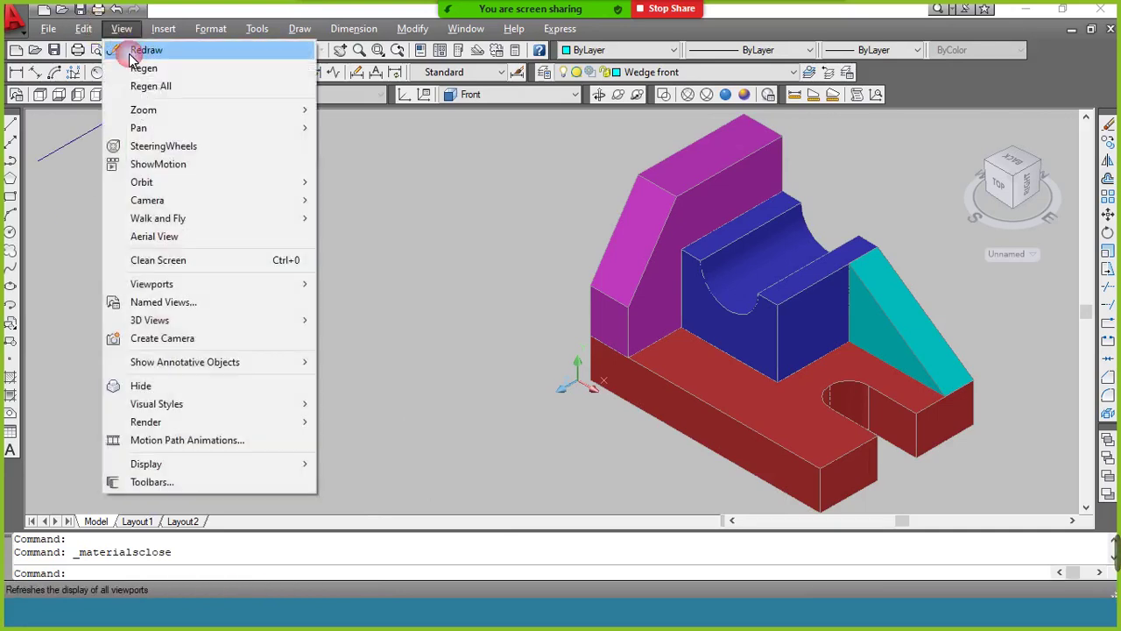
{"action": "mouse_move", "coordinate": [251, 425]}
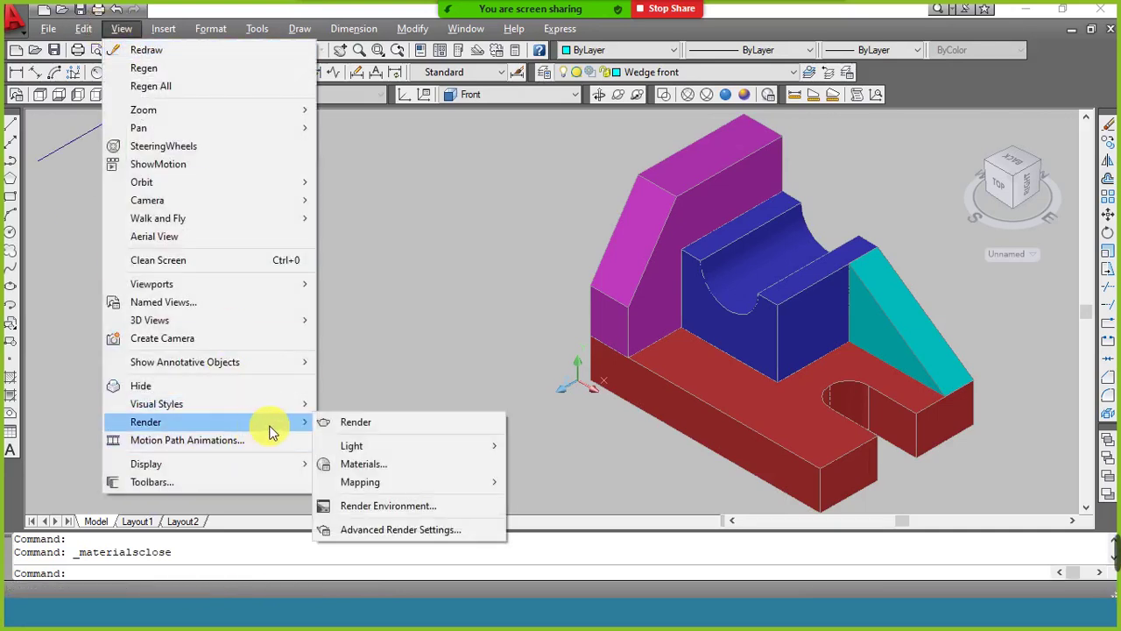
{"action": "left_click", "coordinate": [359, 465]}
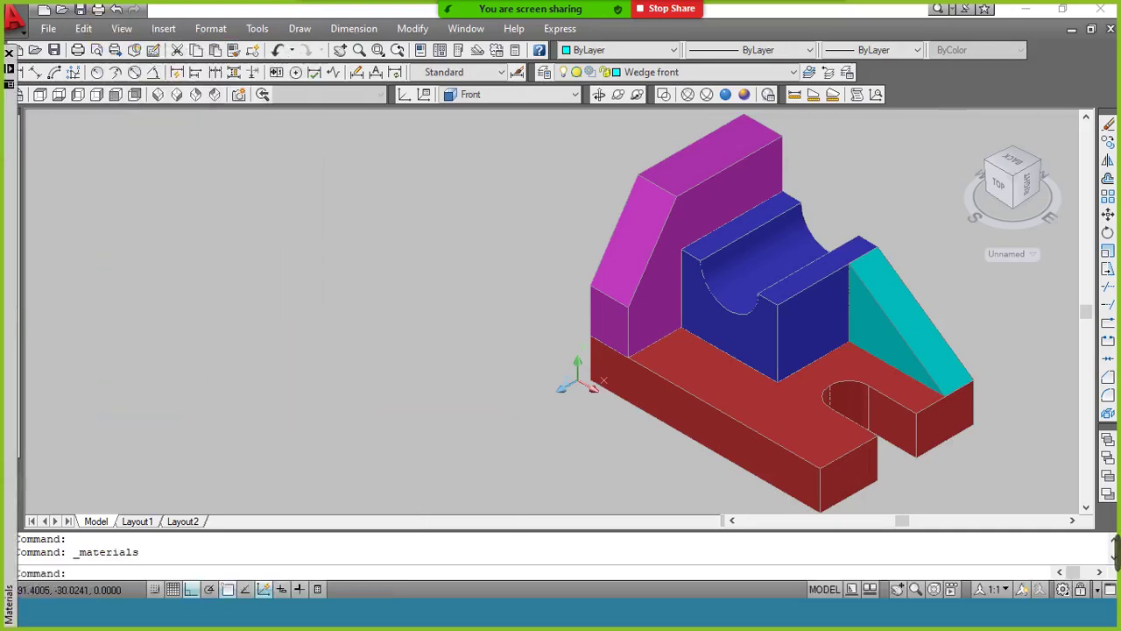
{"action": "mouse_move", "coordinate": [12, 74]}
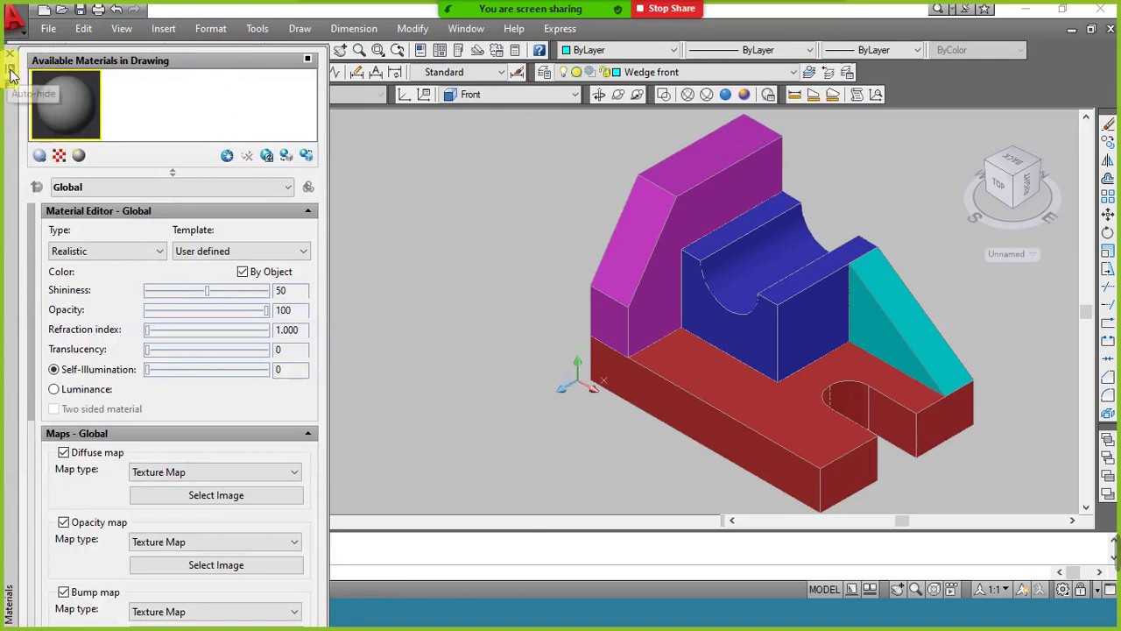
Select the Global material and look through the commands available for it.
{"action": "left_click", "coordinate": [51, 128]}
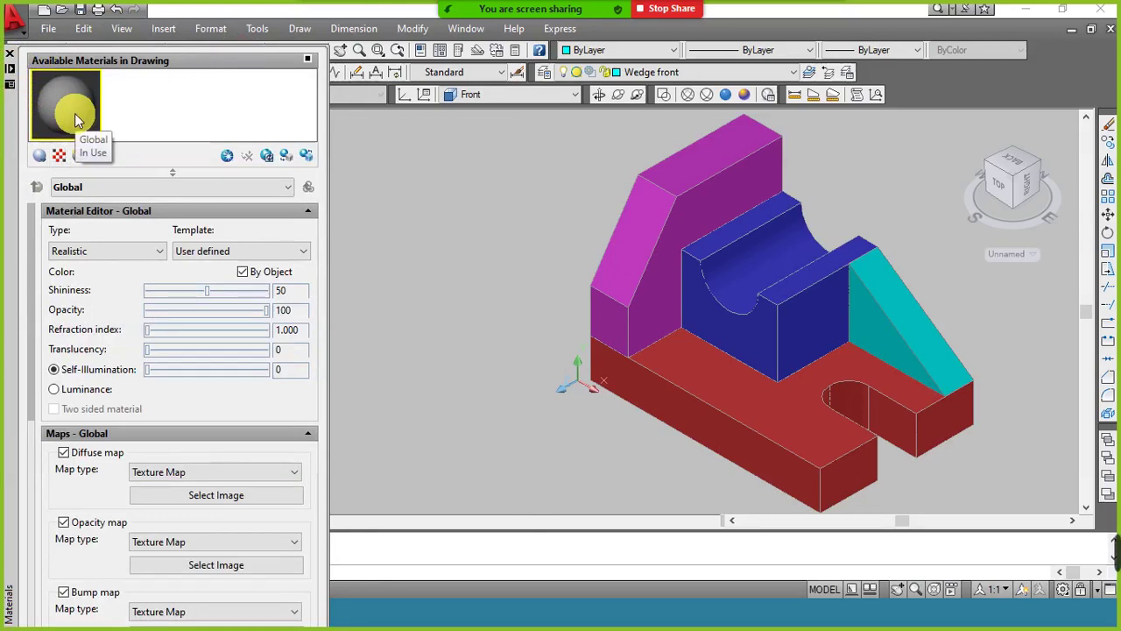
{"action": "right_click", "coordinate": [75, 113]}
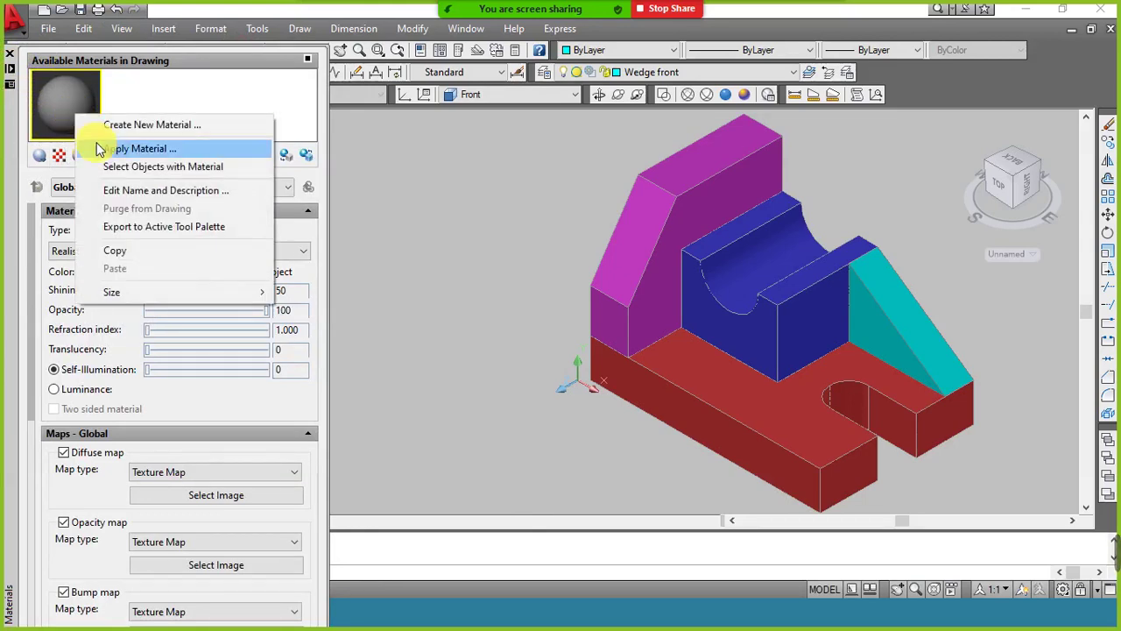
{"action": "left_click", "coordinate": [148, 74]}
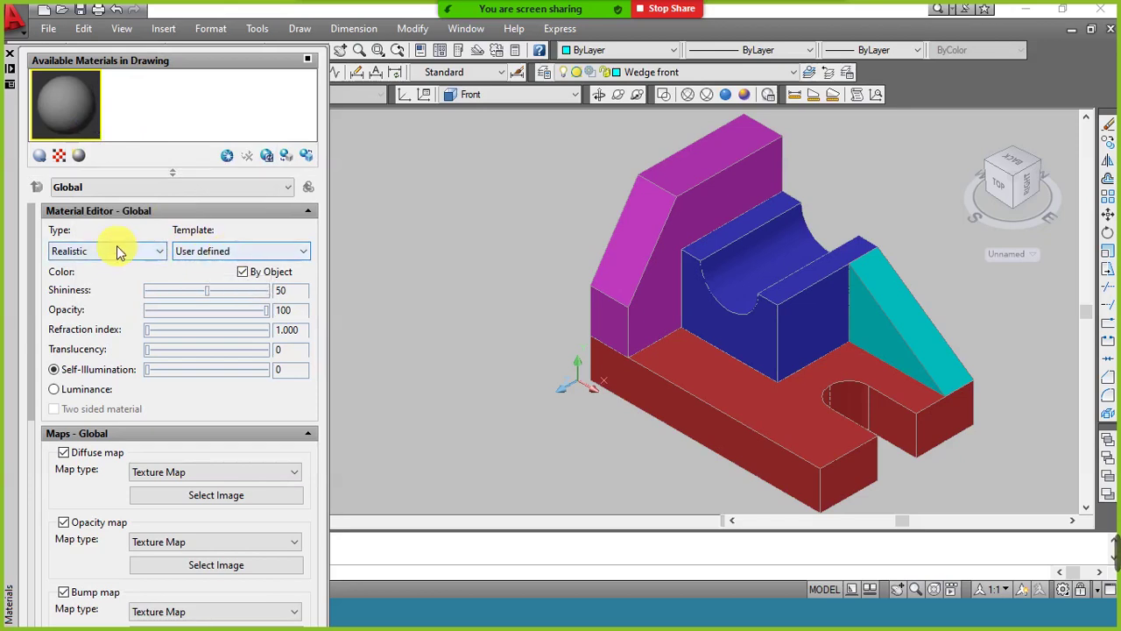
Try the Realistic Metal type with the Metal - Brushed template on the Global material.
{"action": "left_click", "coordinate": [153, 253]}
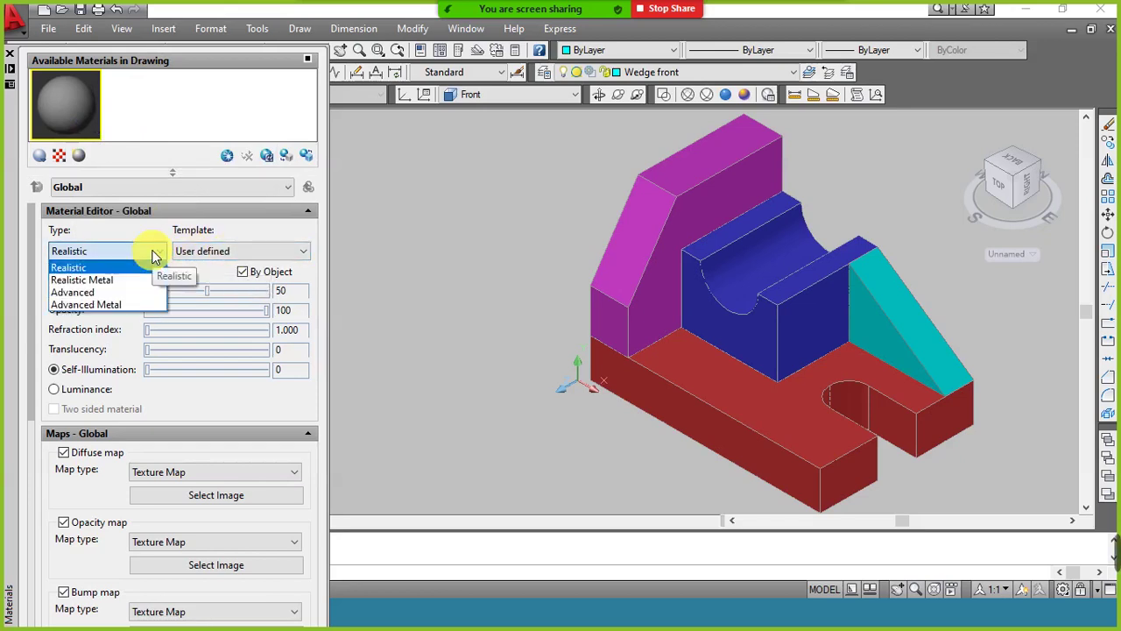
{"action": "left_click", "coordinate": [133, 280]}
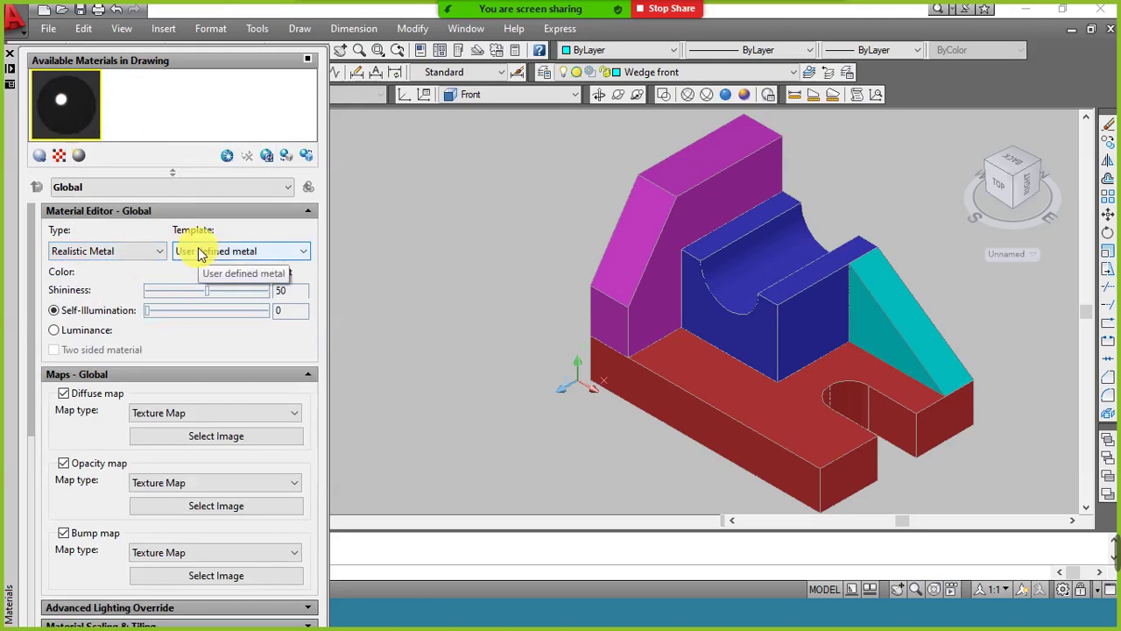
{"action": "left_click", "coordinate": [251, 251]}
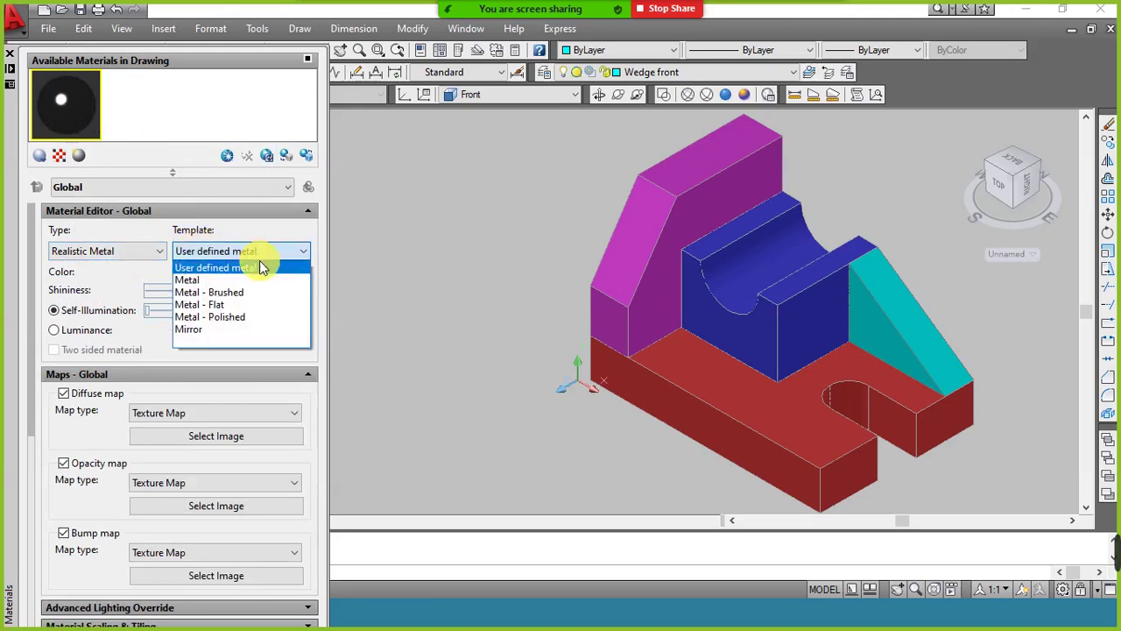
{"action": "left_click", "coordinate": [264, 291]}
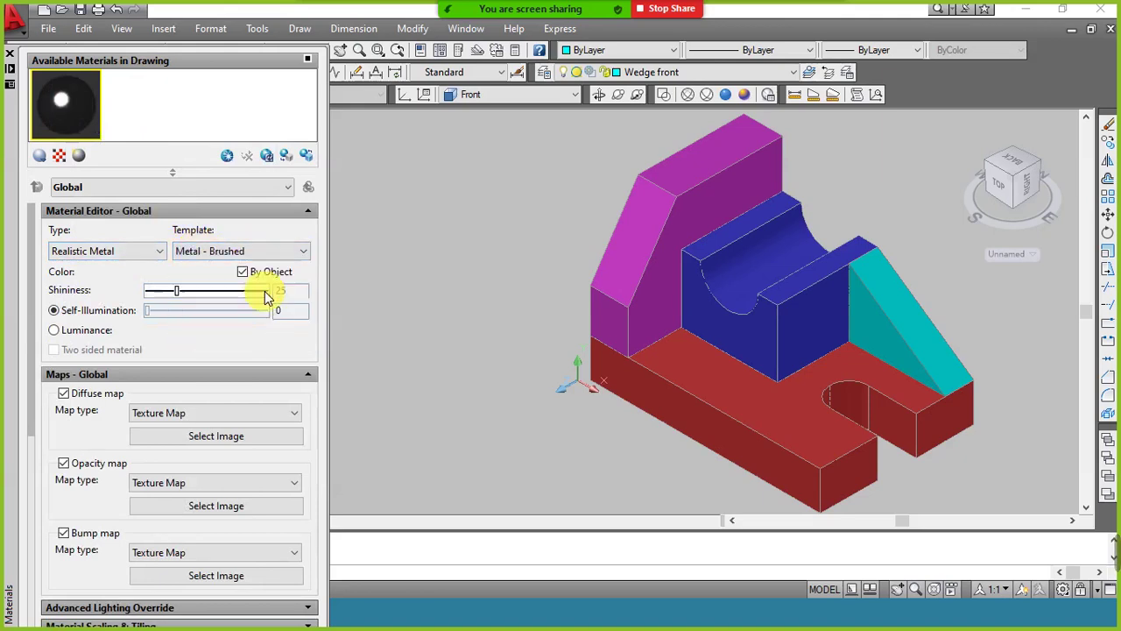
Set the Global material's type to Realistic and its template to Stone.
{"action": "left_click", "coordinate": [158, 253]}
{"action": "left_click", "coordinate": [68, 267]}
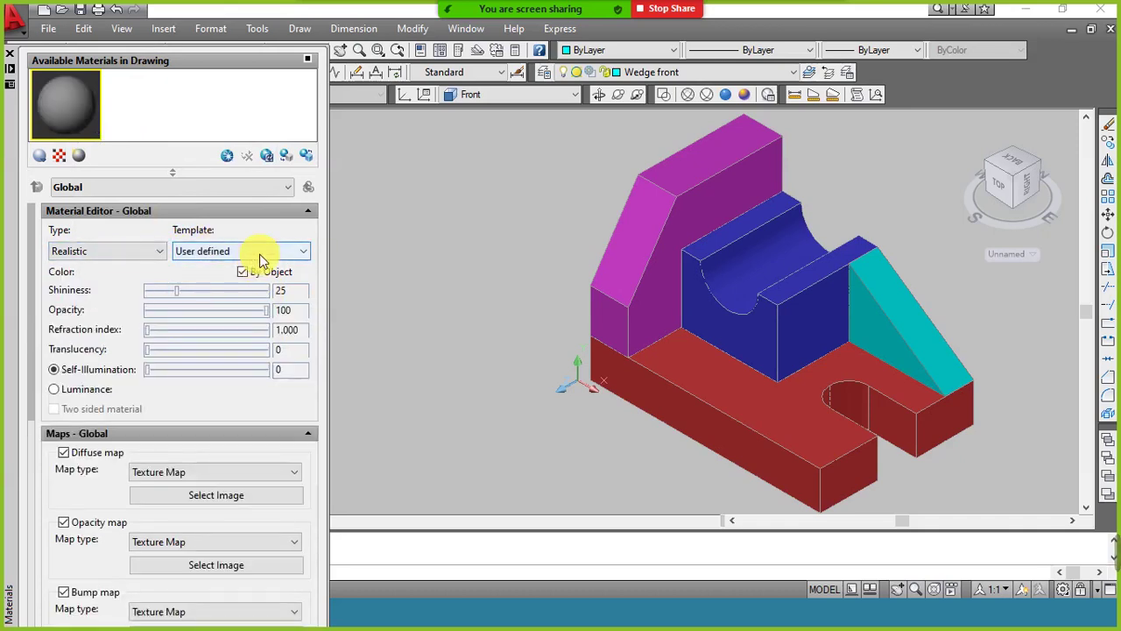
{"action": "left_click", "coordinate": [258, 254]}
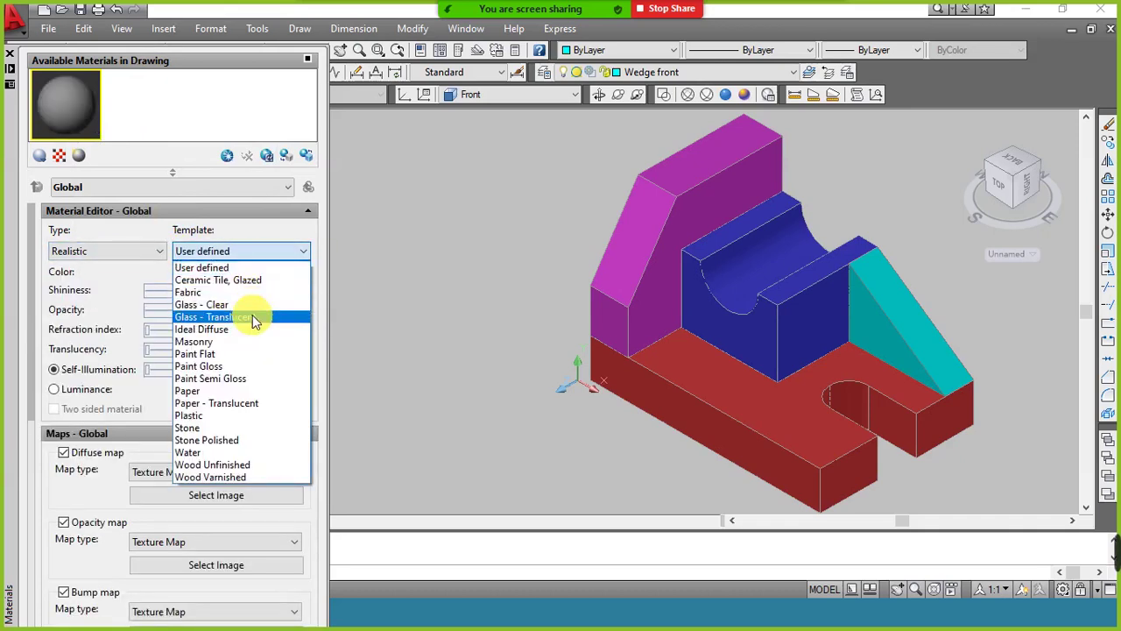
{"action": "left_click", "coordinate": [258, 427]}
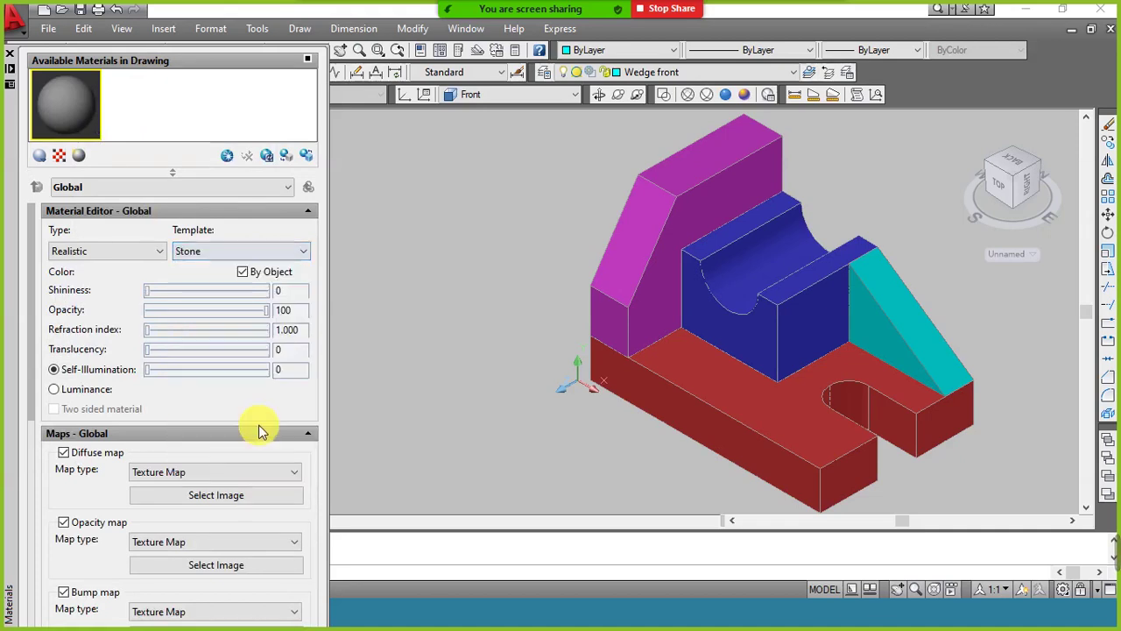
Set the diffuse map type of the Global material to Checker.
{"action": "left_click", "coordinate": [261, 471]}
{"action": "left_click", "coordinate": [253, 500]}
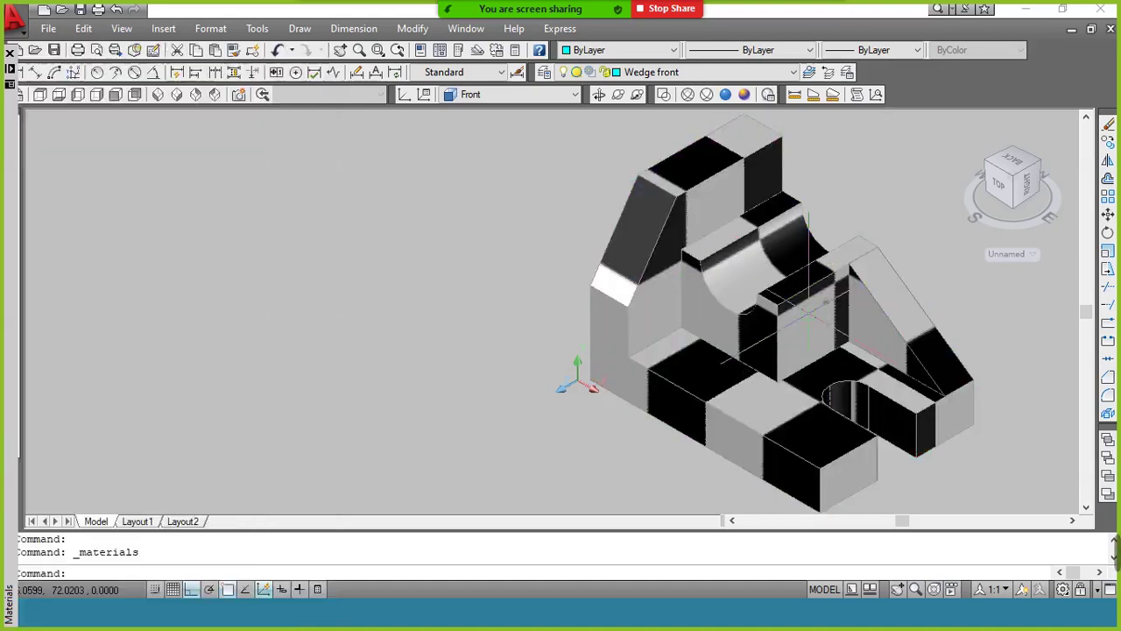
{"action": "mouse_move", "coordinate": [8, 54]}
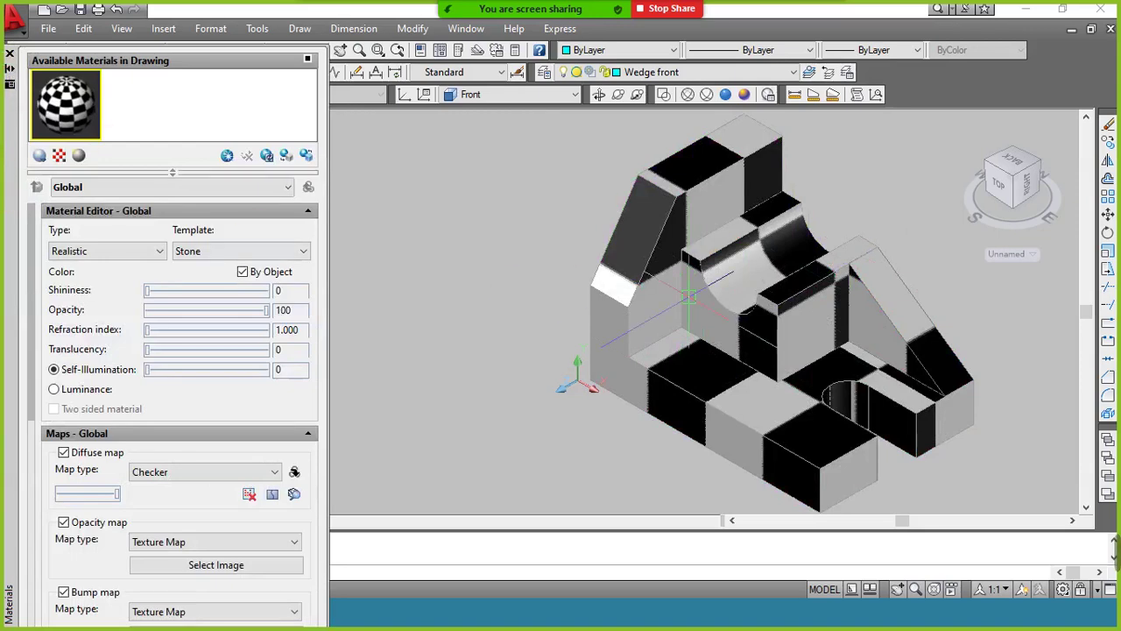
{"action": "left_click", "coordinate": [730, 72]}
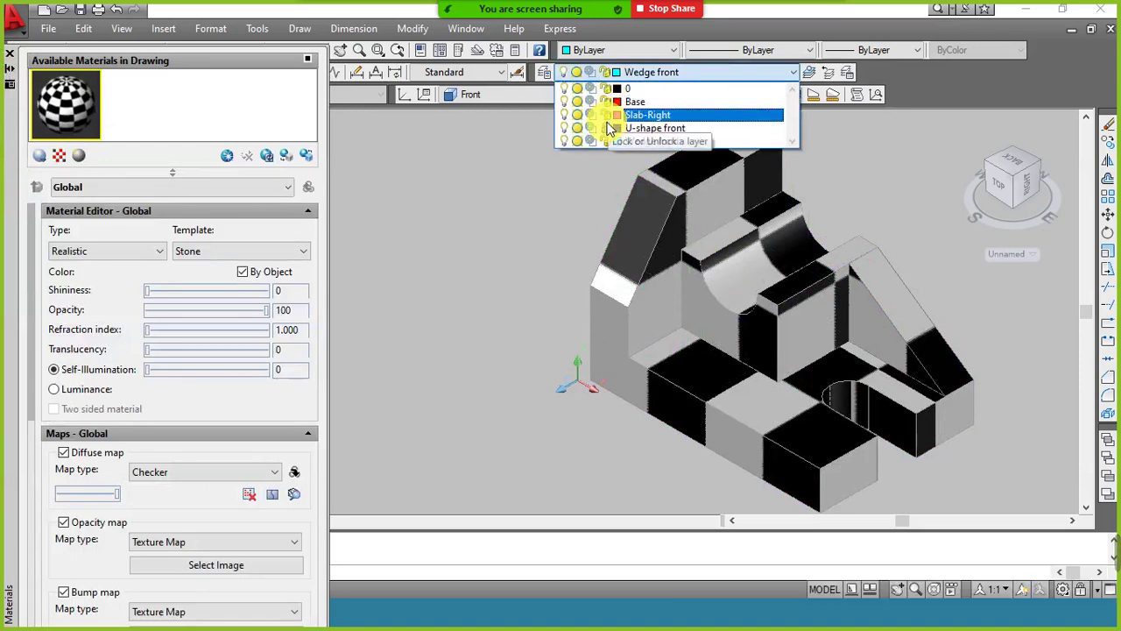
{"action": "left_click", "coordinate": [472, 256]}
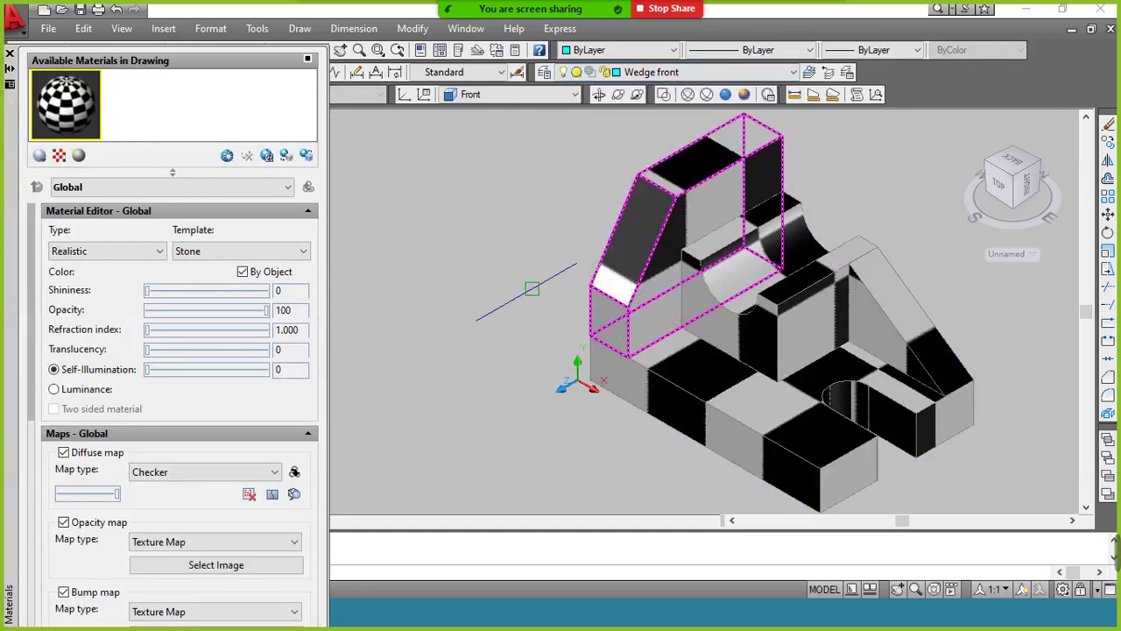
Create a new material named Material 1 and base it on the Plastic template.
{"action": "left_click", "coordinate": [258, 111]}
{"action": "left_click", "coordinate": [95, 101]}
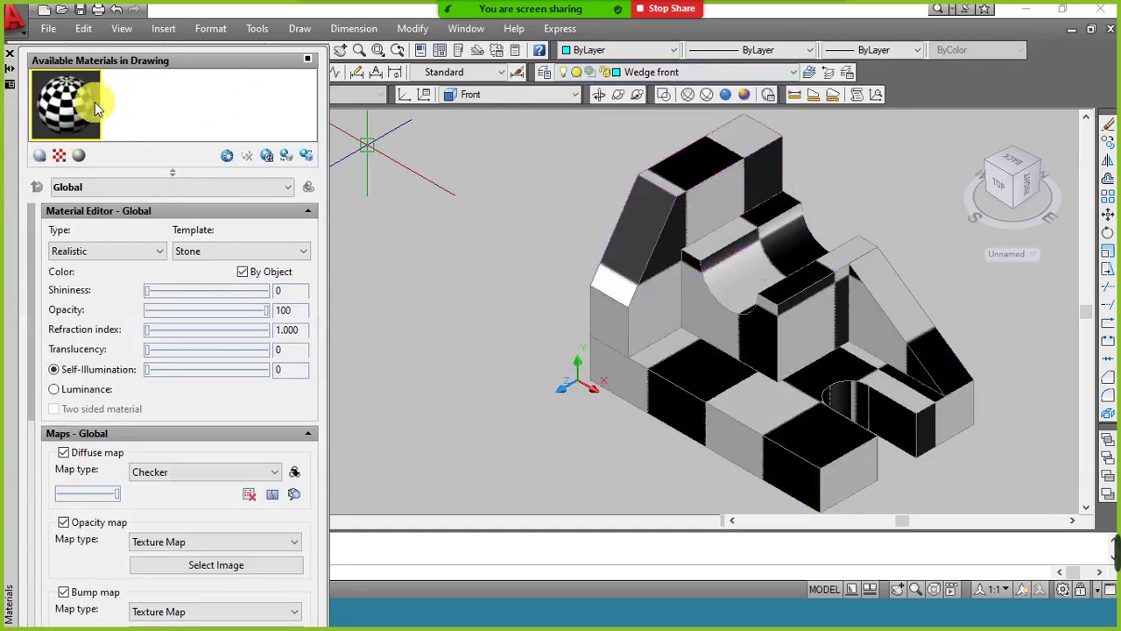
{"action": "right_click", "coordinate": [90, 106]}
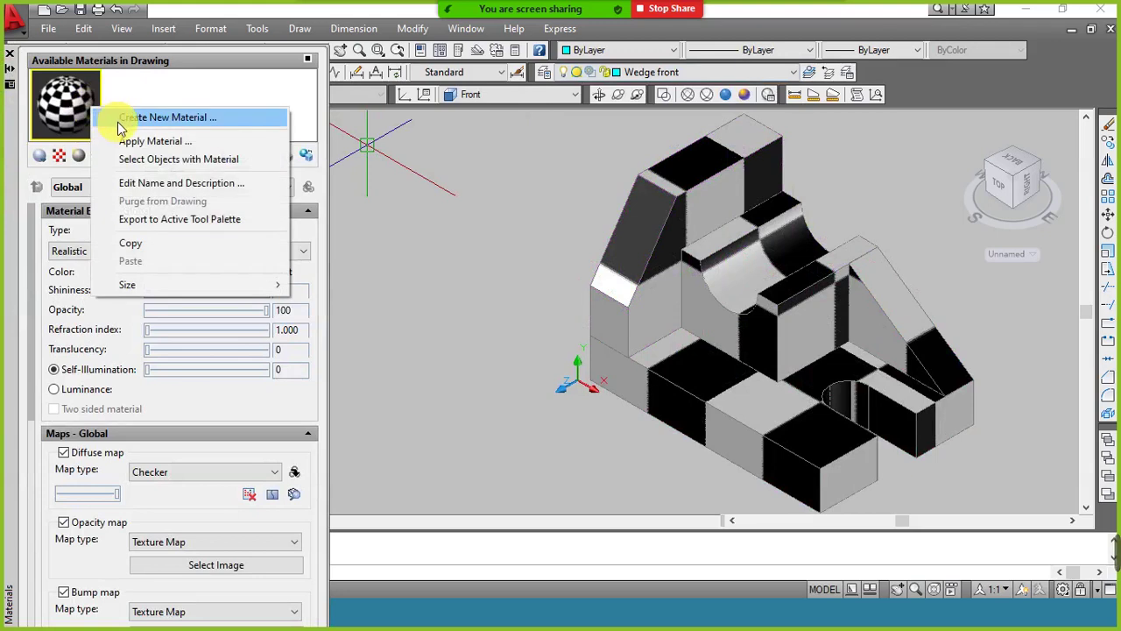
{"action": "left_click", "coordinate": [109, 116]}
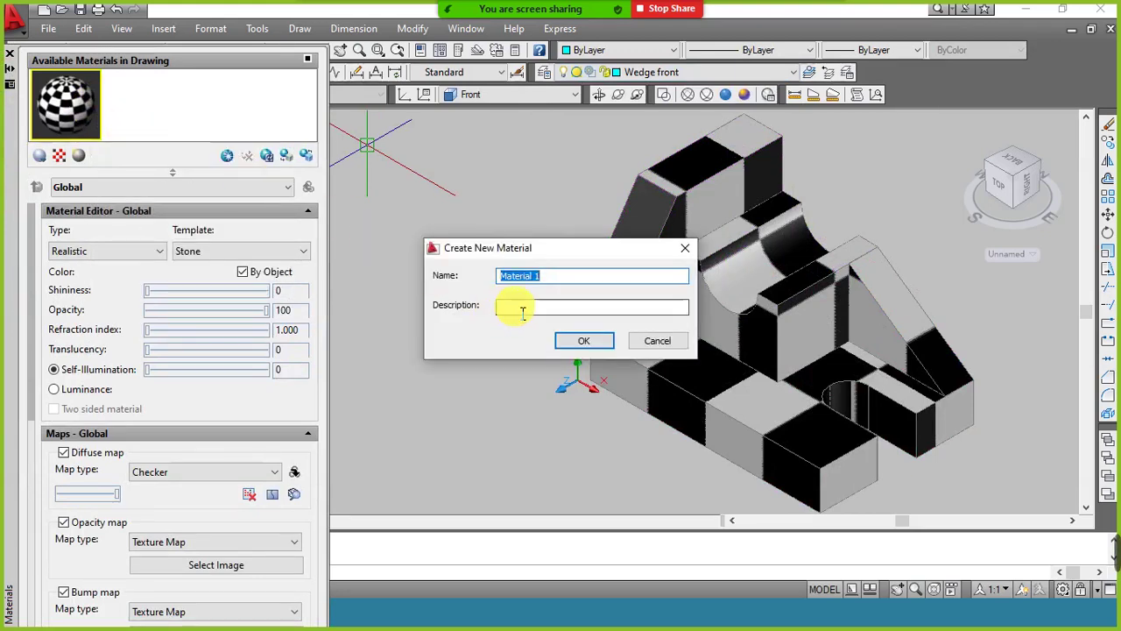
{"action": "left_click", "coordinate": [574, 343]}
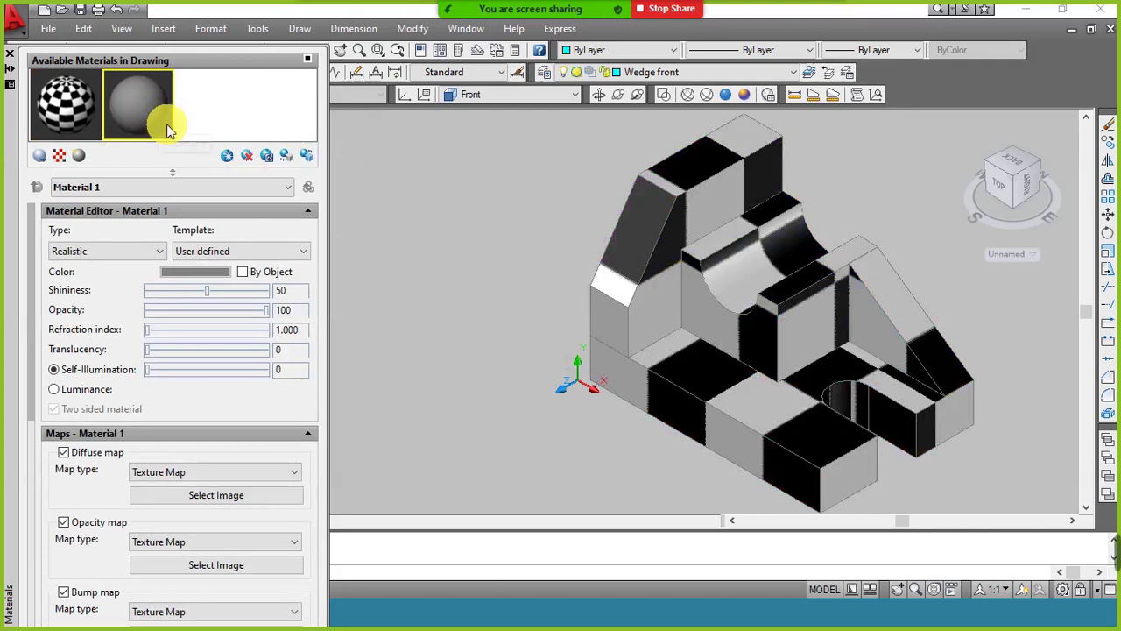
{"action": "left_click", "coordinate": [263, 255]}
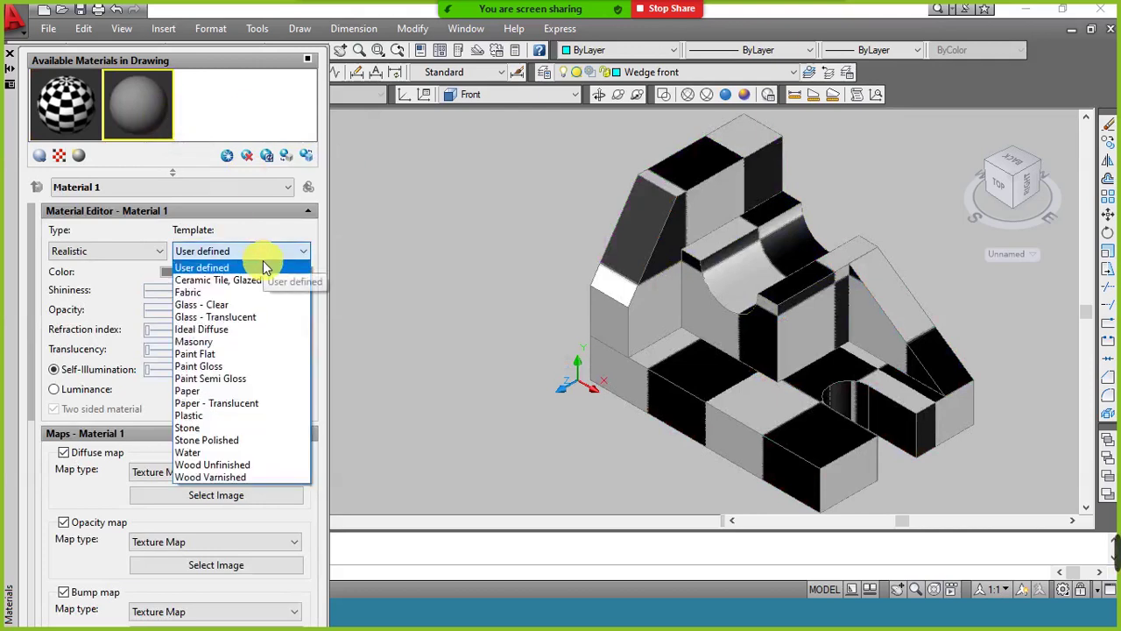
{"action": "left_click", "coordinate": [262, 417]}
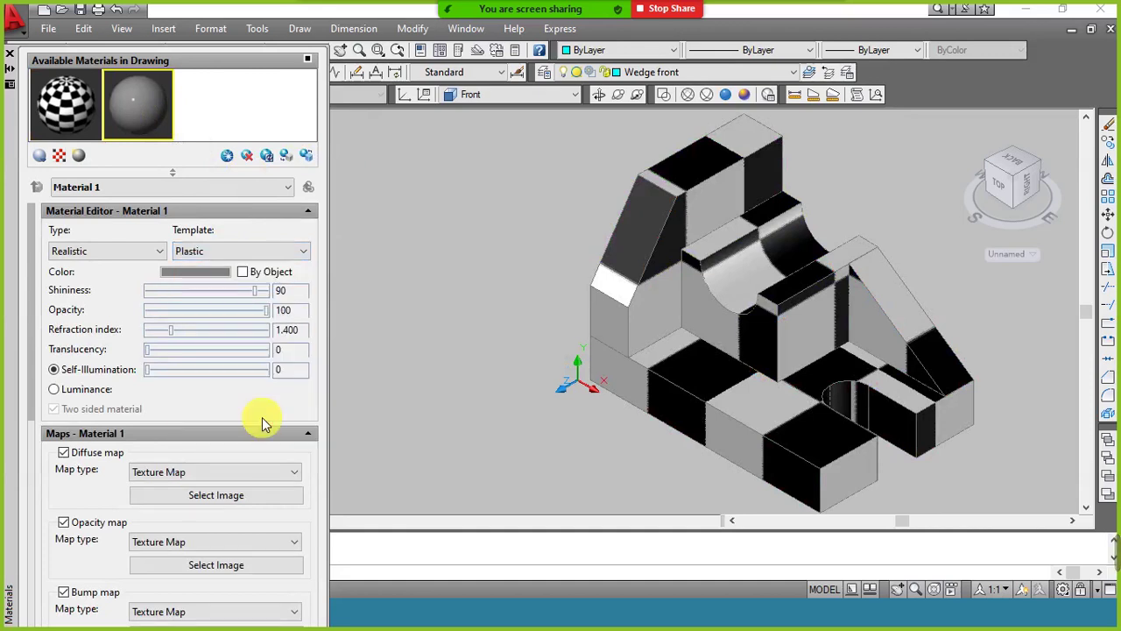
Set Material 1's diffuse map to Marble and apply the material to the slotted base block.
{"action": "left_click", "coordinate": [275, 473]}
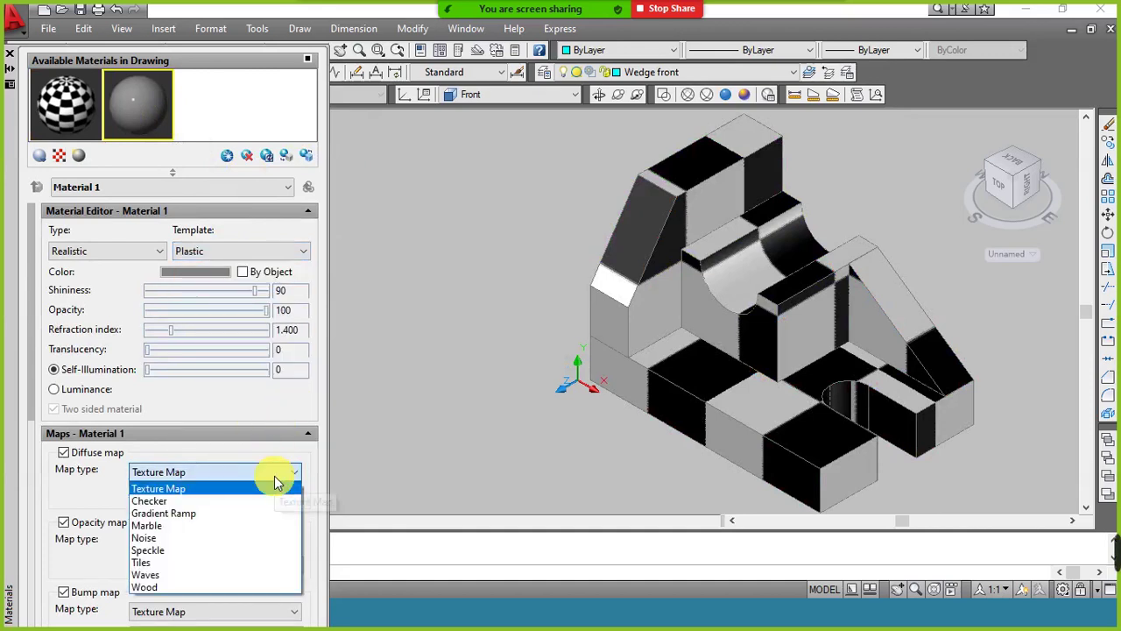
{"action": "left_click", "coordinate": [263, 525]}
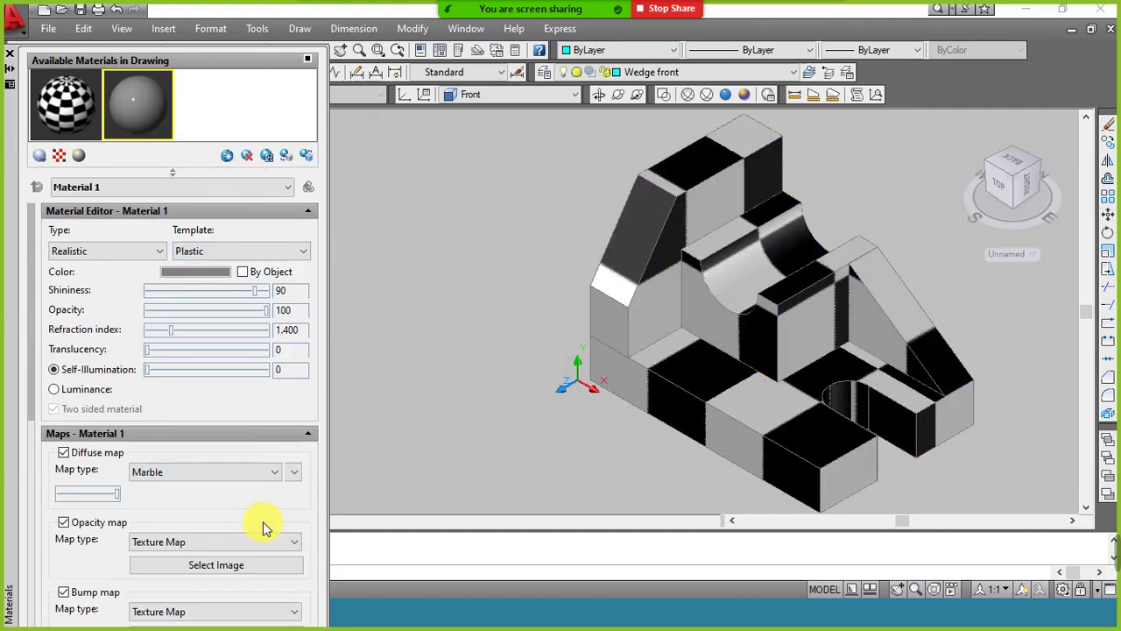
{"action": "right_click", "coordinate": [130, 118]}
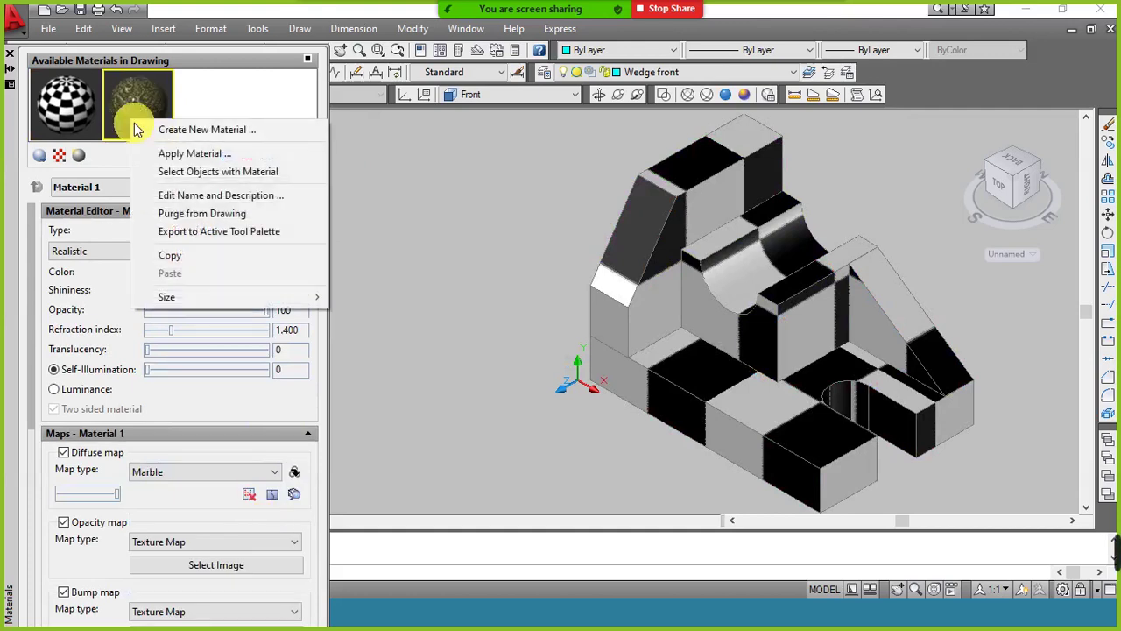
{"action": "left_click", "coordinate": [175, 154]}
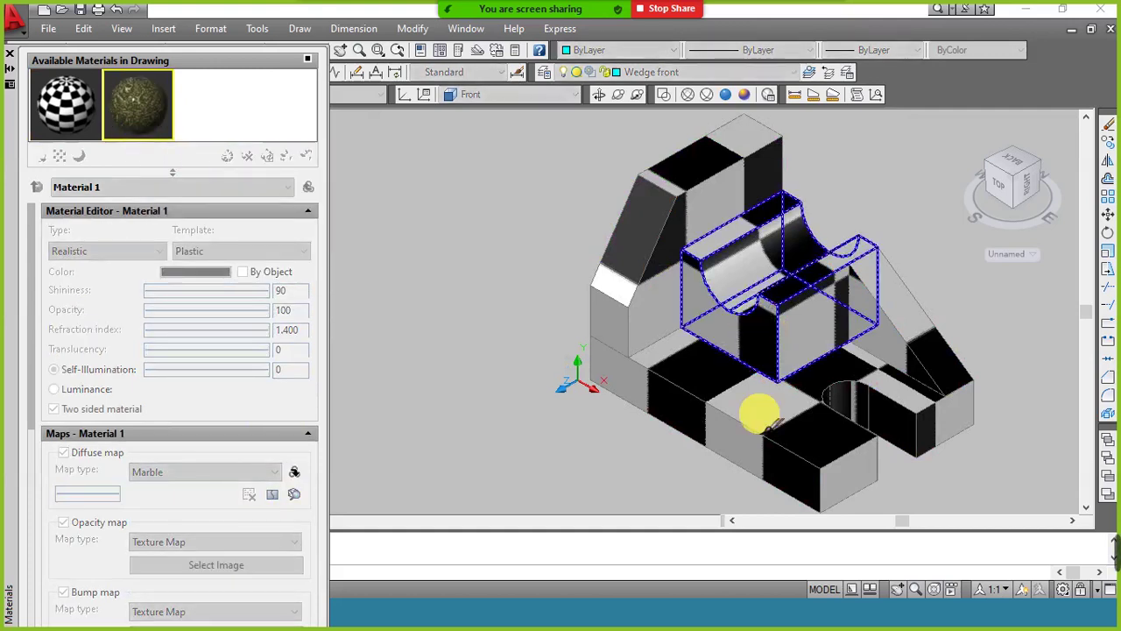
{"action": "left_click", "coordinate": [752, 429]}
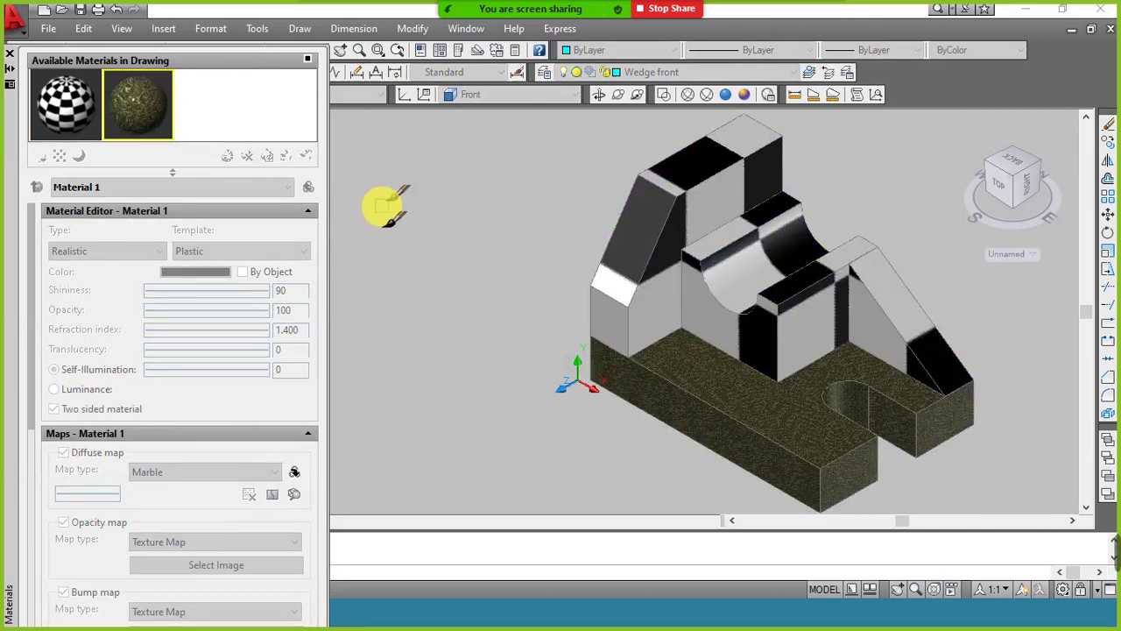
{"action": "key", "text": "Escape"}
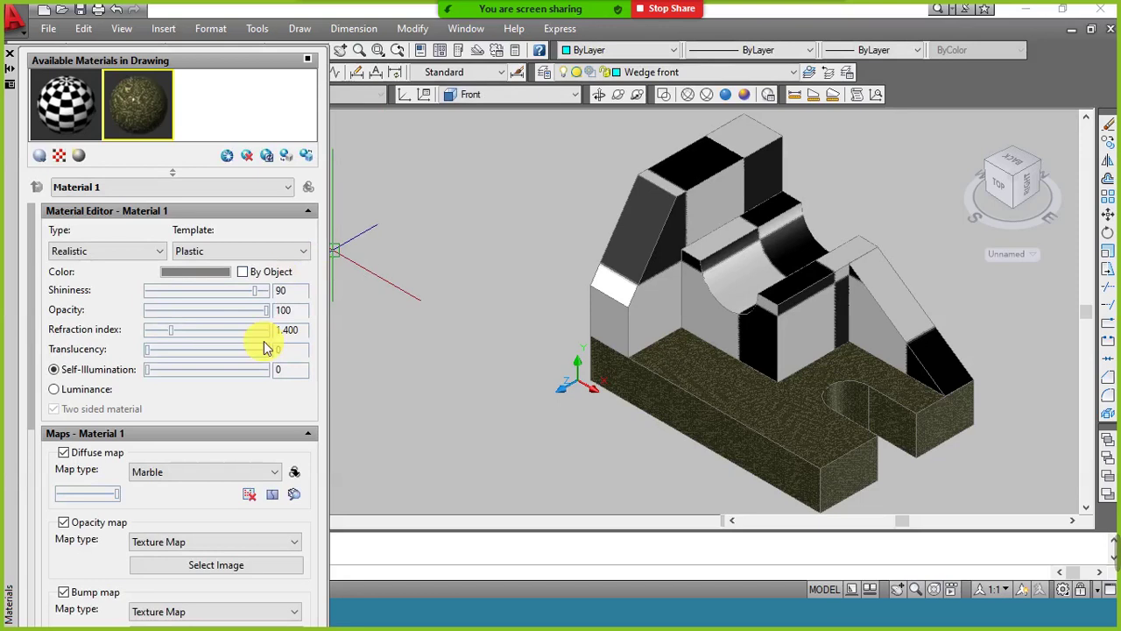
Try the Tiles diffuse map on Material 1, and change the map type to Texture Map.
{"action": "left_click", "coordinate": [266, 471]}
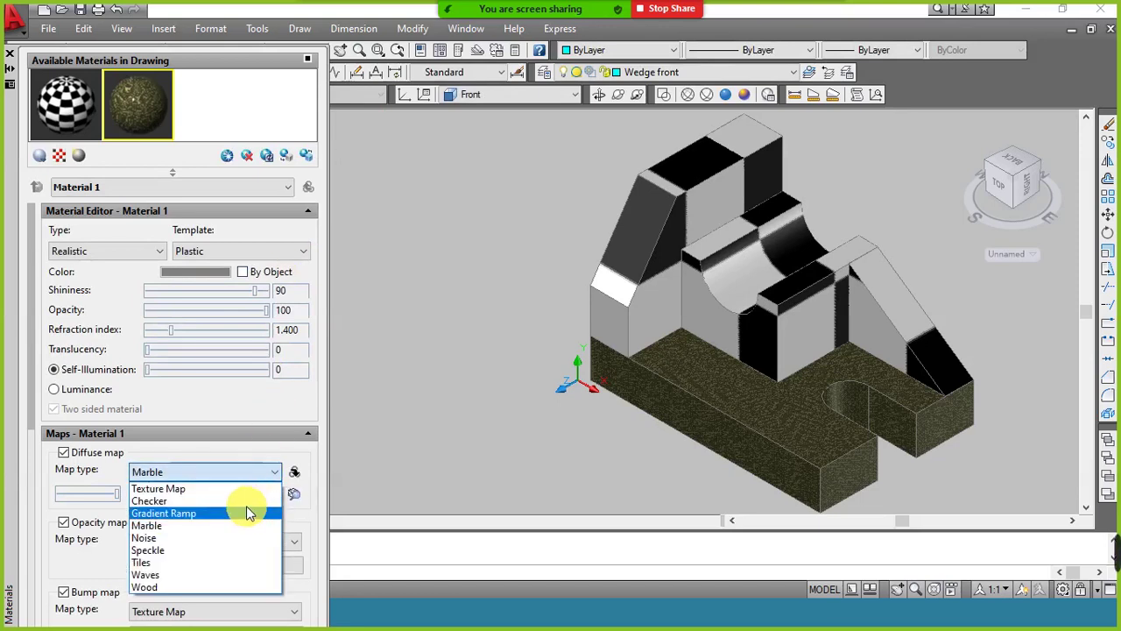
{"action": "left_click", "coordinate": [248, 562]}
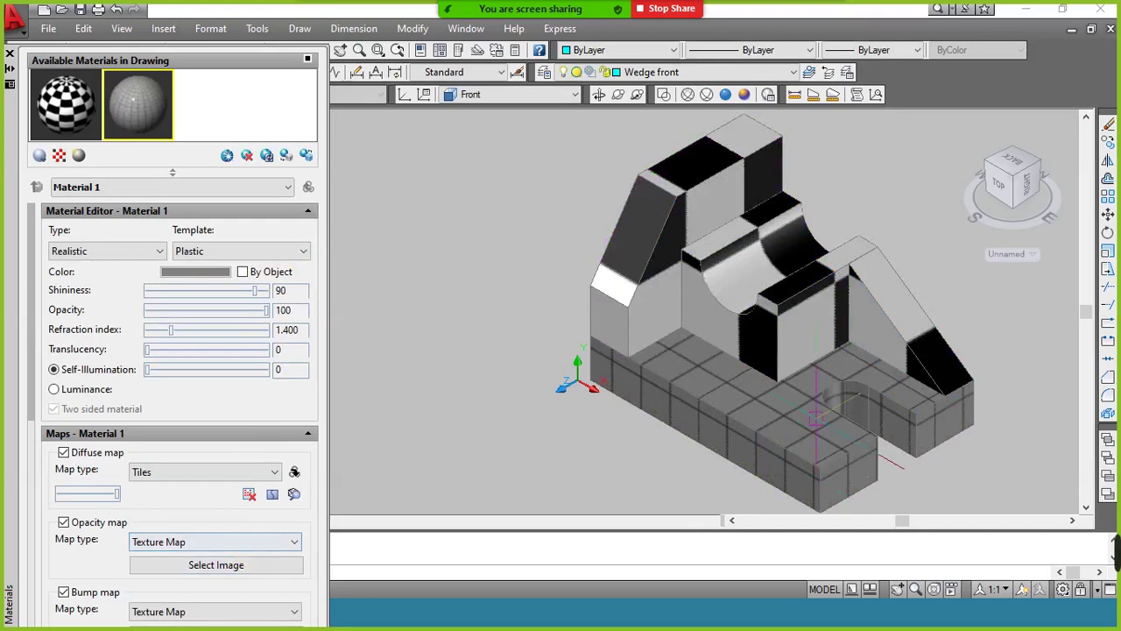
{"action": "left_click", "coordinate": [244, 472]}
{"action": "left_click", "coordinate": [244, 488]}
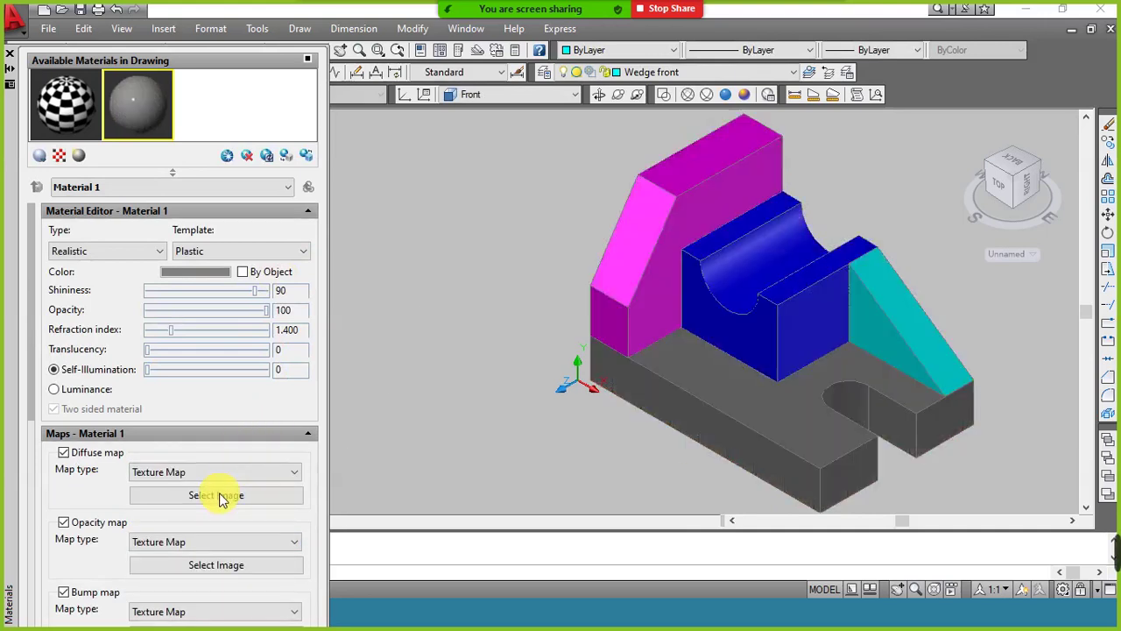
Load the Finishes.Flooring.Wood.Plank.Beech image from the Textures folder as Material 1's diffuse texture.
{"action": "left_click", "coordinate": [219, 496]}
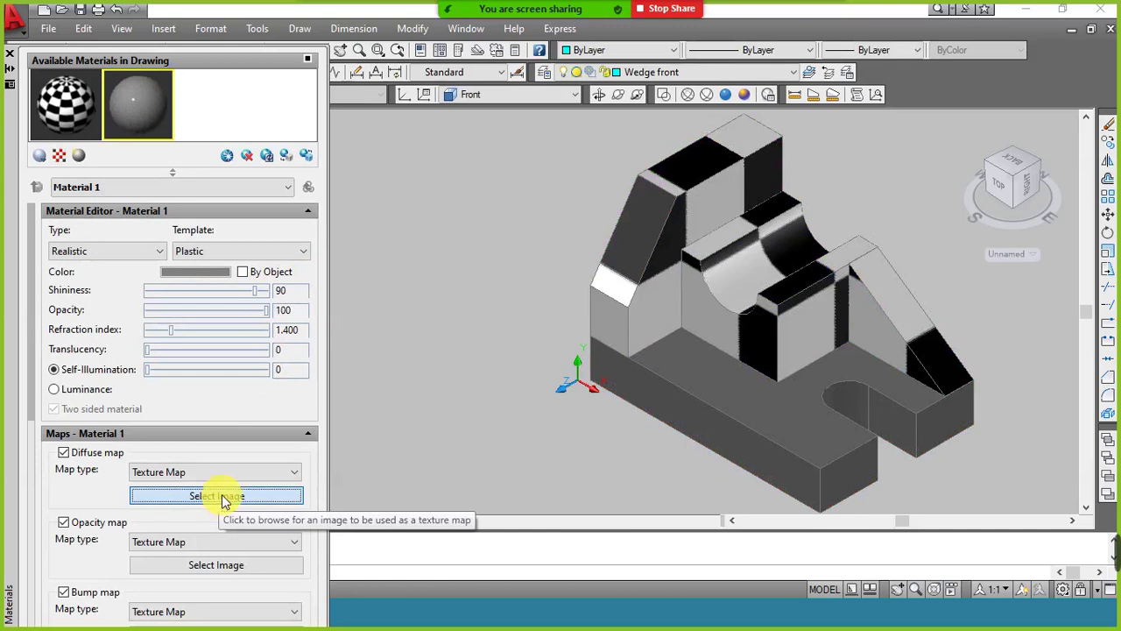
{"action": "left_click", "coordinate": [224, 497]}
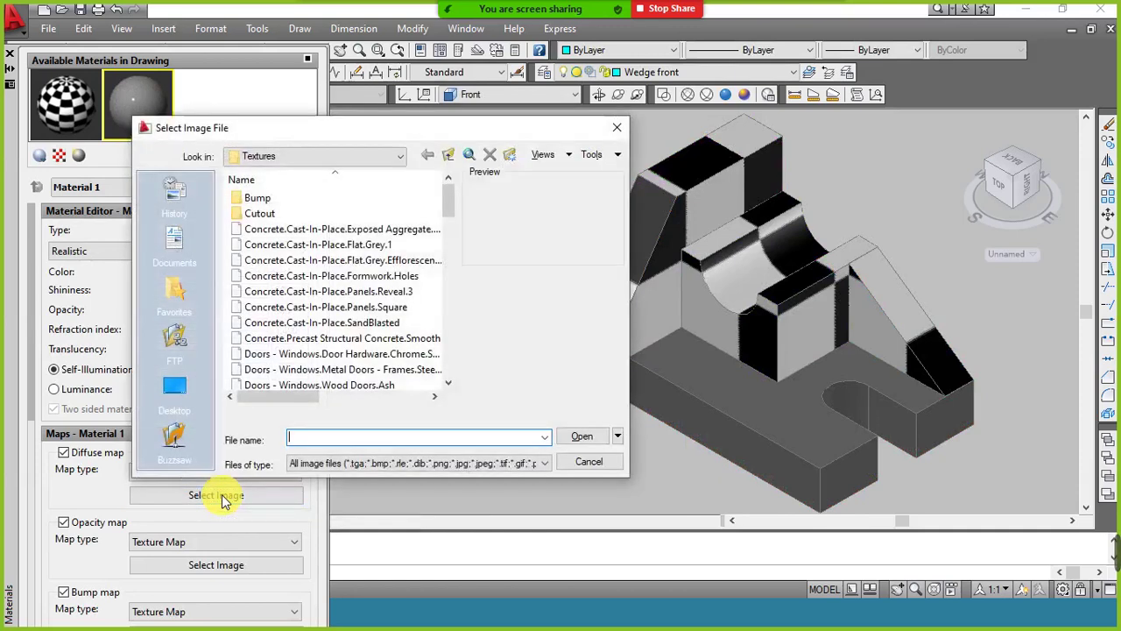
{"action": "left_click", "coordinate": [320, 230]}
{"action": "left_click", "coordinate": [337, 260]}
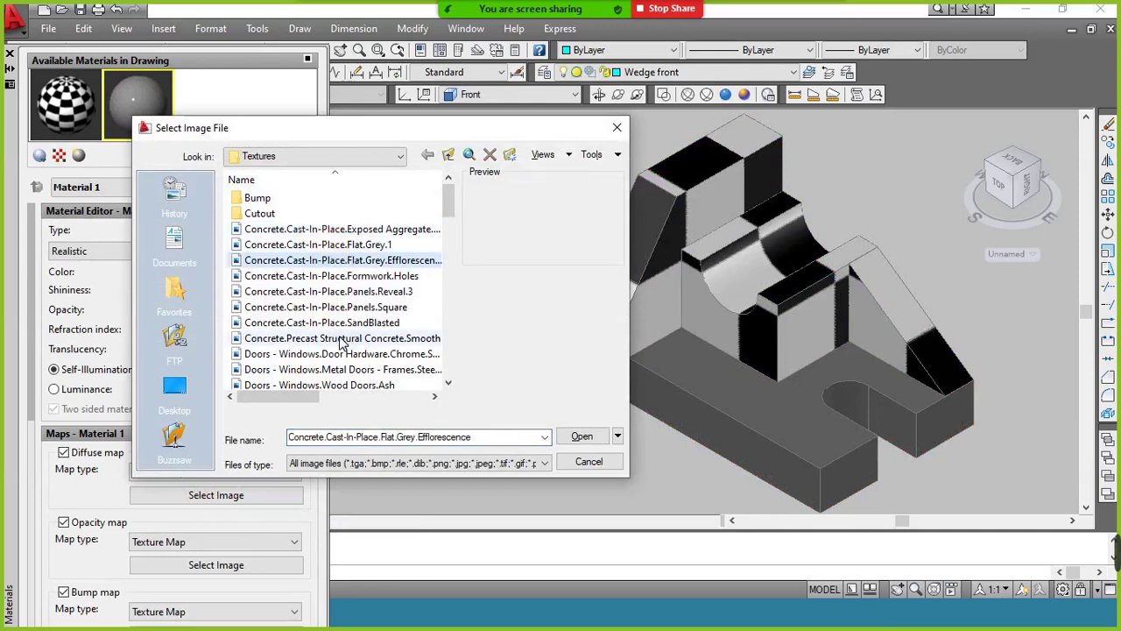
{"action": "left_click", "coordinate": [339, 340]}
{"action": "scroll", "coordinate": [339, 342], "scroll_direction": "down", "scroll_amount": 4}
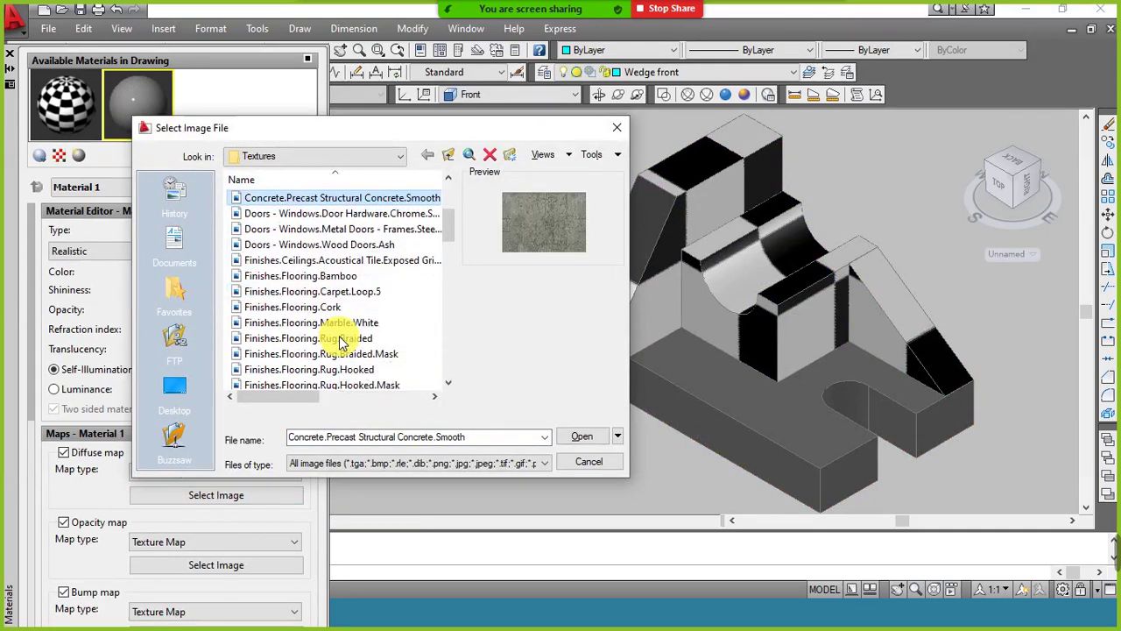
{"action": "left_click", "coordinate": [342, 324]}
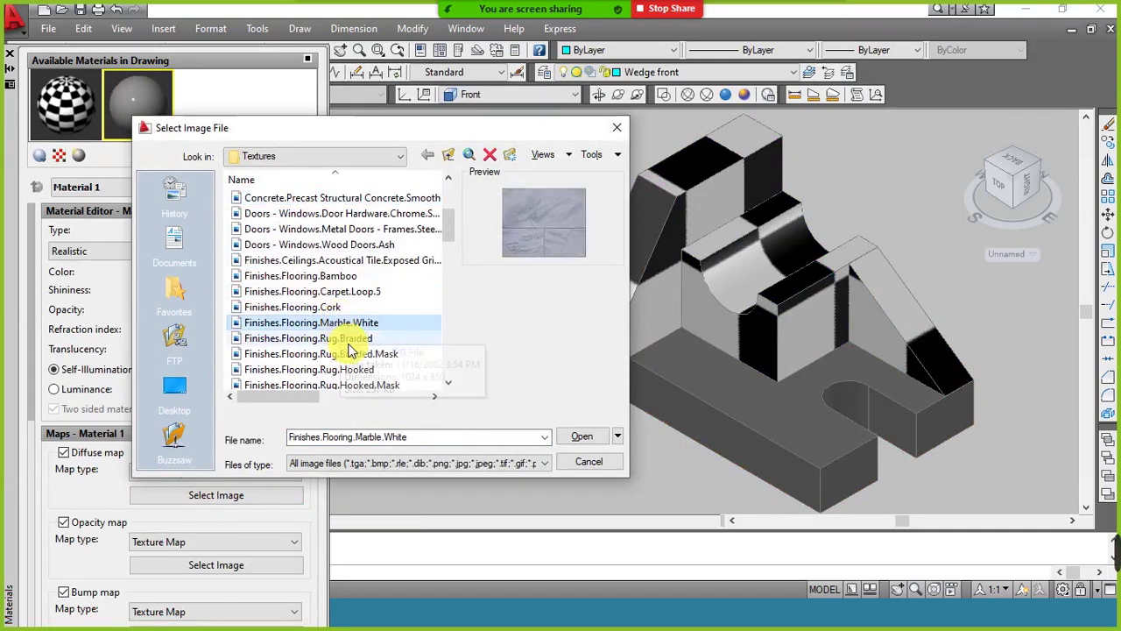
{"action": "scroll", "coordinate": [350, 351], "scroll_direction": "down", "scroll_amount": 3}
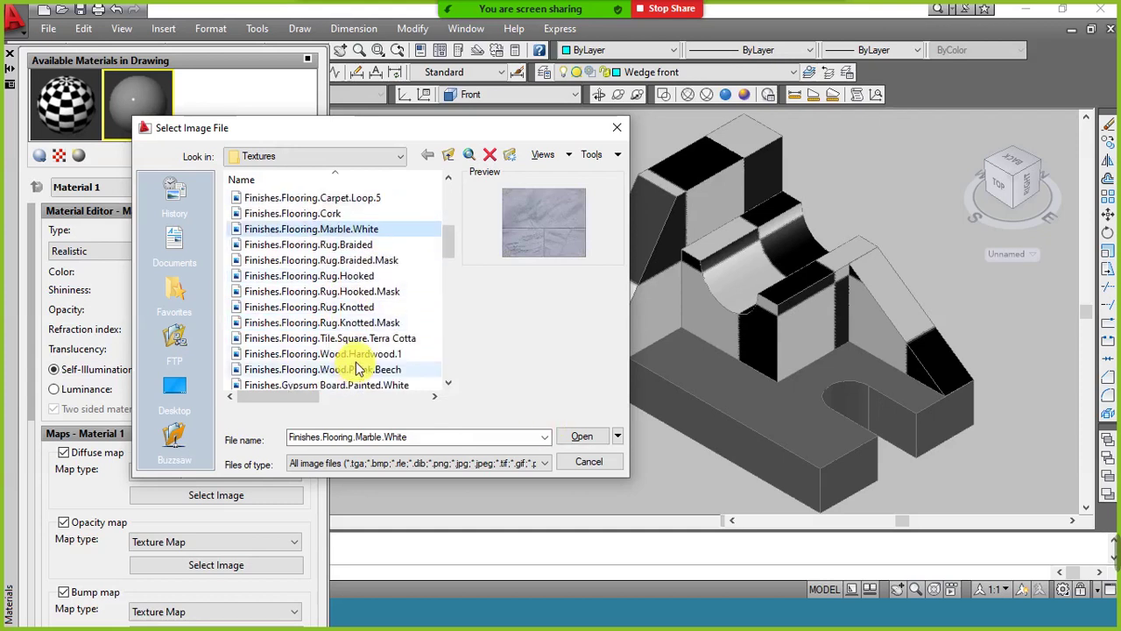
{"action": "scroll", "coordinate": [361, 358], "scroll_direction": "down", "scroll_amount": 1}
{"action": "left_click", "coordinate": [361, 276]}
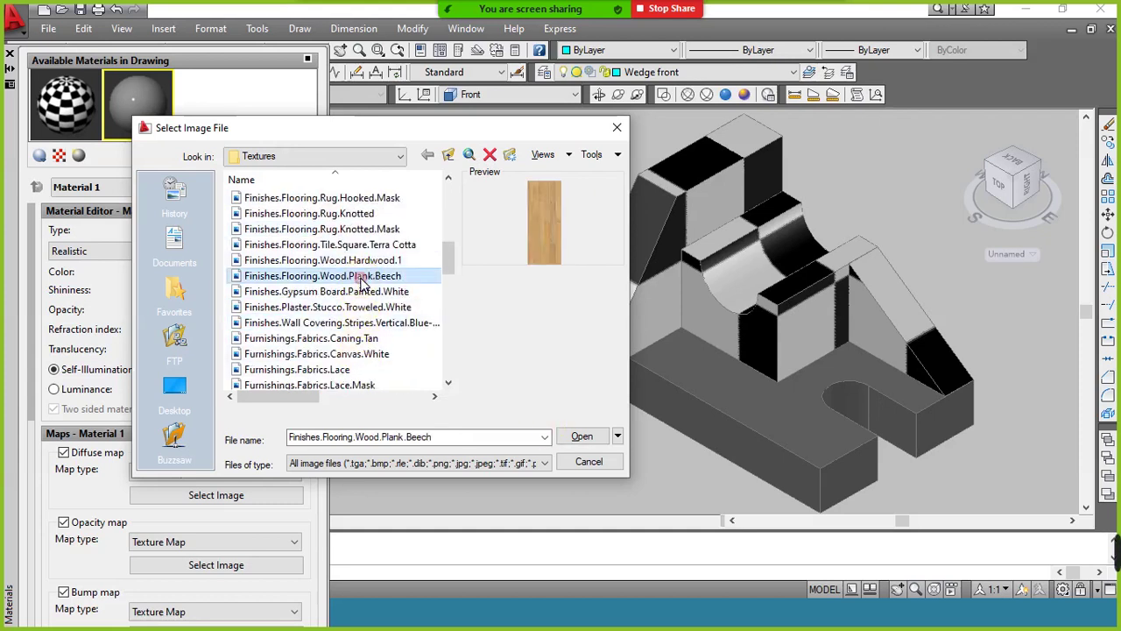
{"action": "left_click", "coordinate": [582, 435]}
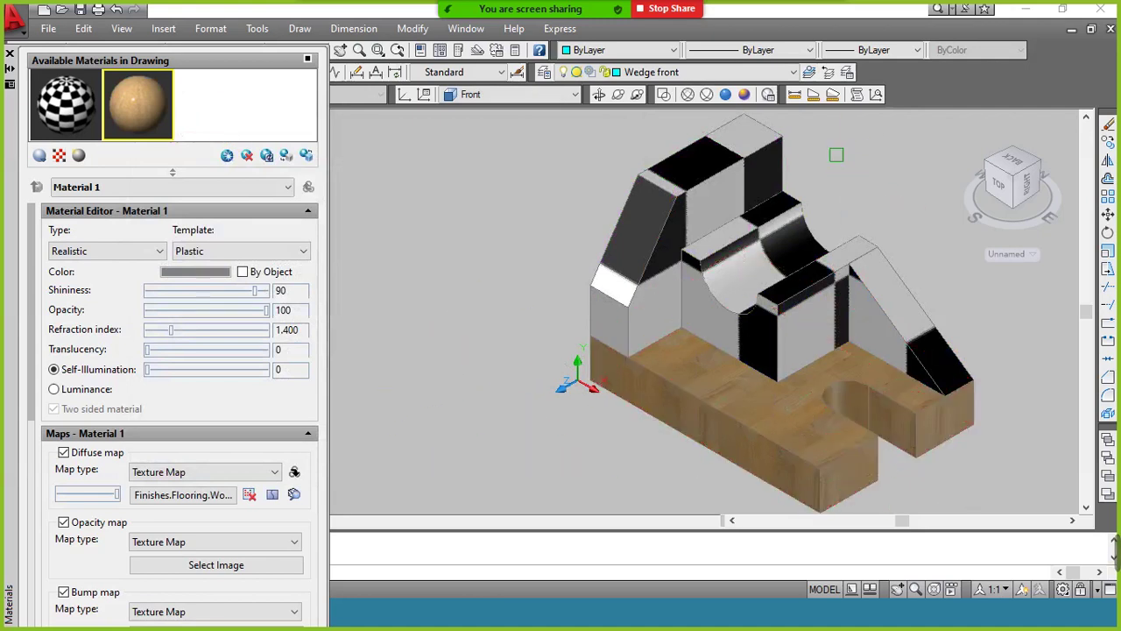
View the model in the Conceptual visual style for comparison, and return to the Realistic style.
{"action": "left_click", "coordinate": [723, 97]}
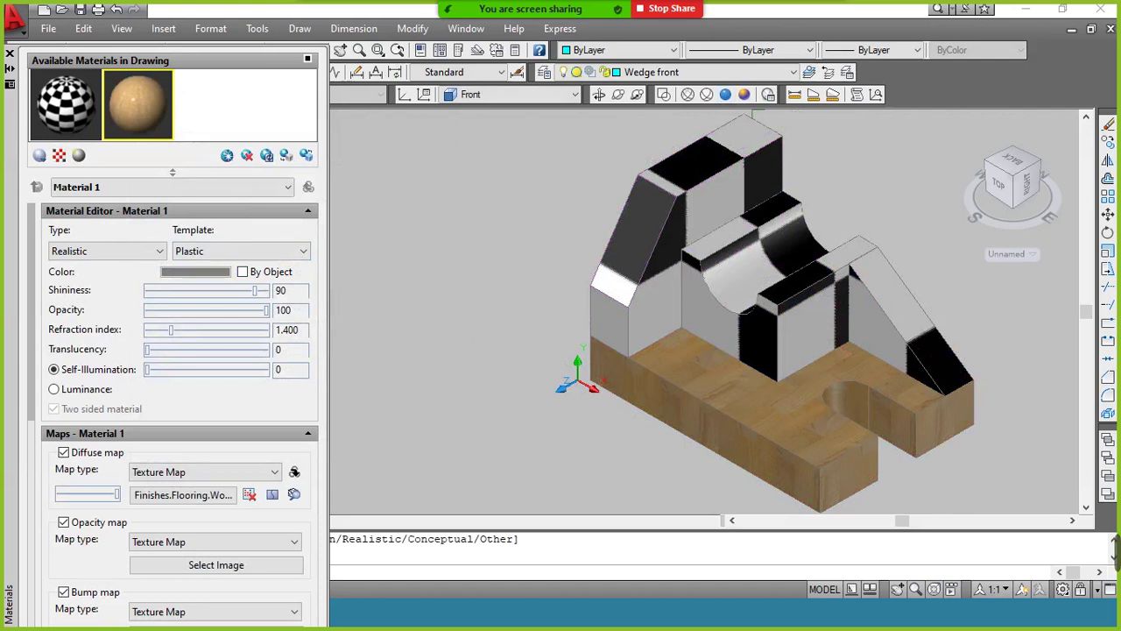
{"action": "left_click", "coordinate": [743, 95]}
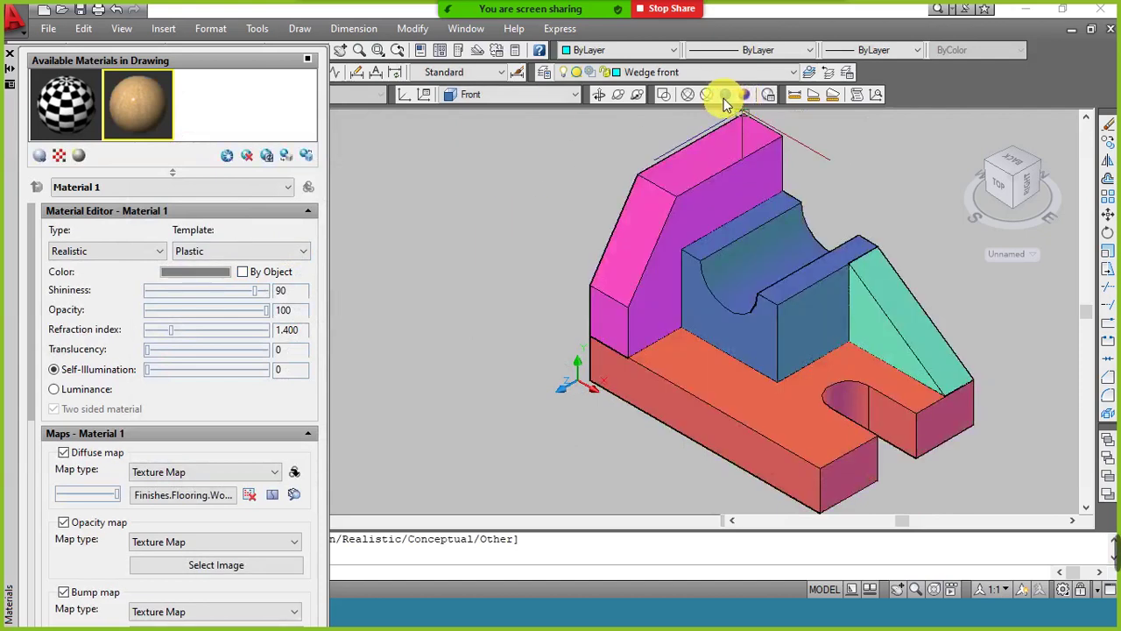
{"action": "left_click", "coordinate": [724, 95]}
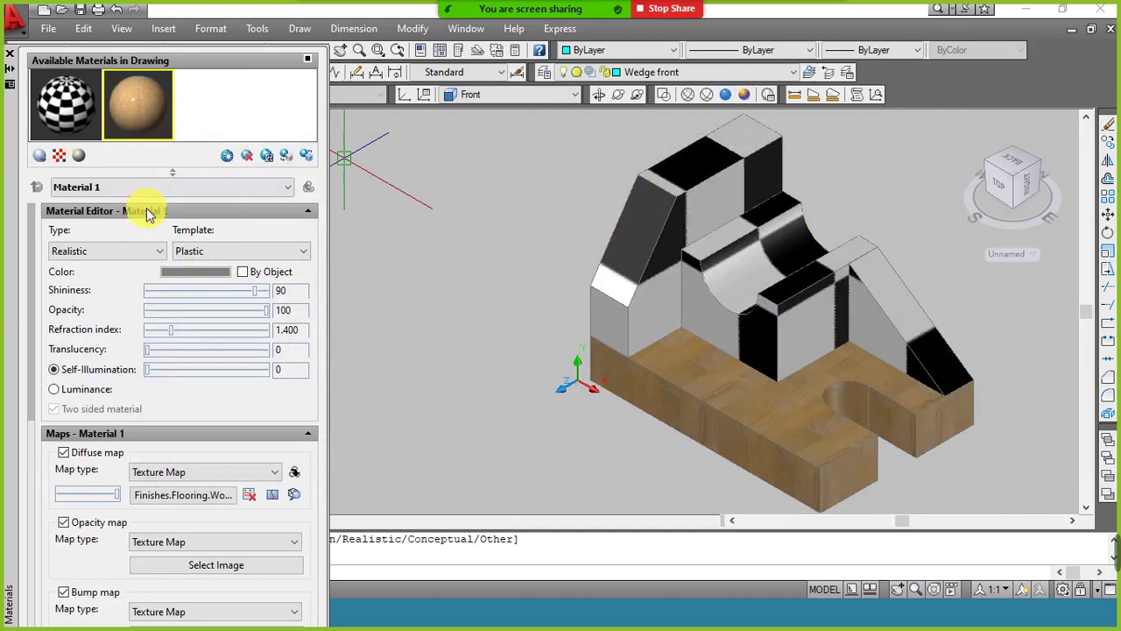
Try an opacity of 0 on Material 1 and restore it to 100.
{"action": "left_click", "coordinate": [157, 252]}
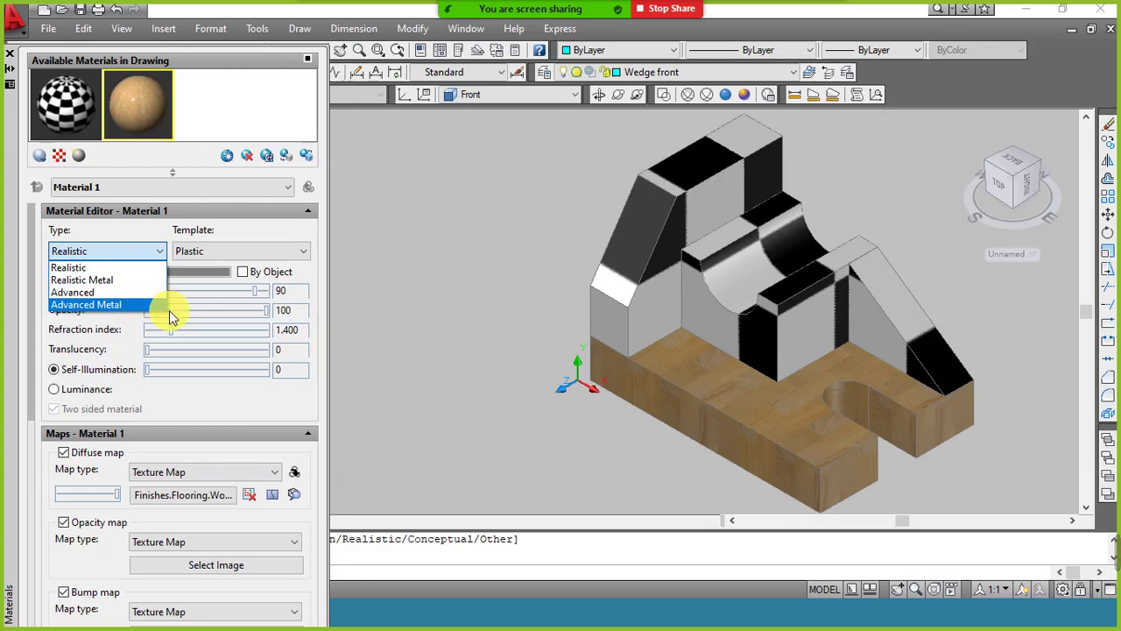
{"action": "left_click", "coordinate": [289, 409]}
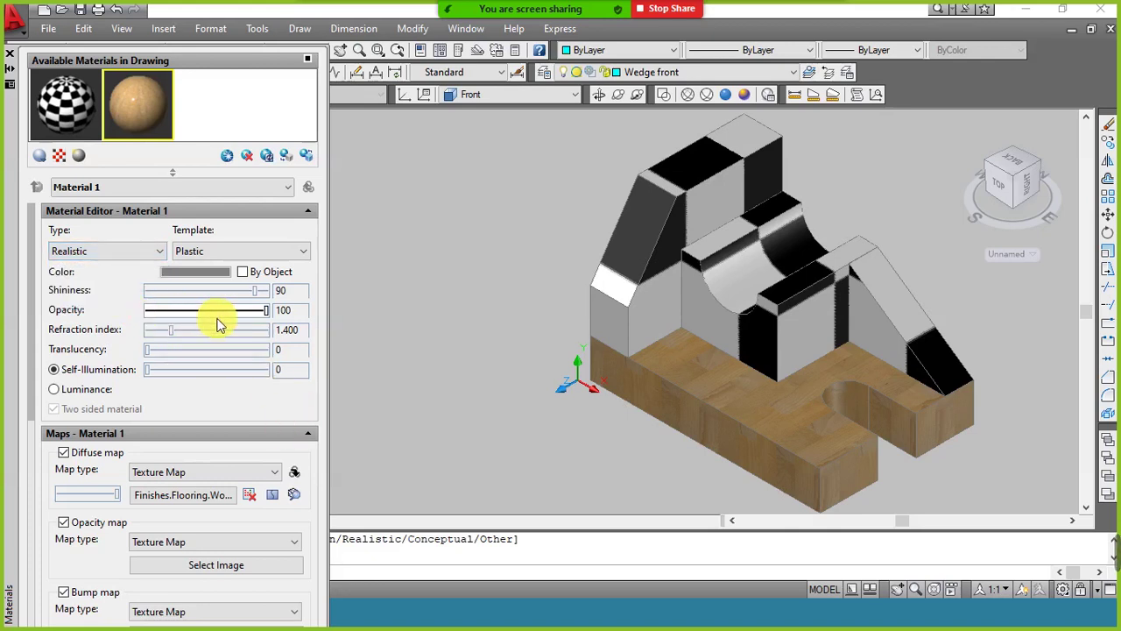
{"action": "mouse_move", "coordinate": [264, 312]}
{"action": "left_mouse_down"}
{"action": "mouse_move", "coordinate": [232, 321]}
{"action": "mouse_move", "coordinate": [134, 307]}
{"action": "left_mouse_up"}
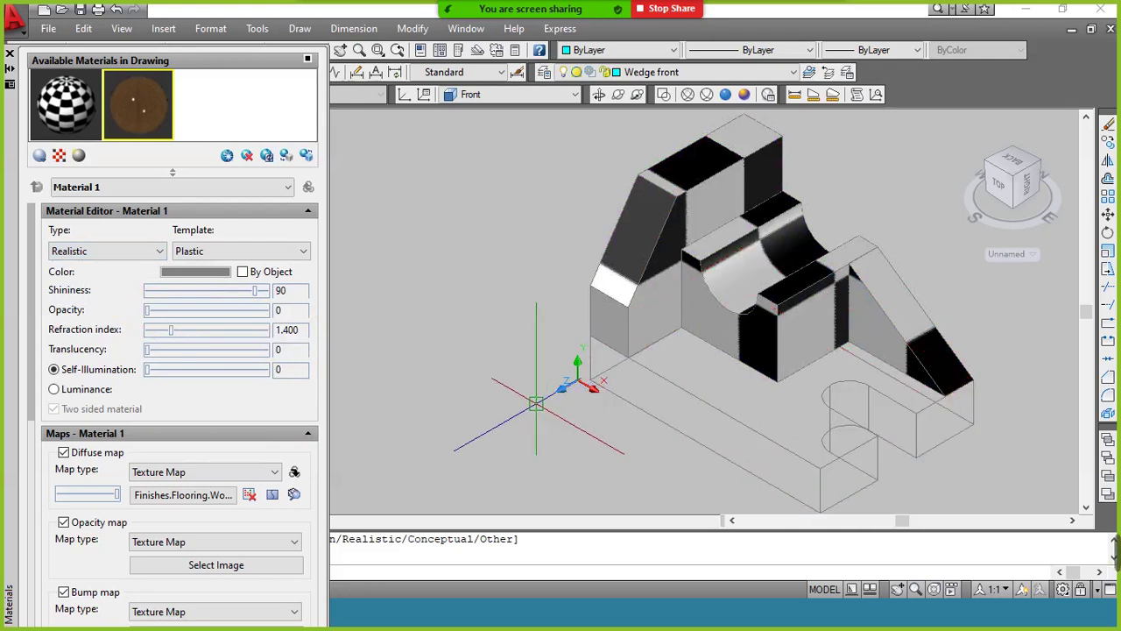
{"action": "left_click_drag", "start_coordinate": [146, 310], "coordinate": [276, 323]}
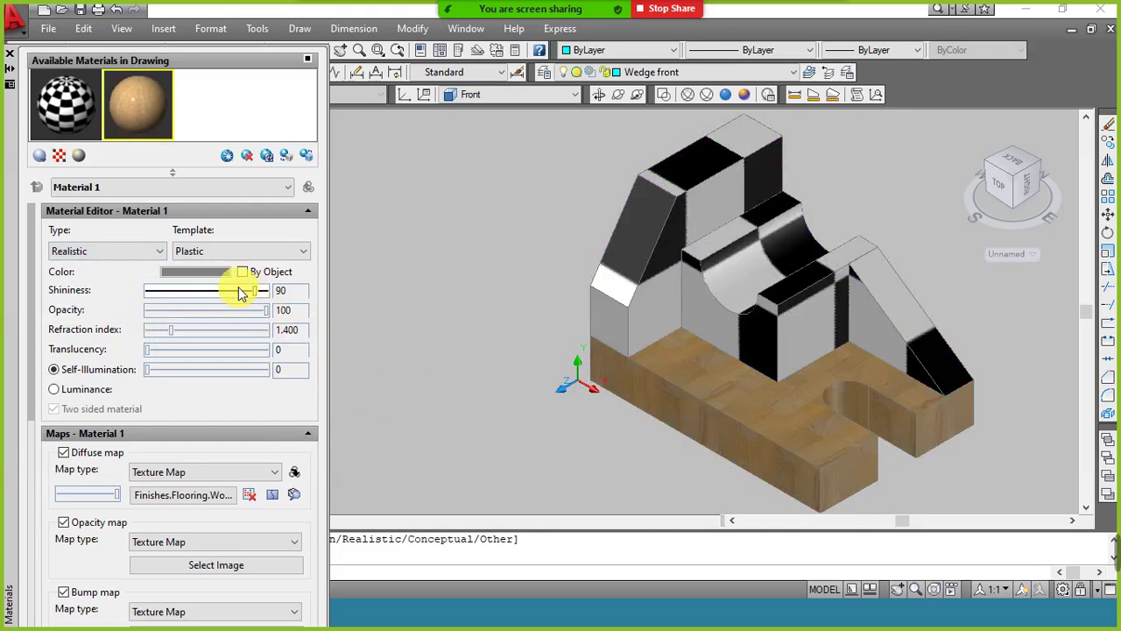
Try lower shininess levels on Material 1 and set its shininess to 100.
{"action": "left_click", "coordinate": [195, 290]}
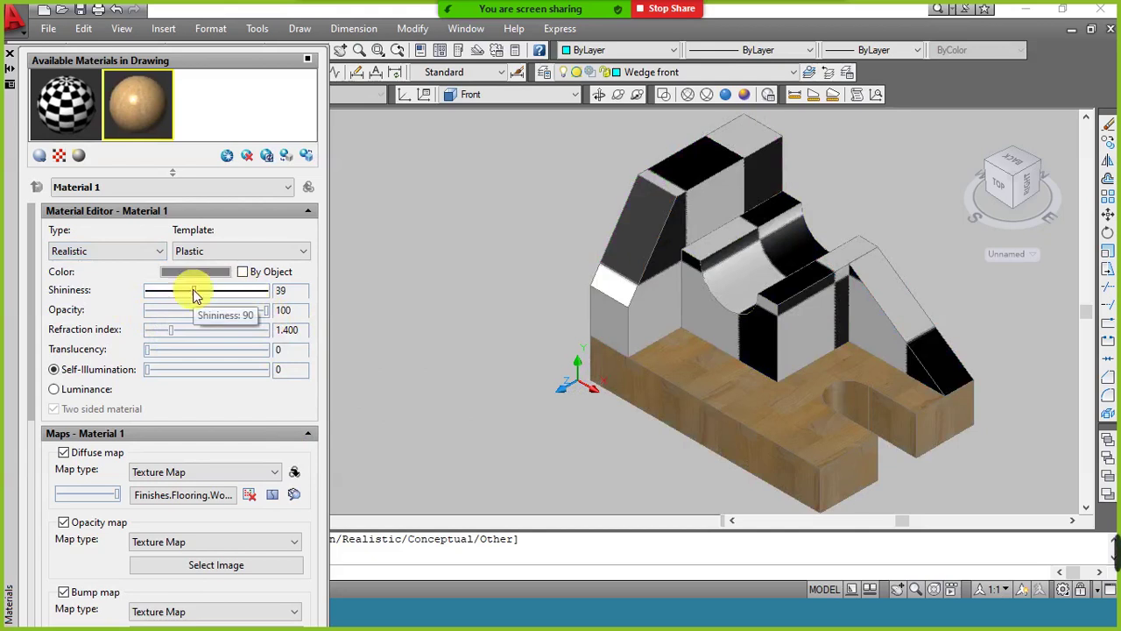
{"action": "left_click_drag", "start_coordinate": [193, 291], "coordinate": [173, 293]}
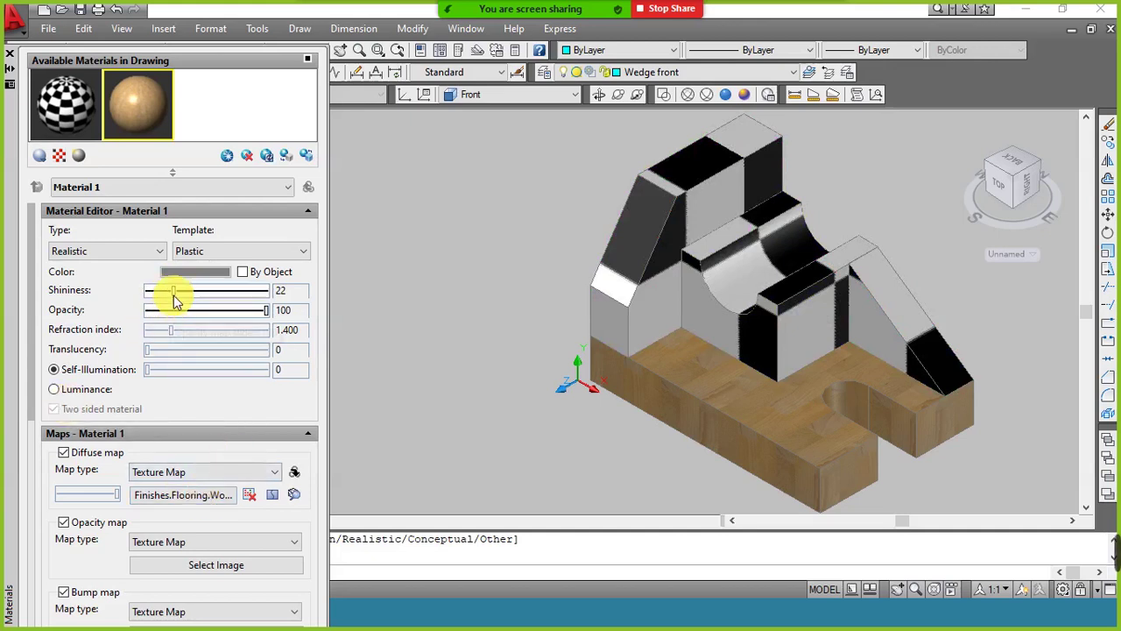
{"action": "left_click_drag", "start_coordinate": [174, 293], "coordinate": [286, 301]}
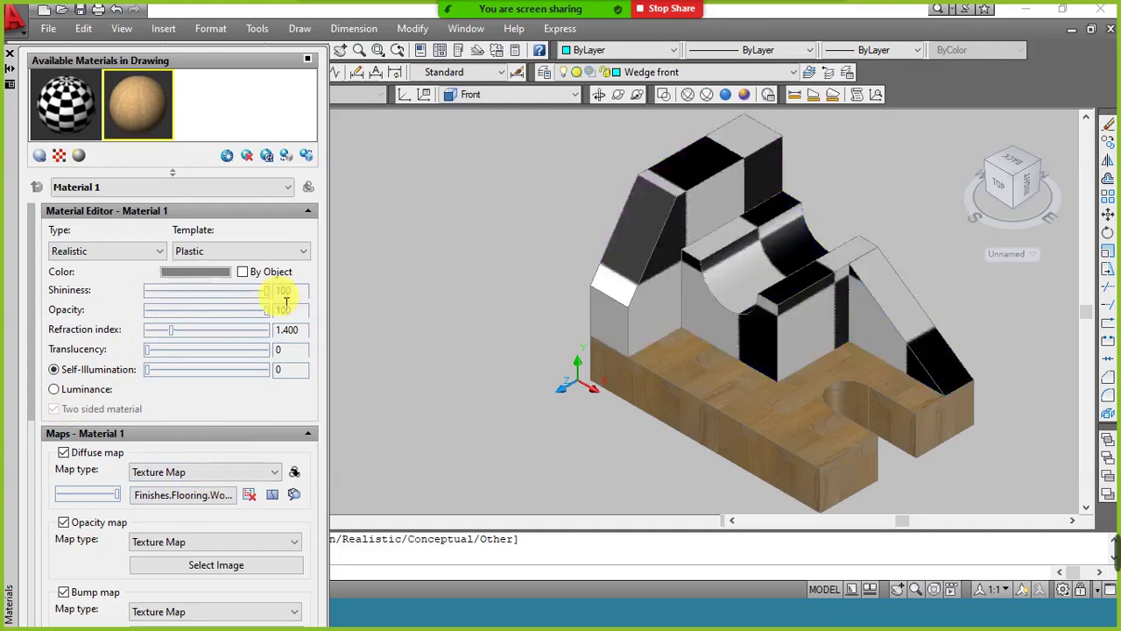
Create a new material named Material 2 and set its type to Advanced Metal.
{"action": "right_click", "coordinate": [162, 105]}
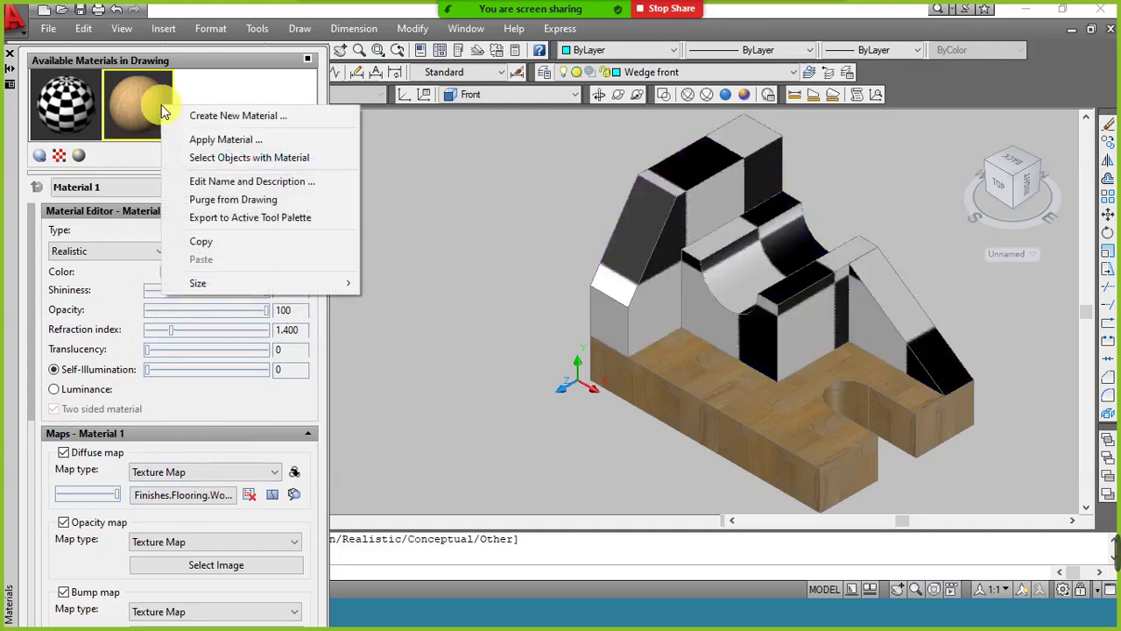
{"action": "left_click", "coordinate": [178, 119]}
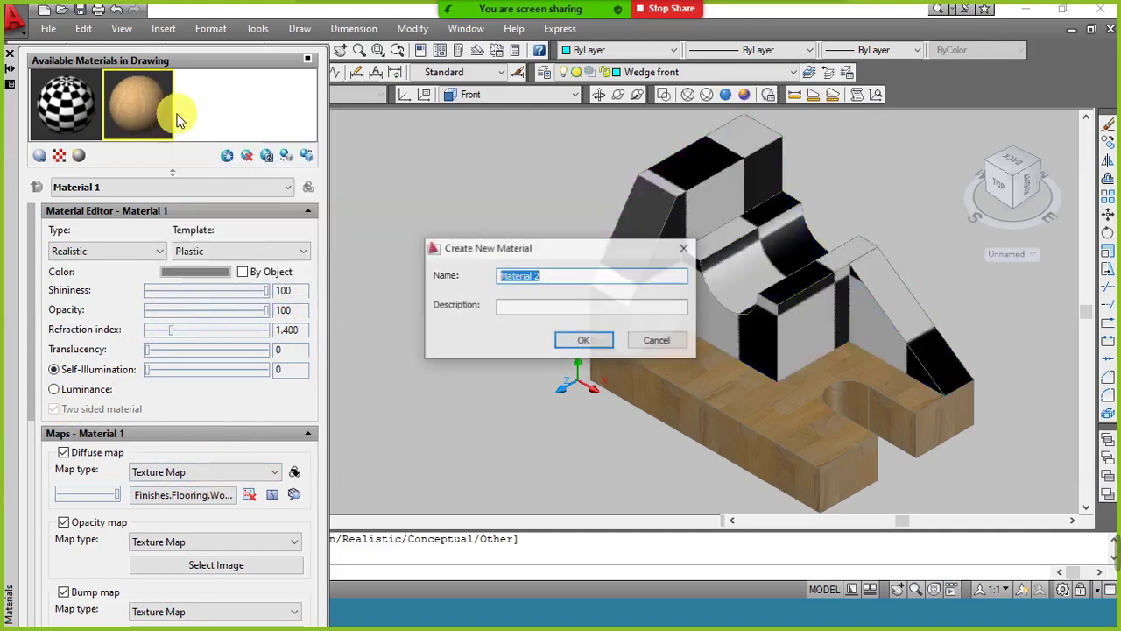
{"action": "left_click", "coordinate": [596, 342]}
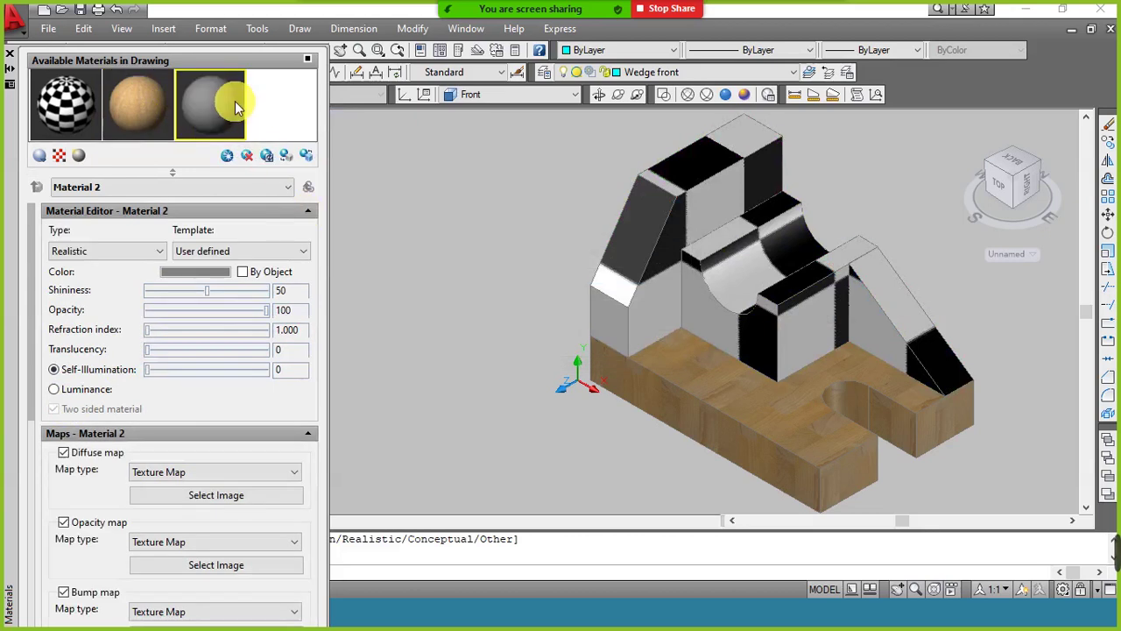
{"action": "left_click", "coordinate": [157, 252]}
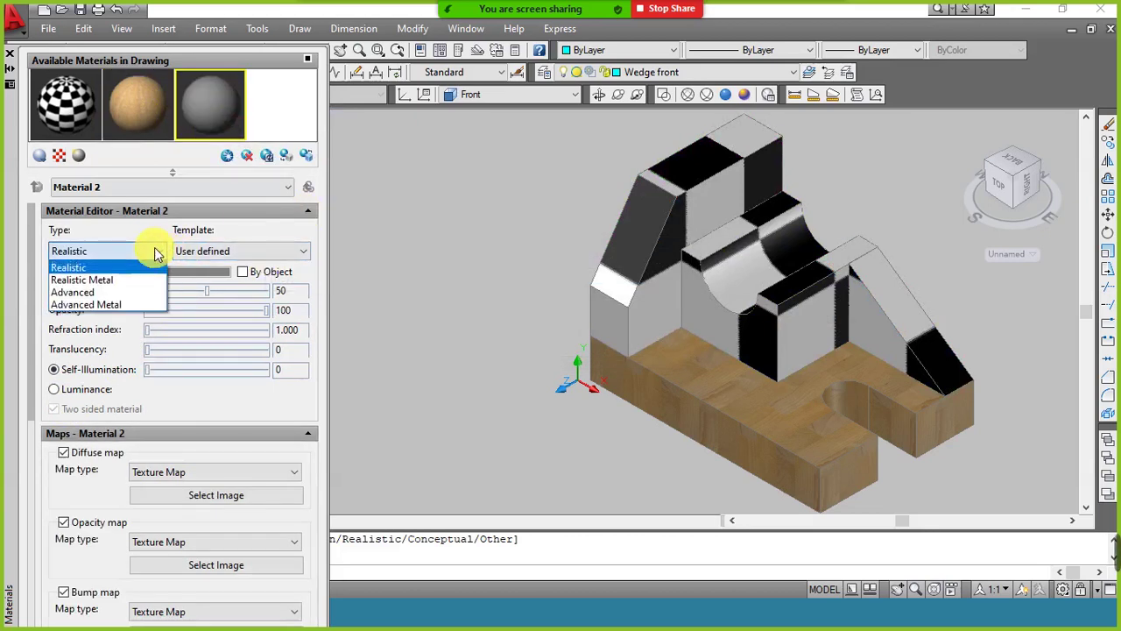
{"action": "left_click", "coordinate": [127, 301]}
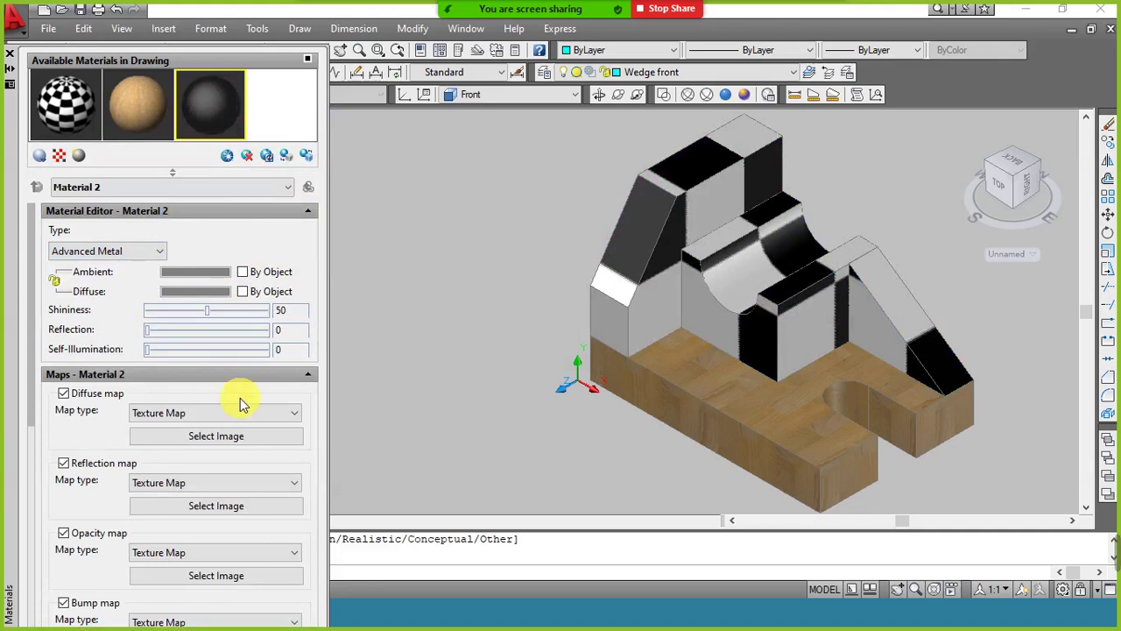
Apply Material 2 to the middle block with the semicircular groove.
{"action": "right_click", "coordinate": [216, 132]}
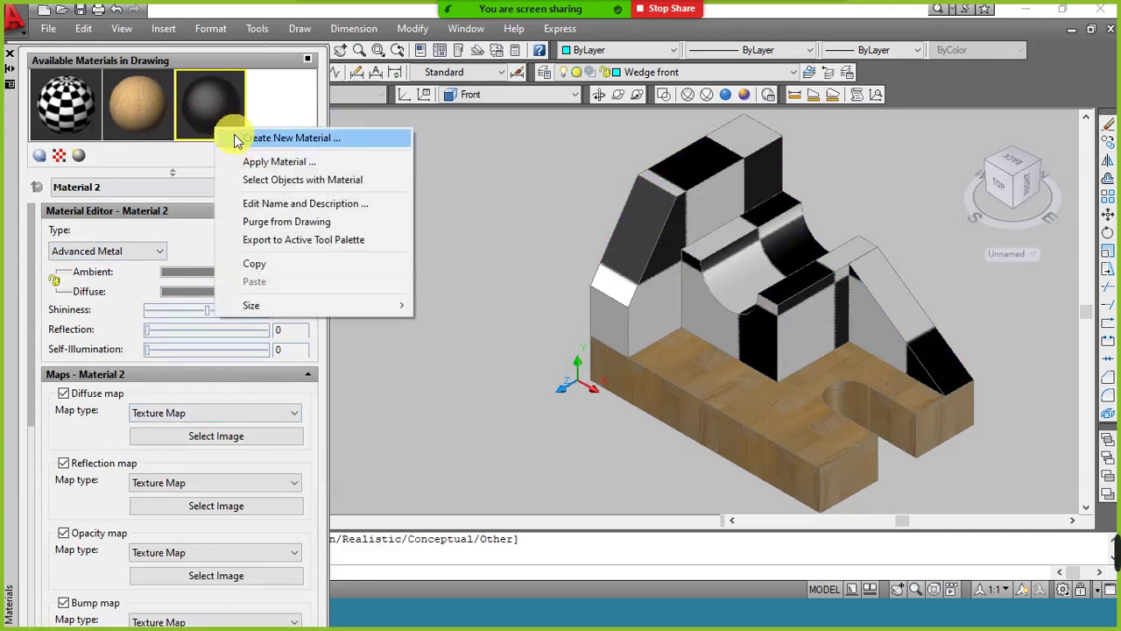
{"action": "left_click", "coordinate": [259, 162]}
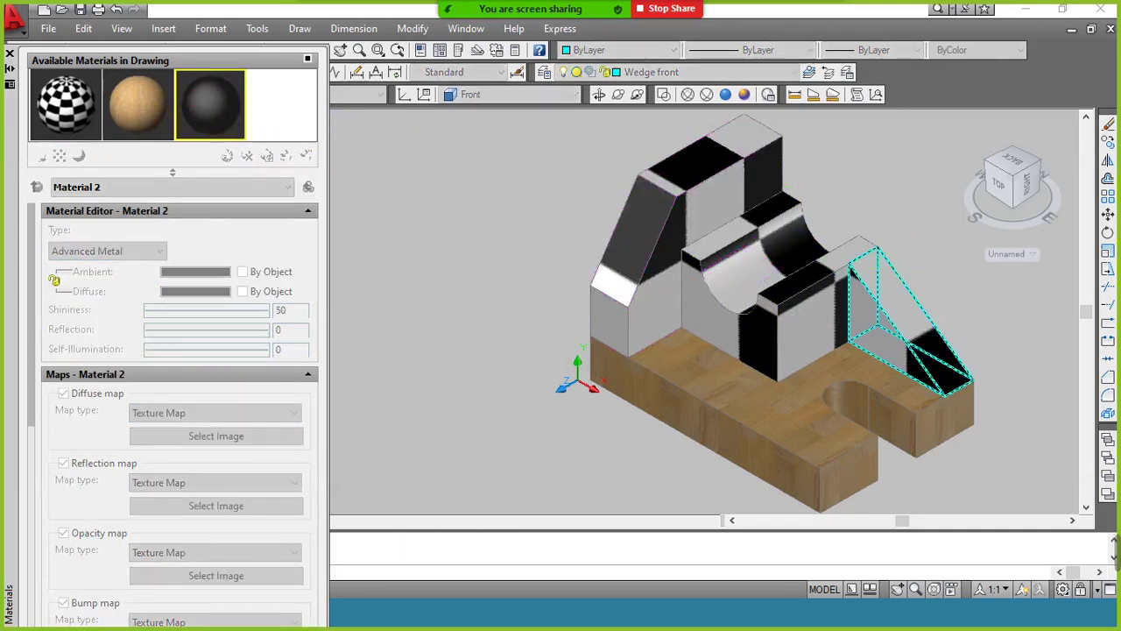
{"action": "left_click", "coordinate": [811, 270]}
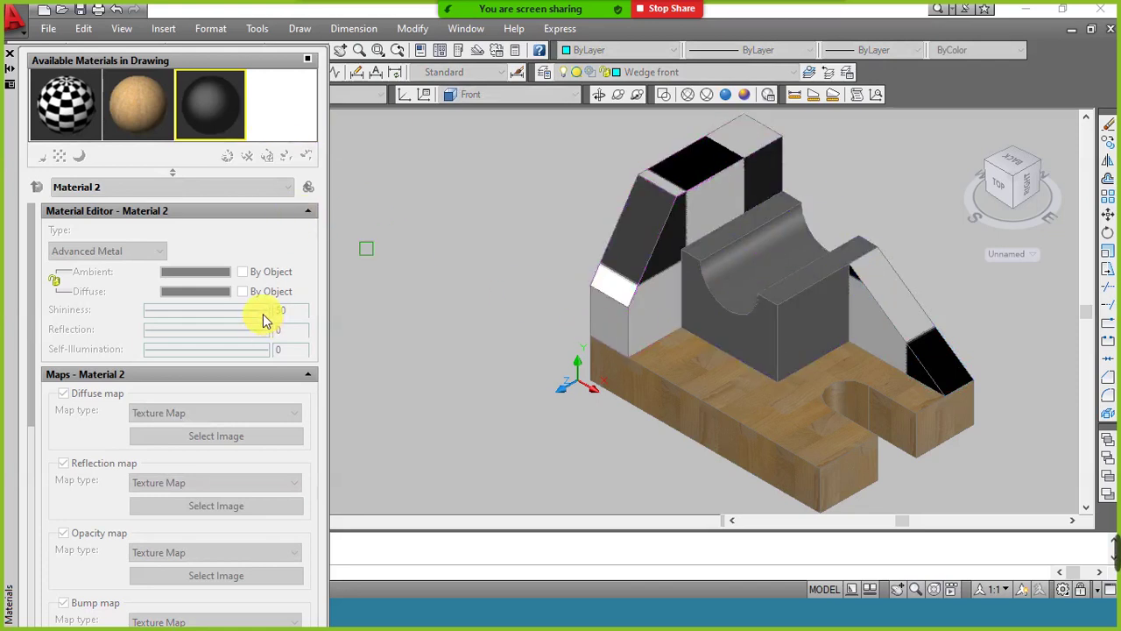
{"action": "key", "text": "Escape"}
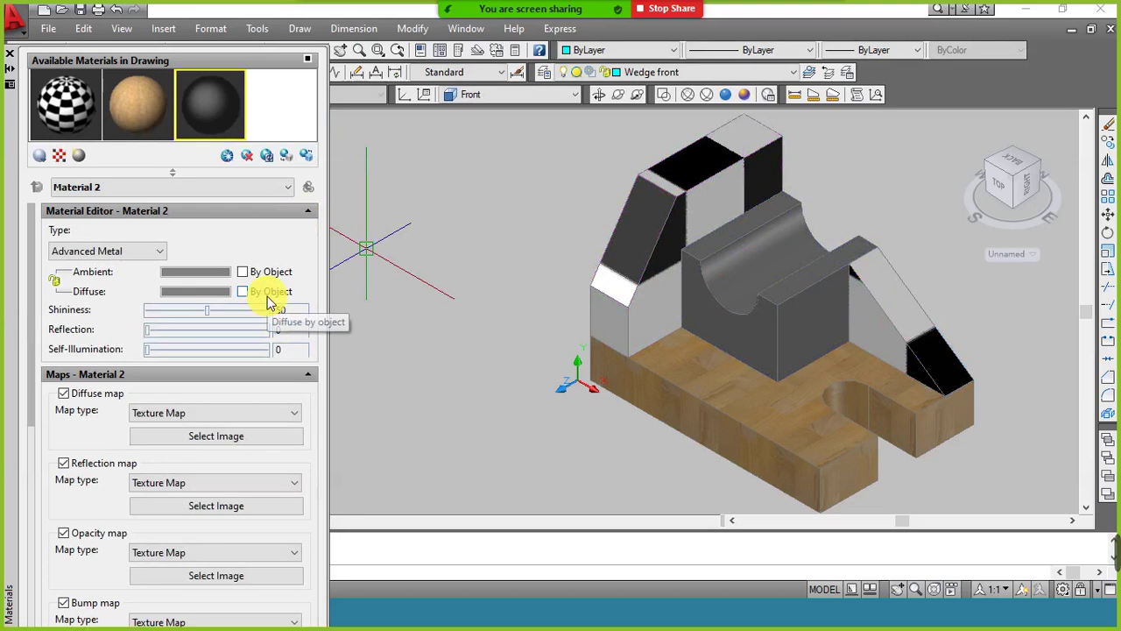
Try the Noise map type for Material 2's diffuse map and set it to Waves.
{"action": "left_click", "coordinate": [235, 414]}
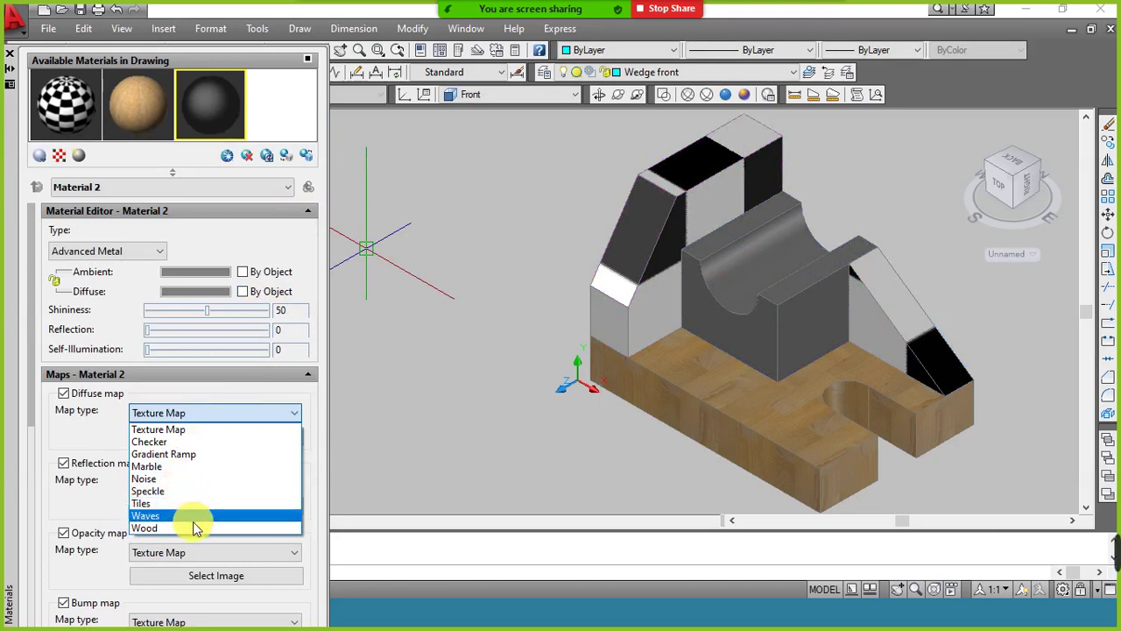
{"action": "left_click", "coordinate": [192, 480]}
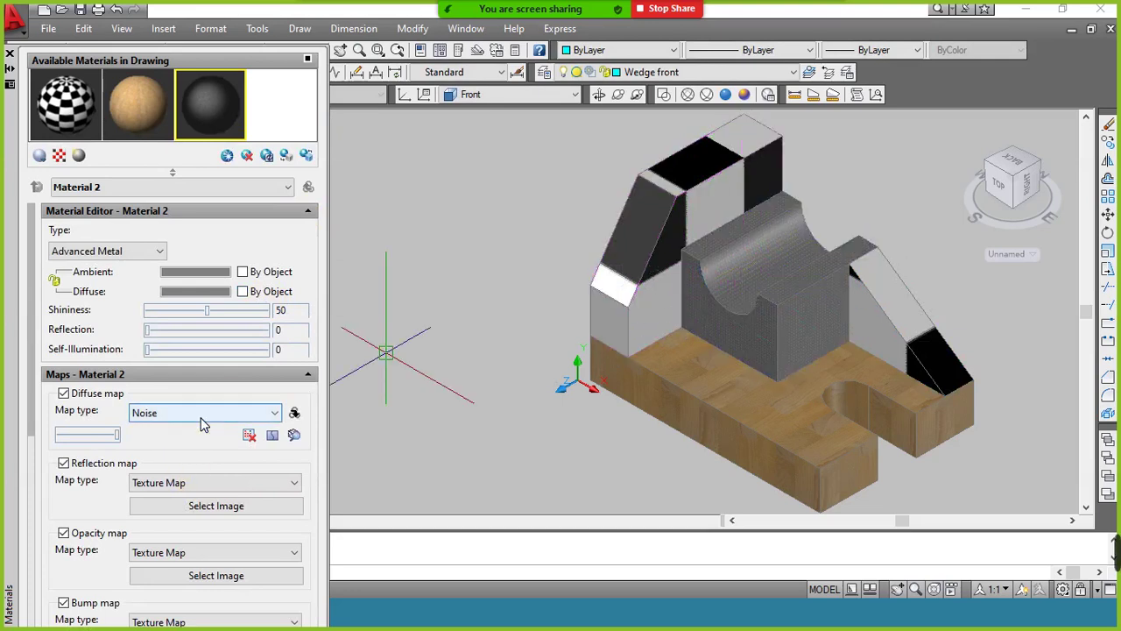
{"action": "left_click", "coordinate": [271, 413]}
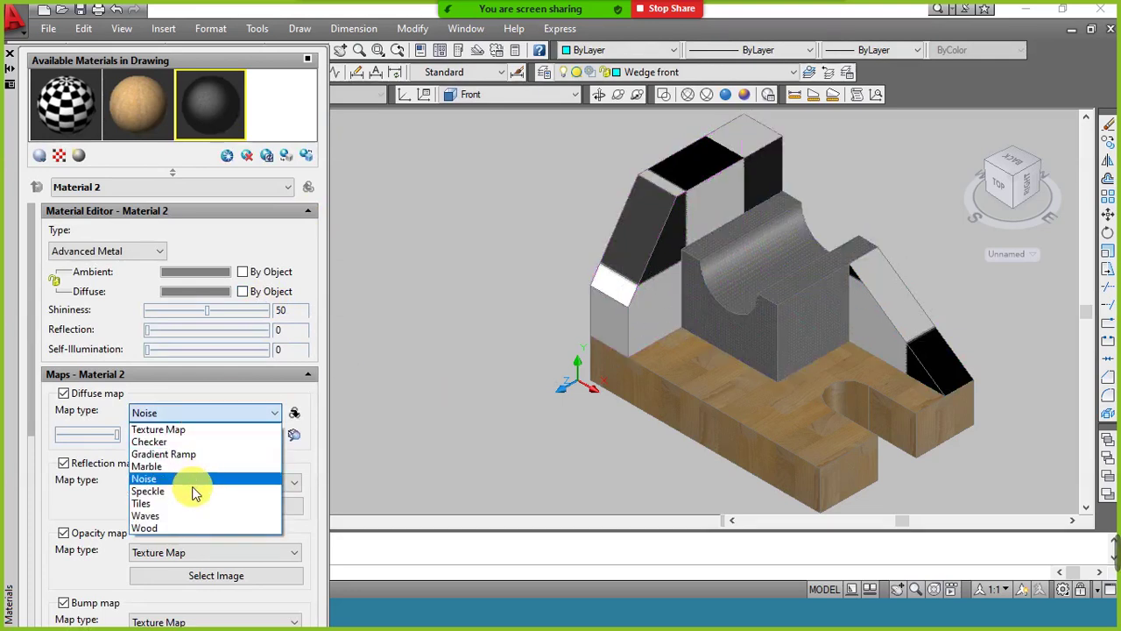
{"action": "left_click", "coordinate": [197, 517]}
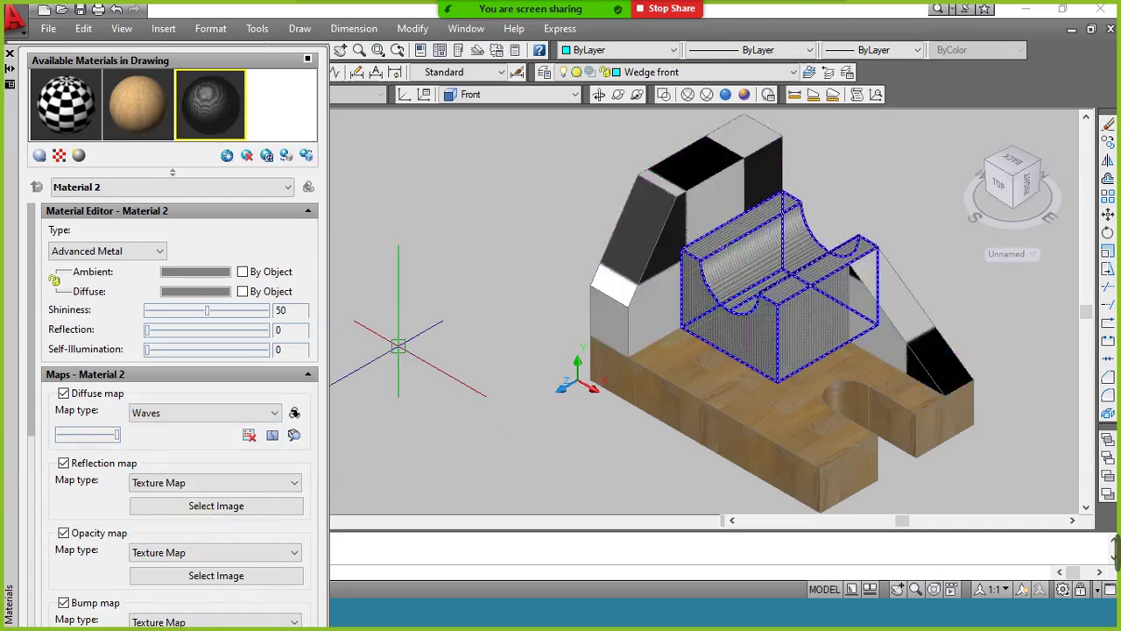
{"action": "left_click", "coordinate": [203, 413]}
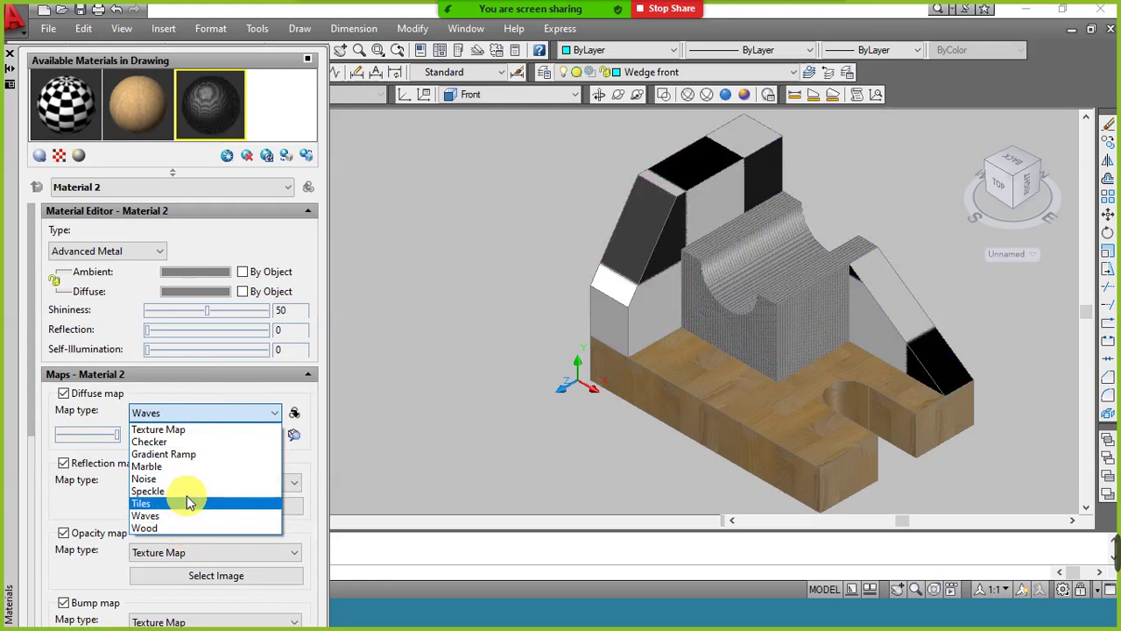
{"action": "left_click", "coordinate": [268, 391]}
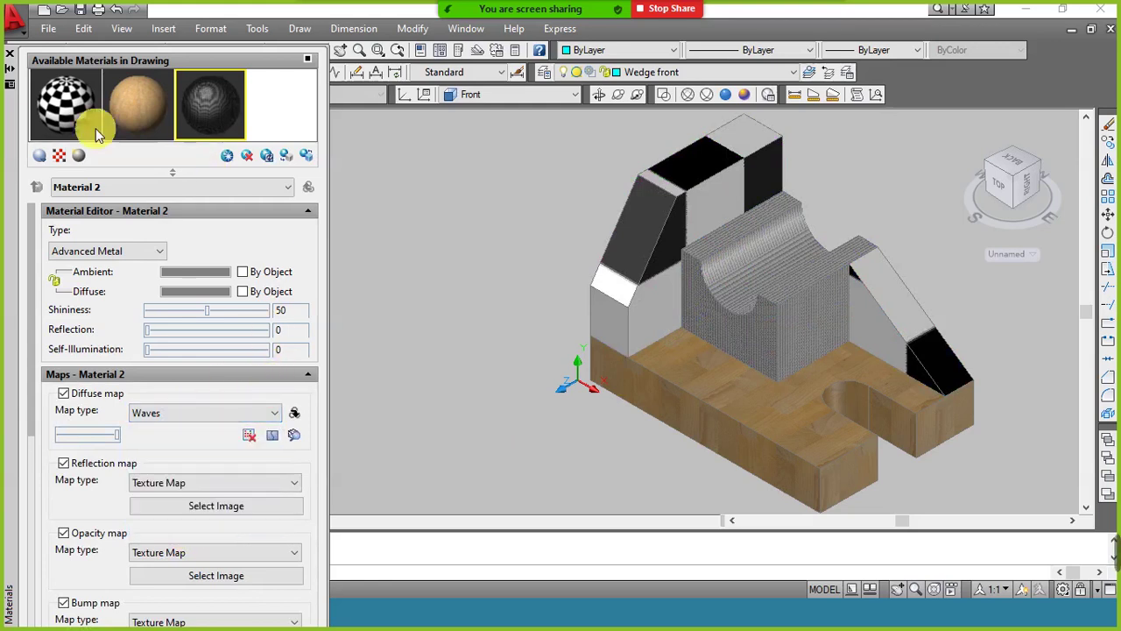
Close the Materials palette and minimize the current drawing.
{"action": "left_click", "coordinate": [10, 56]}
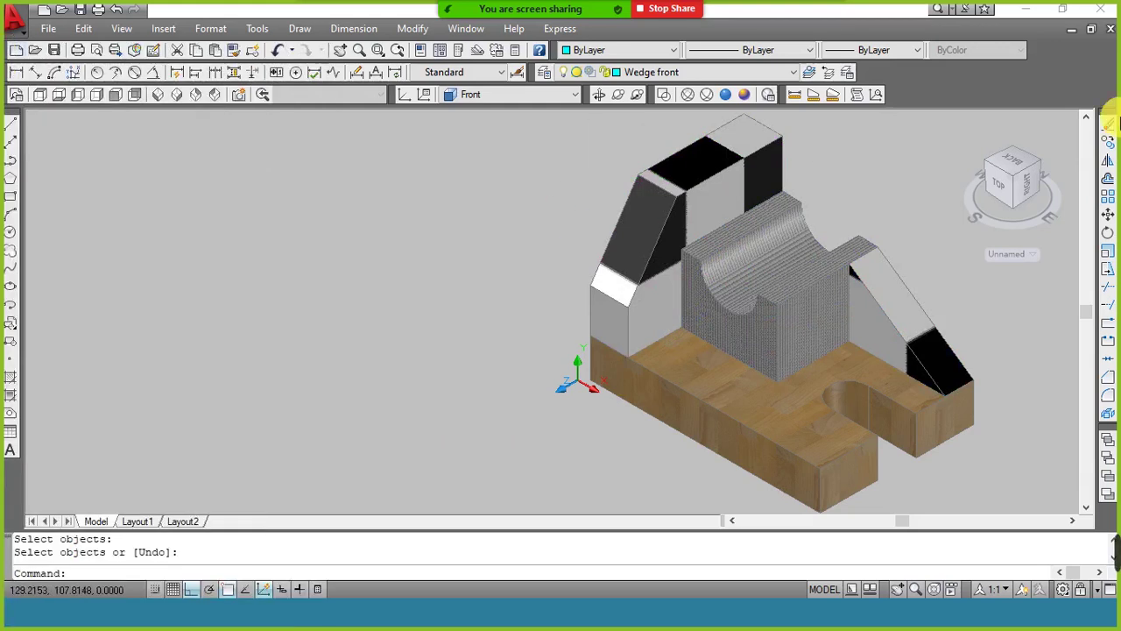
{"action": "left_click", "coordinate": [911, 332]}
{"action": "left_click", "coordinate": [1072, 32]}
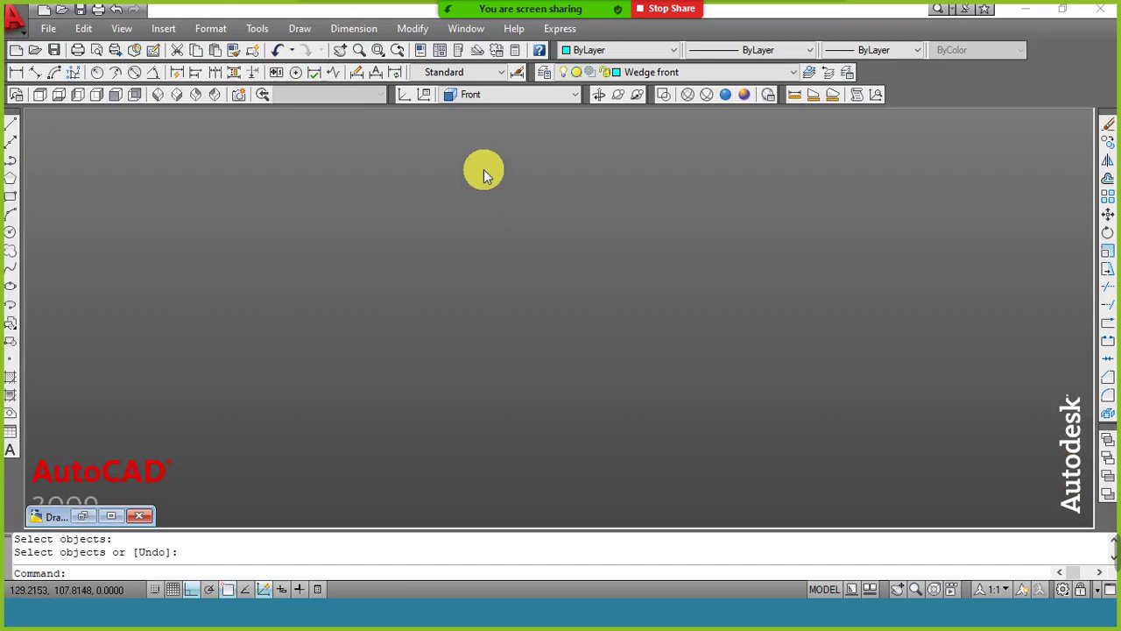
Switch to the Assignment 11 PDF and examine the dimensioned drawing of the next part on page 4.
{"action": "mouse_move", "coordinate": [477, 7]}
{"action": "key", "text": "alt+Tab"}
{"action": "left_click", "coordinate": [412, 228]}
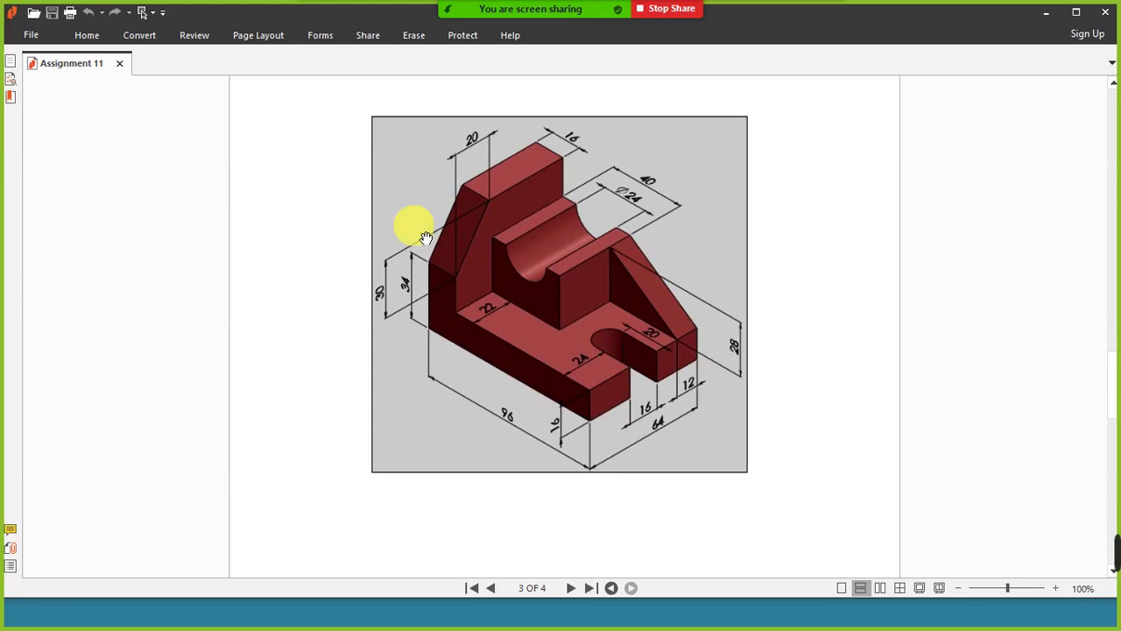
{"action": "scroll", "coordinate": [330, 245], "scroll_direction": "down", "scroll_amount": 5}
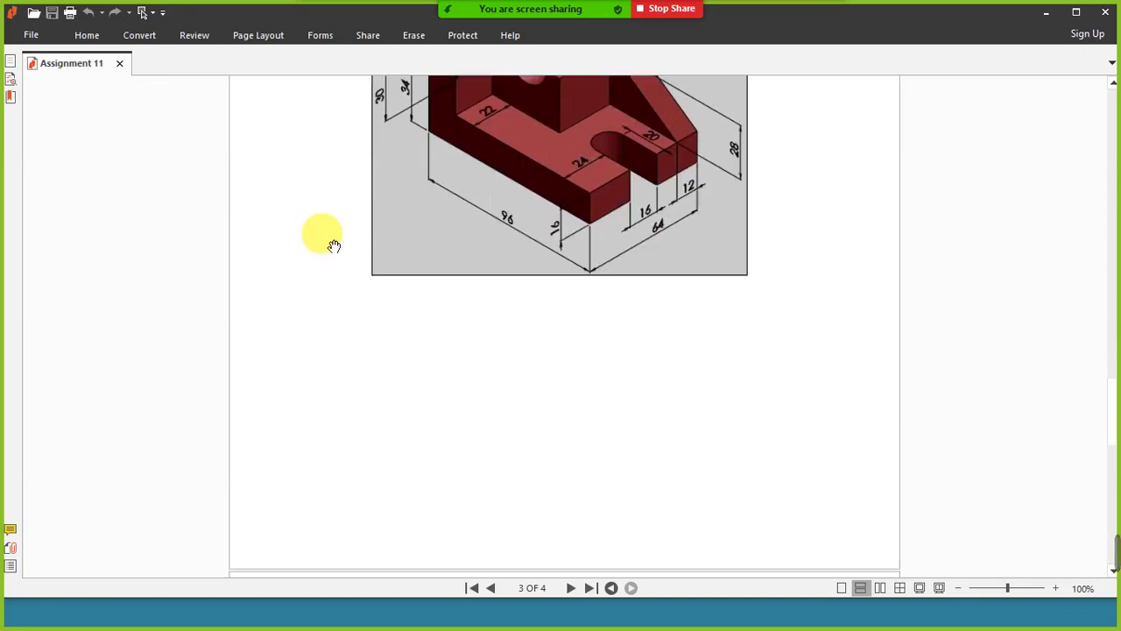
{"action": "scroll", "coordinate": [331, 250], "scroll_direction": "down", "scroll_amount": 8}
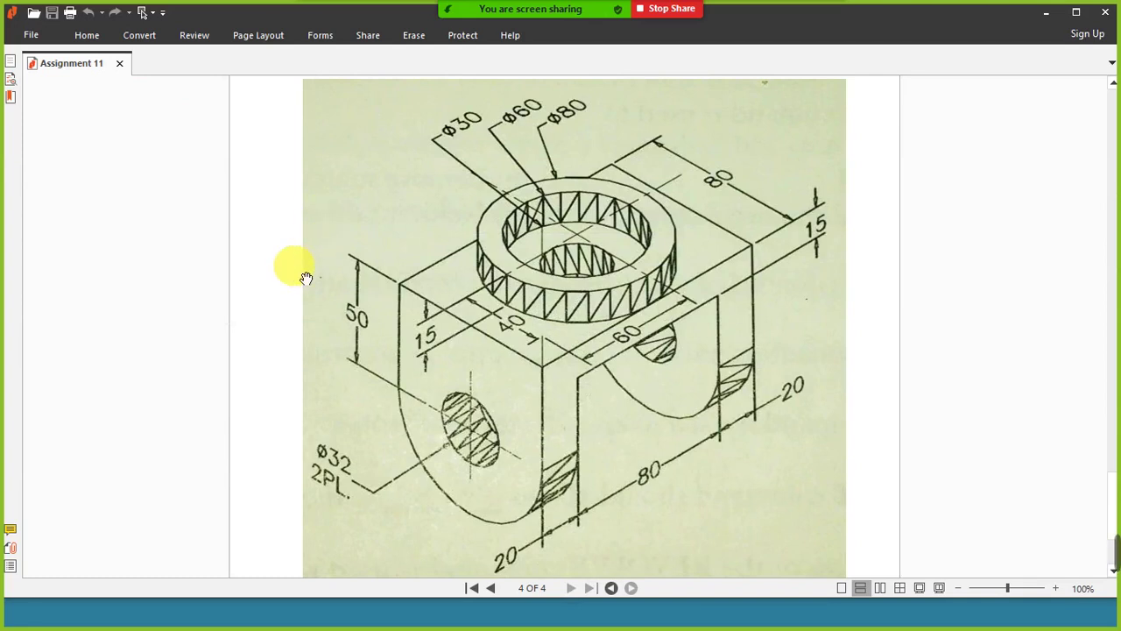
{"action": "scroll", "coordinate": [285, 253], "scroll_direction": "down", "scroll_amount": 1}
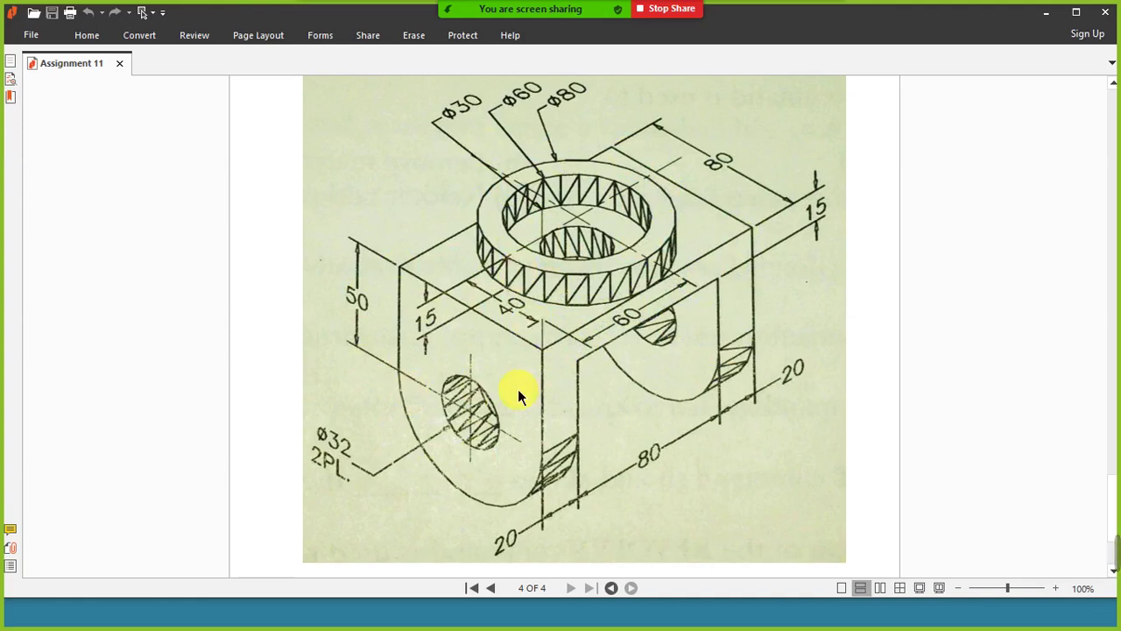
Switch back to AutoCAD and create a new drawing from the acad template.
{"action": "key", "text": "alt+Tab"}
{"action": "left_click", "coordinate": [387, 232]}
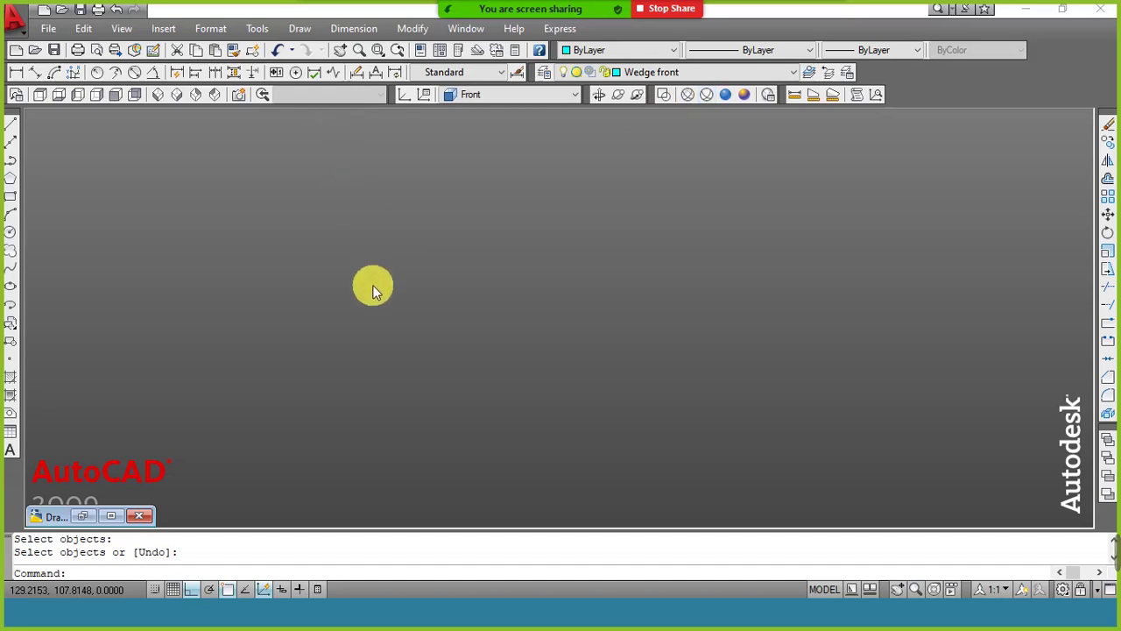
{"action": "left_click", "coordinate": [47, 13]}
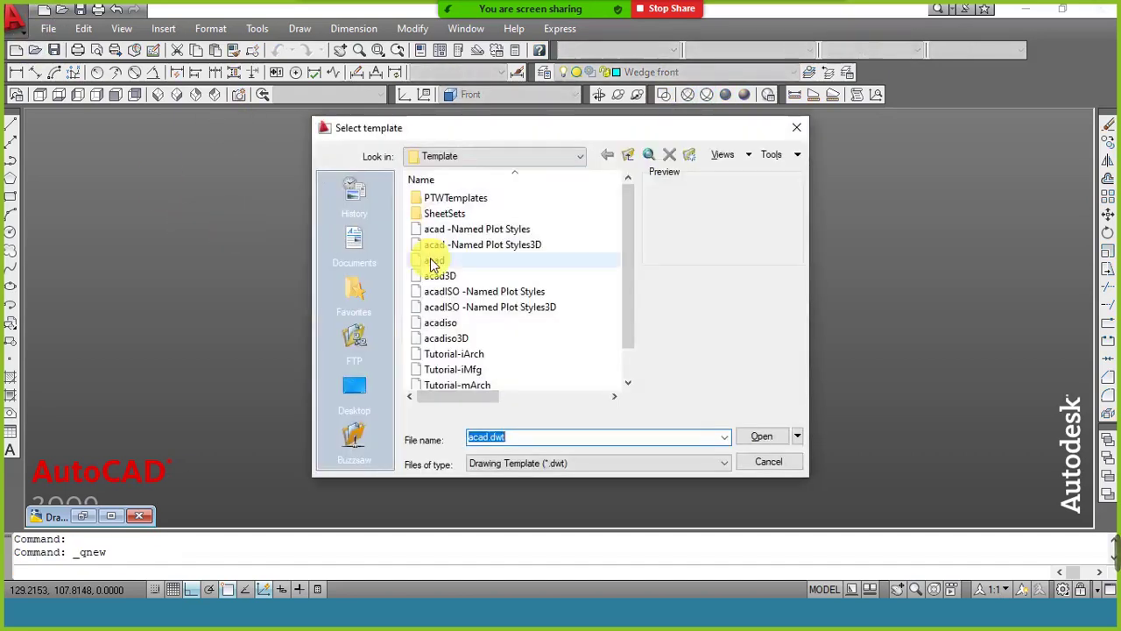
{"action": "double_click", "coordinate": [433, 263]}
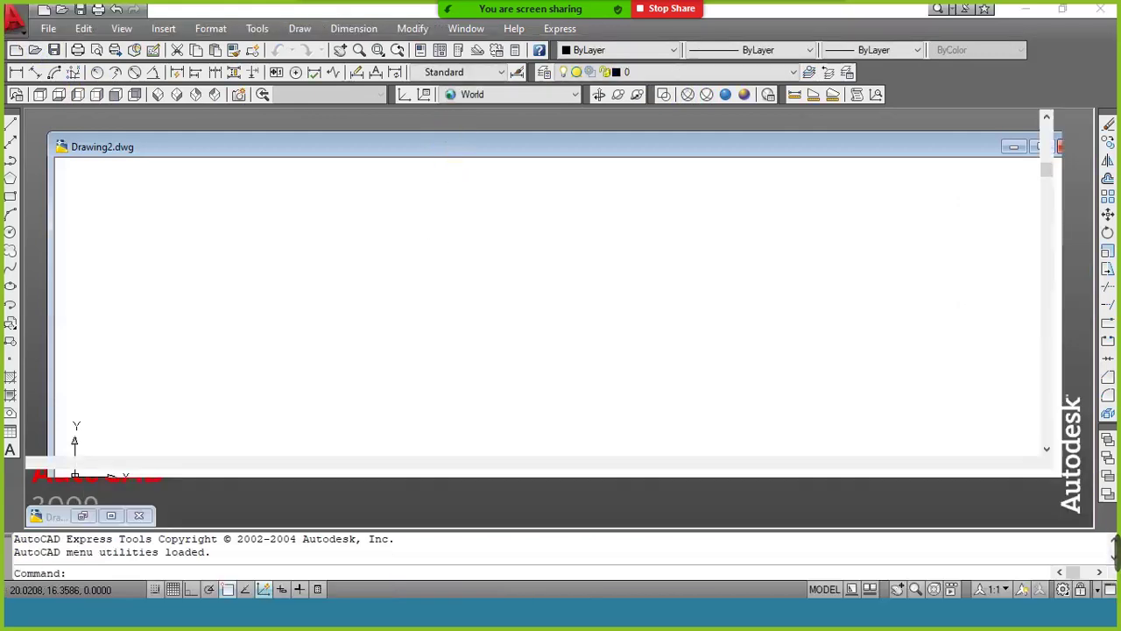
Create three new layers named Base, Circular and Front object.
{"action": "left_click", "coordinate": [544, 73]}
{"action": "left_click", "coordinate": [209, 79]}
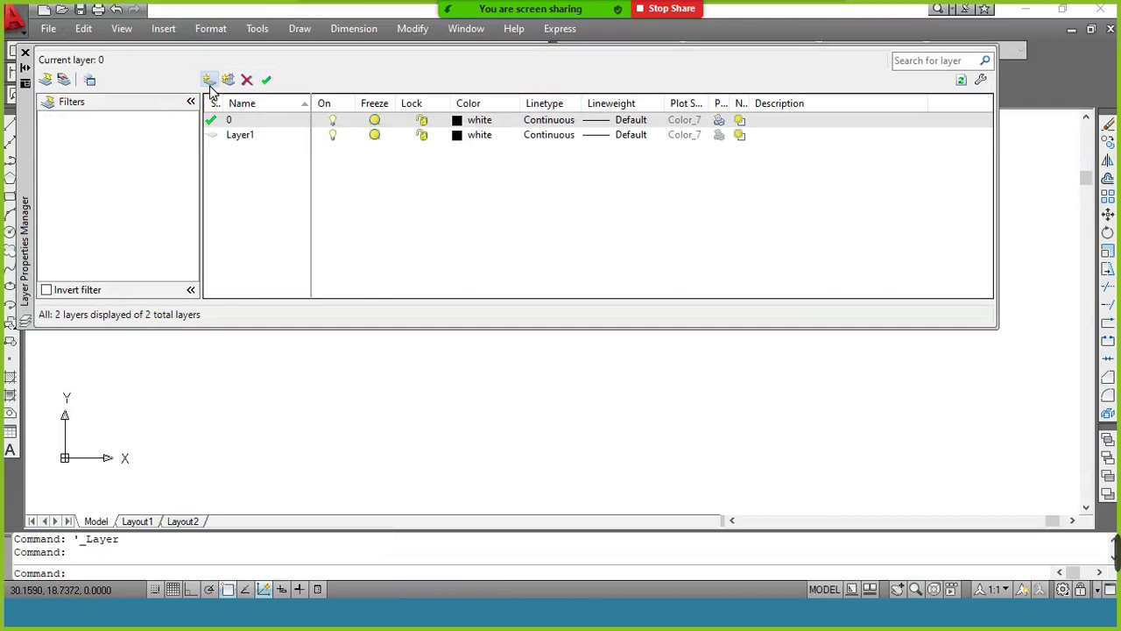
{"action": "type", "text": "Base"}
{"action": "key", "text": "Return"}
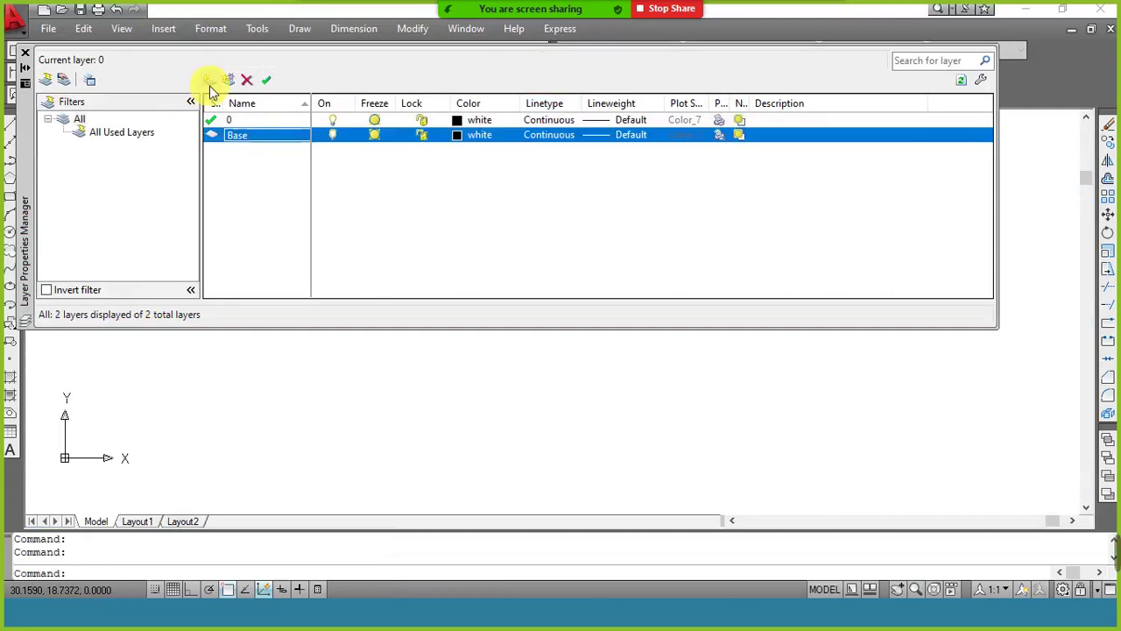
{"action": "left_click", "coordinate": [208, 80]}
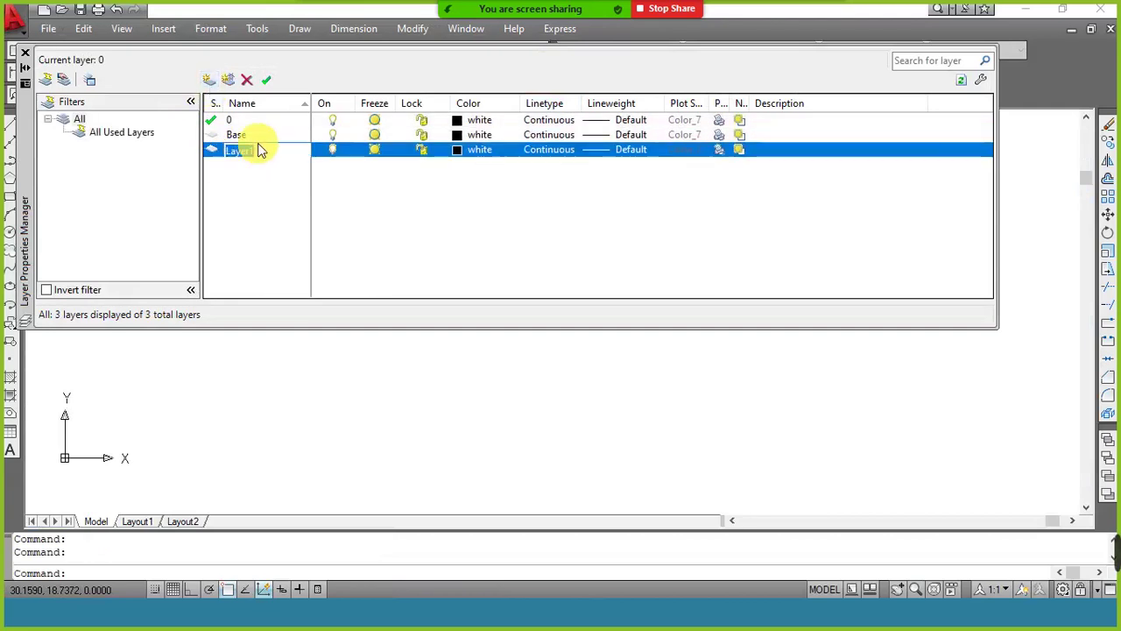
{"action": "type", "text": "Circular"}
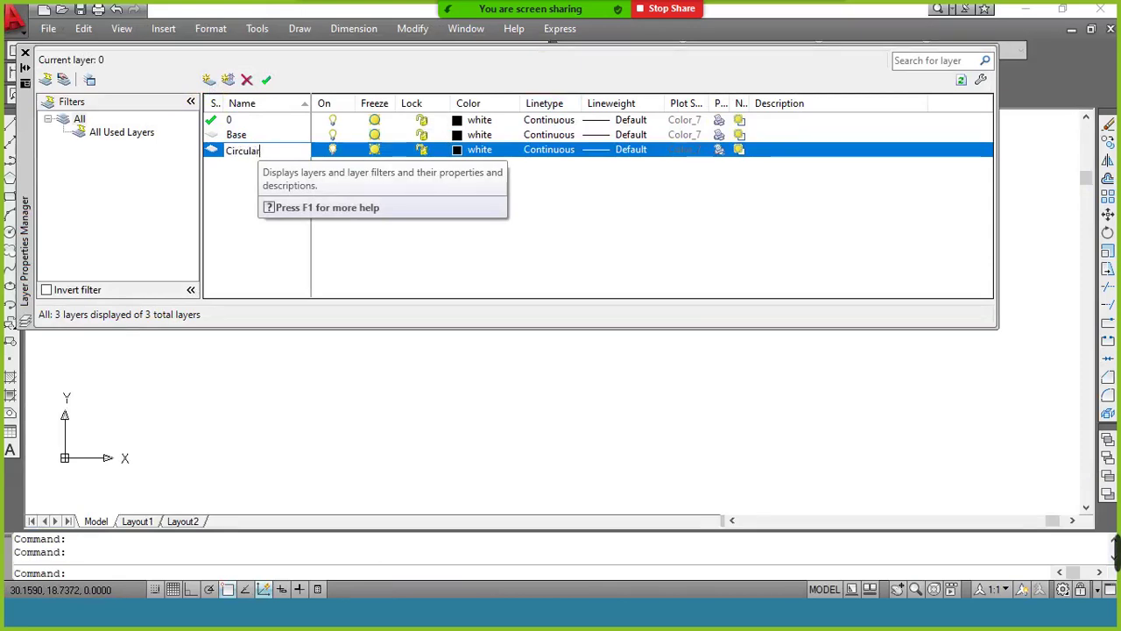
{"action": "key", "text": "Return"}
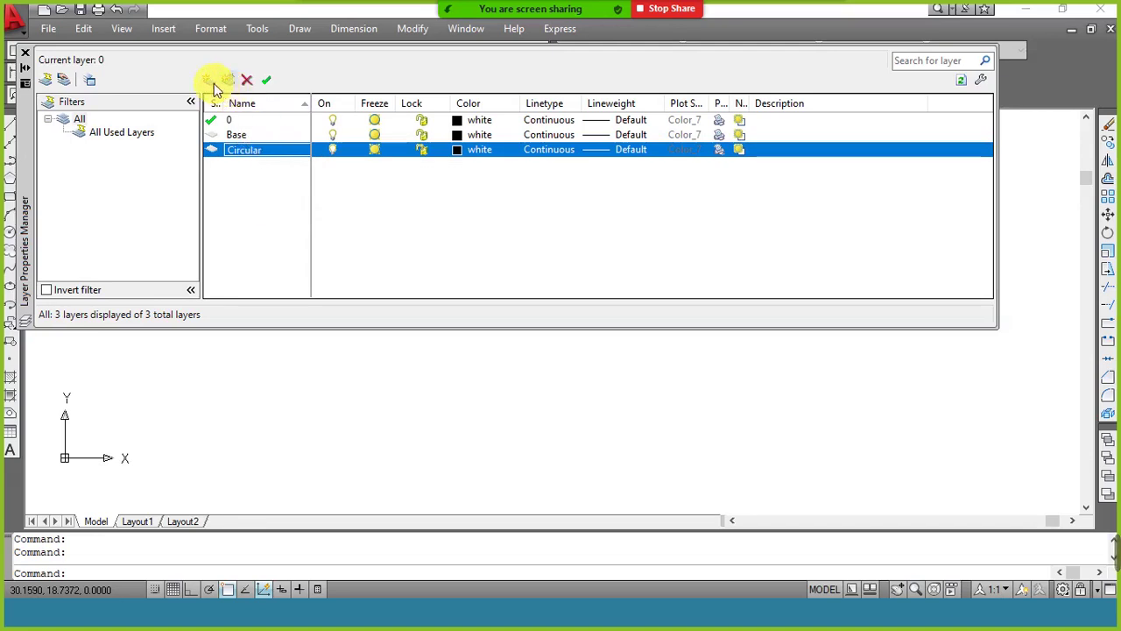
{"action": "left_click", "coordinate": [208, 79]}
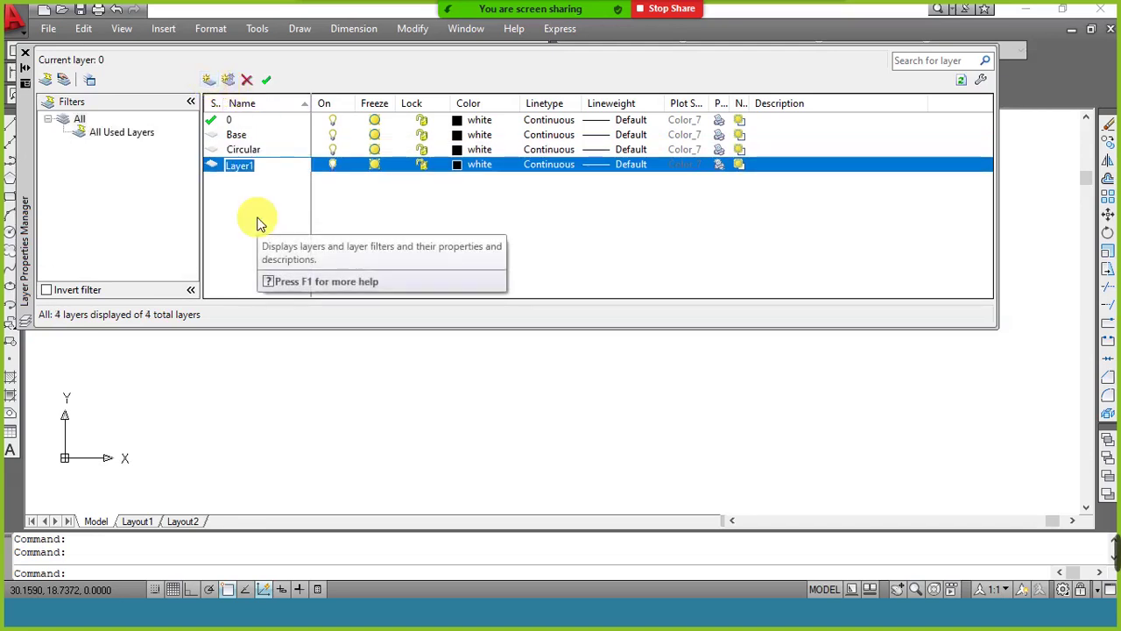
{"action": "type", "text": "Front o"}
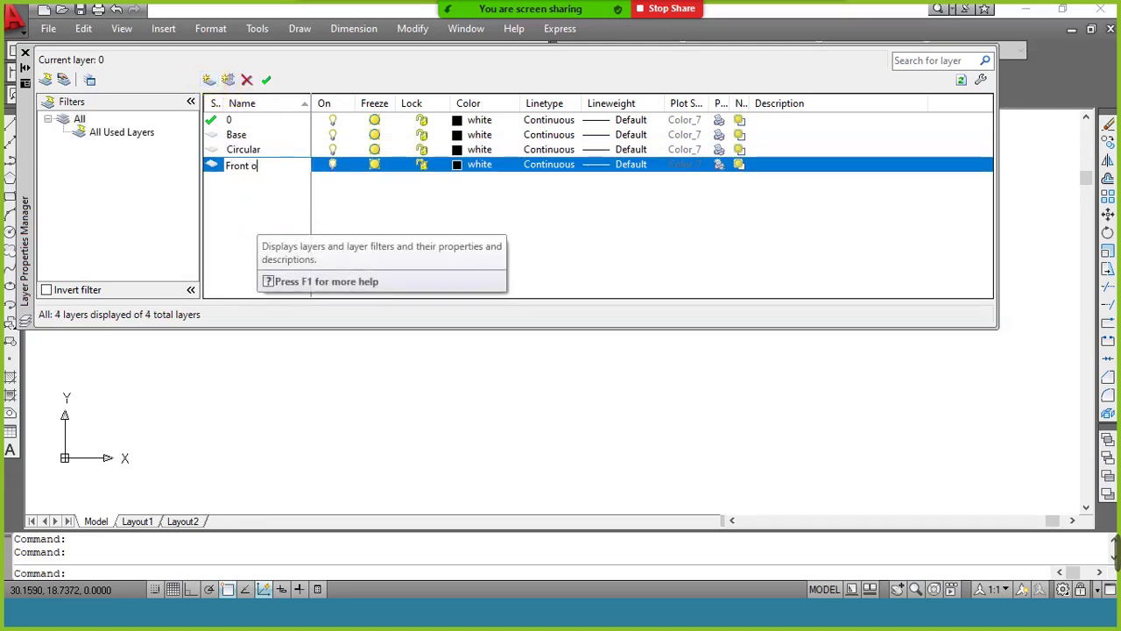
{"action": "type", "text": "bject"}
{"action": "key", "text": "Return"}
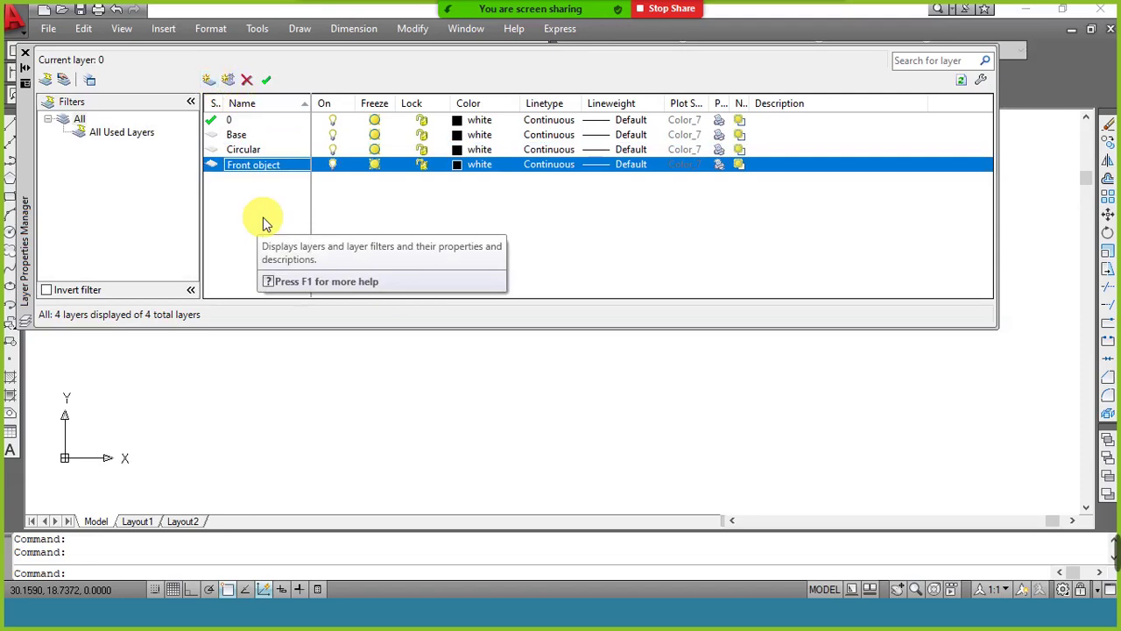
Set the layer colors to magenta for Base, red for Circular and blue for Front object, and close the layer manager.
{"action": "left_click", "coordinate": [469, 134]}
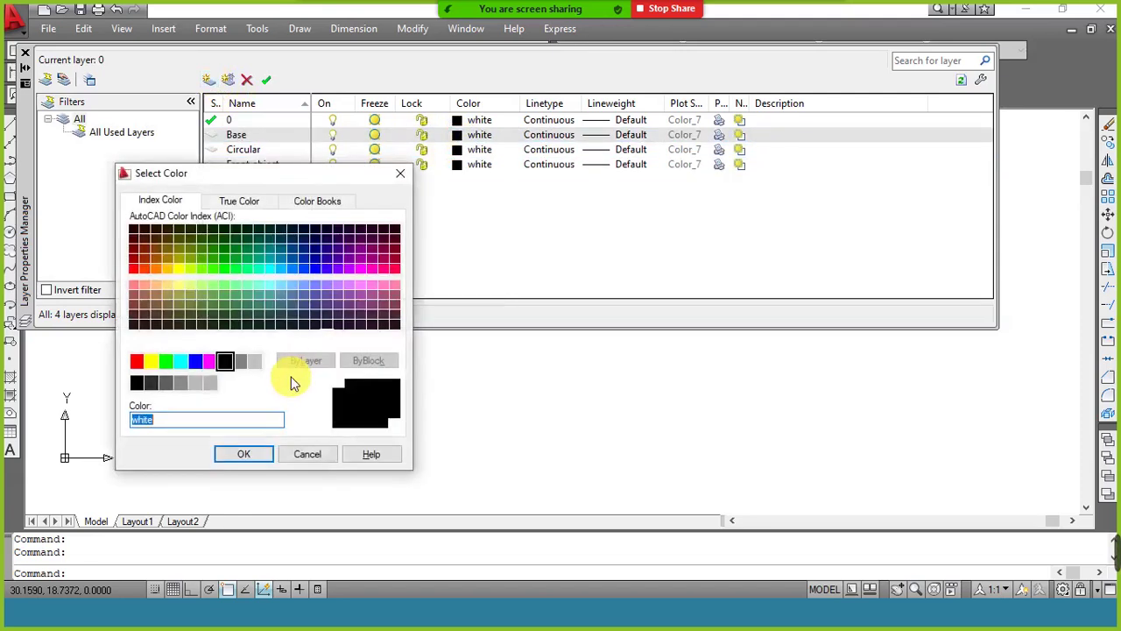
{"action": "left_click", "coordinate": [211, 361]}
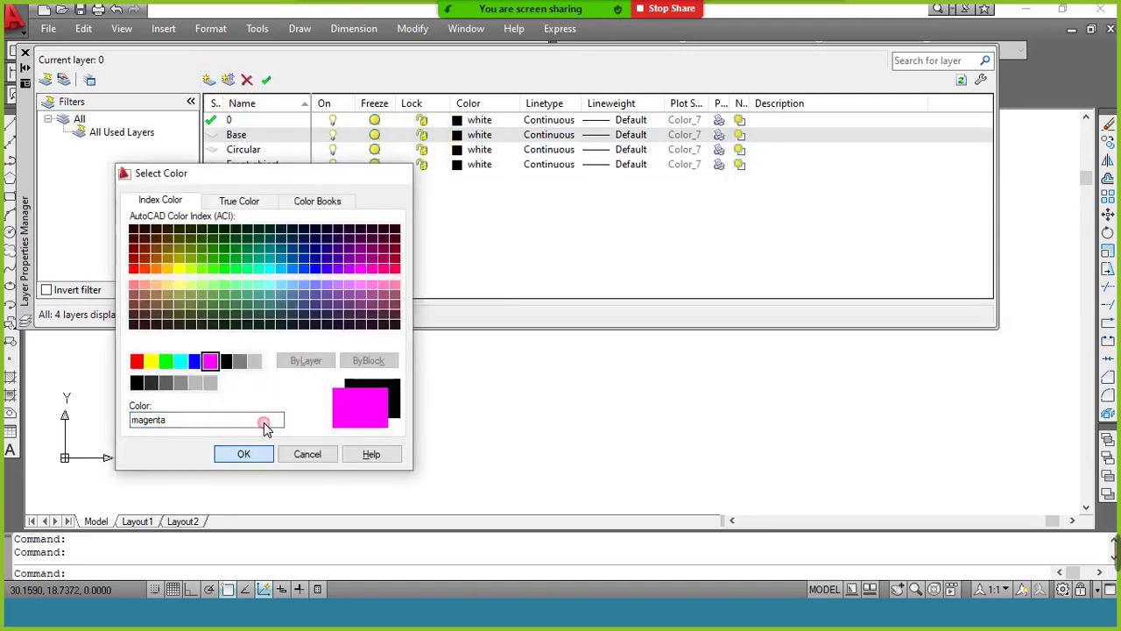
{"action": "left_click", "coordinate": [244, 454]}
{"action": "left_click", "coordinate": [464, 149]}
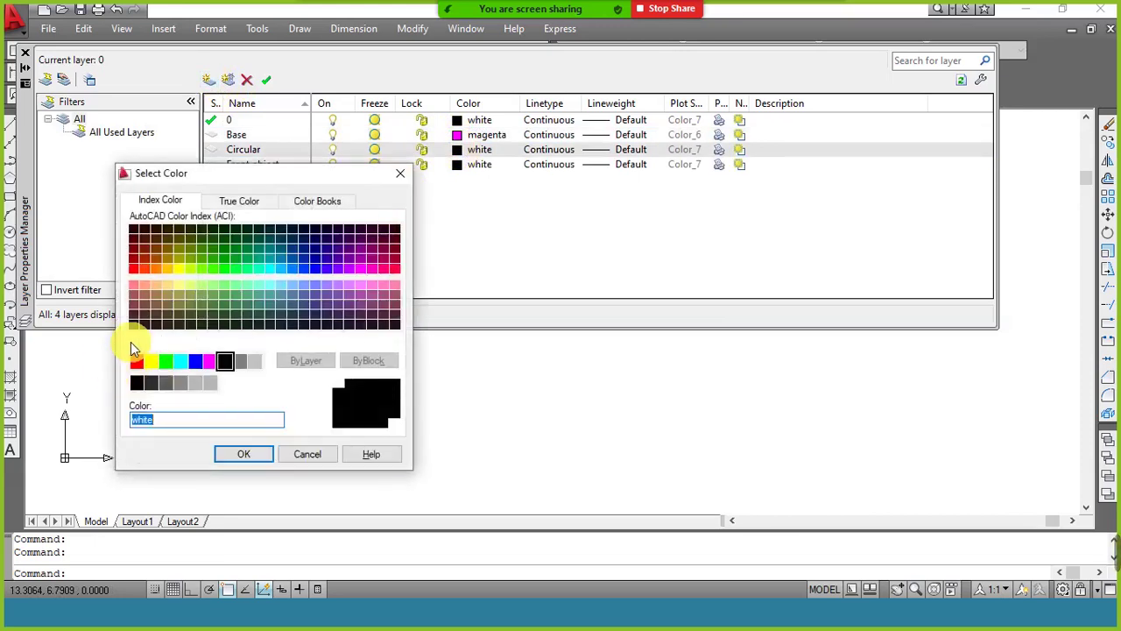
{"action": "left_click", "coordinate": [137, 361]}
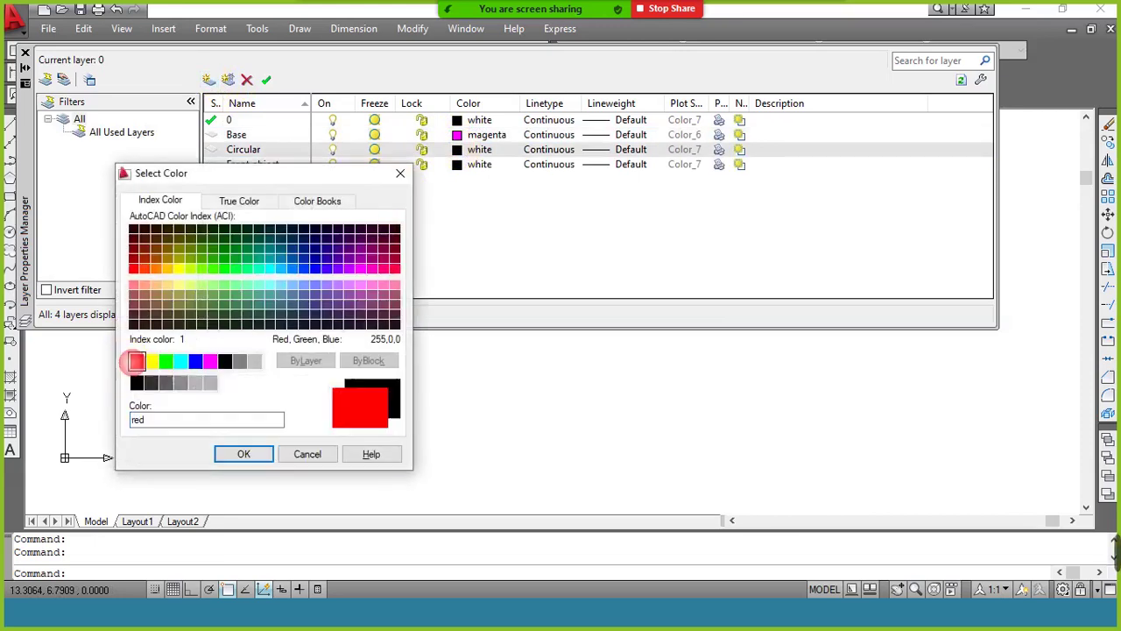
{"action": "left_click", "coordinate": [244, 453]}
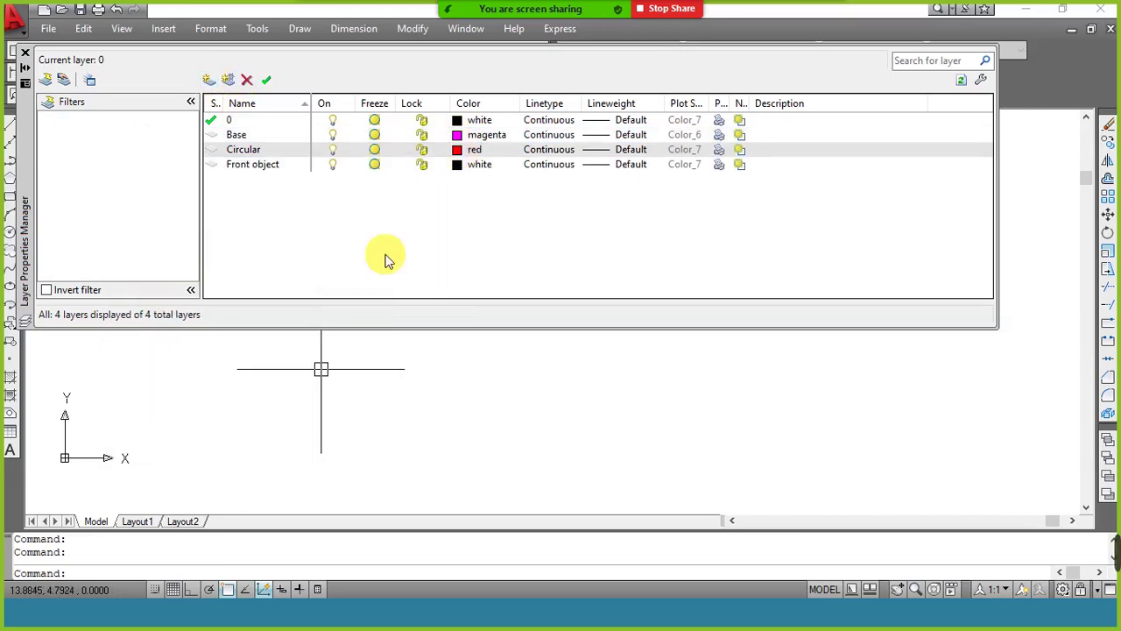
{"action": "left_click", "coordinate": [457, 164]}
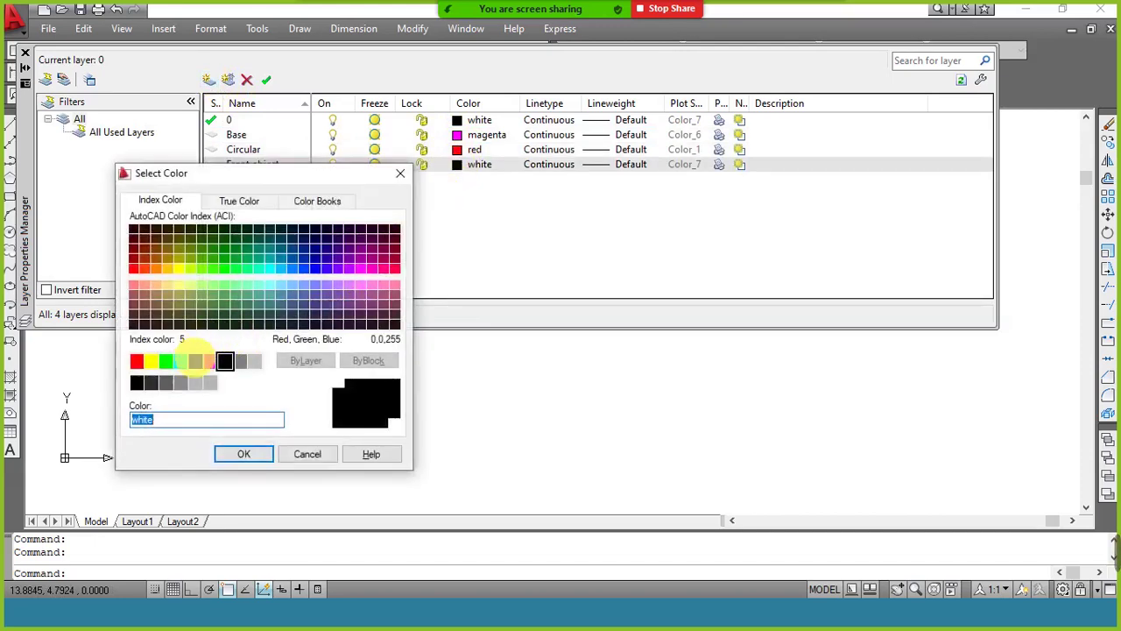
{"action": "left_click", "coordinate": [195, 361]}
{"action": "left_click", "coordinate": [234, 453]}
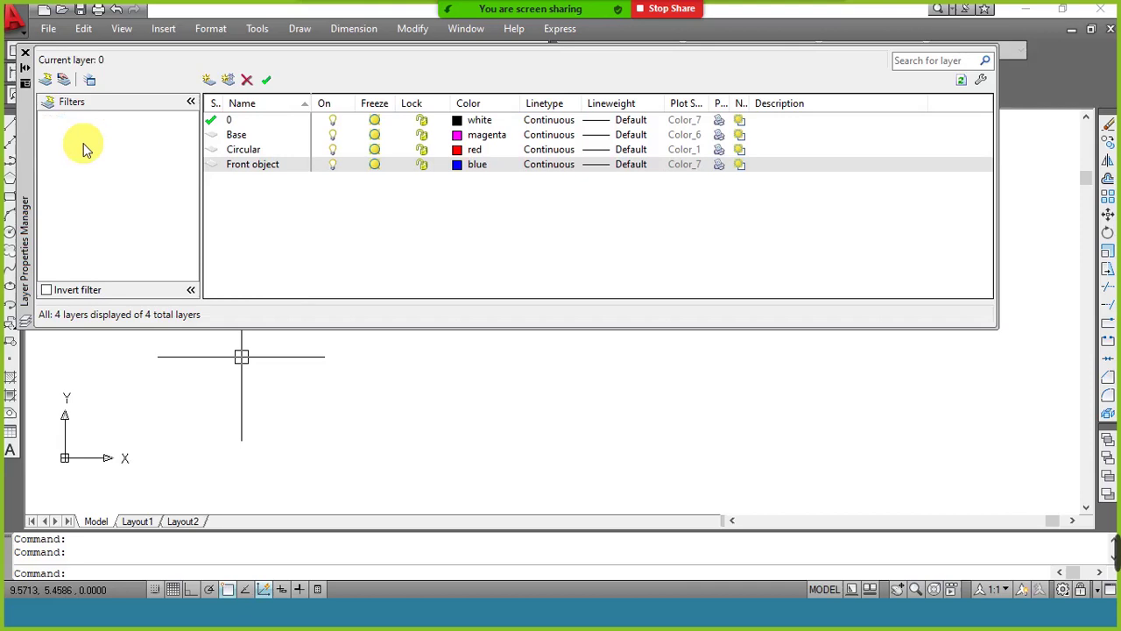
{"action": "left_click", "coordinate": [24, 56]}
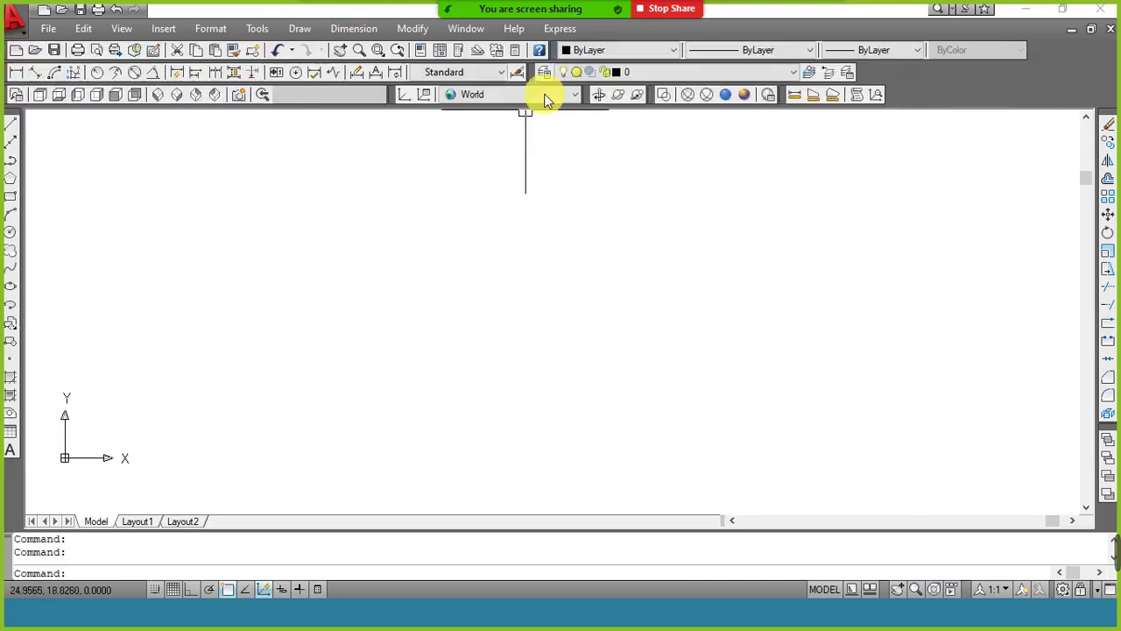
Make Base the current layer and switch the drawing to the southeast isometric view.
{"action": "left_click", "coordinate": [638, 72]}
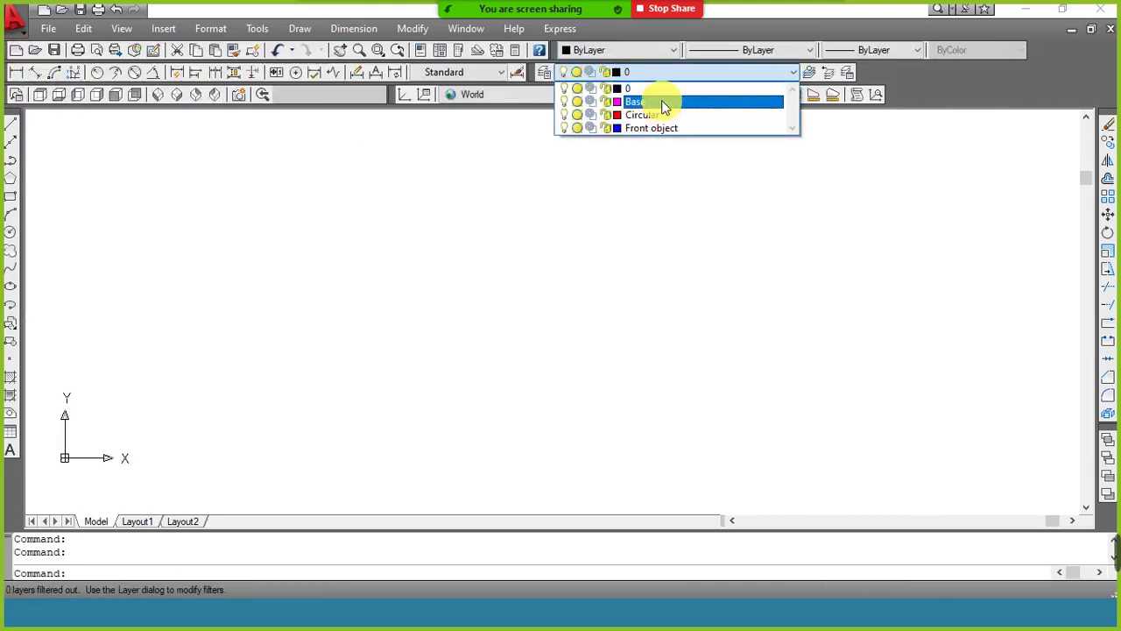
{"action": "left_click", "coordinate": [662, 102]}
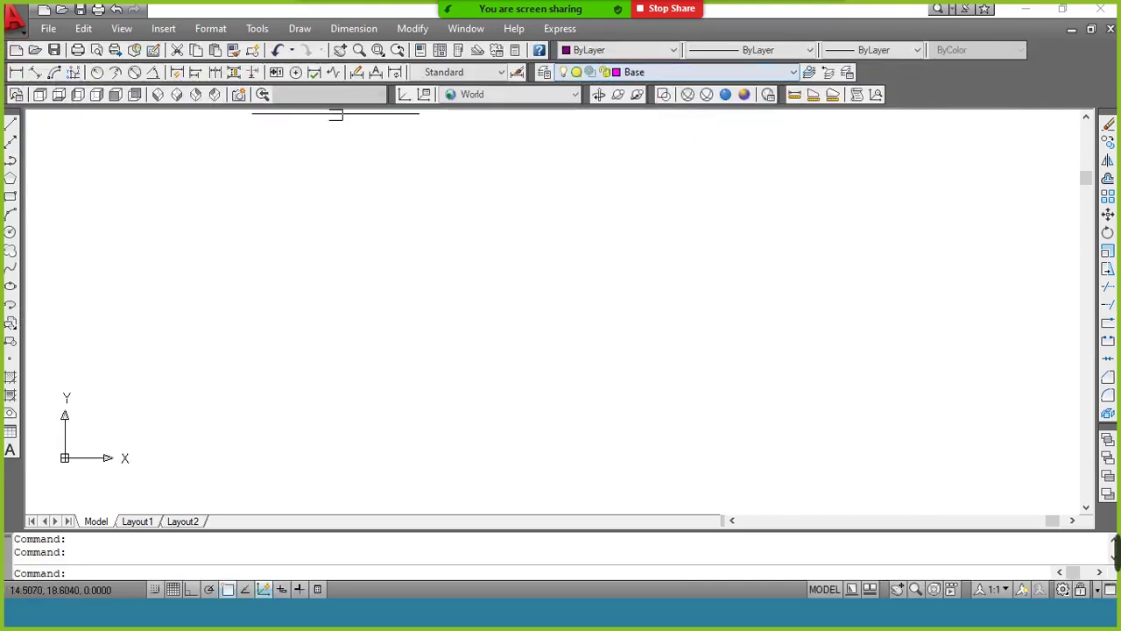
{"action": "left_click", "coordinate": [176, 95]}
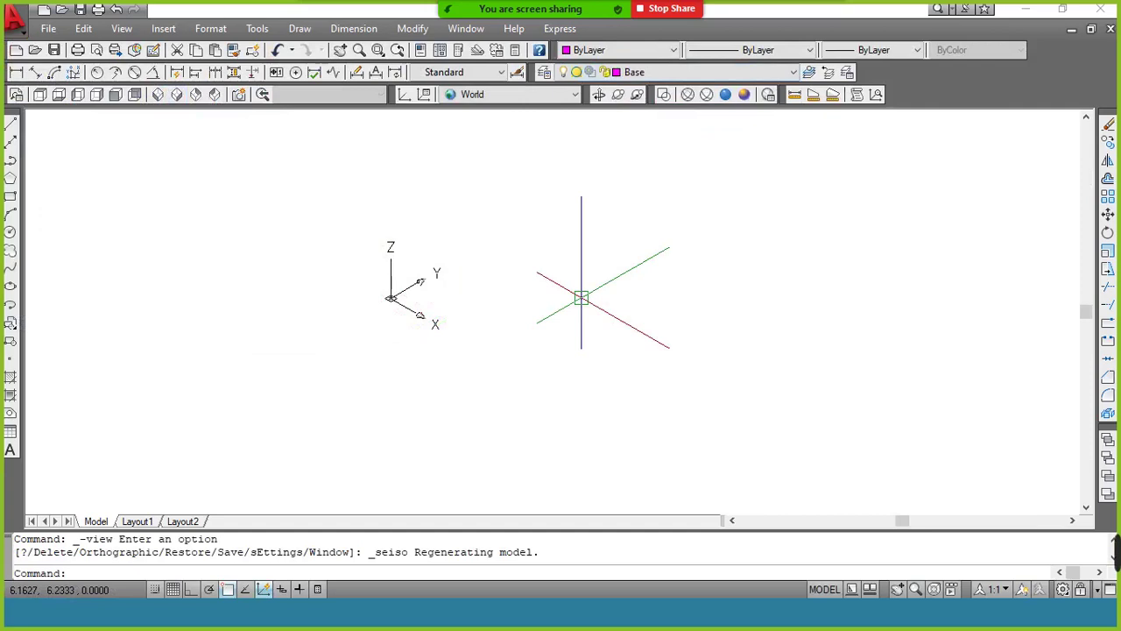
Check the ring diameters in the Assignment 11 PDF, return to AutoCAD and make Circular the current layer.
{"action": "key", "text": "alt+Tab"}
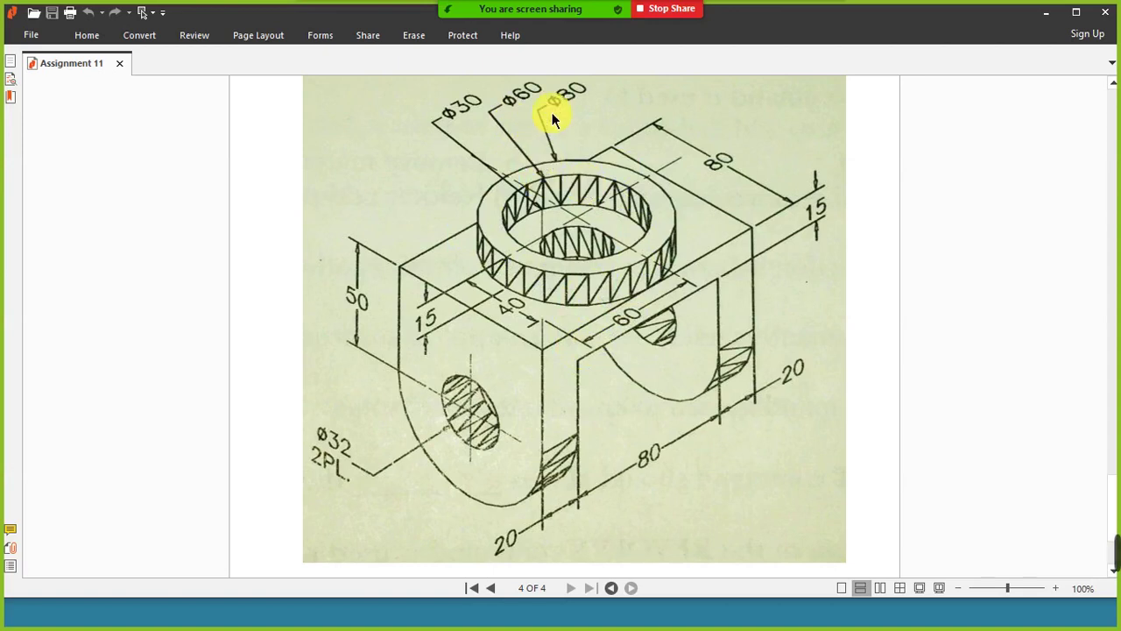
{"action": "key", "text": "alt+Tab"}
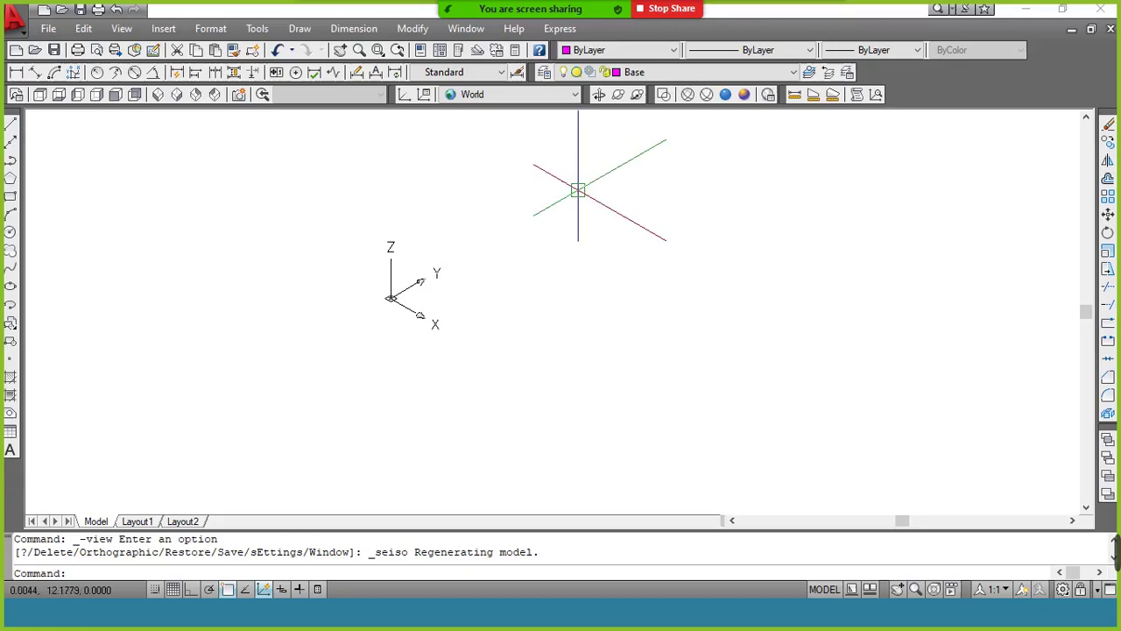
{"action": "left_click", "coordinate": [697, 76]}
{"action": "left_click", "coordinate": [688, 113]}
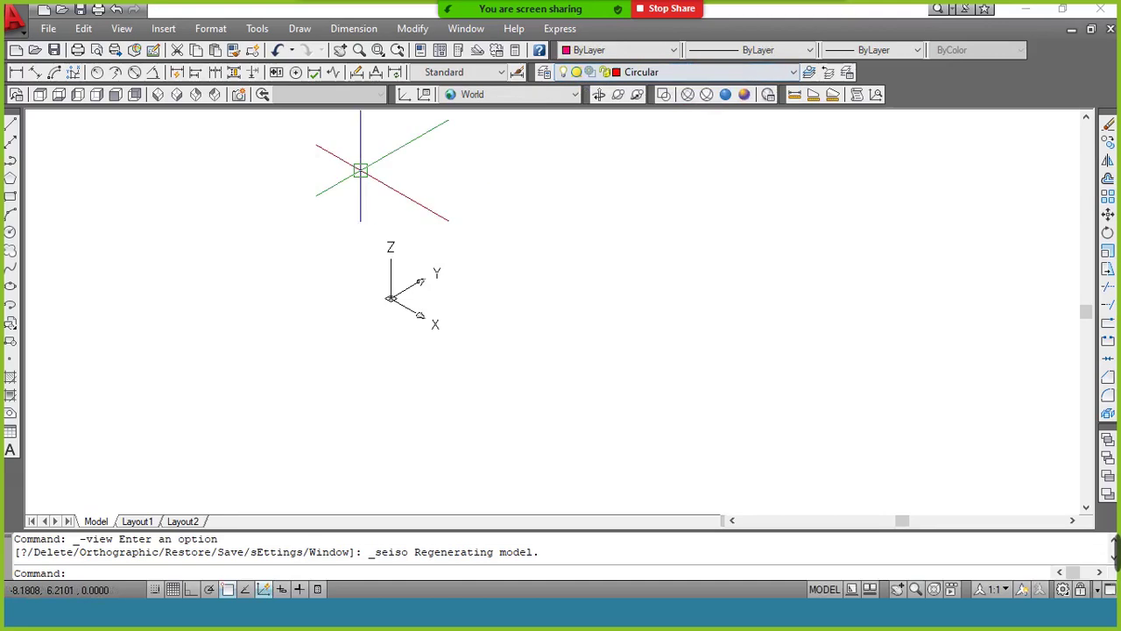
Draw a circle of diameter 80 in the open drawing area and dismiss the meeting time-limit notice.
{"action": "left_click", "coordinate": [11, 234]}
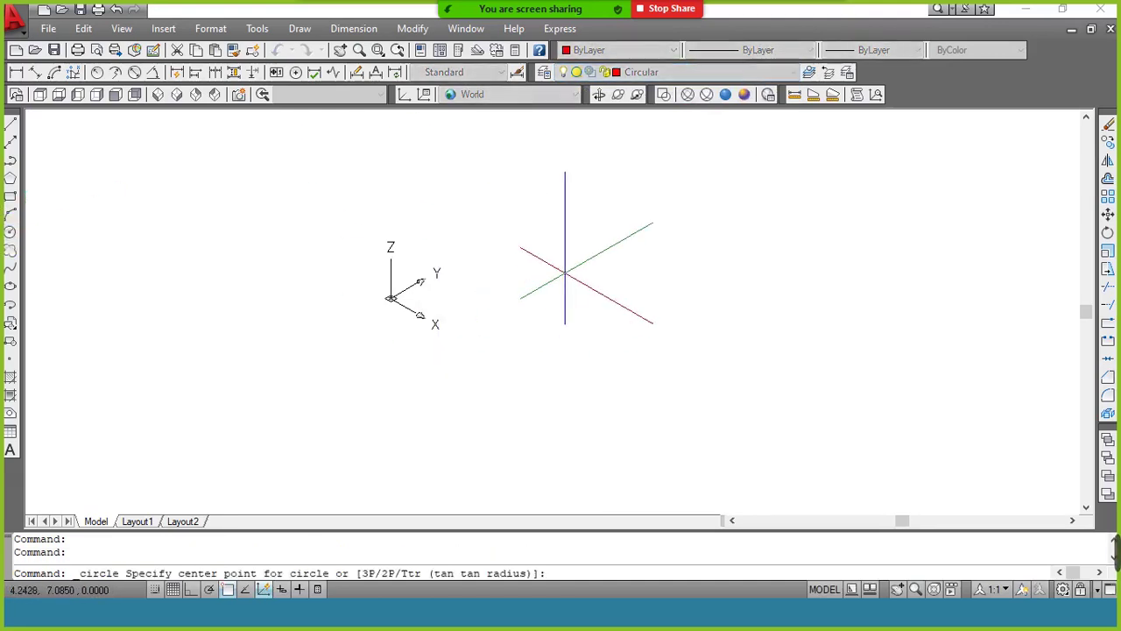
{"action": "left_click", "coordinate": [564, 272]}
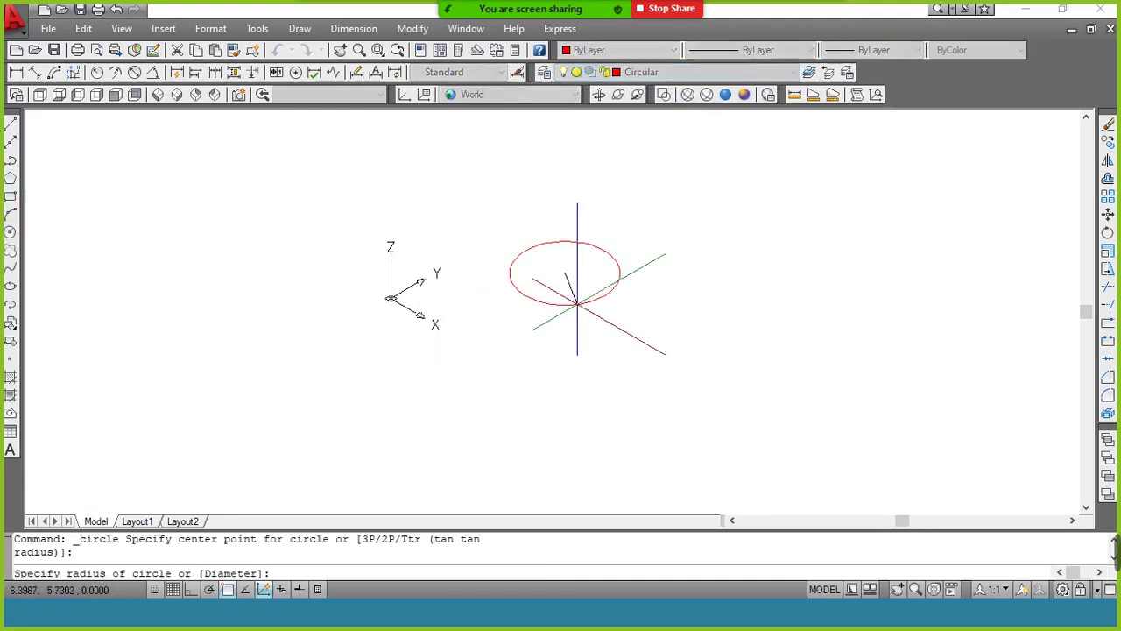
{"action": "type", "text": "d"}
{"action": "key", "text": "Return"}
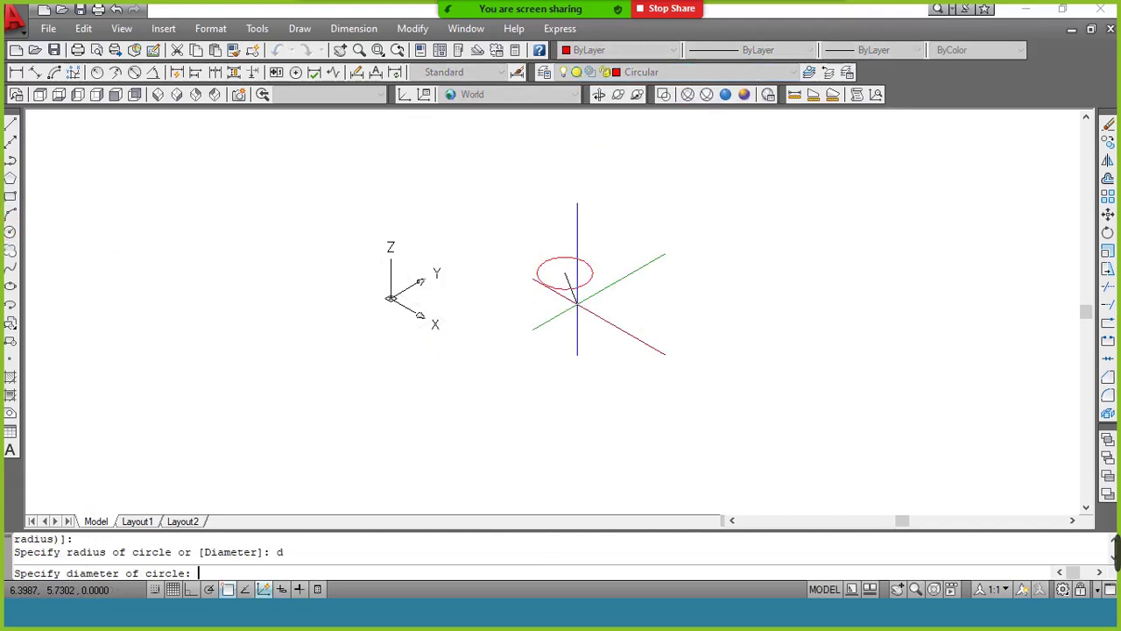
{"action": "type", "text": "80"}
{"action": "key", "text": "Return"}
{"action": "type", "text": "z"}
{"action": "key", "text": "Return"}
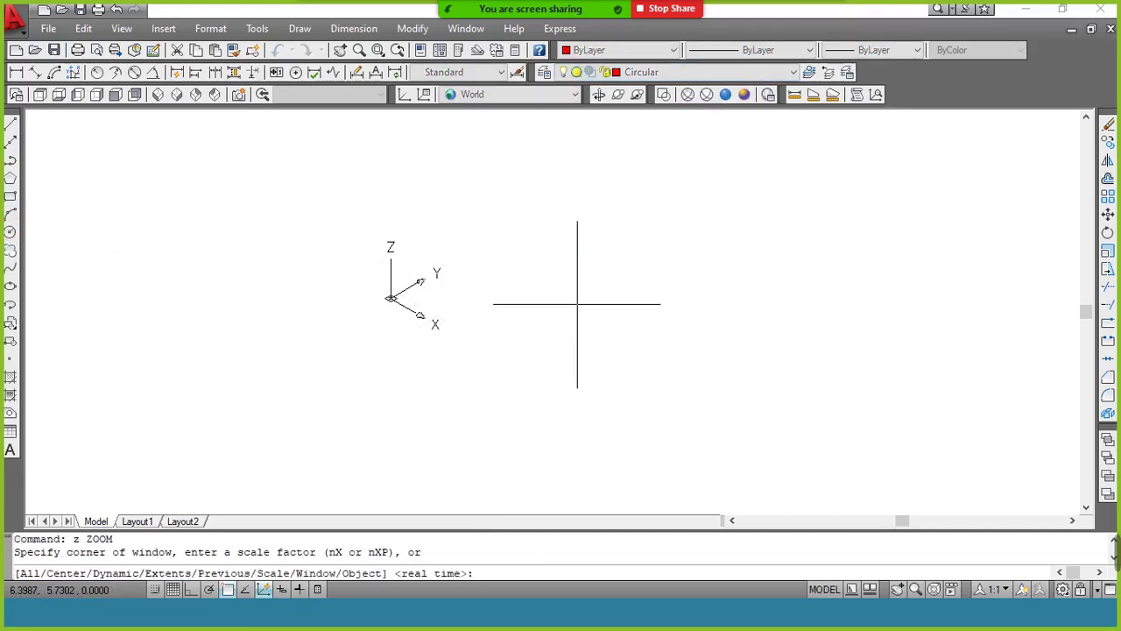
{"action": "type", "text": "a"}
{"action": "key", "text": "Return"}
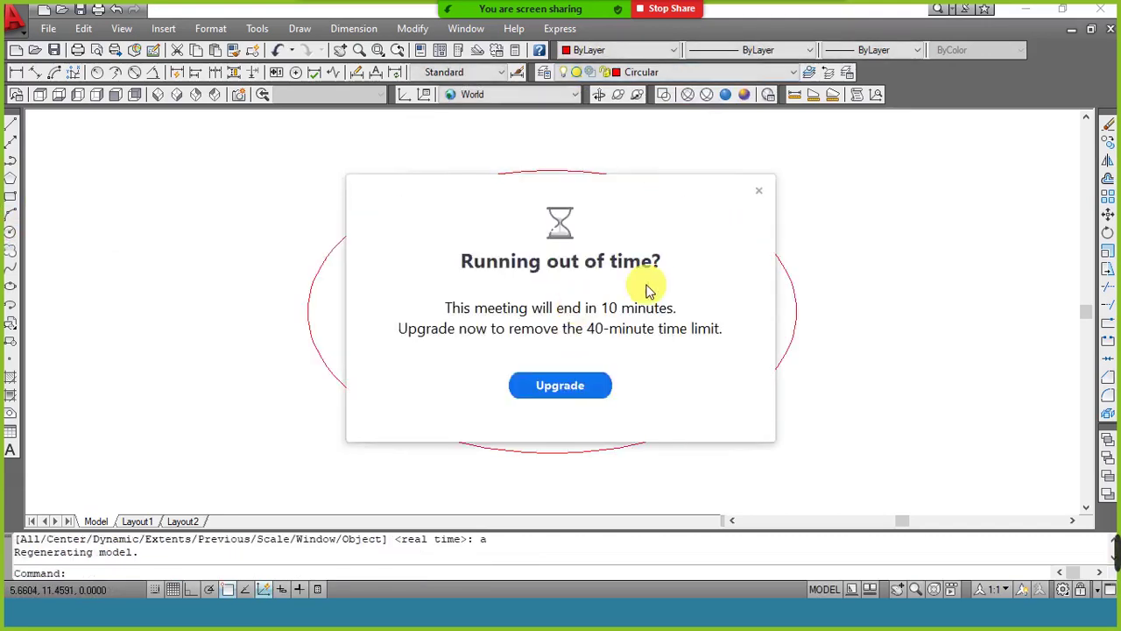
{"action": "left_click", "coordinate": [758, 191]}
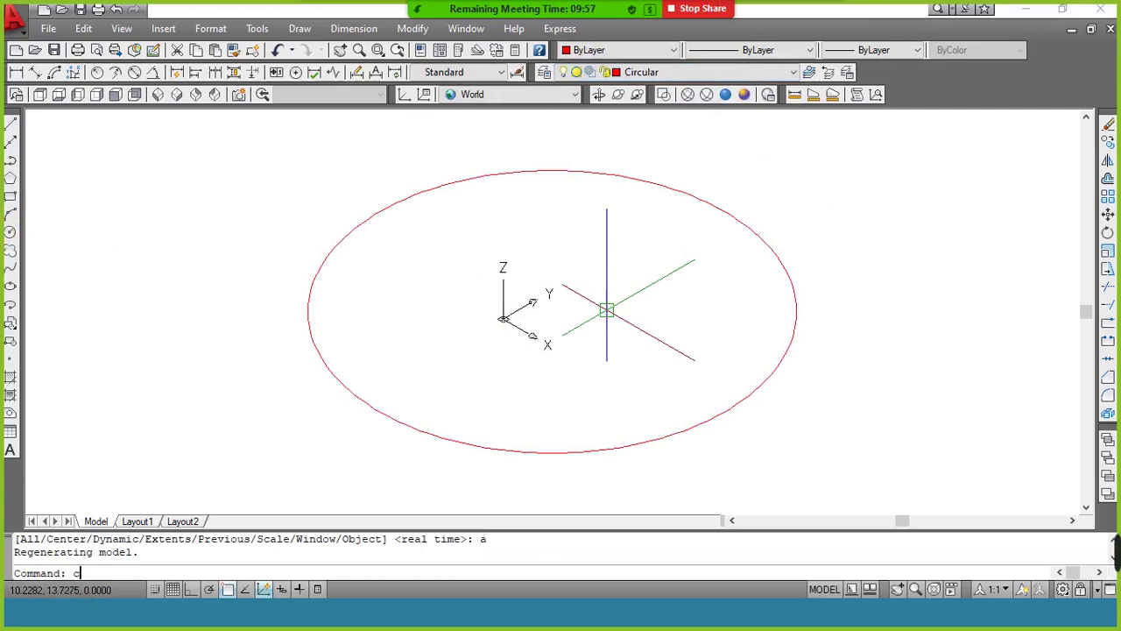
Draw a second circle of diameter 60 concentric with the first one.
{"action": "type", "text": "c"}
{"action": "key", "text": "Return"}
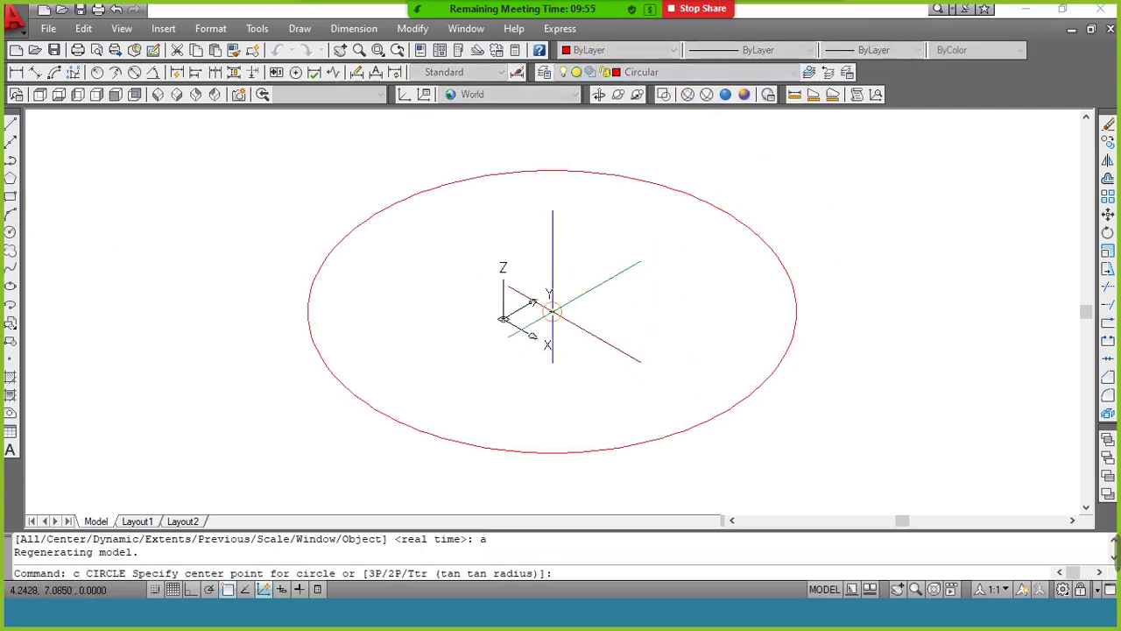
{"action": "left_click", "coordinate": [552, 311]}
{"action": "type", "text": "d"}
{"action": "key", "text": "Return"}
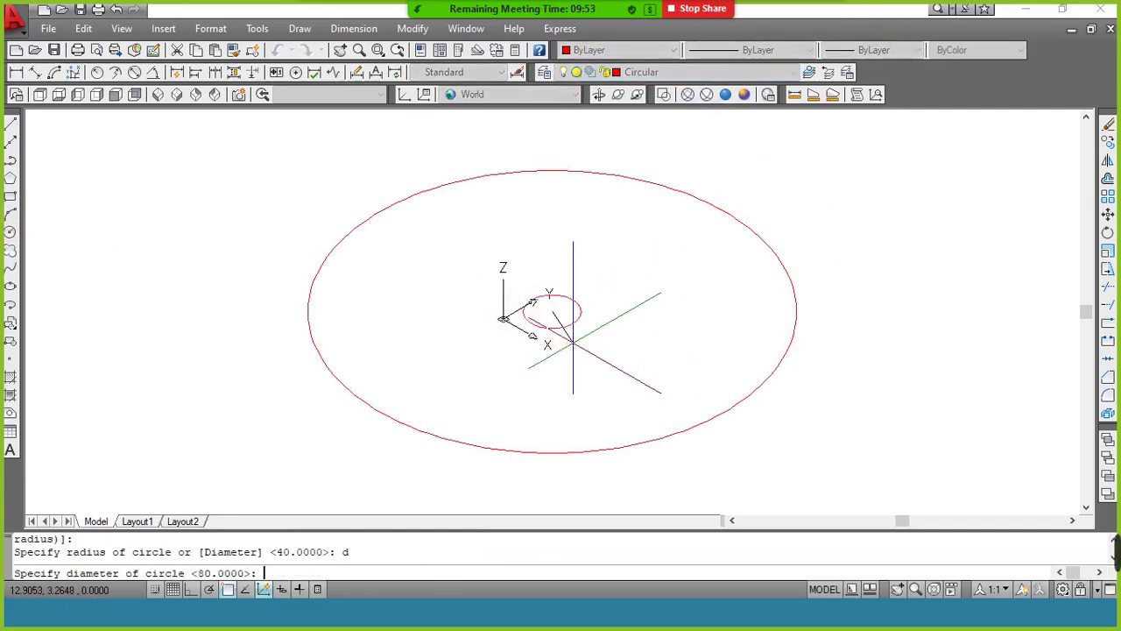
{"action": "type", "text": "60"}
{"action": "key", "text": "Return"}
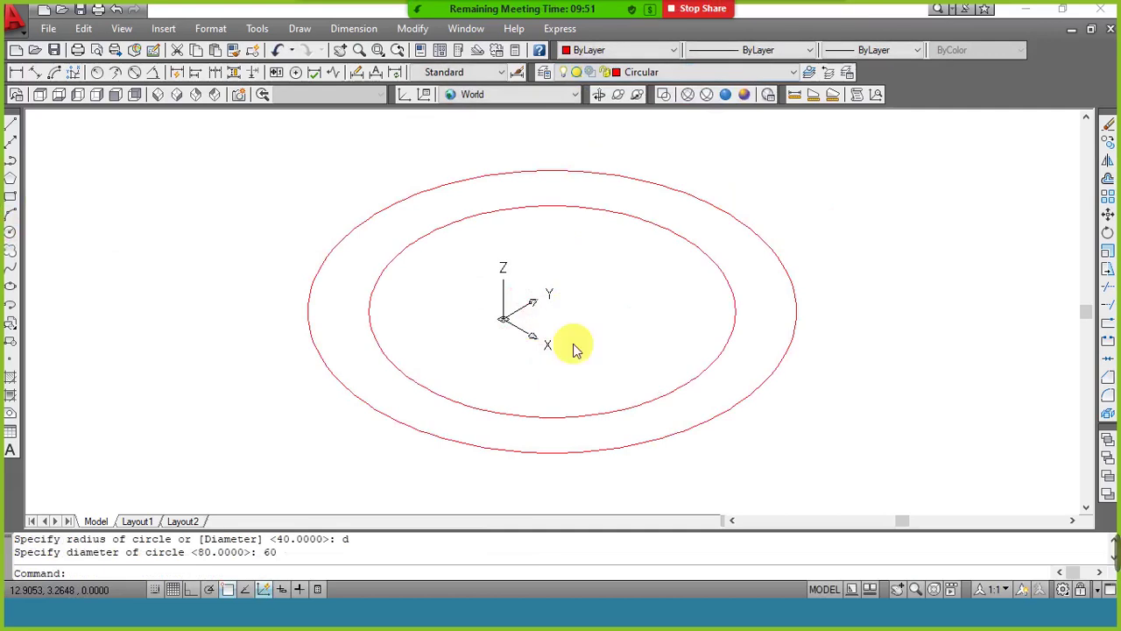
Check the ring height in the Assignment 11 PDF, return to AutoCAD and extrude both circles to a height of 15.
{"action": "key", "text": "alt+Tab"}
{"action": "key", "text": "alt+Tab"}
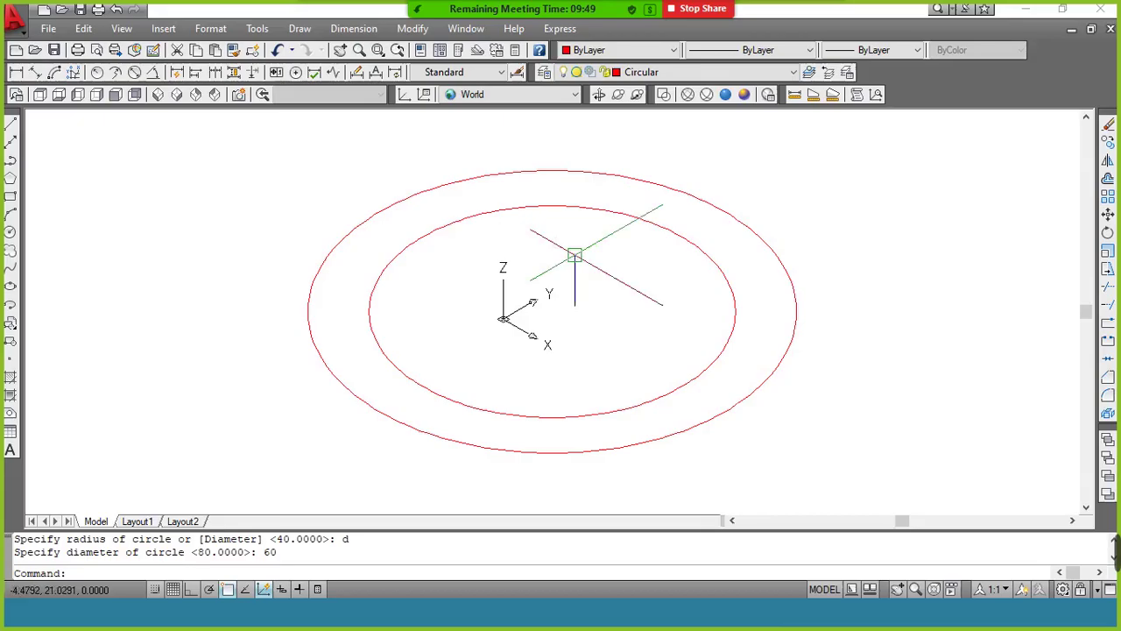
{"action": "key", "text": "alt+Tab"}
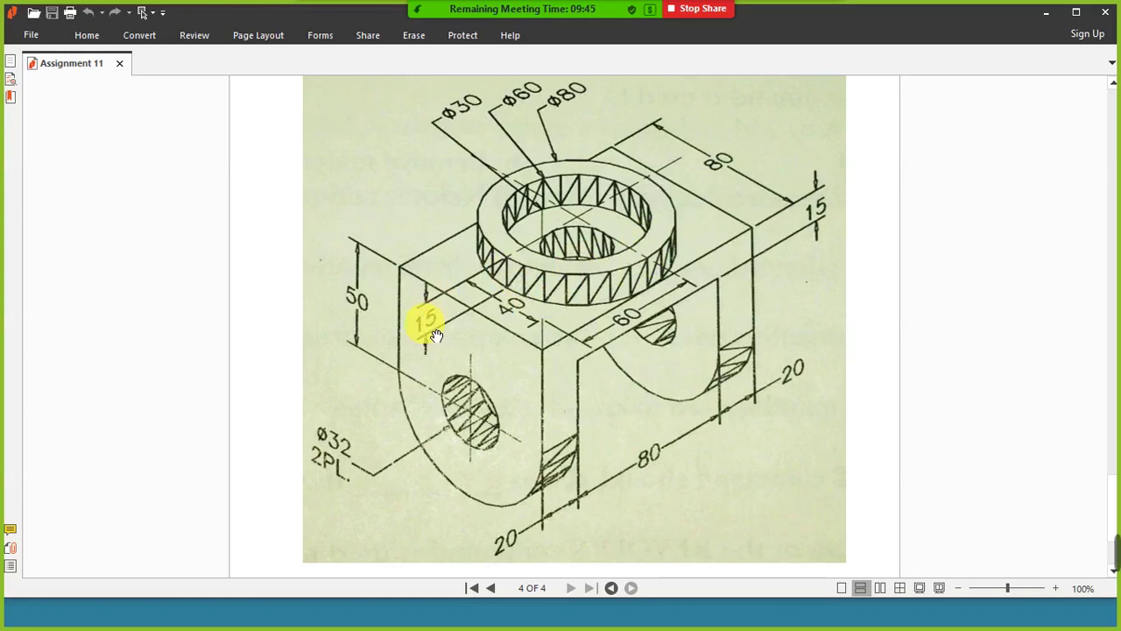
{"action": "key", "text": "alt+Tab"}
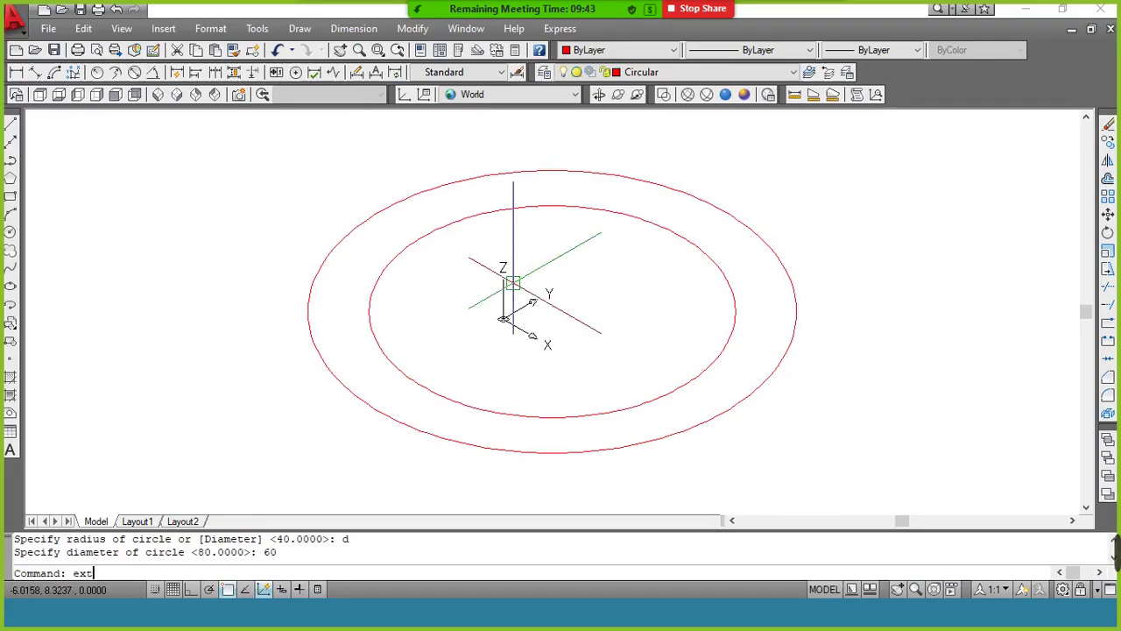
{"action": "type", "text": "ext"}
{"action": "key", "text": "Return"}
{"action": "left_click", "coordinate": [553, 150]}
{"action": "left_click", "coordinate": [506, 237]}
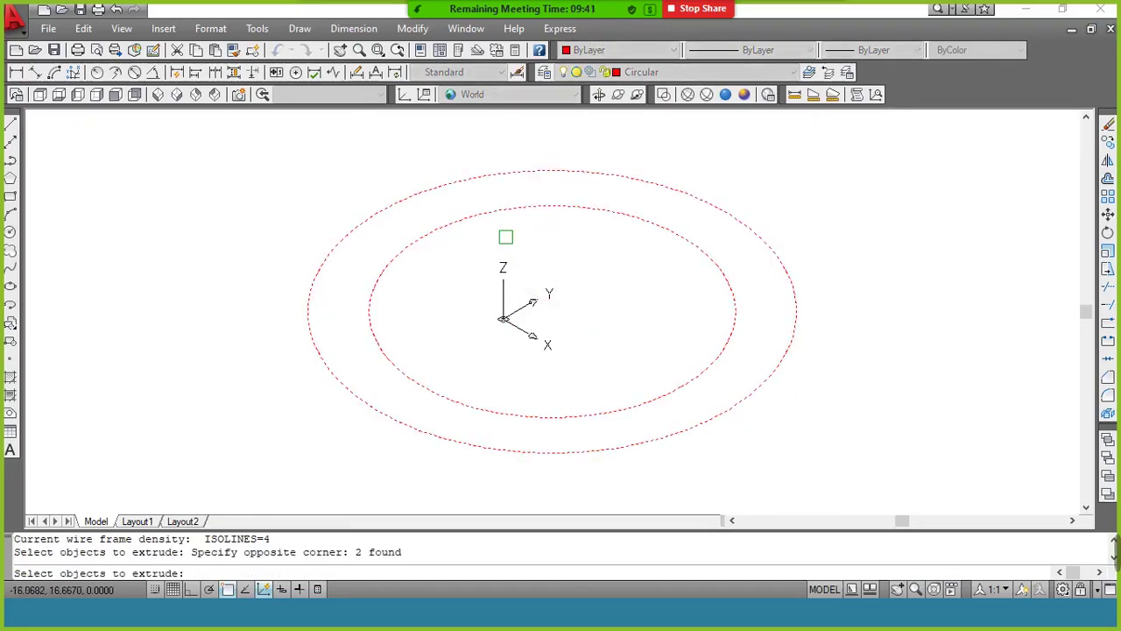
{"action": "key", "text": "Return"}
{"action": "key", "text": "Return"}
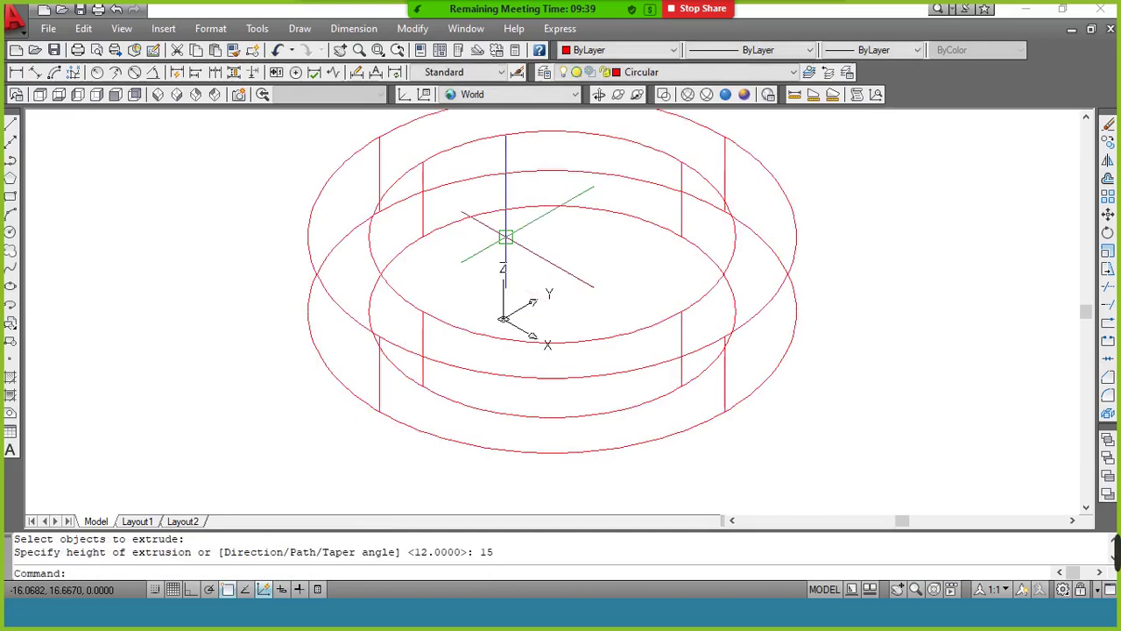
Apply the Realistic visual style and subtract the inner cylinder from the outer one to form the ring.
{"action": "left_click", "coordinate": [727, 95]}
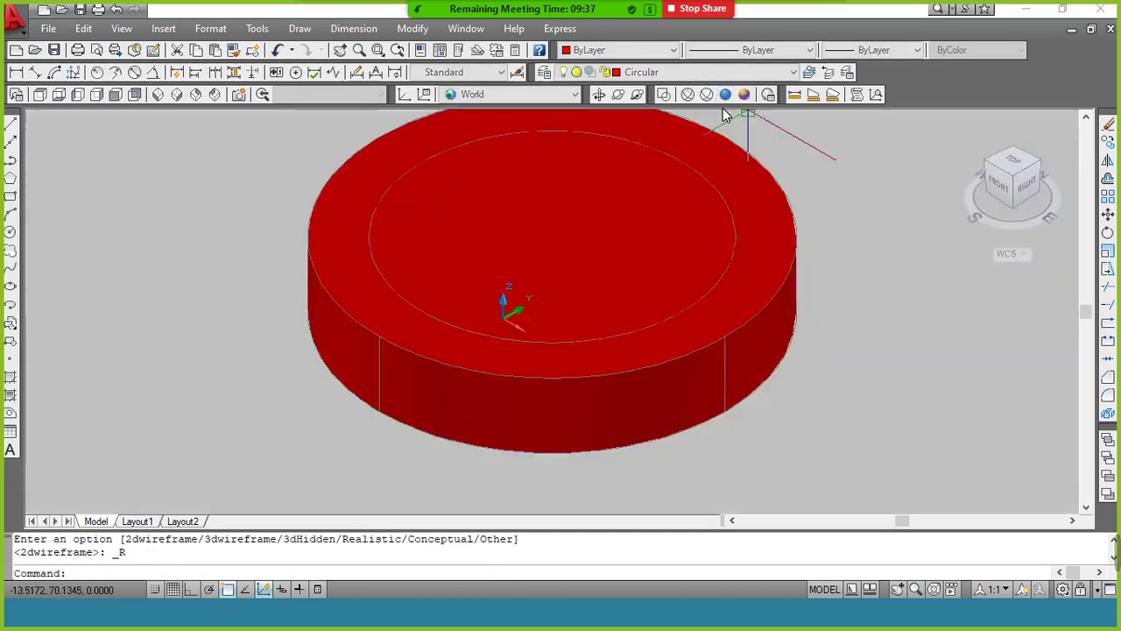
{"action": "scroll", "coordinate": [622, 199], "scroll_direction": "down", "scroll_amount": 2}
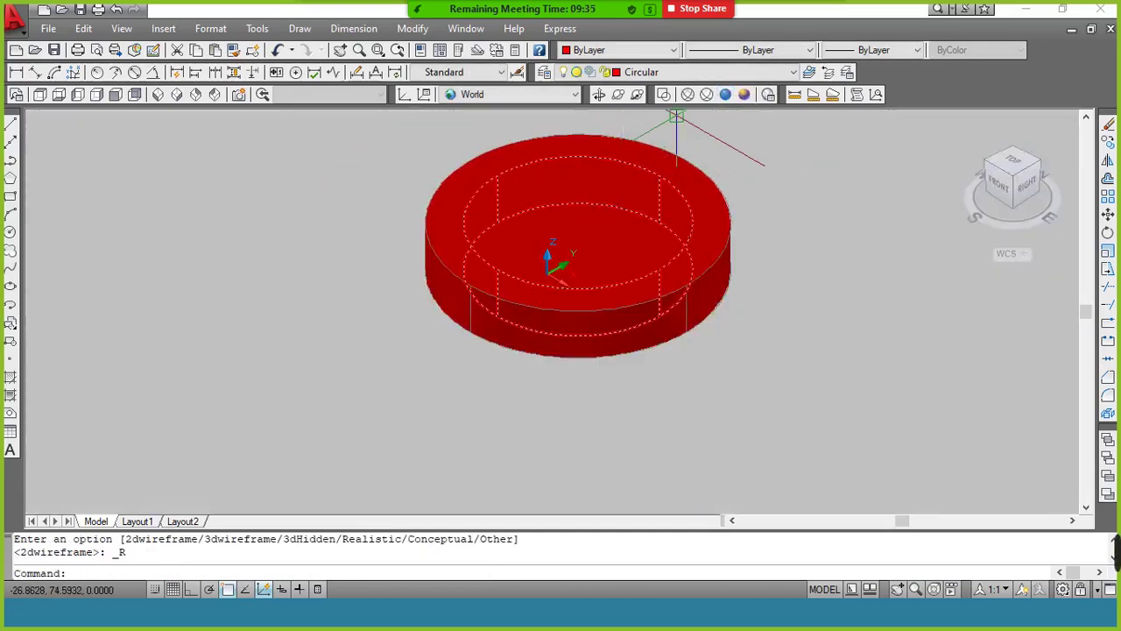
{"action": "scroll", "coordinate": [679, 123], "scroll_direction": "up", "scroll_amount": 2}
{"action": "type", "text": "su"}
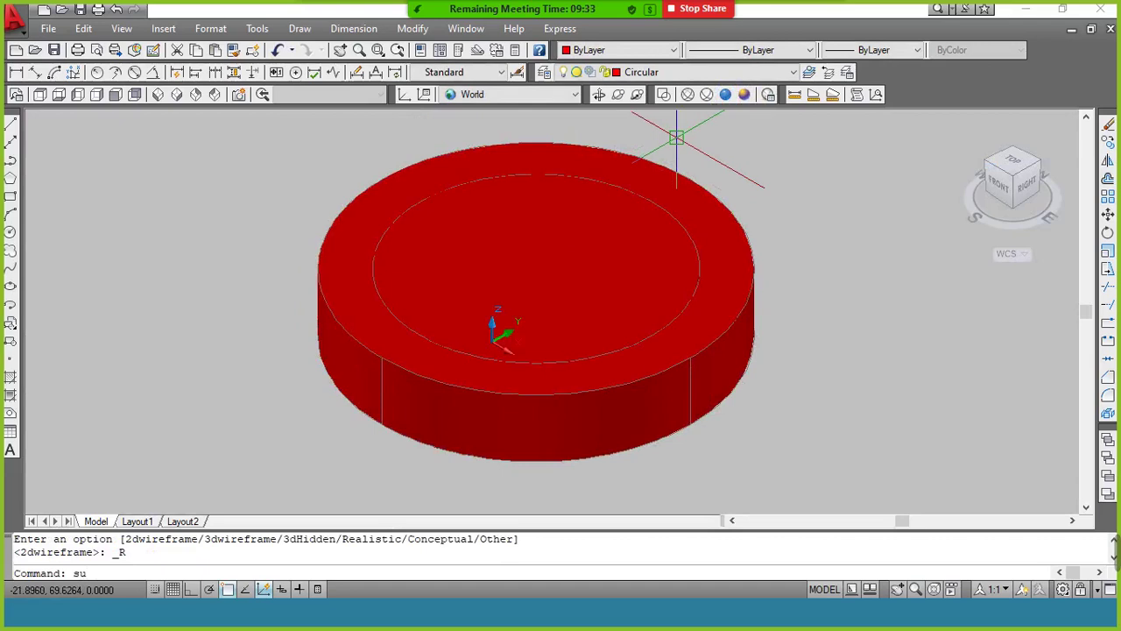
{"action": "key", "text": "Return"}
{"action": "left_click", "coordinate": [701, 186]}
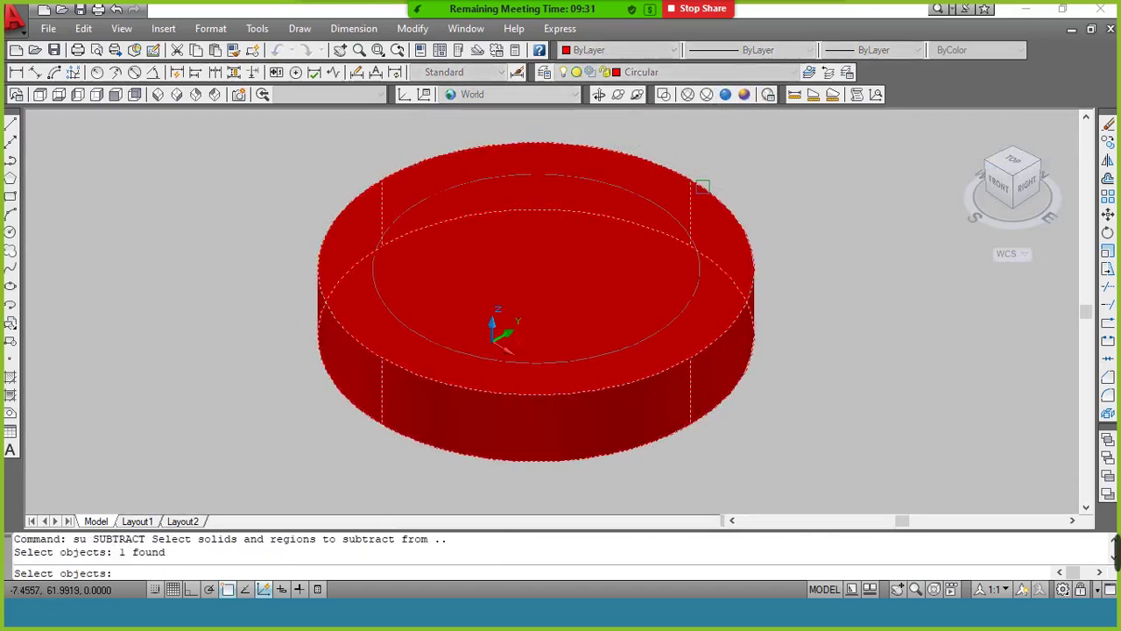
{"action": "key", "text": "Return"}
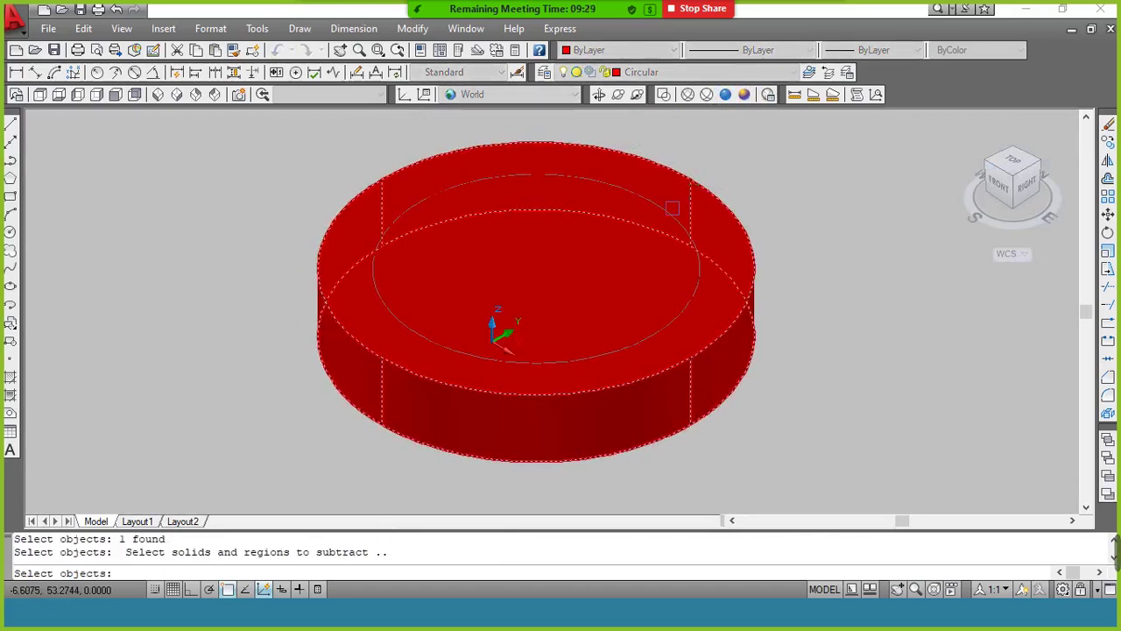
{"action": "left_click", "coordinate": [663, 212]}
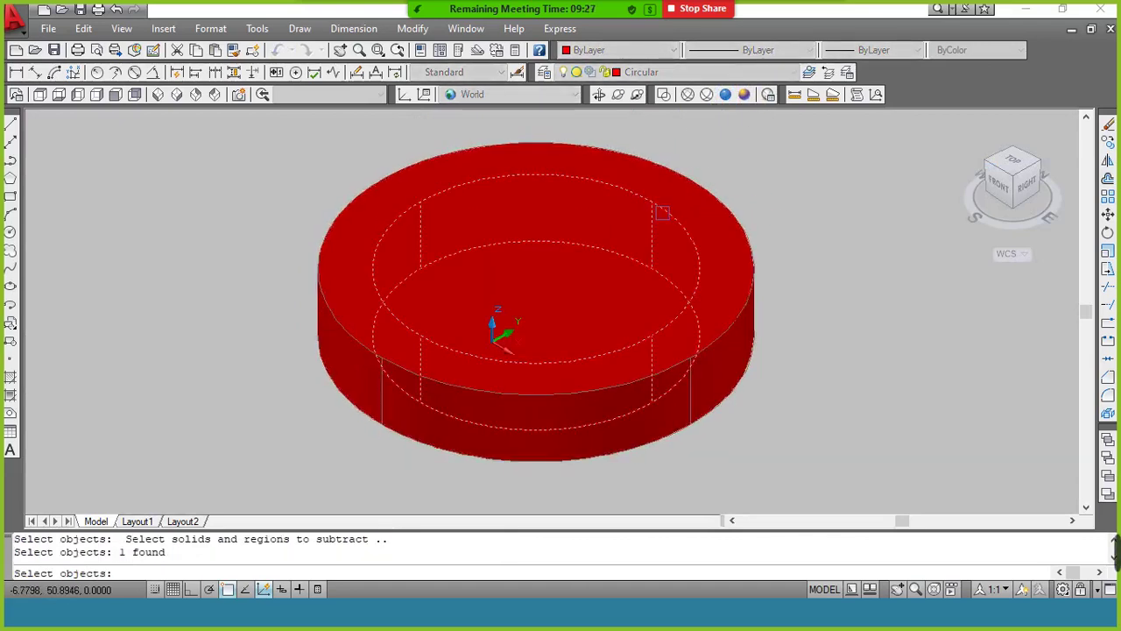
{"action": "key", "text": "Return"}
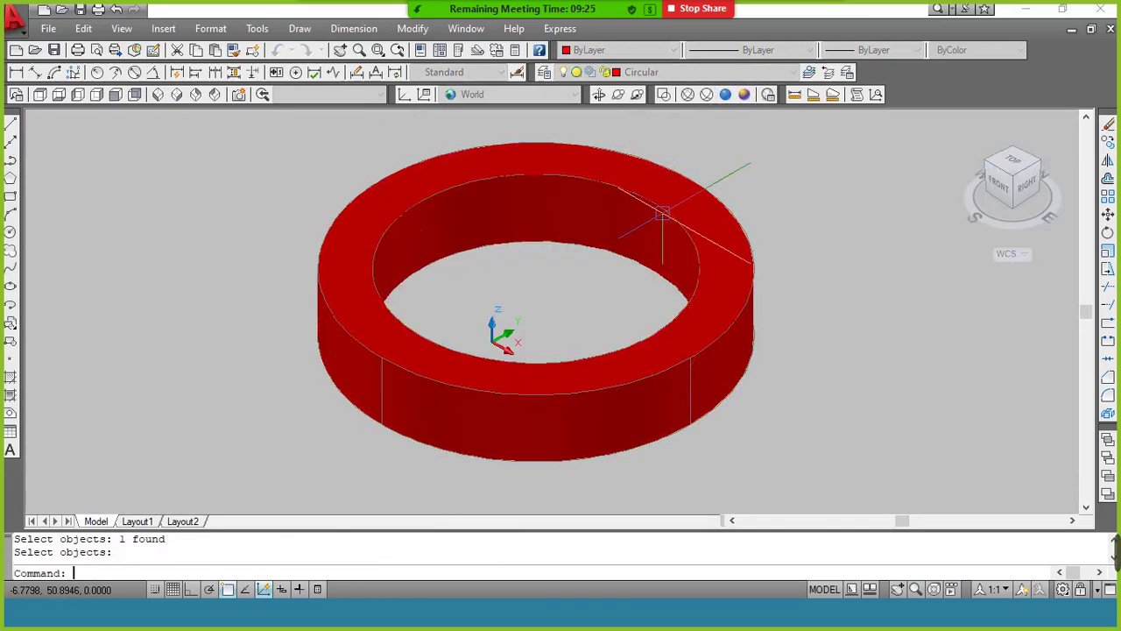
Lock the Circular layer, switch to the 2D Wireframe visual style and make Base the current layer.
{"action": "left_click", "coordinate": [682, 73]}
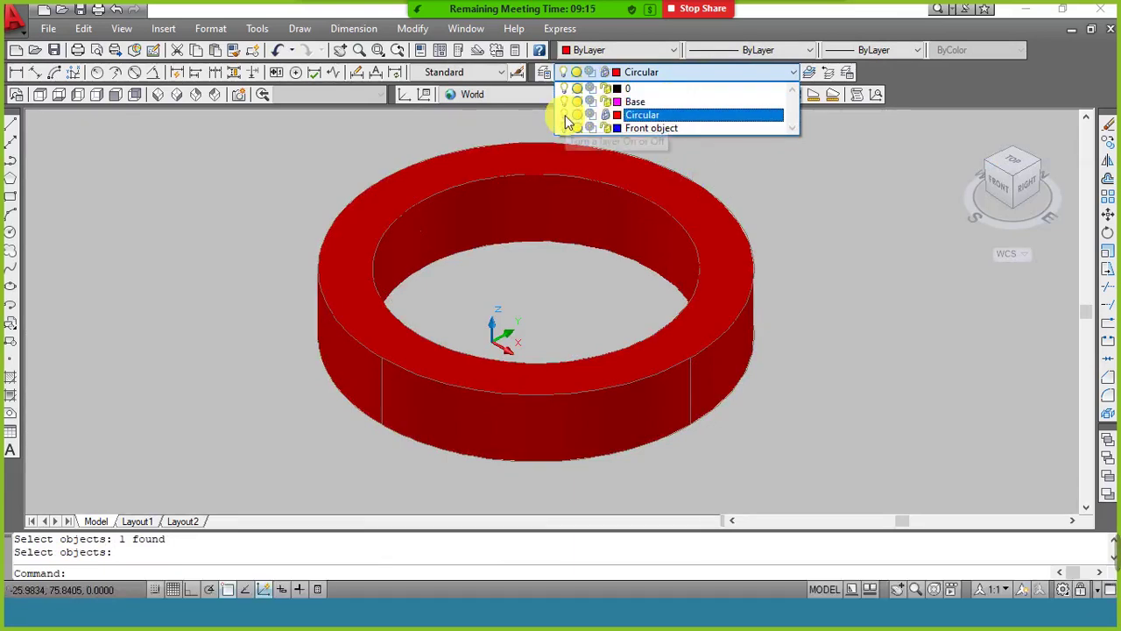
{"action": "left_click", "coordinate": [806, 208]}
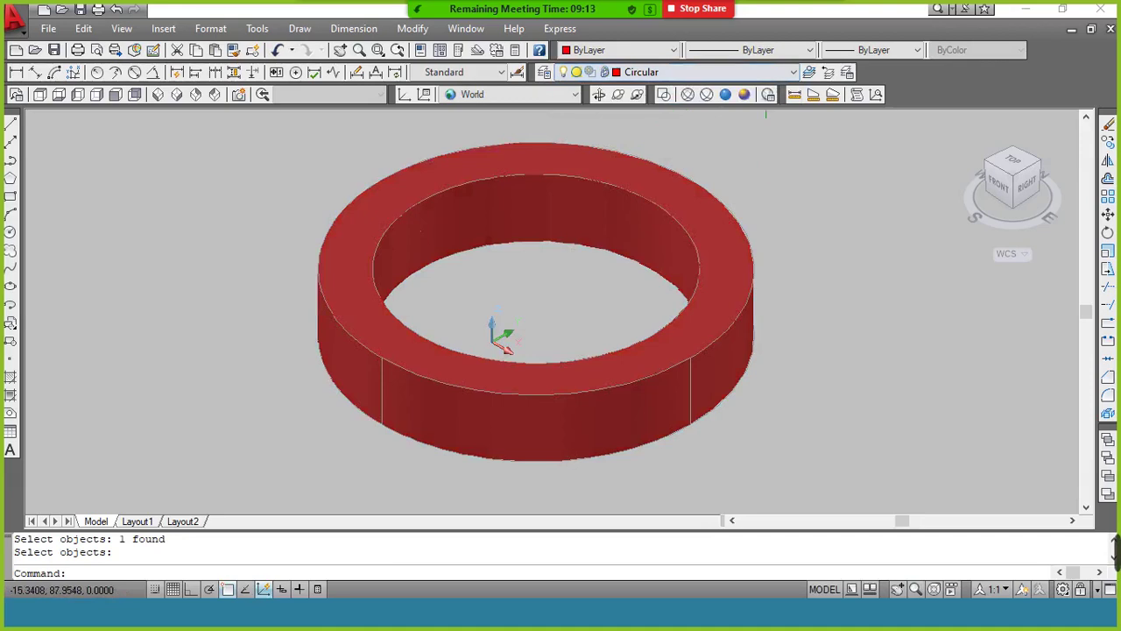
{"action": "left_click", "coordinate": [664, 93]}
{"action": "left_click", "coordinate": [671, 72]}
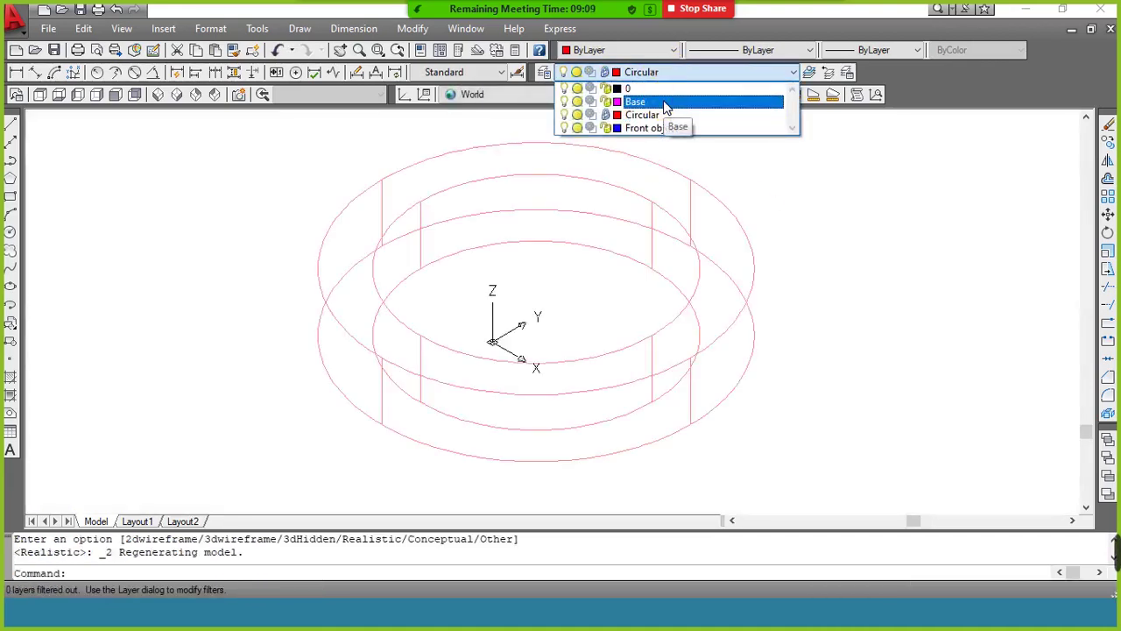
{"action": "left_click", "coordinate": [663, 102]}
{"action": "scroll", "coordinate": [670, 188], "scroll_direction": "down", "scroll_amount": 2}
{"action": "scroll", "coordinate": [552, 276], "scroll_direction": "down", "scroll_amount": 3}
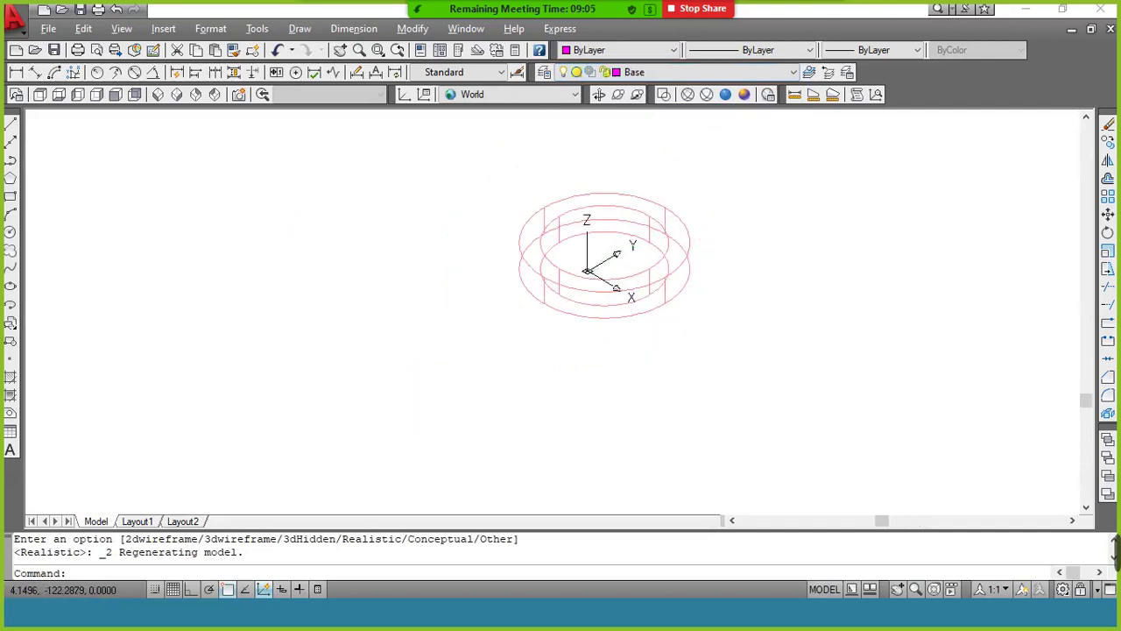
Check the base plate size in the Assignment 11 PDF, return to AutoCAD and draw an 80 by 80 rectangle in the open area beside the ring.
{"action": "key", "text": "alt+Tab"}
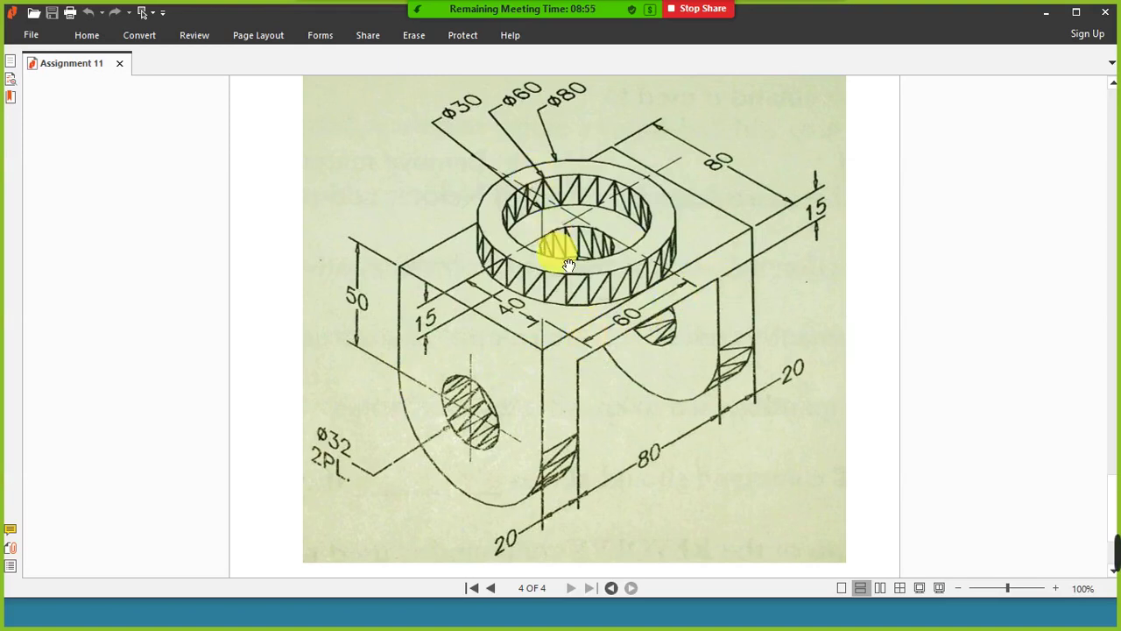
{"action": "key", "text": "alt+Tab"}
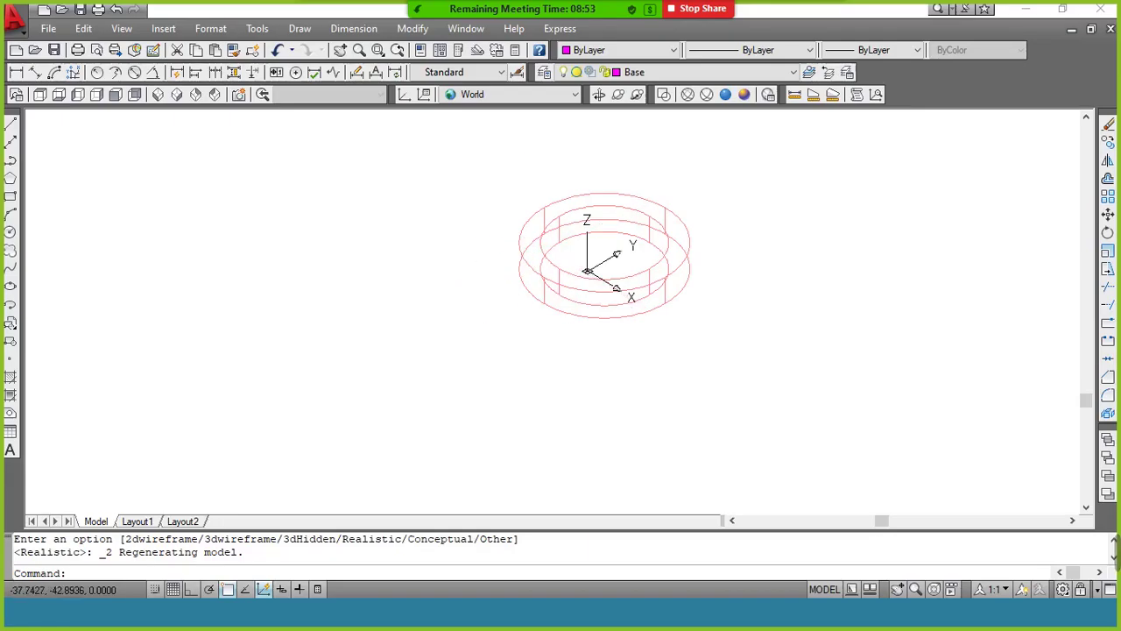
{"action": "type", "text": "rec"}
{"action": "key", "text": "Return"}
{"action": "left_click", "coordinate": [203, 304]}
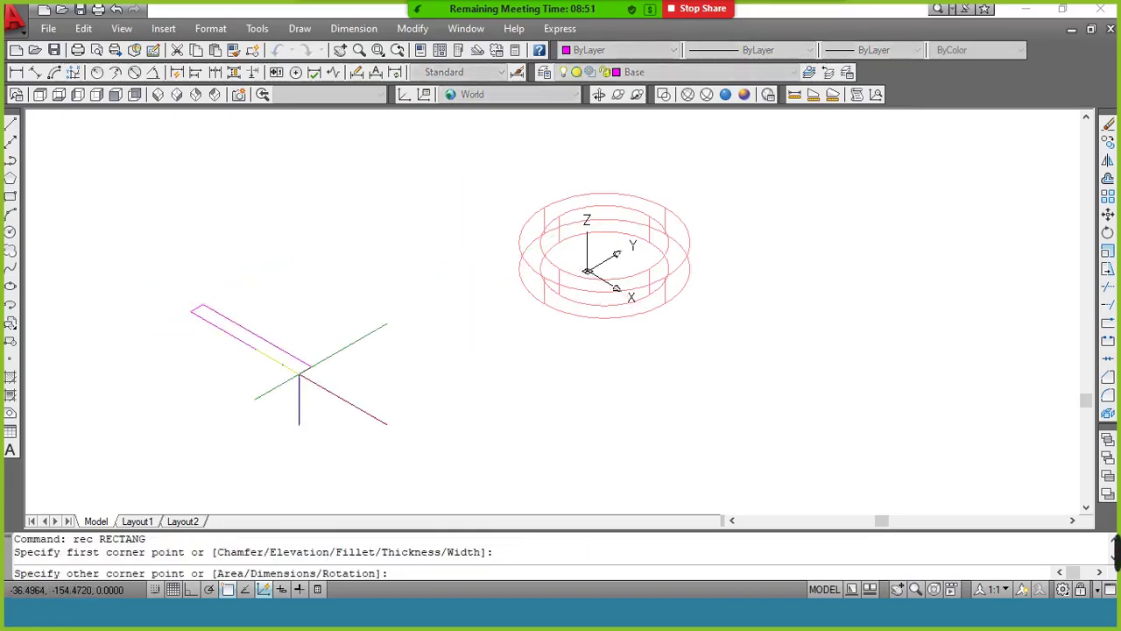
{"action": "type", "text": "@"}
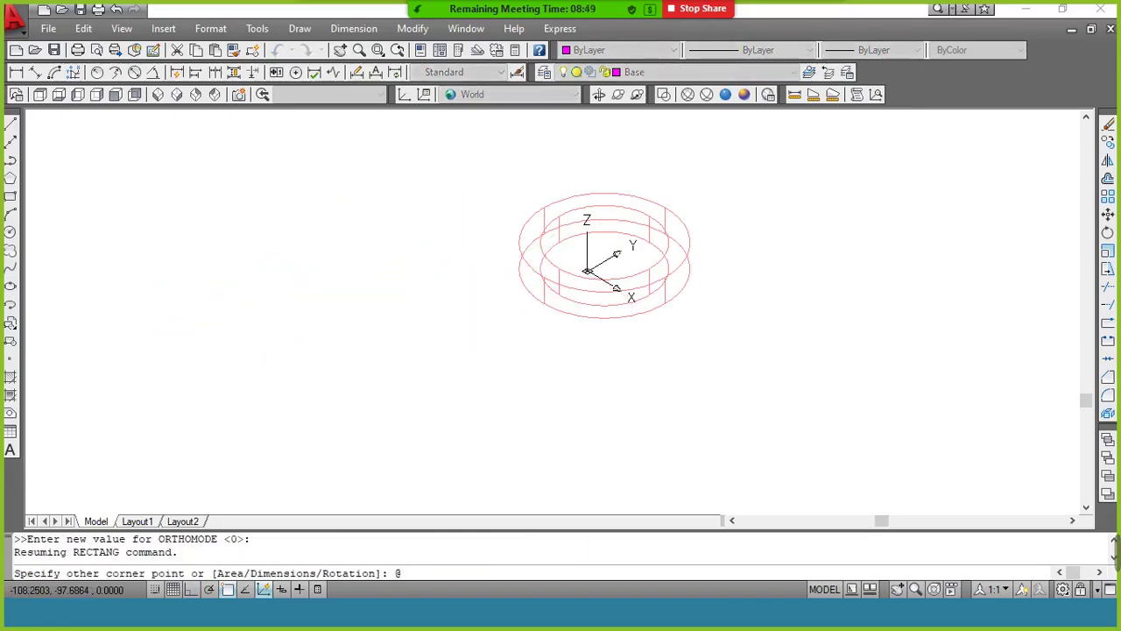
{"action": "type", "text": "80,80"}
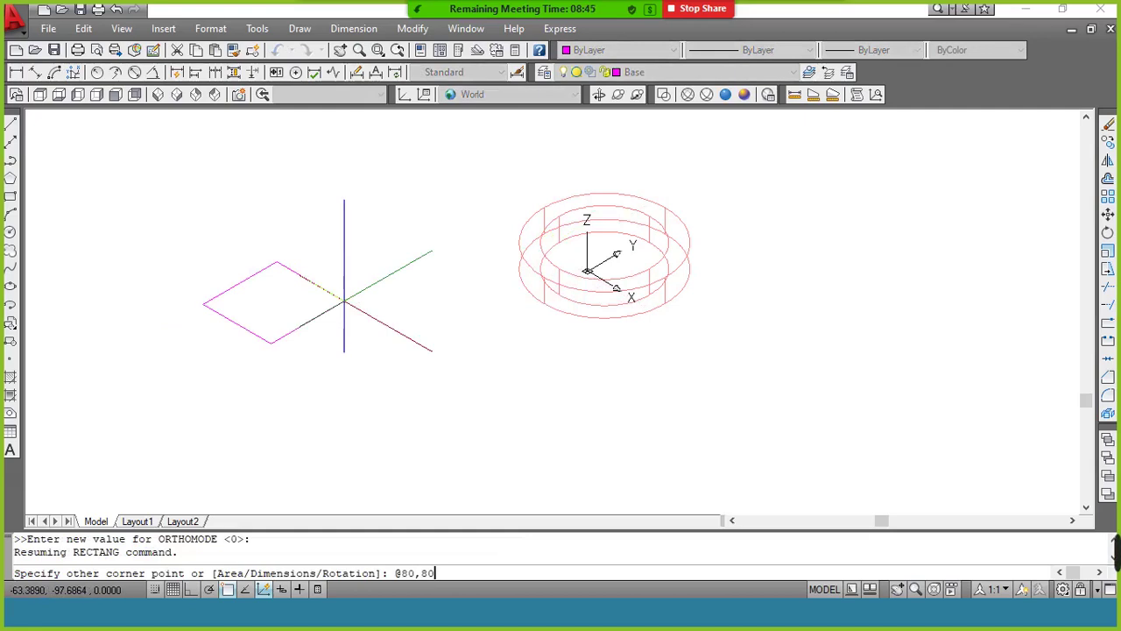
{"action": "key", "text": "Return"}
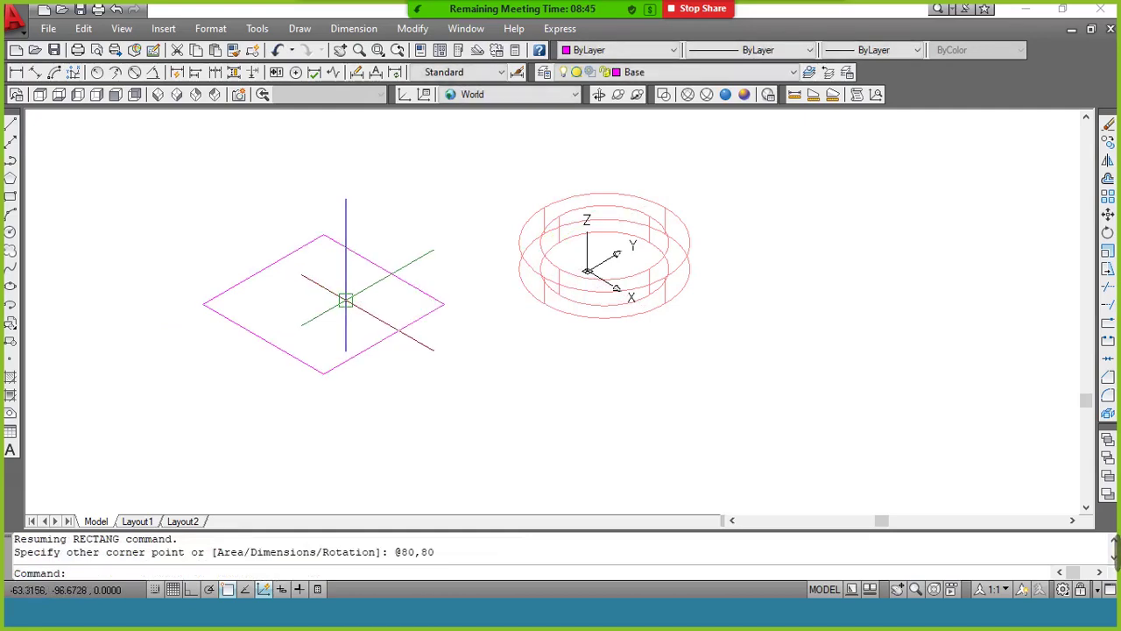
Check the hole position in the Assignment 11 PDF, return to AutoCAD and draw a diagonal line between opposite corners of the square.
{"action": "key", "text": "alt+Tab"}
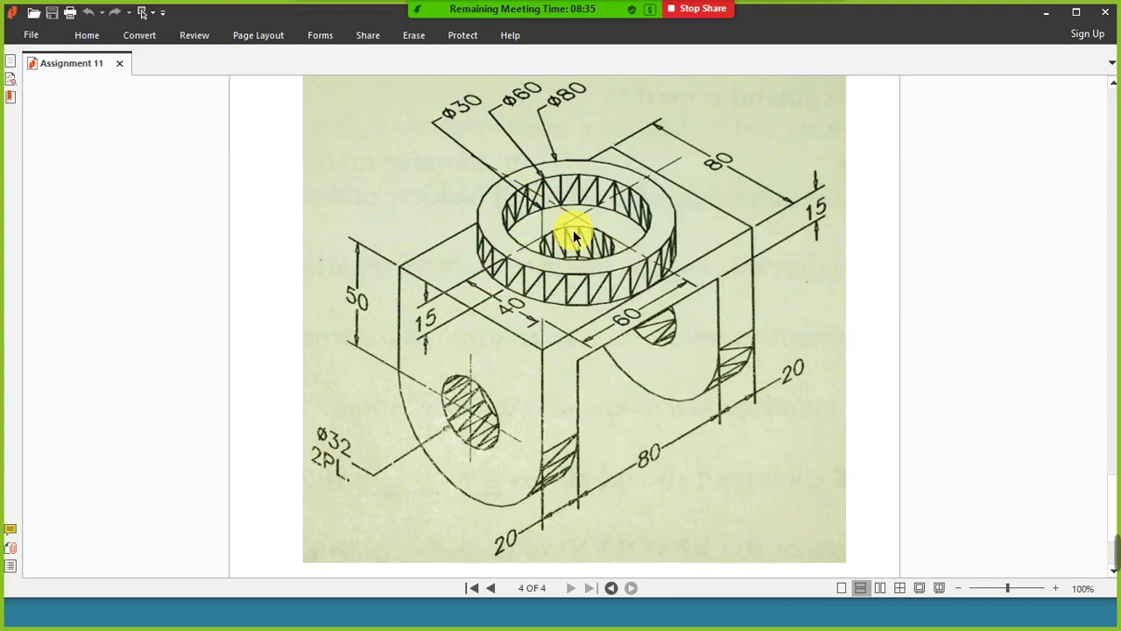
{"action": "key", "text": "alt+Tab"}
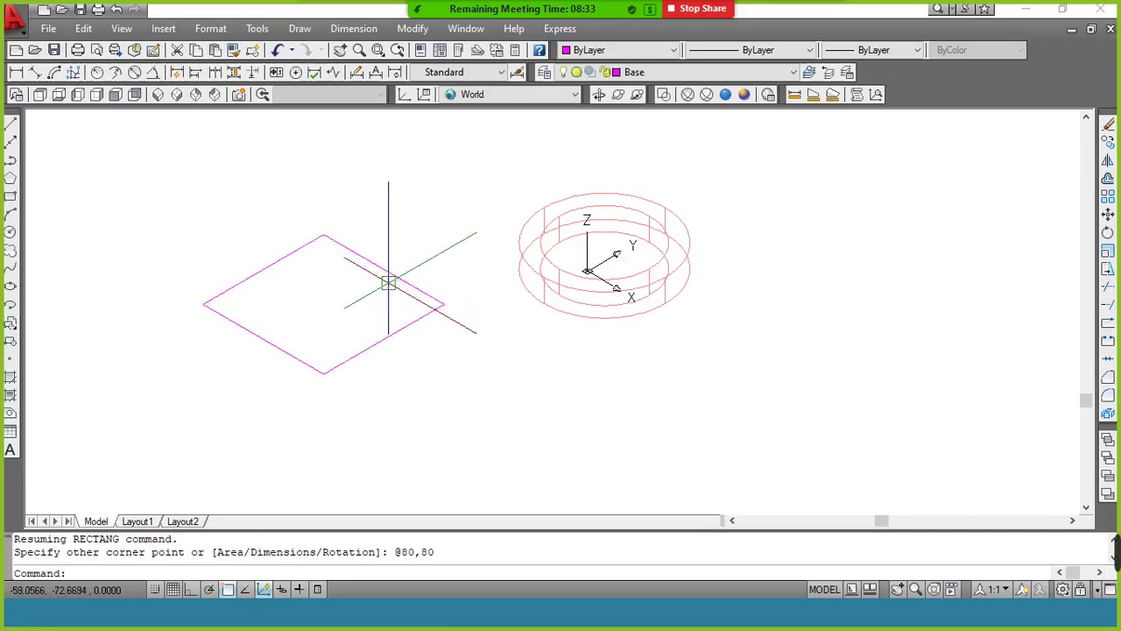
{"action": "type", "text": "l"}
{"action": "key", "text": "Return"}
{"action": "left_click", "coordinate": [444, 303]}
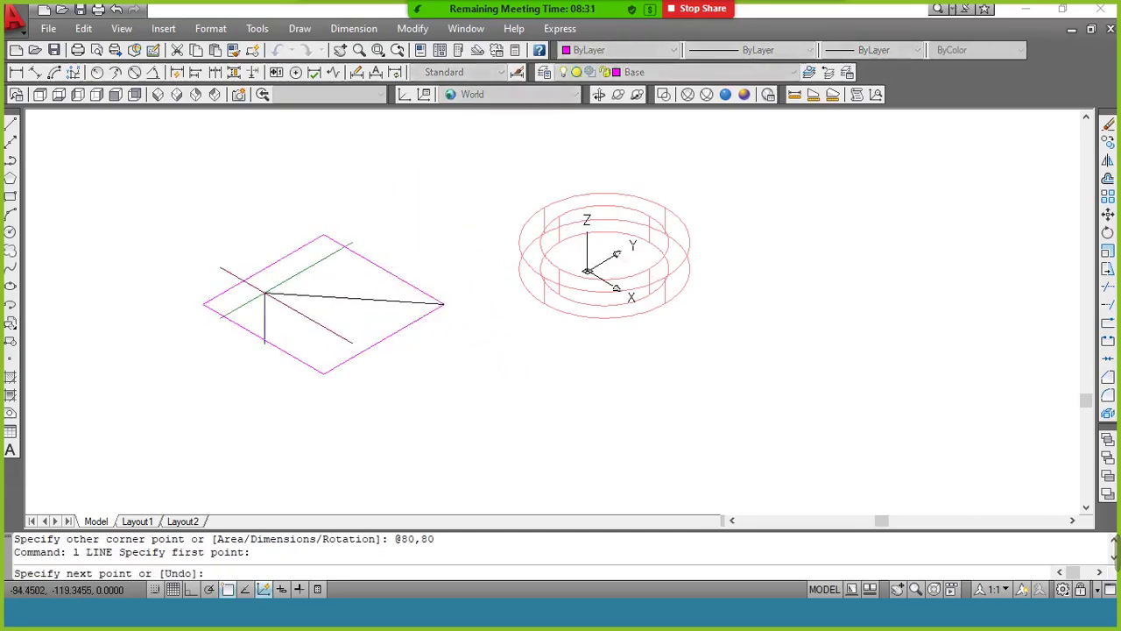
{"action": "left_click", "coordinate": [203, 304]}
{"action": "key", "text": "Return"}
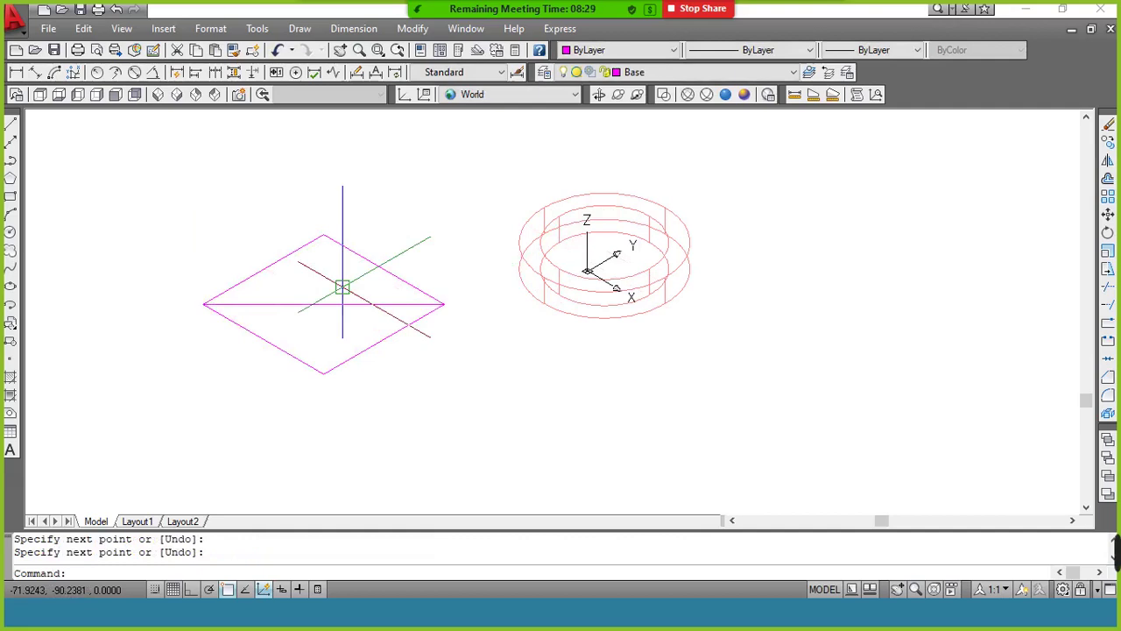
Check the hole diameter in the PDF, return to AutoCAD and draw a circle of radius 15 centered on the diagonal's midpoint.
{"action": "key", "text": "alt+Tab"}
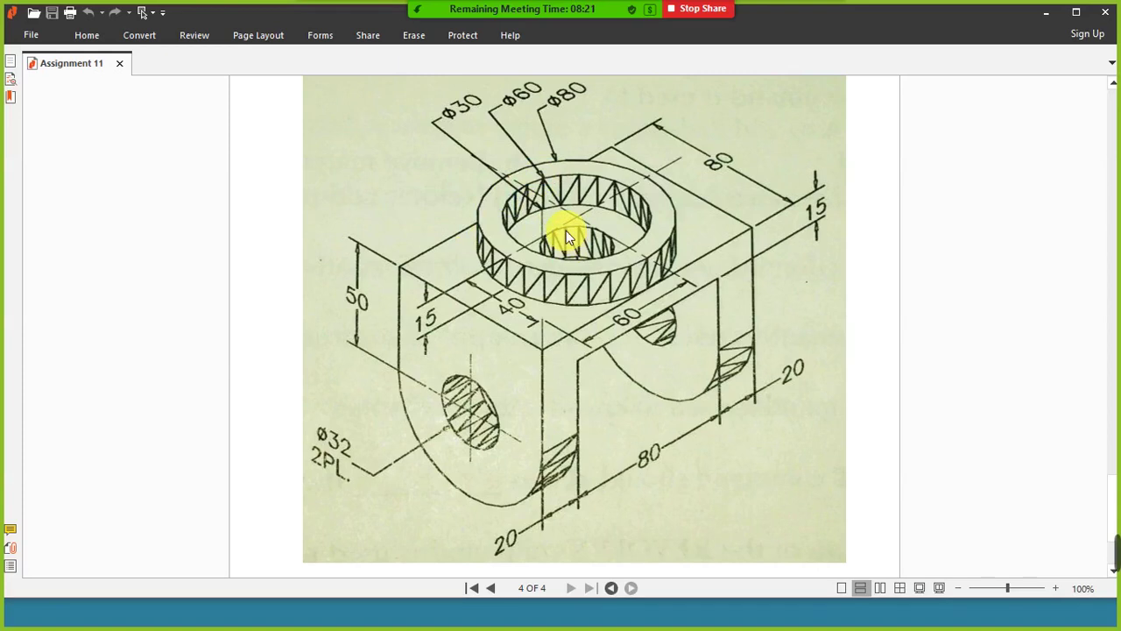
{"action": "key", "text": "alt+Tab"}
{"action": "type", "text": "c"}
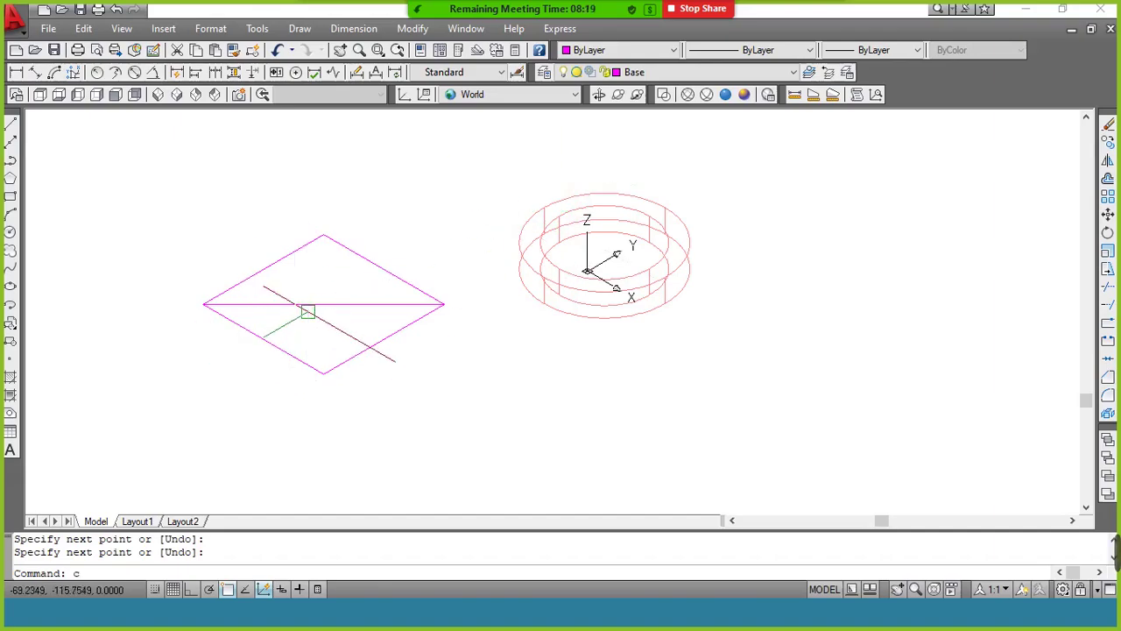
{"action": "key", "text": "Return"}
{"action": "left_click", "coordinate": [322, 305]}
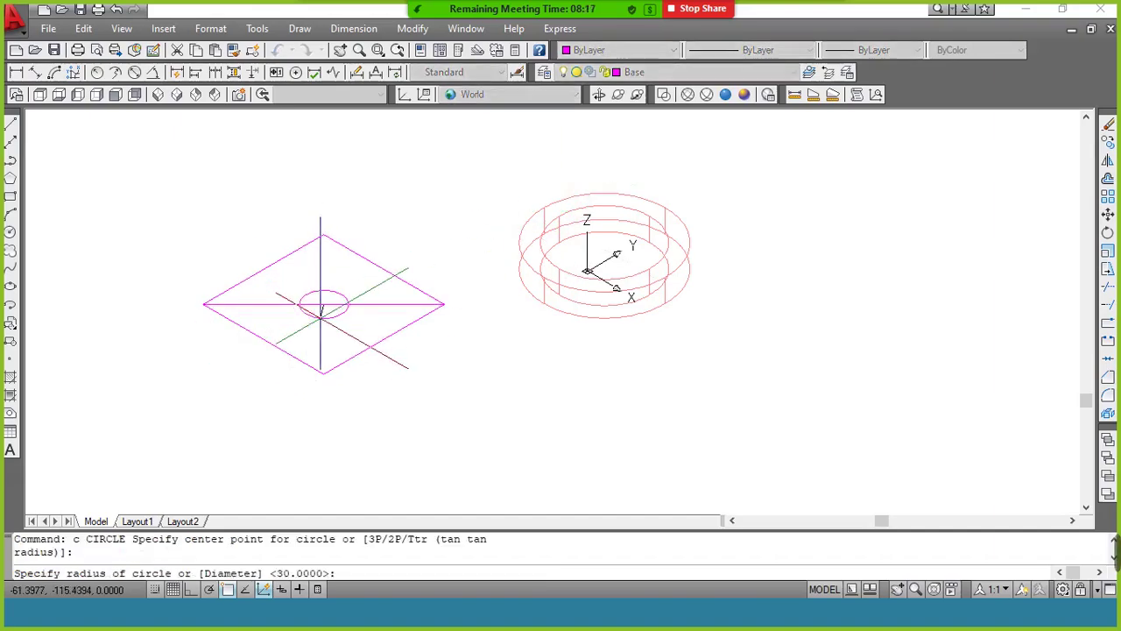
{"action": "type", "text": "15"}
{"action": "key", "text": "Return"}
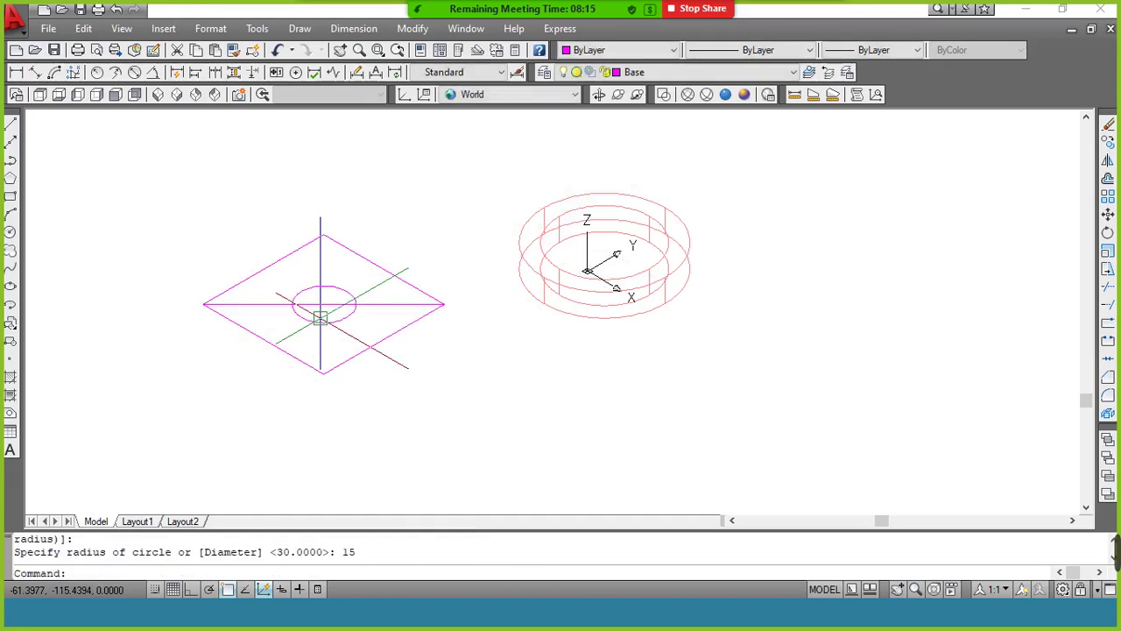
Erase the diagonal construction line from the square.
{"action": "left_click", "coordinate": [381, 304]}
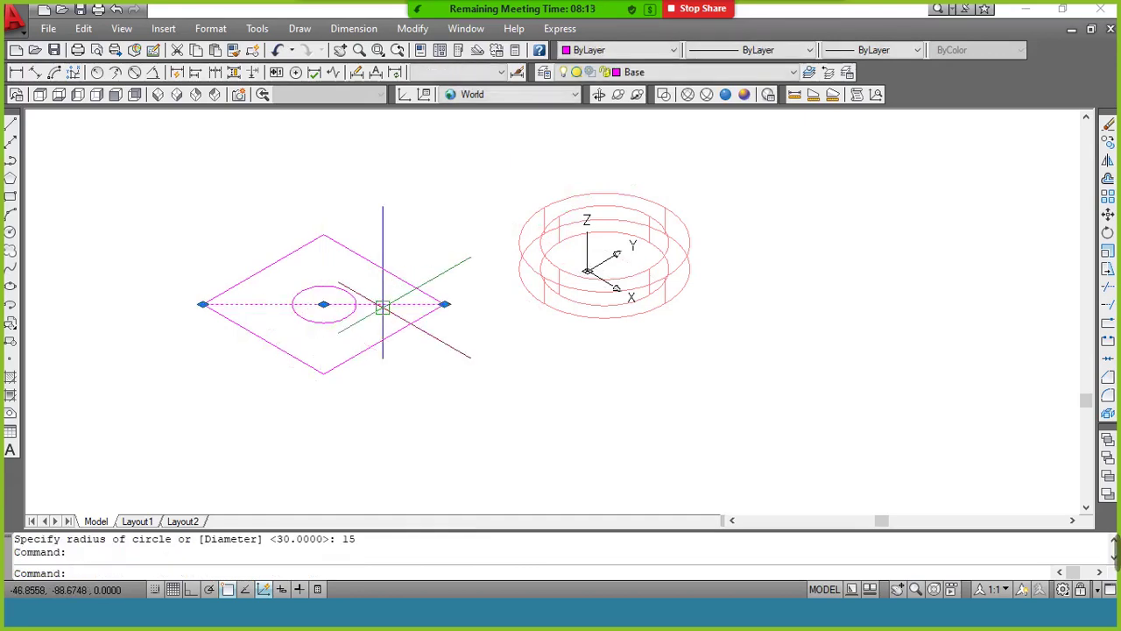
{"action": "type", "text": "e"}
{"action": "key", "text": "Return"}
Extrude the square and the circle to a height of 15, checking the plate thickness in the PDF.
{"action": "type", "text": "ext"}
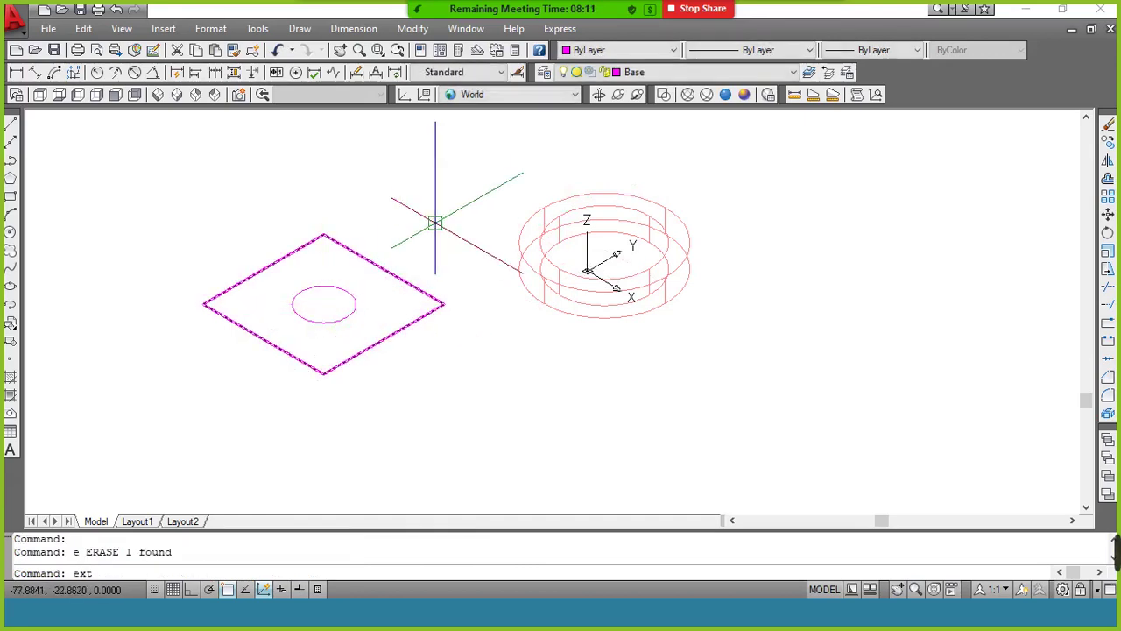
{"action": "key", "text": "Return"}
{"action": "left_click", "coordinate": [434, 223]}
{"action": "left_click", "coordinate": [290, 353]}
{"action": "key", "text": "Return"}
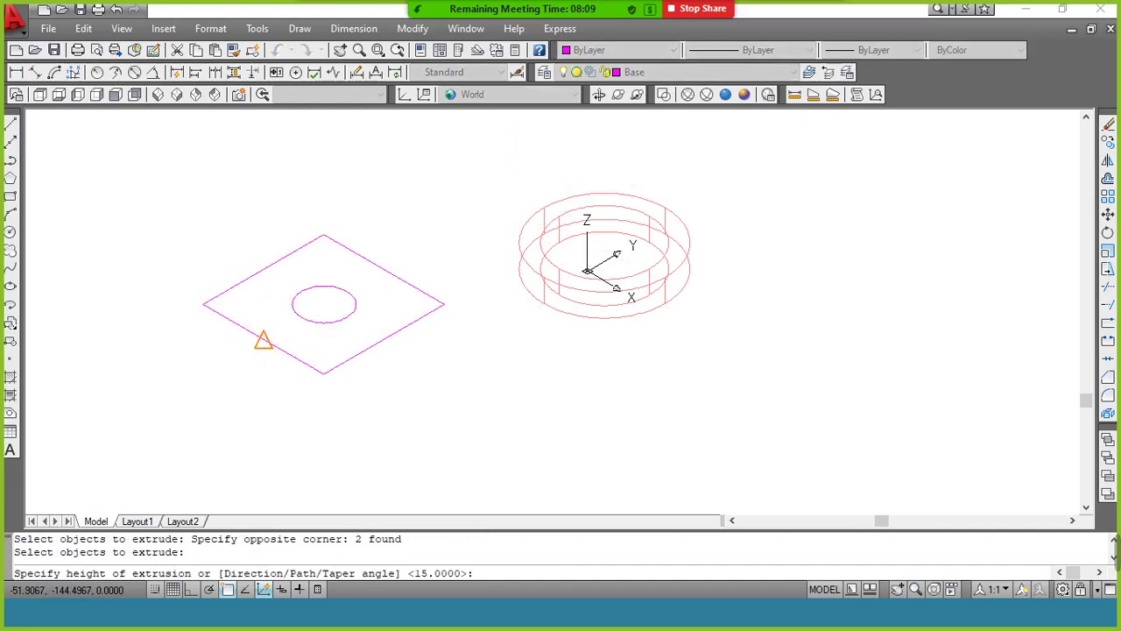
{"action": "key", "text": "alt+Tab"}
{"action": "key", "text": "alt+Tab"}
{"action": "type", "text": "15"}
{"action": "key", "text": "Return"}
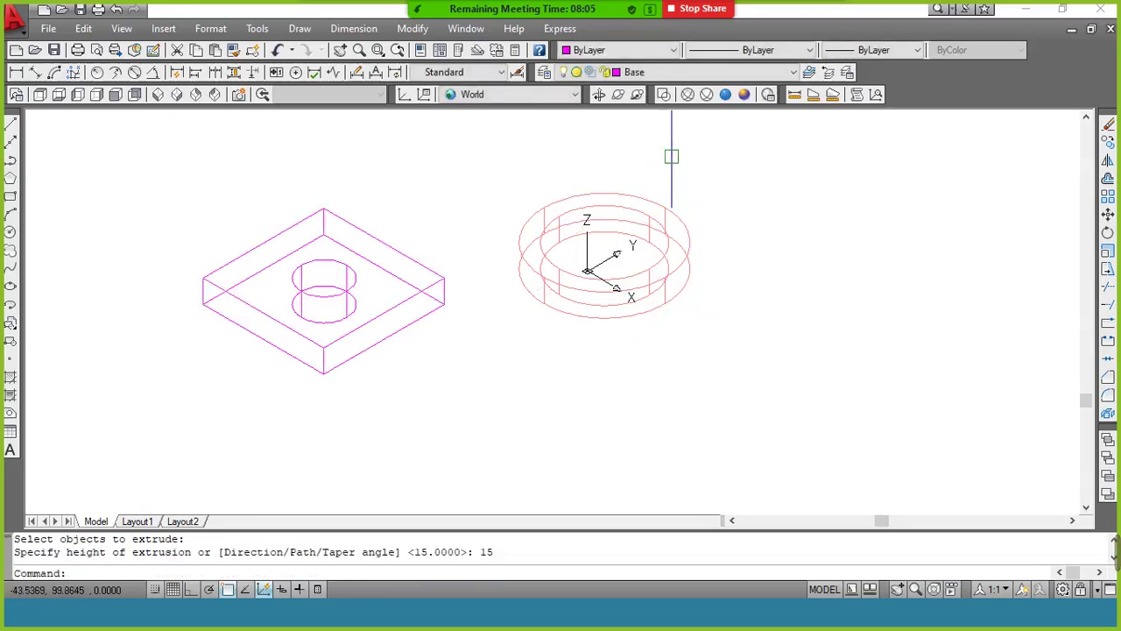
Apply the Realistic visual style and subtract the small cylinder from the square plate to form the central hole.
{"action": "left_click", "coordinate": [725, 94]}
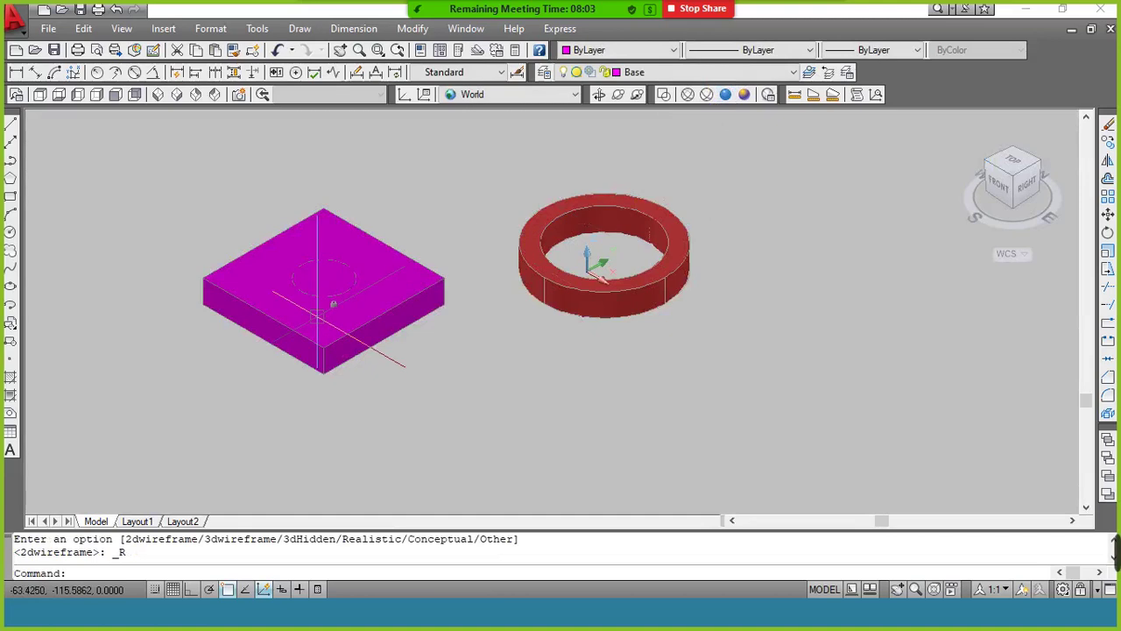
{"action": "type", "text": "su"}
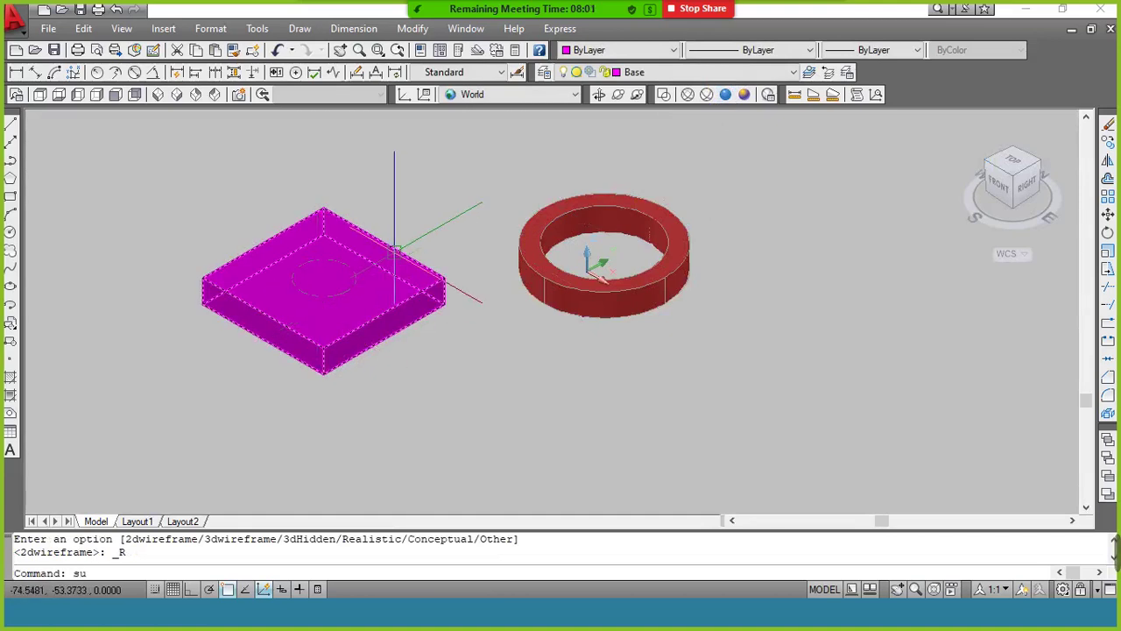
{"action": "key", "text": "Return"}
{"action": "left_click", "coordinate": [393, 245]}
{"action": "key", "text": "Return"}
{"action": "left_click", "coordinate": [354, 274]}
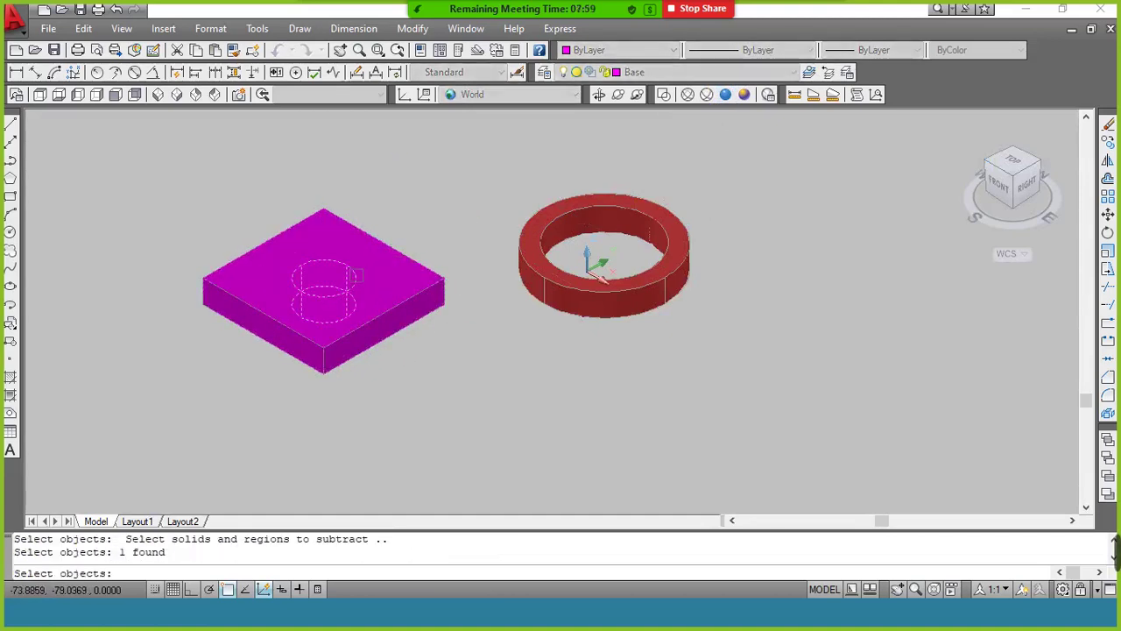
{"action": "key", "text": "Return"}
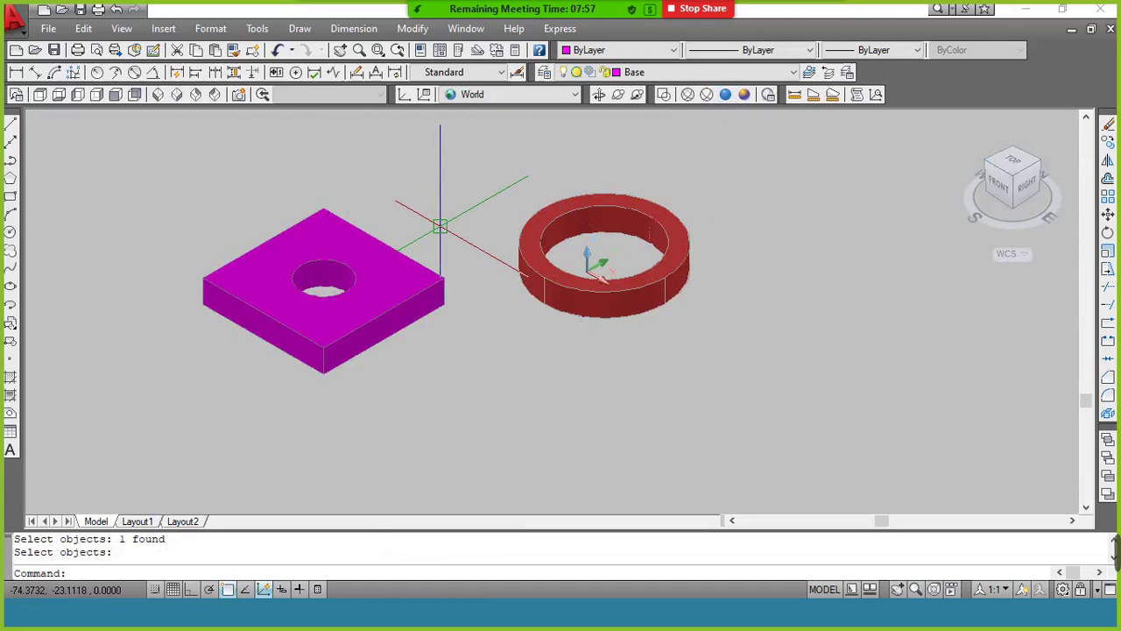
{"action": "scroll", "coordinate": [440, 226], "scroll_direction": "up", "scroll_amount": 2}
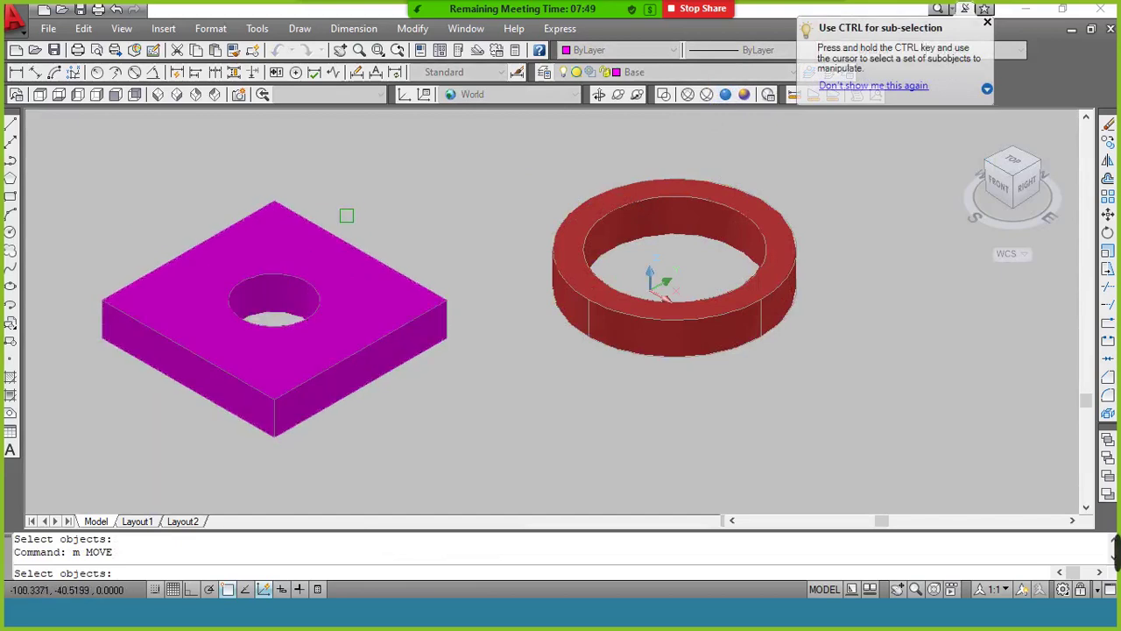
{"action": "left_click", "coordinate": [341, 235]}
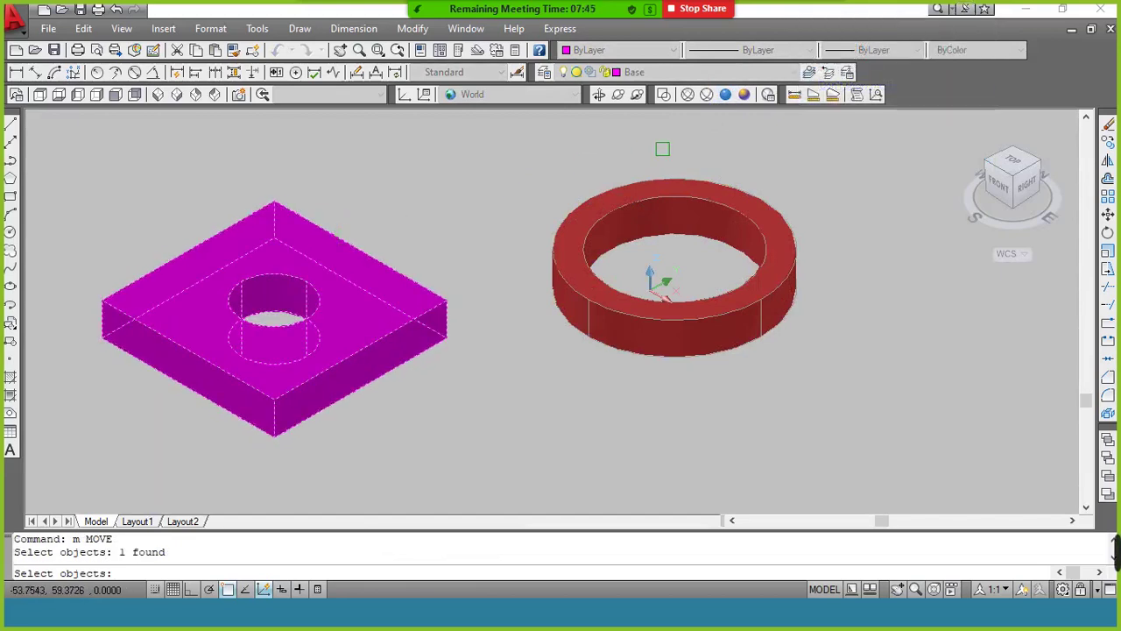
{"action": "key", "text": "Escape"}
Switch to 2D Wireframe and move the plate from its hole's bottom center to the bottom center of the ring.
{"action": "left_click", "coordinate": [664, 94]}
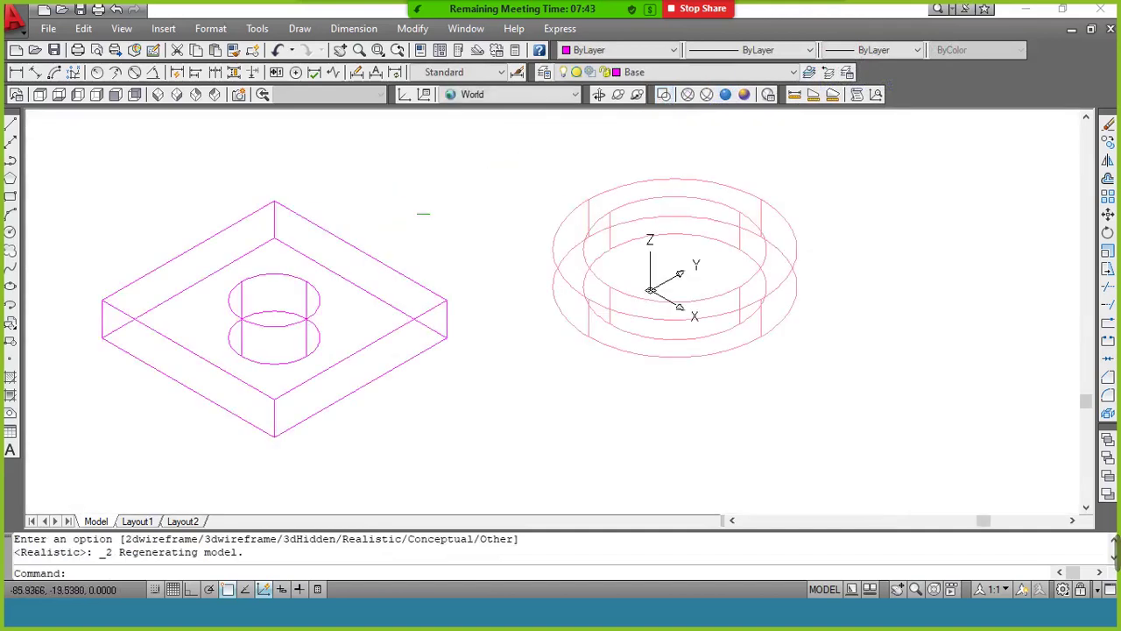
{"action": "type", "text": "m"}
{"action": "key", "text": "Return"}
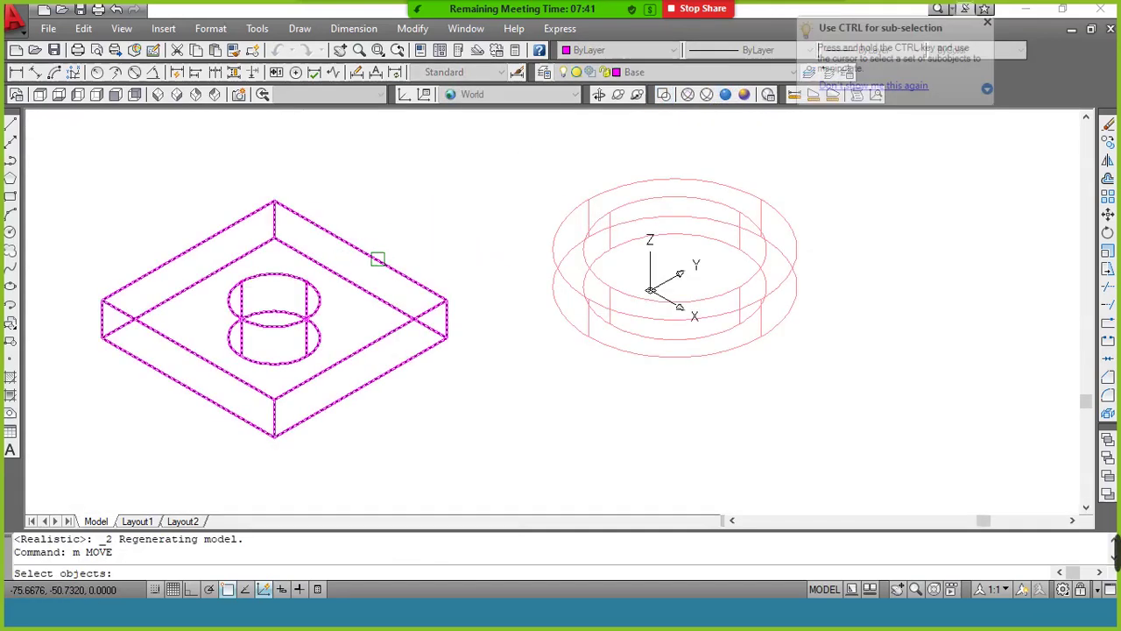
{"action": "left_click", "coordinate": [377, 260]}
{"action": "key", "text": "Return"}
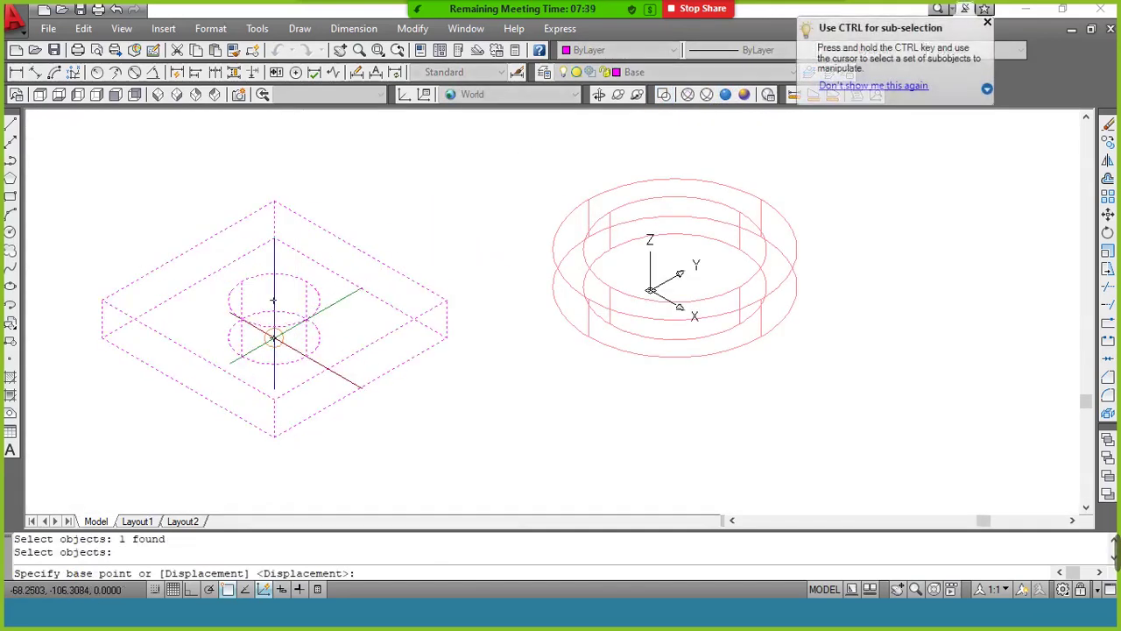
{"action": "left_click", "coordinate": [274, 337]}
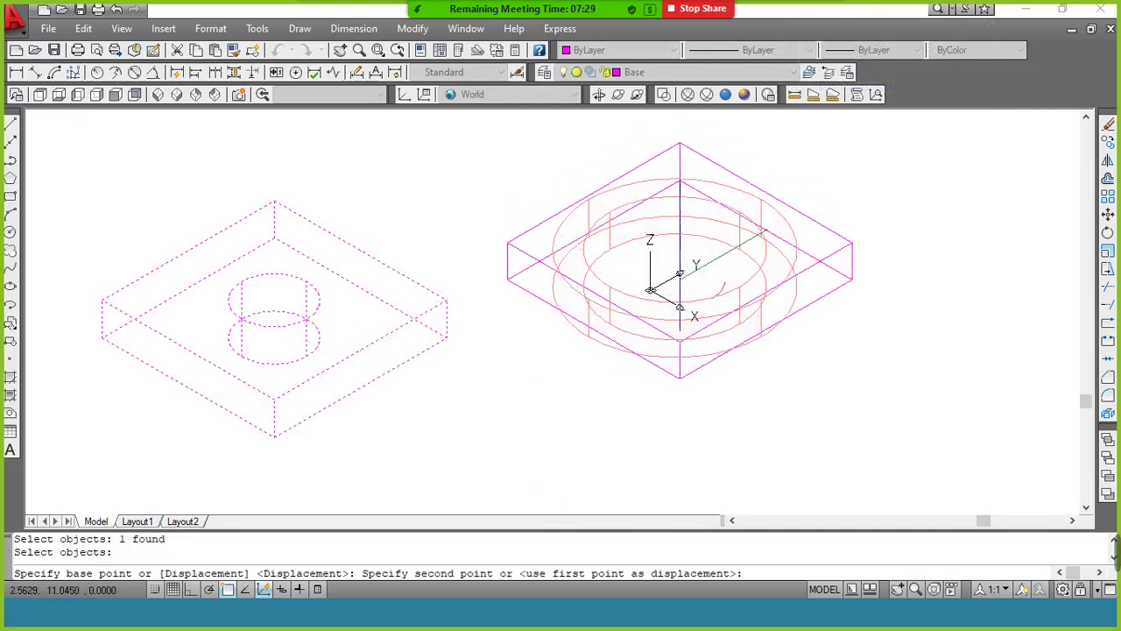
{"action": "left_click", "coordinate": [677, 284]}
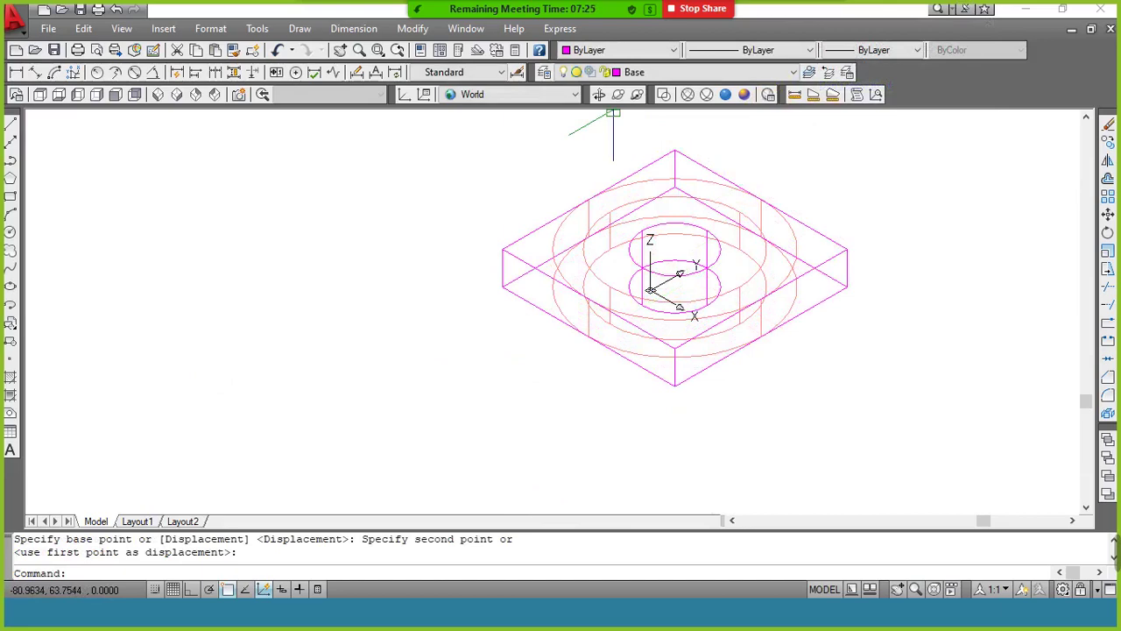
Orbit the model to check the plate's height relative to the ring, then restore the isometric view.
{"action": "left_click", "coordinate": [598, 94]}
{"action": "left_click_drag", "start_coordinate": [626, 239], "coordinate": [635, 195]}
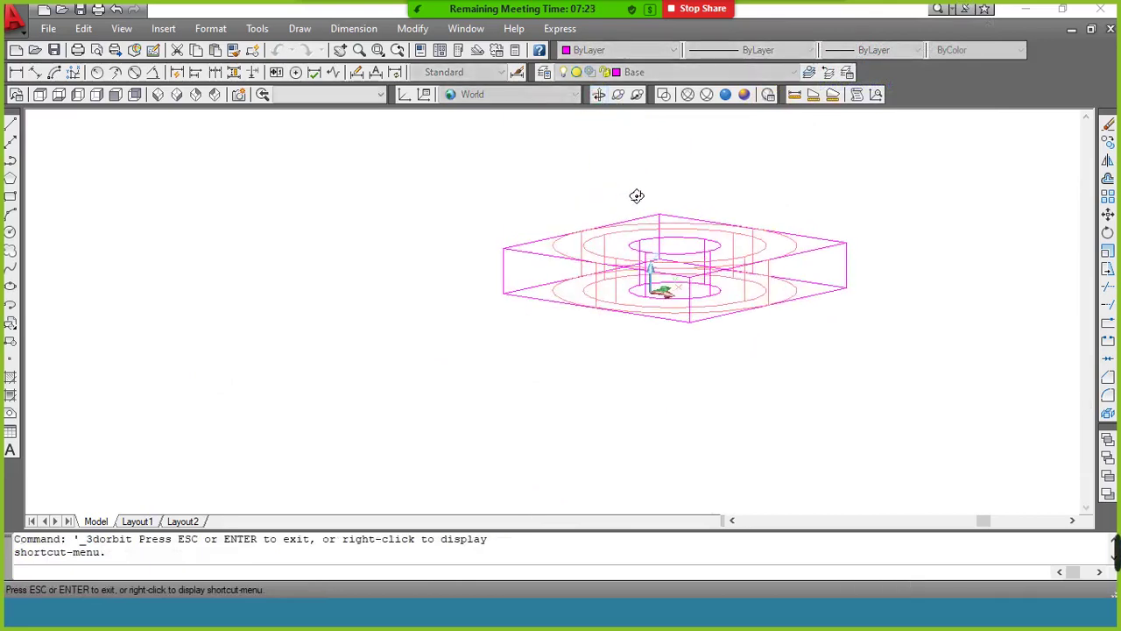
{"action": "right_click", "coordinate": [625, 190]}
{"action": "left_click", "coordinate": [643, 199]}
{"action": "key", "text": "ctrl+z"}
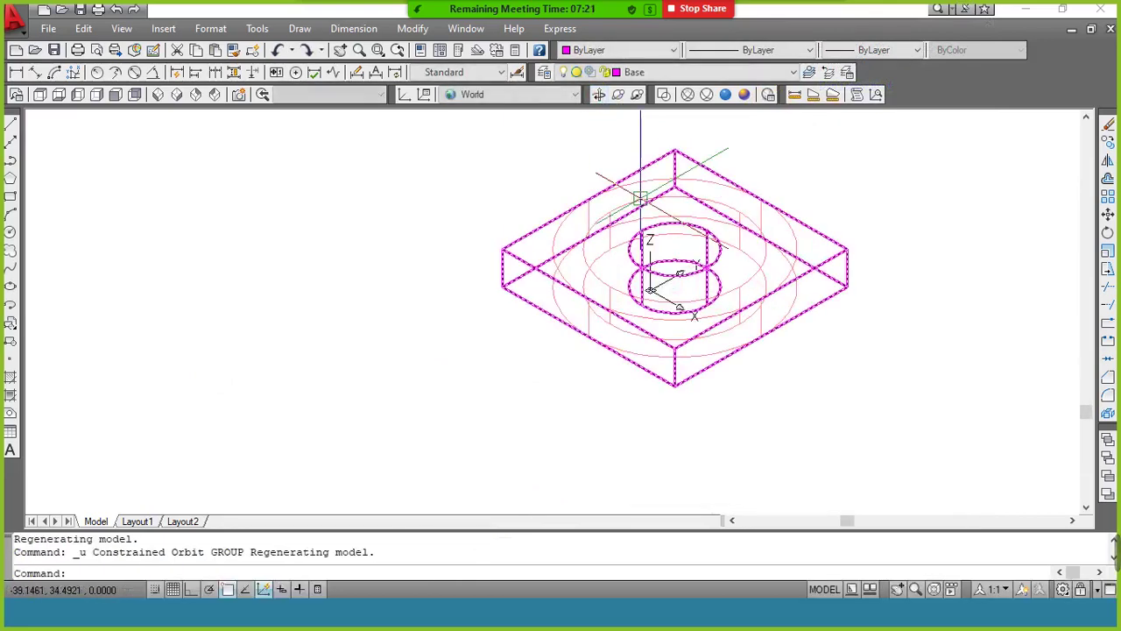
Undo the last move of the square plate and orbit the model to a lower viewing angle.
{"action": "key", "text": "ctrl+z"}
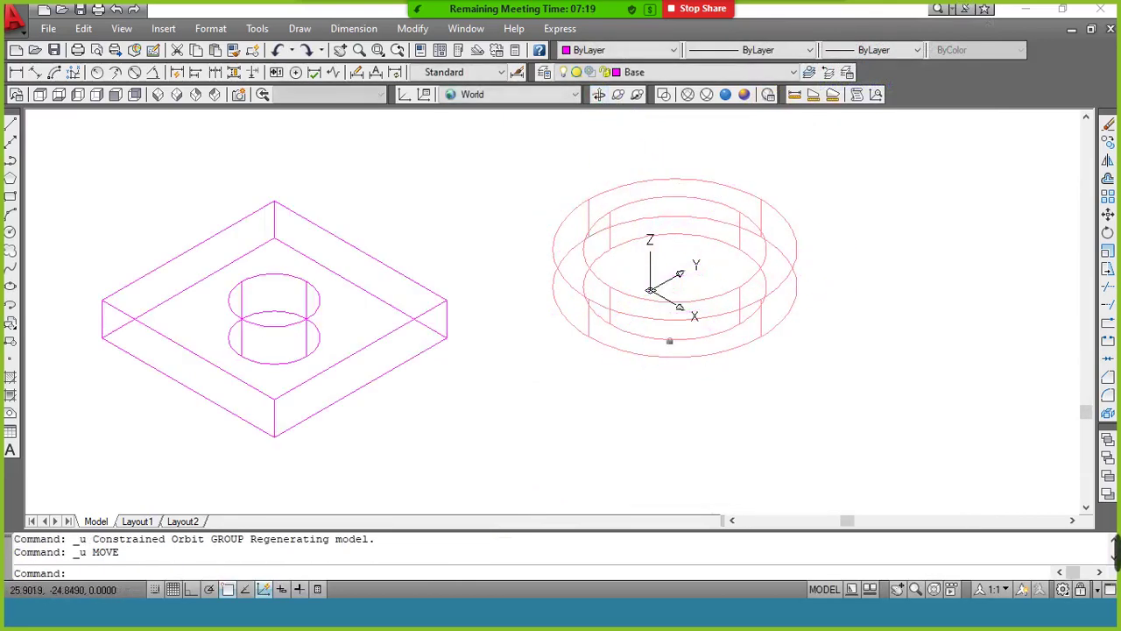
{"action": "left_click", "coordinate": [600, 95]}
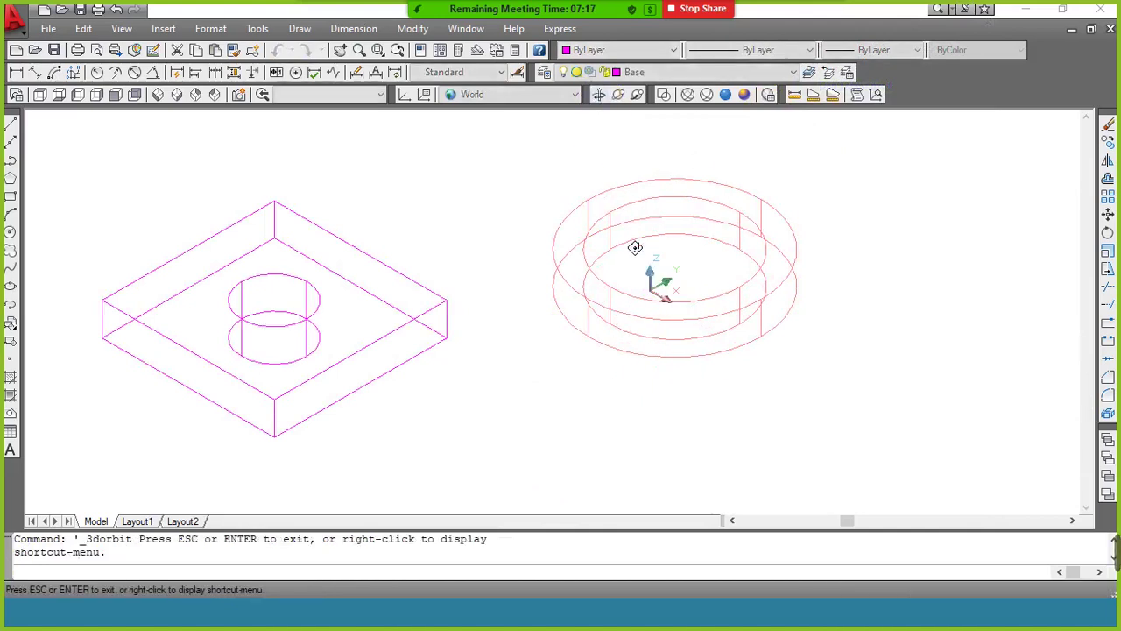
{"action": "left_click_drag", "start_coordinate": [636, 247], "coordinate": [643, 205]}
{"action": "right_click_drag", "start_coordinate": [651, 312], "coordinate": [513, 251]}
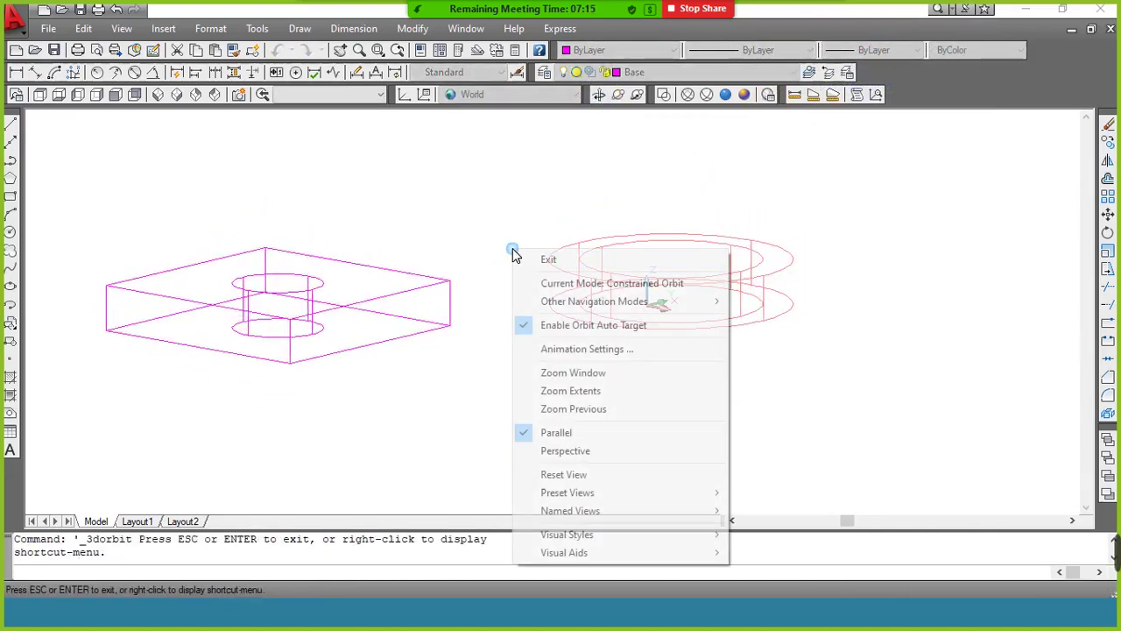
{"action": "left_click", "coordinate": [542, 257]}
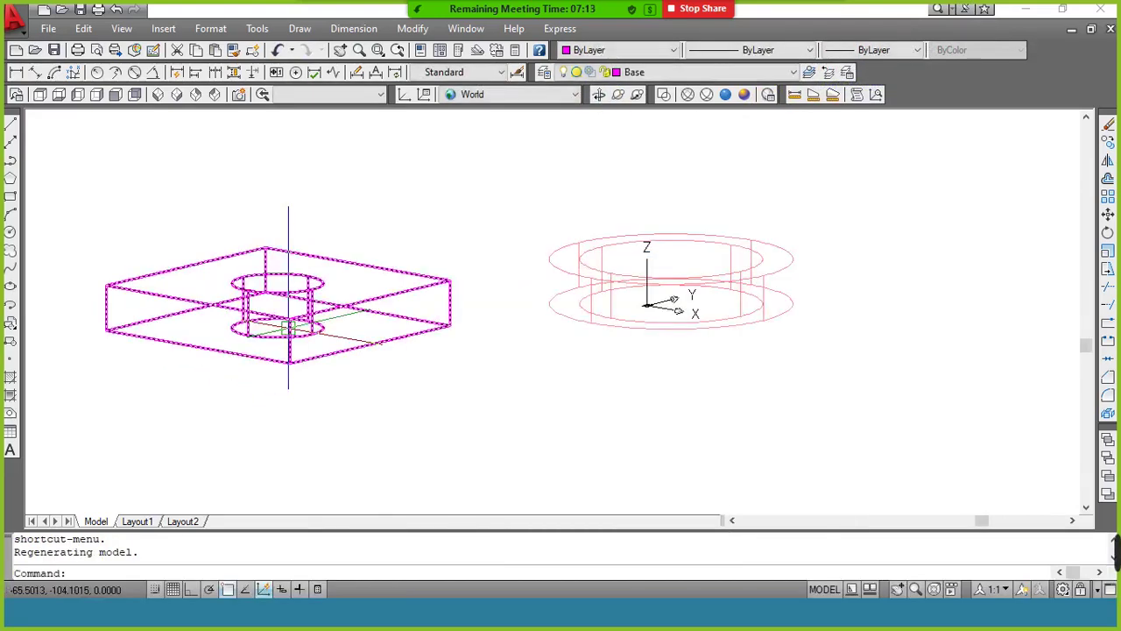
Move the plate from its hole's top center to the ring's bottom center, and display it in SE Isometric with the Realistic style.
{"action": "type", "text": "m"}
{"action": "key", "text": "Return"}
{"action": "left_click", "coordinate": [357, 352]}
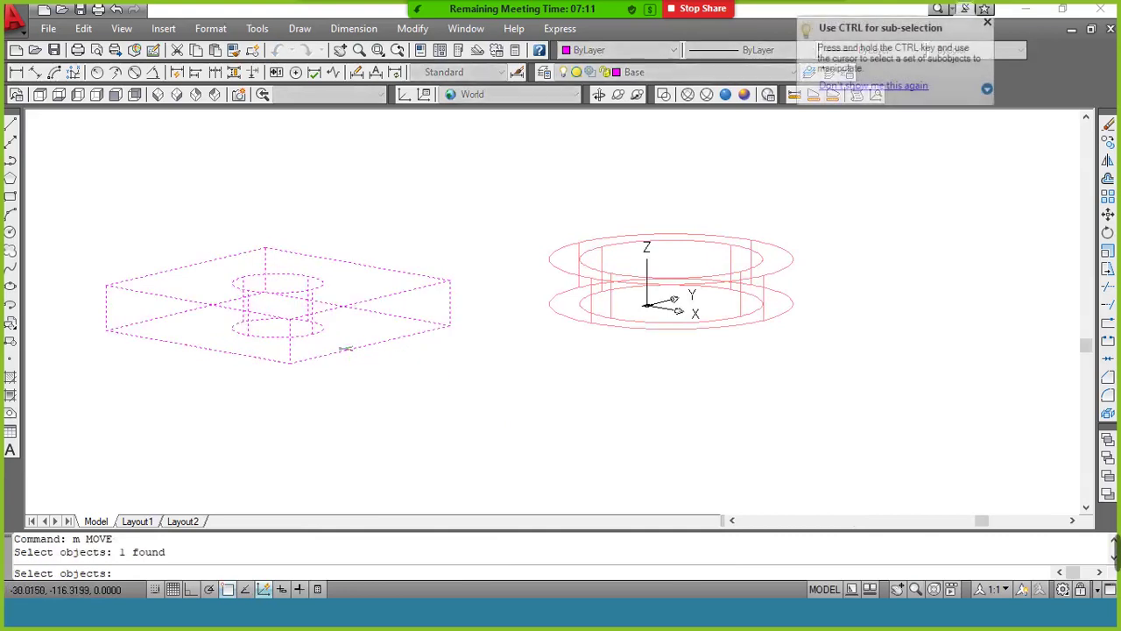
{"action": "key", "text": "Return"}
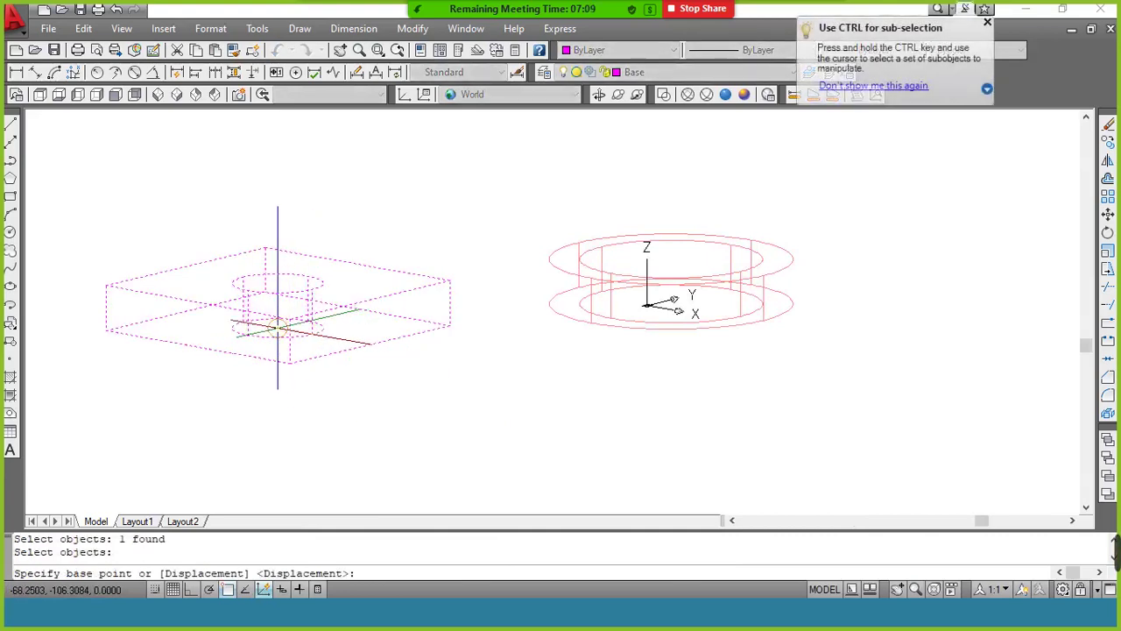
{"action": "left_click", "coordinate": [277, 283]}
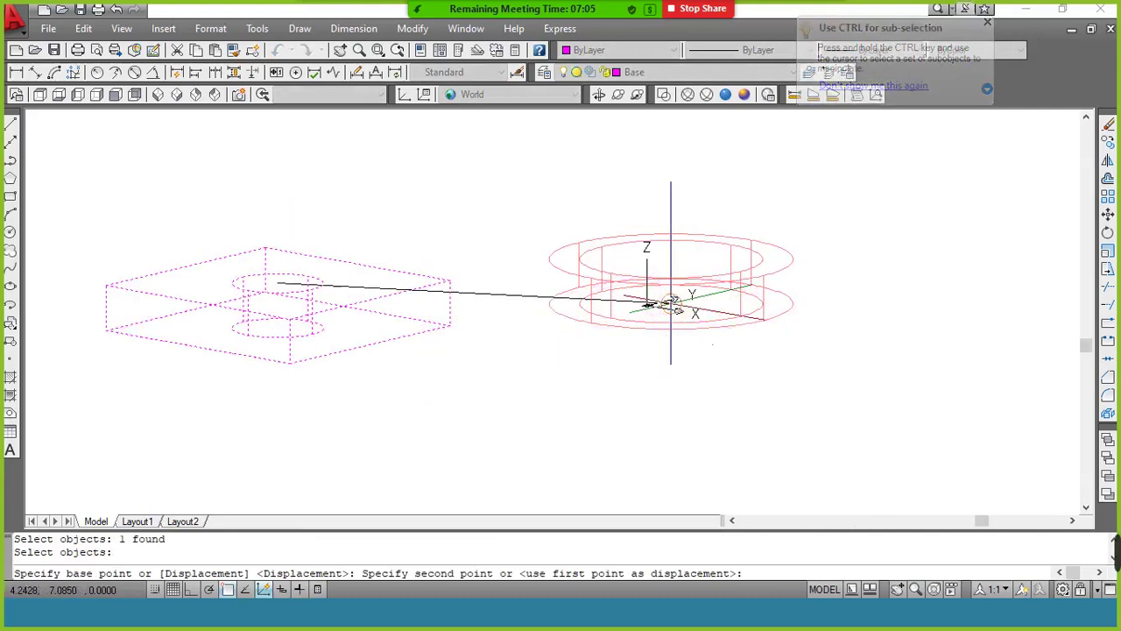
{"action": "left_click", "coordinate": [673, 303]}
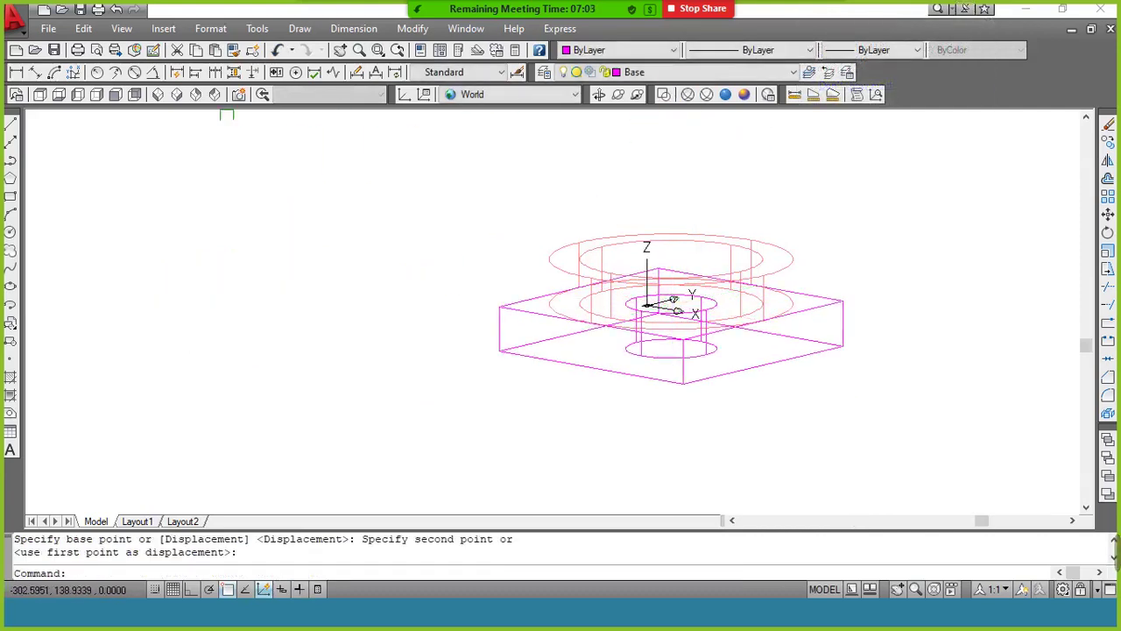
{"action": "left_click", "coordinate": [178, 100]}
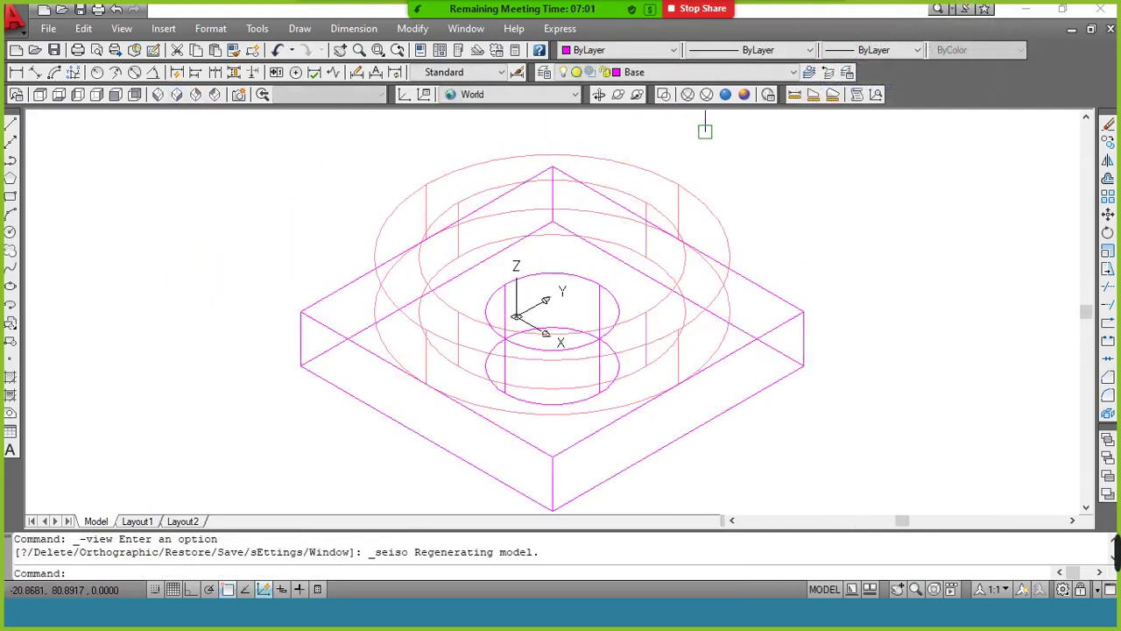
{"action": "left_click", "coordinate": [725, 95]}
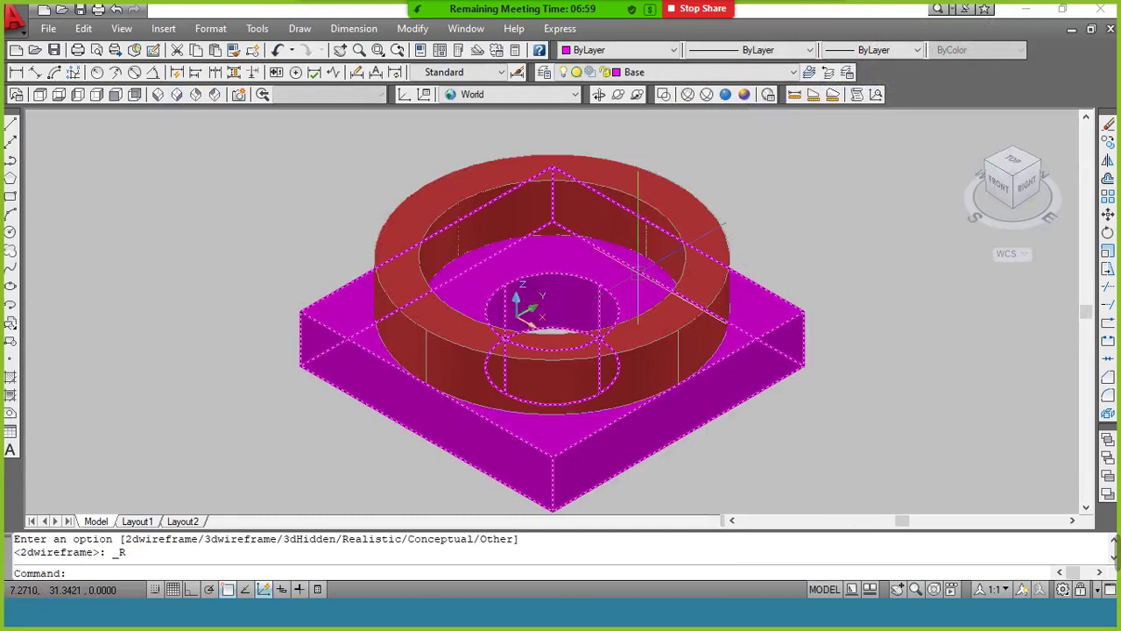
Make the Front object layer current and switch the visual style to 2D Wireframe.
{"action": "left_click", "coordinate": [626, 73]}
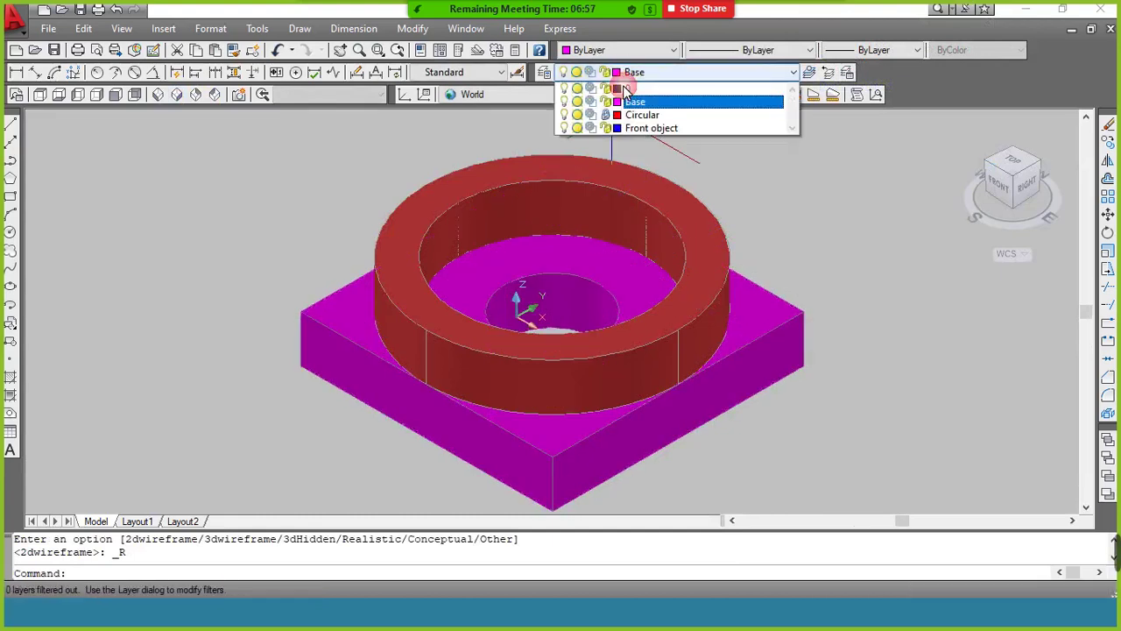
{"action": "left_click", "coordinate": [650, 128]}
{"action": "scroll", "coordinate": [718, 210], "scroll_direction": "down", "scroll_amount": 2}
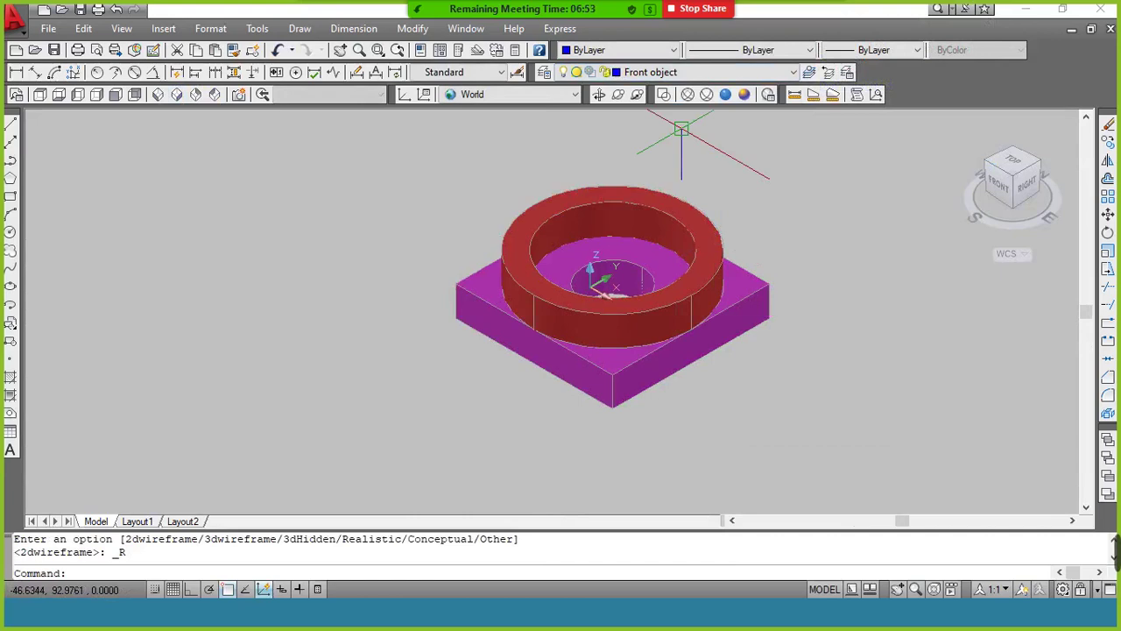
{"action": "left_click", "coordinate": [663, 94]}
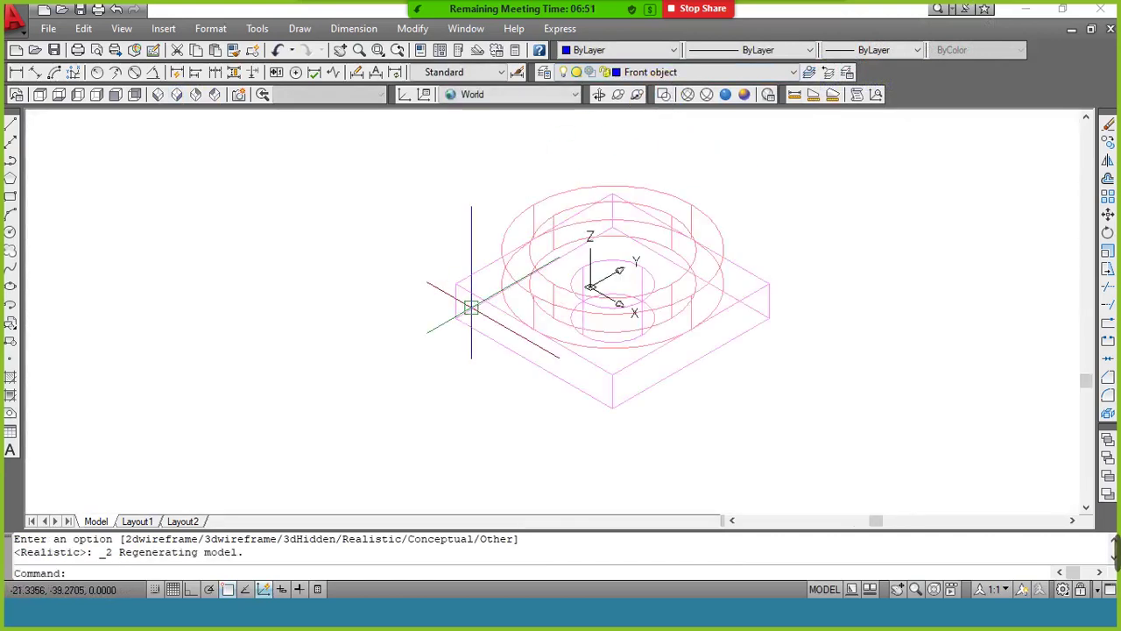
Set the UCS to Front and check the front lug's dimensions in the Assignment 11 PDF.
{"action": "key", "text": "alt+Tab"}
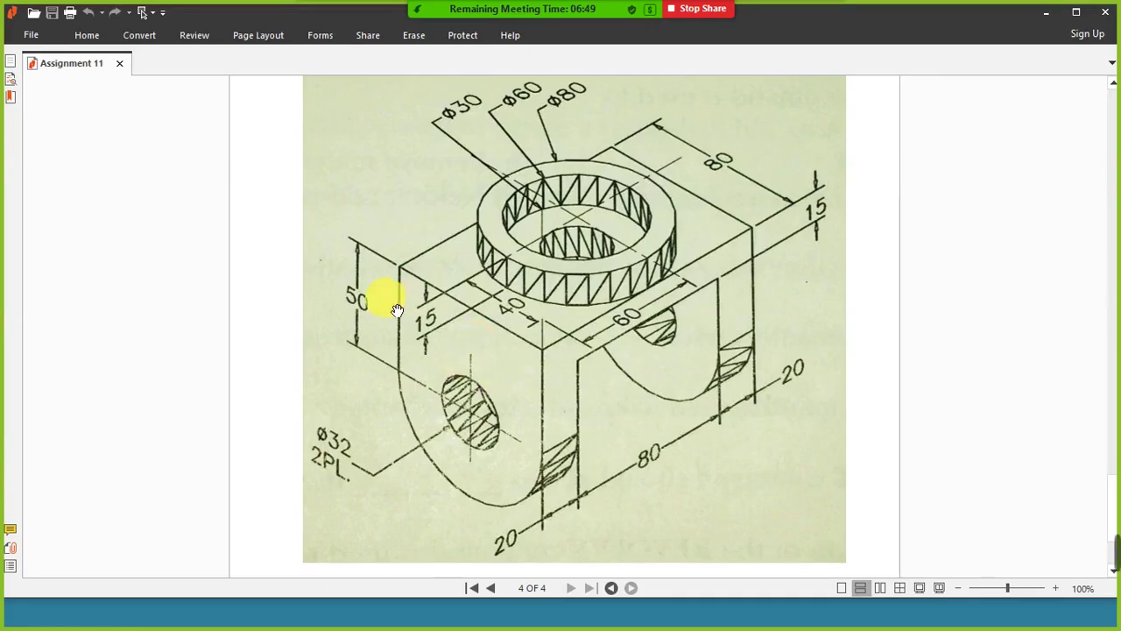
{"action": "key", "text": "alt+Tab"}
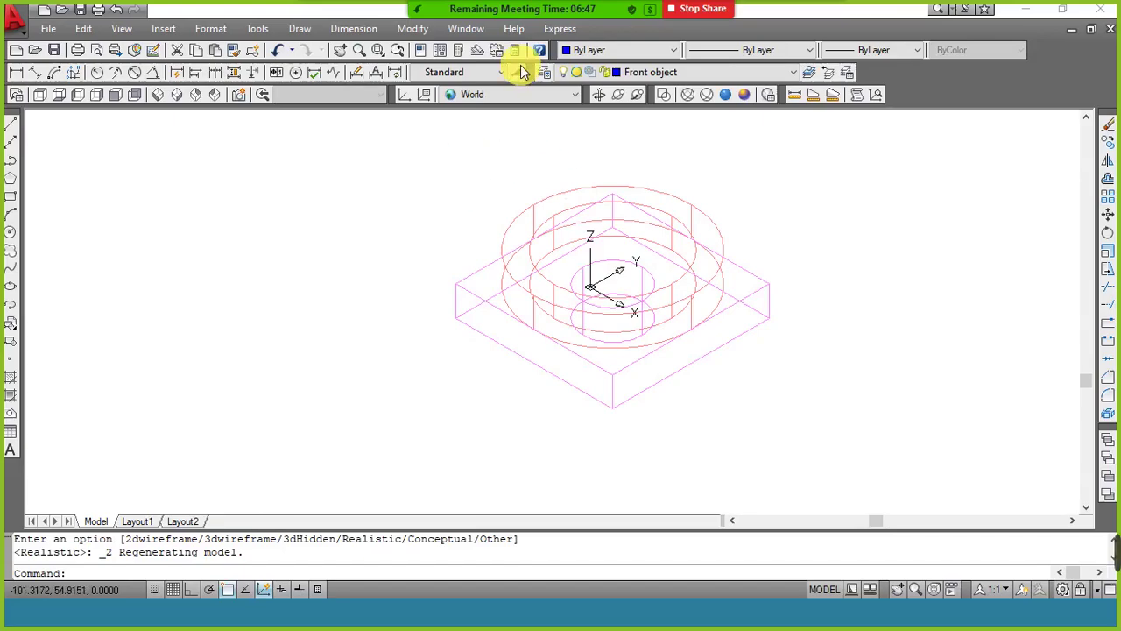
{"action": "left_click", "coordinate": [518, 94]}
{"action": "left_click", "coordinate": [517, 153]}
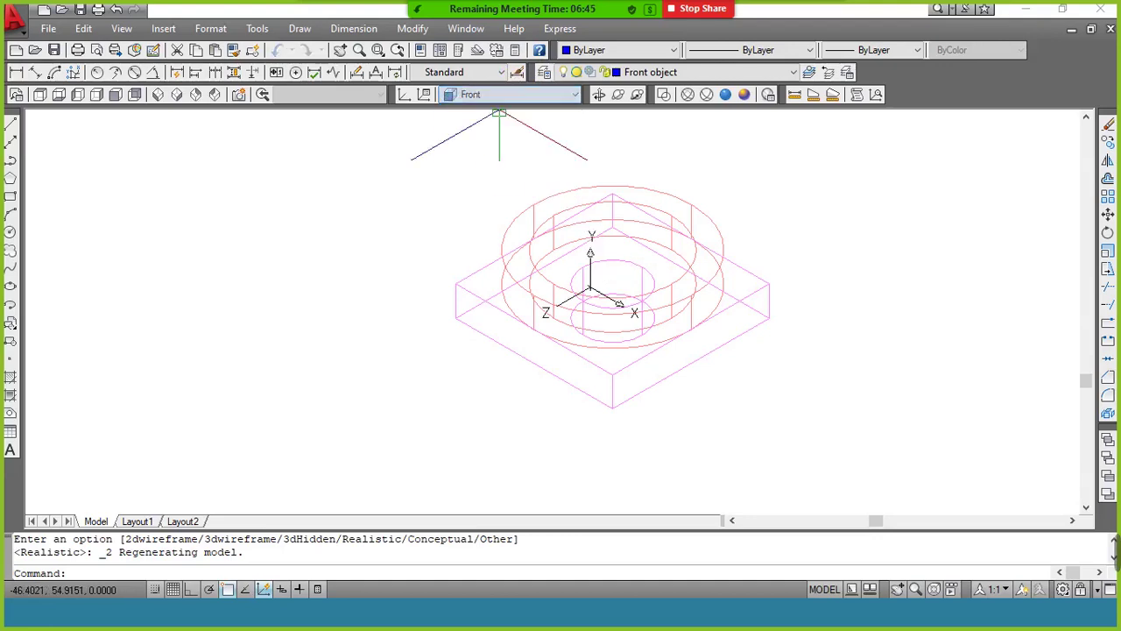
{"action": "key", "text": "alt+Tab"}
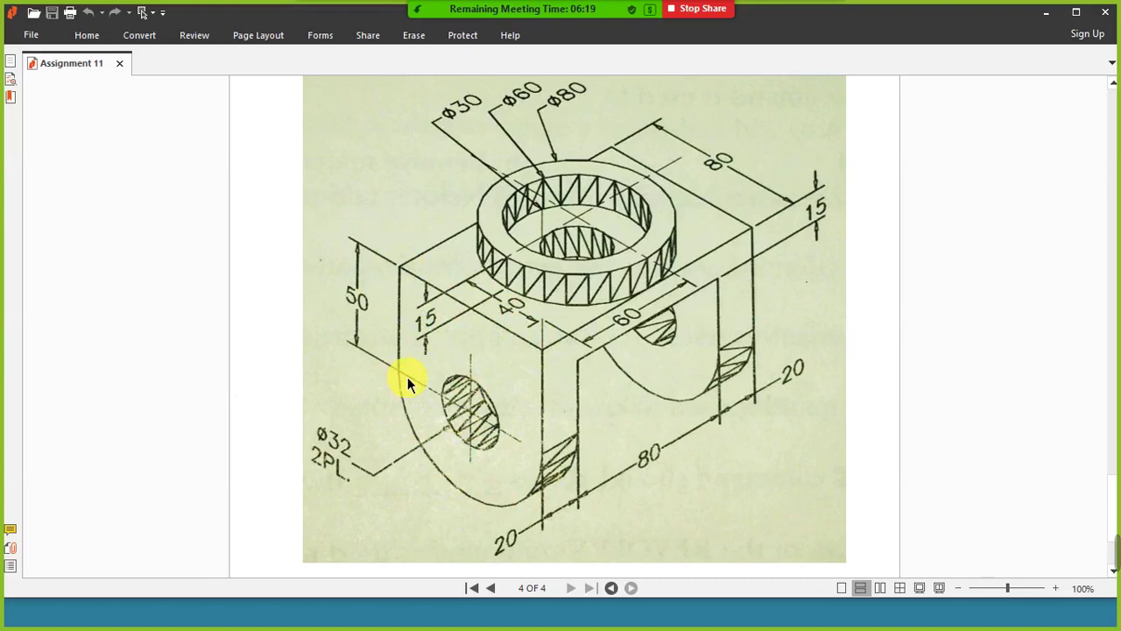
{"action": "key", "text": "alt+Tab"}
Turn Ortho on and draw an 80-long line along the X axis in the empty space beside the model.
{"action": "type", "text": "l"}
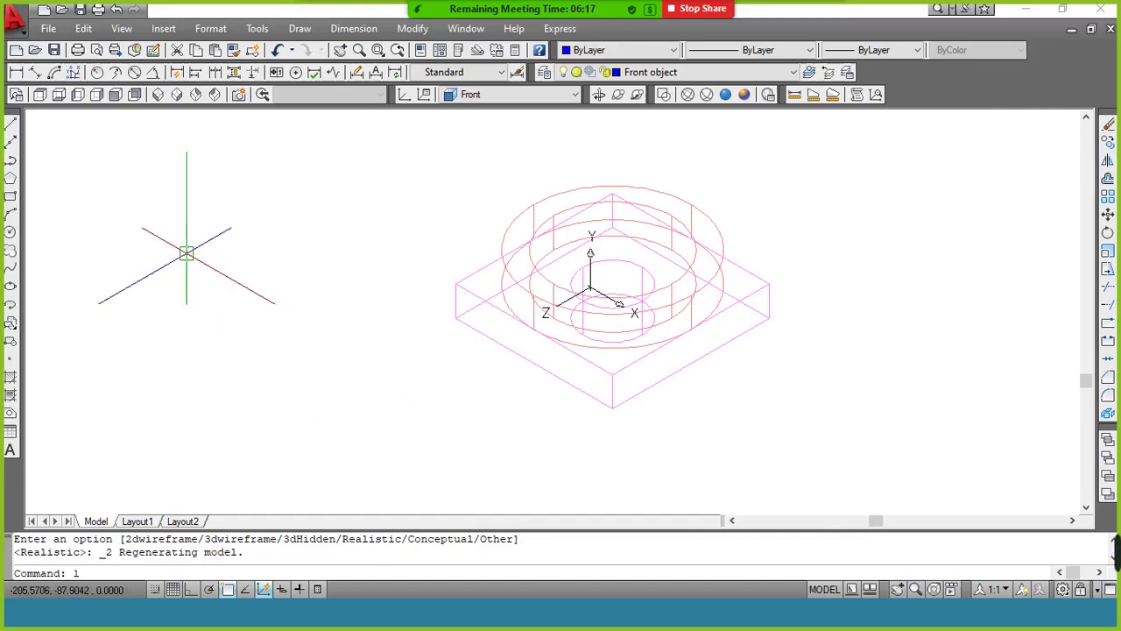
{"action": "key", "text": "Return"}
{"action": "left_click", "coordinate": [186, 254]}
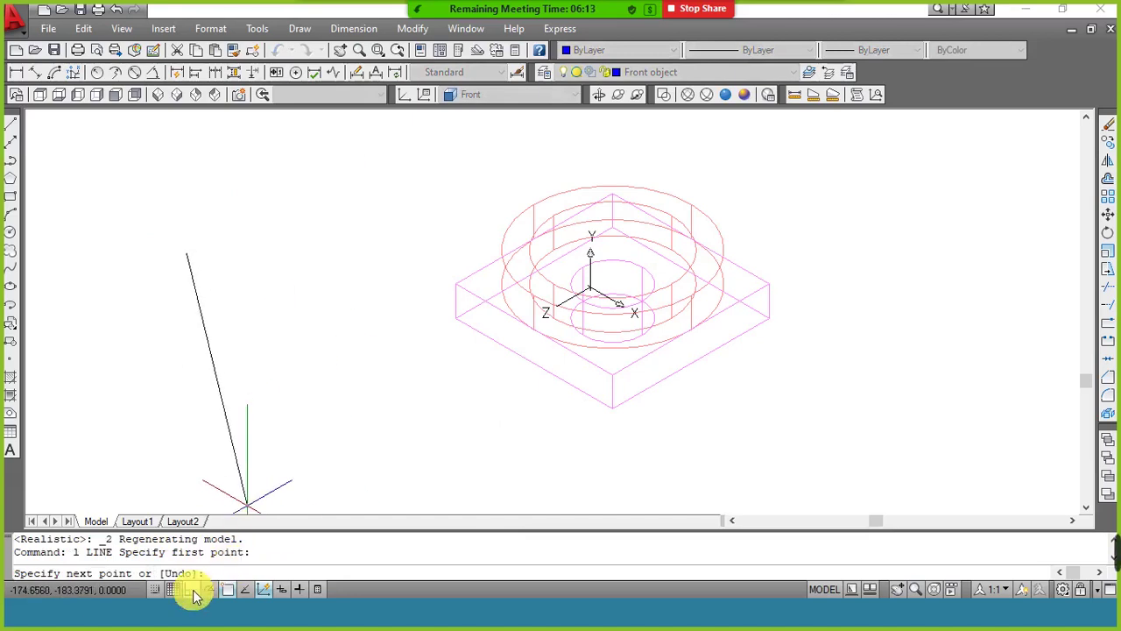
{"action": "left_click", "coordinate": [227, 589]}
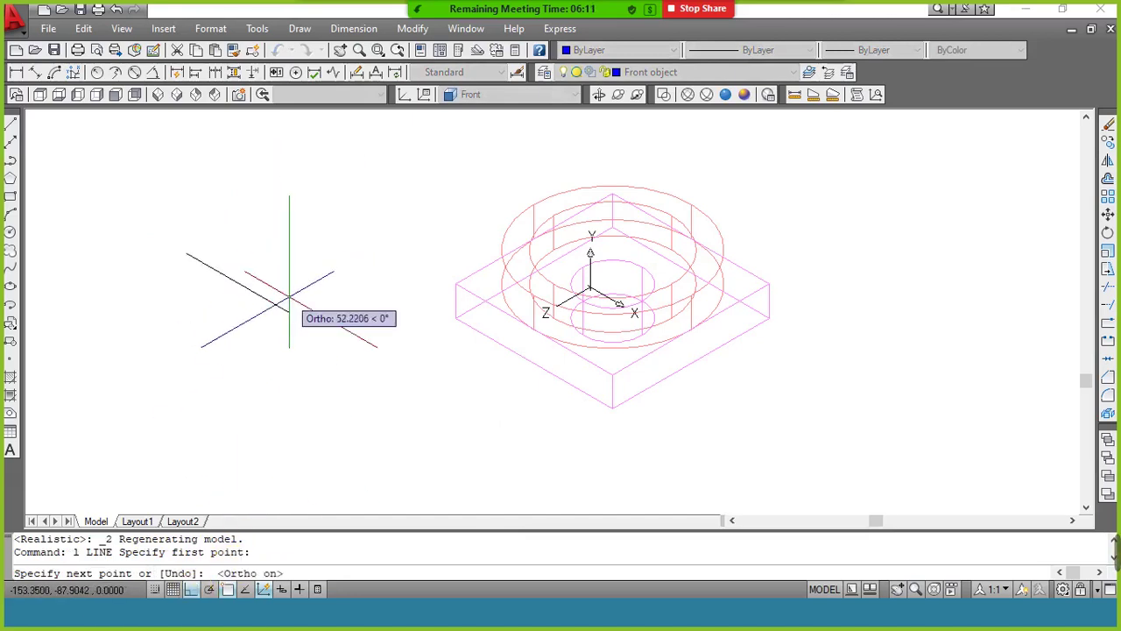
{"action": "key", "text": "Return"}
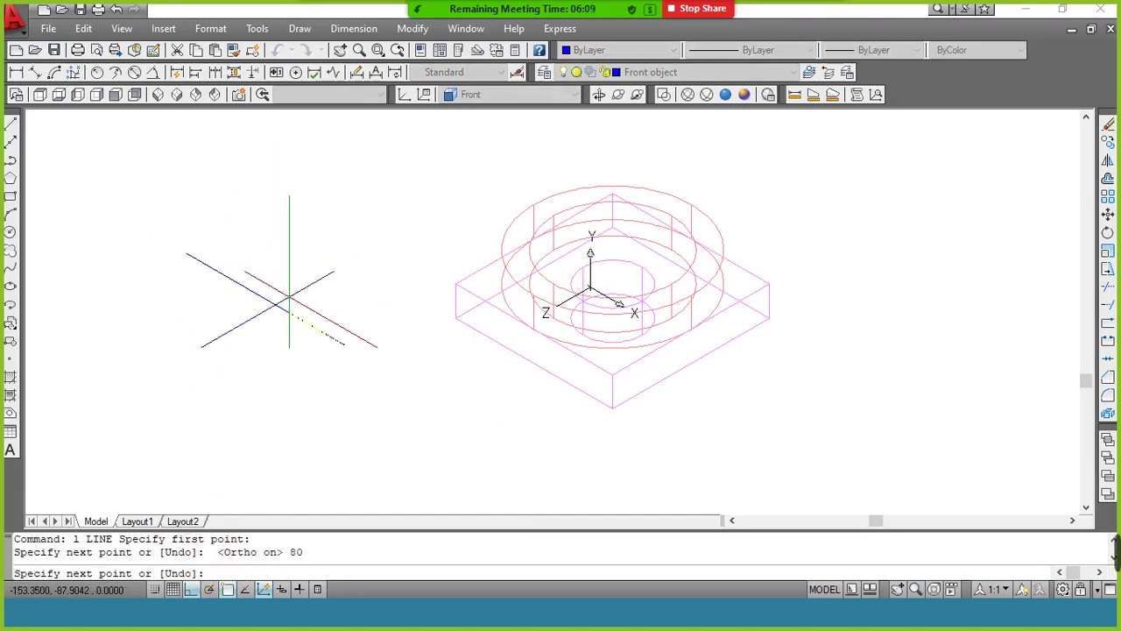
{"action": "key", "text": "Return"}
{"action": "key", "text": "Return"}
Draw a 50-long vertical line downward from the midpoint of the 80-long line.
{"action": "left_click", "coordinate": [265, 299]}
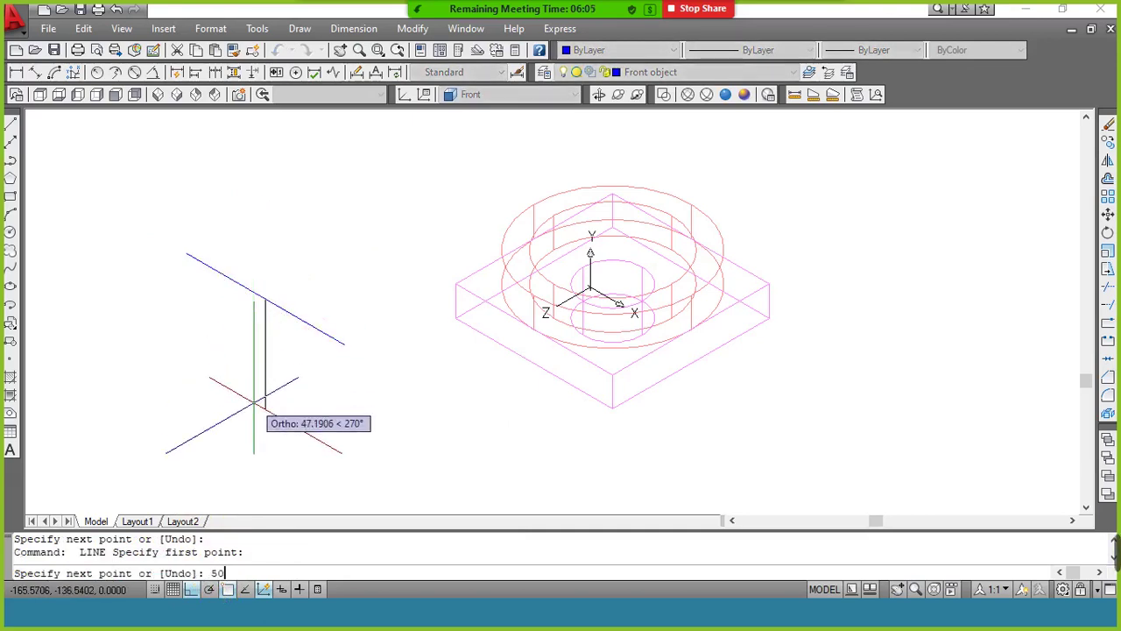
{"action": "type", "text": "50"}
{"action": "key", "text": "Return"}
{"action": "key", "text": "Return"}
Draw two concentric circles of radius 16 and 40 centered on the lower end of the vertical line.
{"action": "type", "text": "c"}
{"action": "key", "text": "Return"}
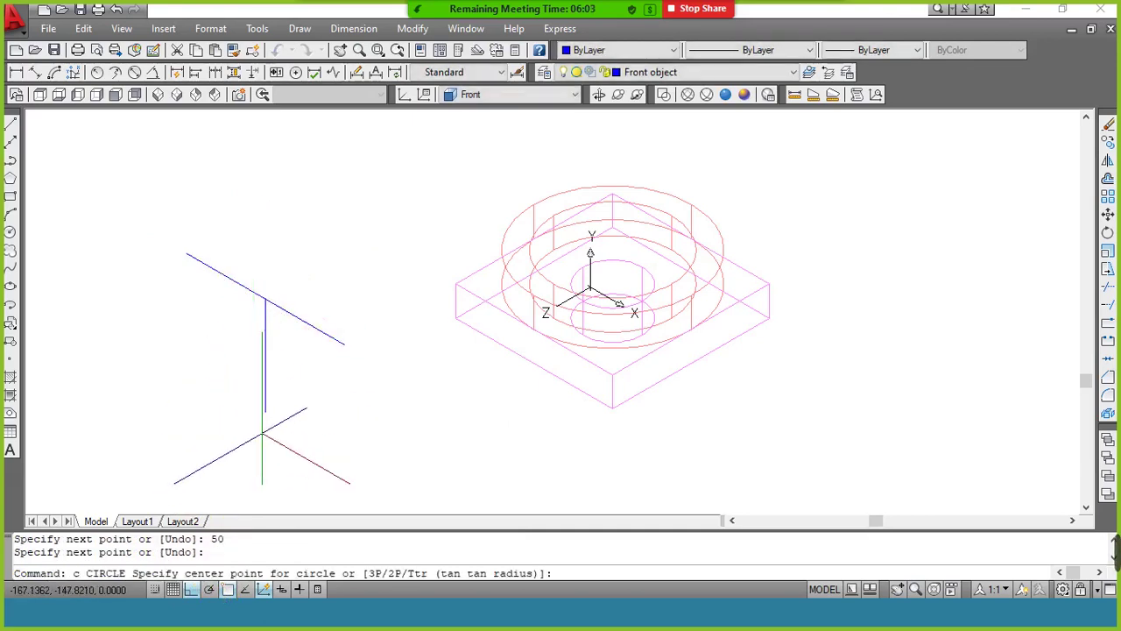
{"action": "left_click", "coordinate": [266, 412]}
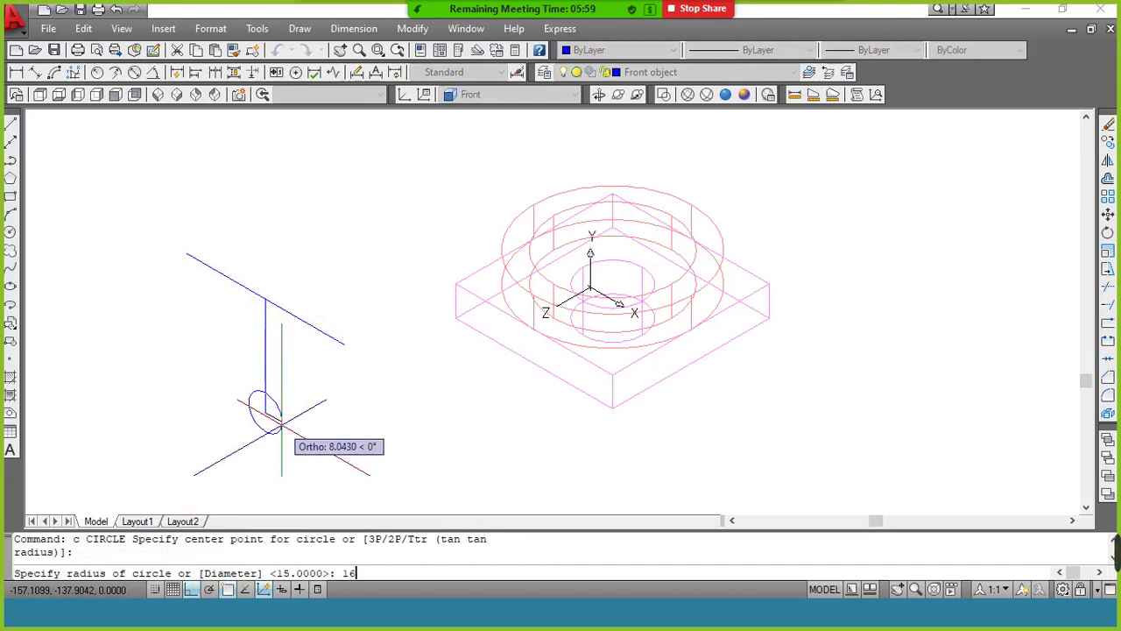
{"action": "key", "text": "Return"}
{"action": "key", "text": "Return"}
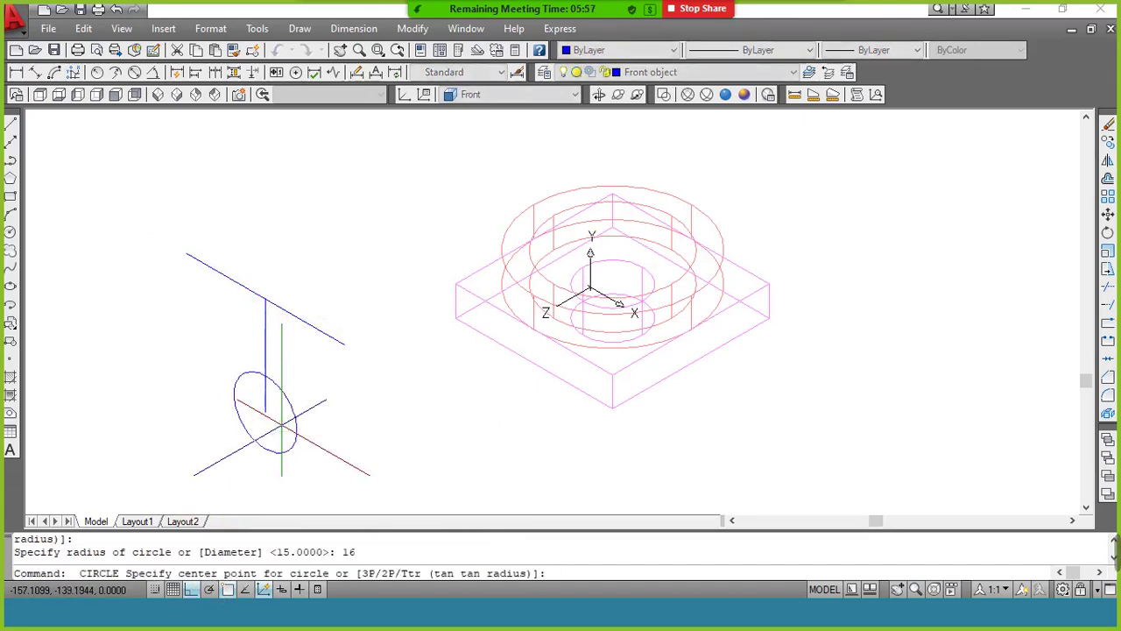
{"action": "left_click", "coordinate": [266, 412]}
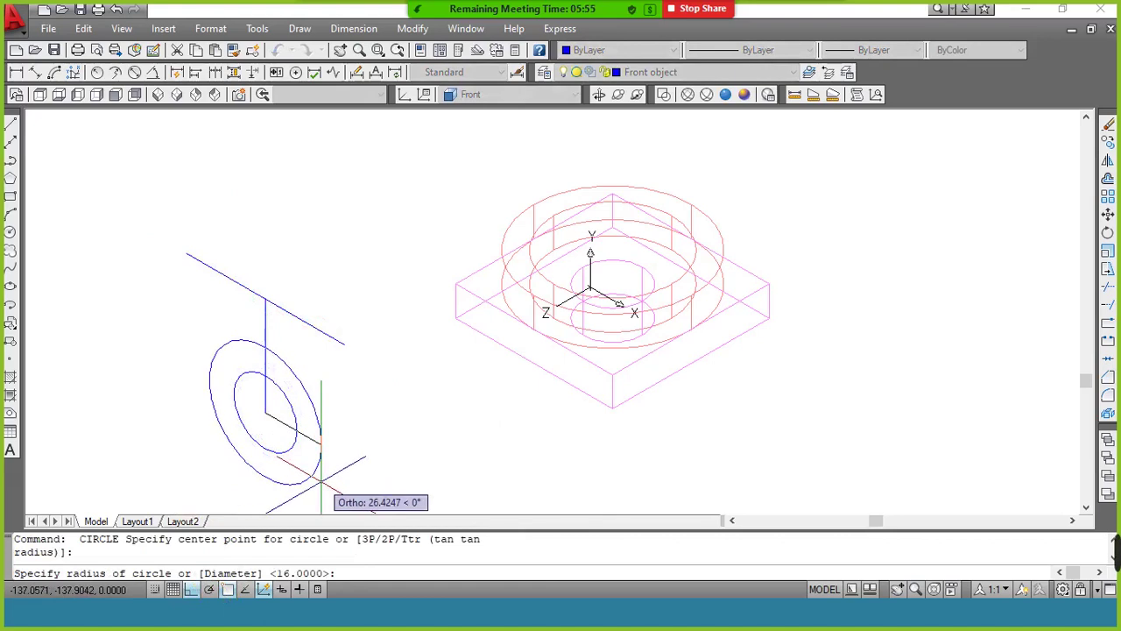
{"action": "type", "text": "40"}
{"action": "key", "text": "Return"}
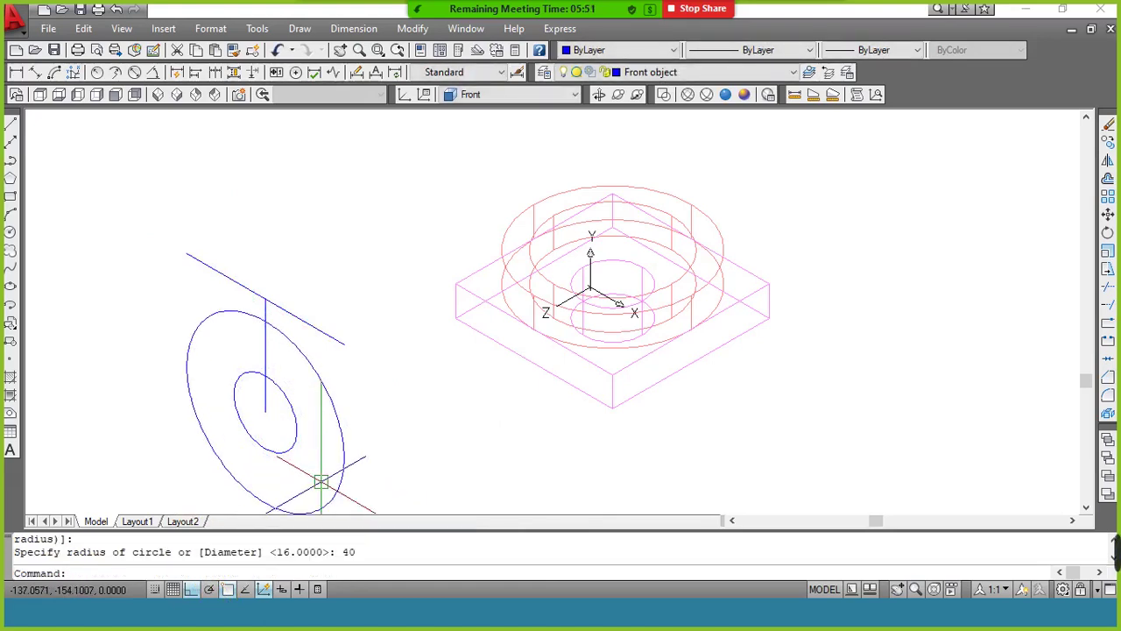
Draw vertical lines from both ends of the 80-long line down to the side quadrants of the large circle.
{"action": "type", "text": "l"}
{"action": "key", "text": "Return"}
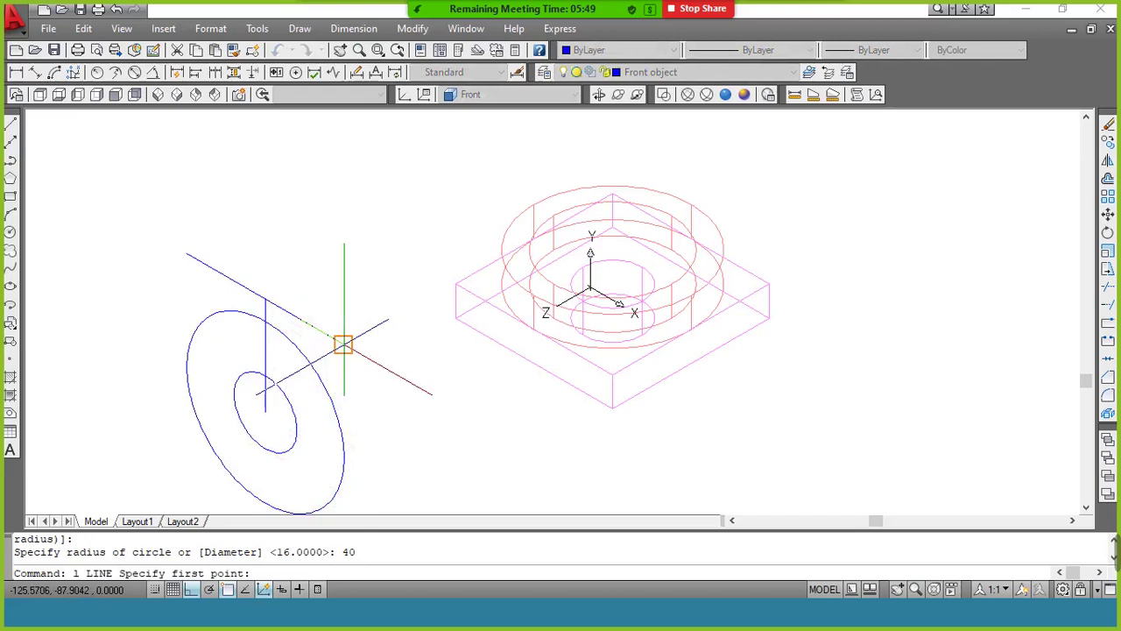
{"action": "left_click", "coordinate": [343, 343]}
{"action": "left_click", "coordinate": [343, 456]}
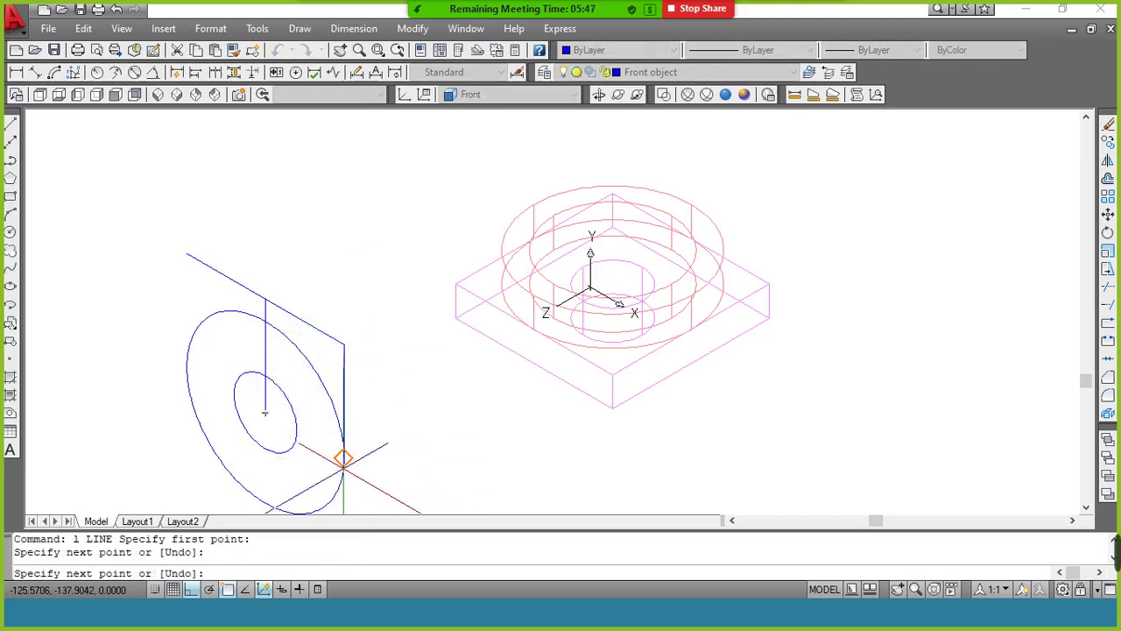
{"action": "key", "text": "Return"}
{"action": "key", "text": "Return"}
{"action": "left_click", "coordinate": [186, 254]}
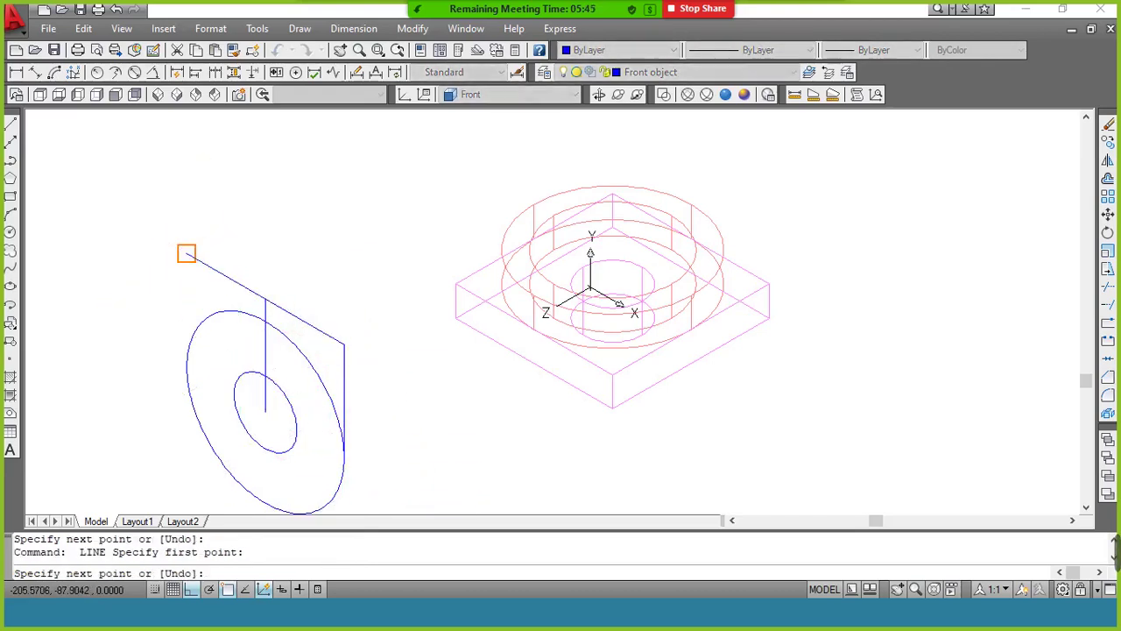
{"action": "left_click", "coordinate": [182, 366]}
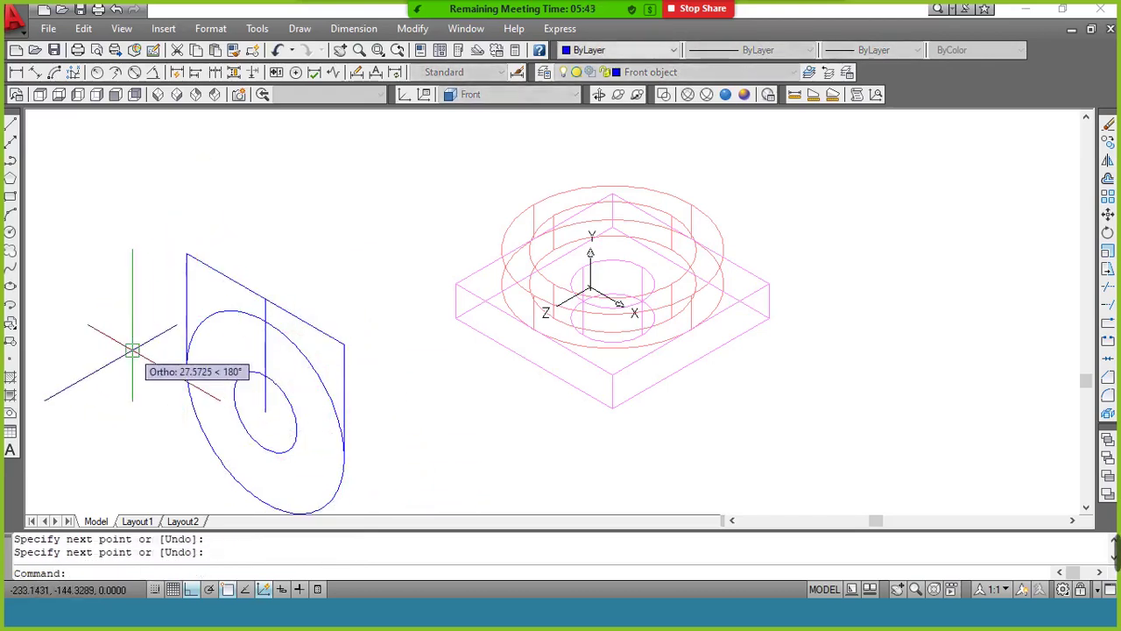
{"action": "key", "text": "Return"}
Trim away the upper half of the large circle between the two vertical side lines.
{"action": "type", "text": "tr"}
{"action": "key", "text": "Return"}
{"action": "key", "text": "Return"}
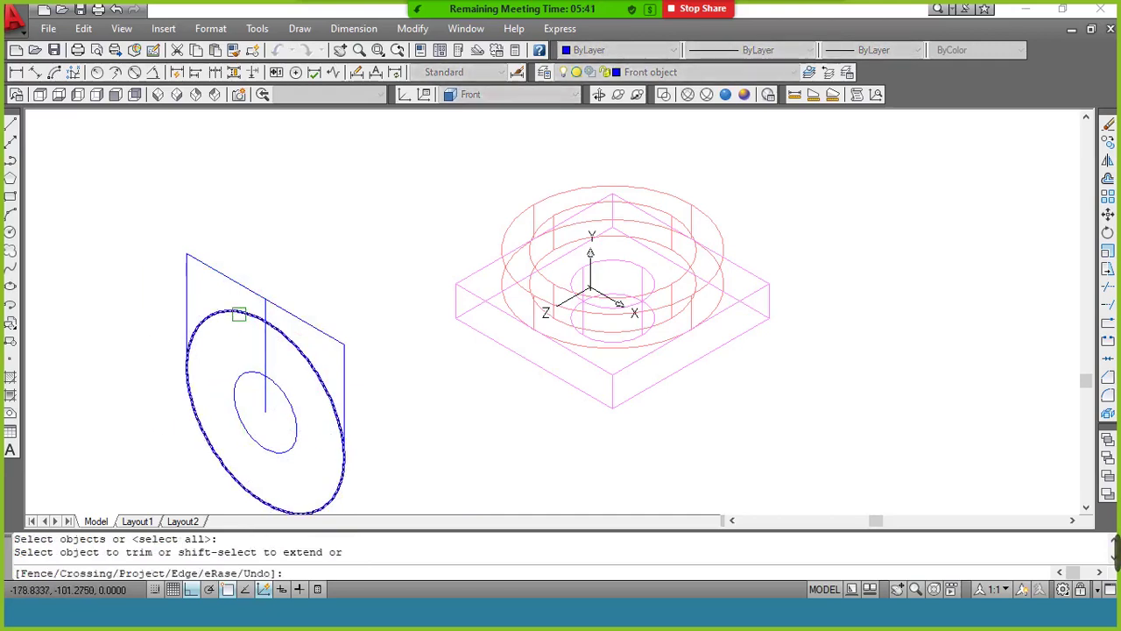
{"action": "left_click", "coordinate": [231, 318]}
{"action": "left_click", "coordinate": [286, 337]}
{"action": "key", "text": "Return"}
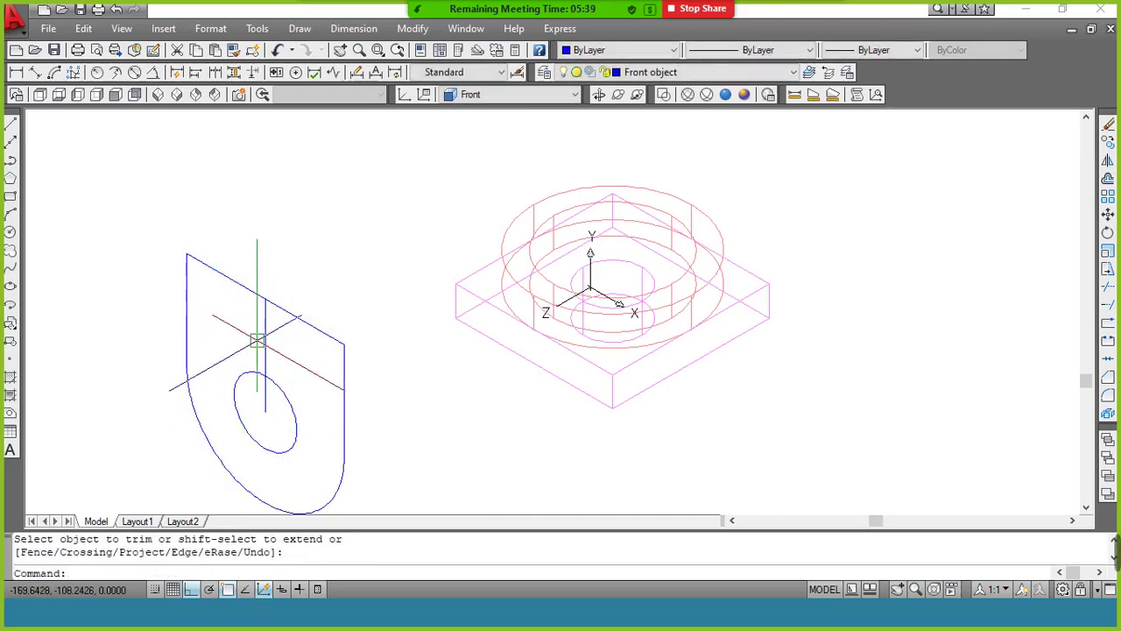
Erase the vertical construction line running from the top edge to the small circle's center.
{"action": "left_click", "coordinate": [265, 341]}
{"action": "type", "text": "ed"}
{"action": "key", "text": "Return"}
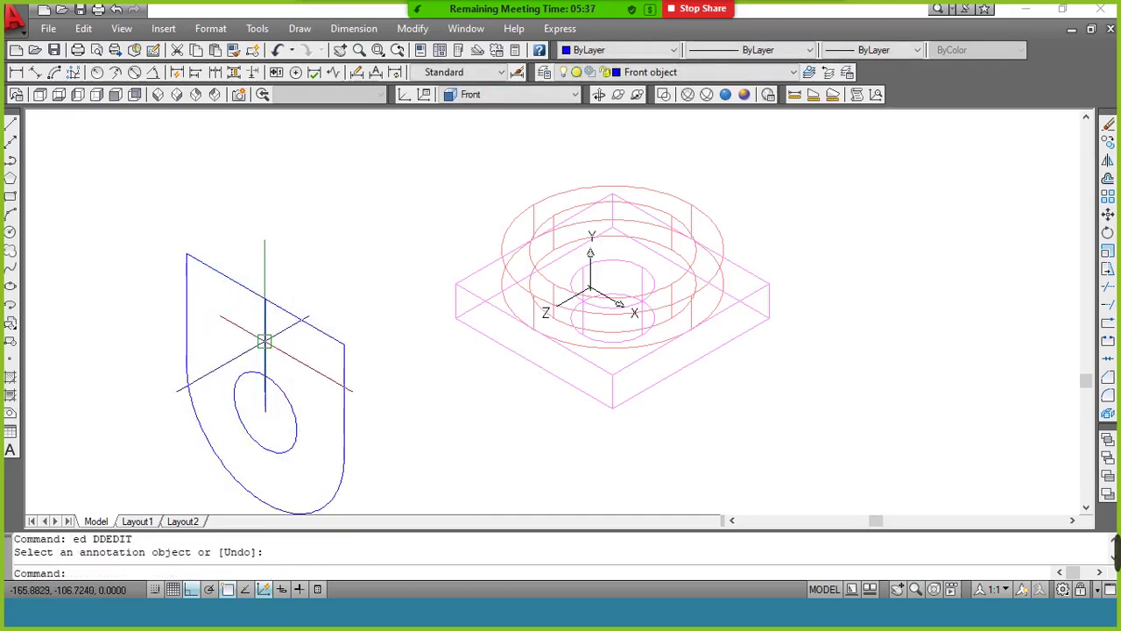
{"action": "type", "text": "e"}
{"action": "key", "text": "Return"}
Join the lug's top line, two side lines and lower arc into a single closed polyline.
{"action": "type", "text": "p"}
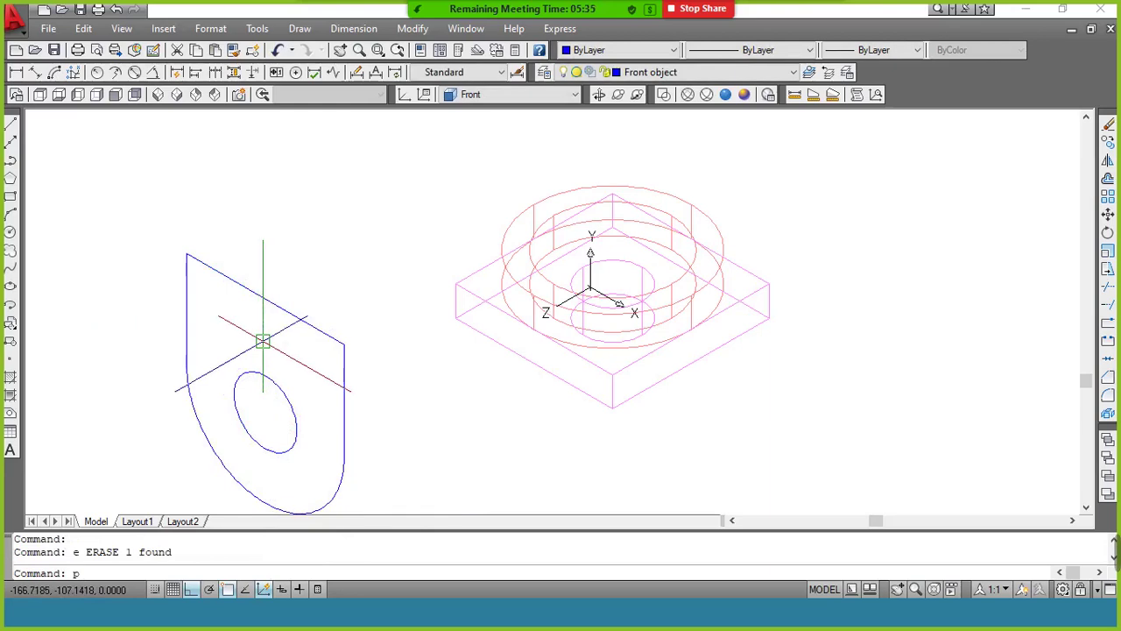
{"action": "type", "text": "e"}
{"action": "key", "text": "Return"}
{"action": "left_click", "coordinate": [287, 317]}
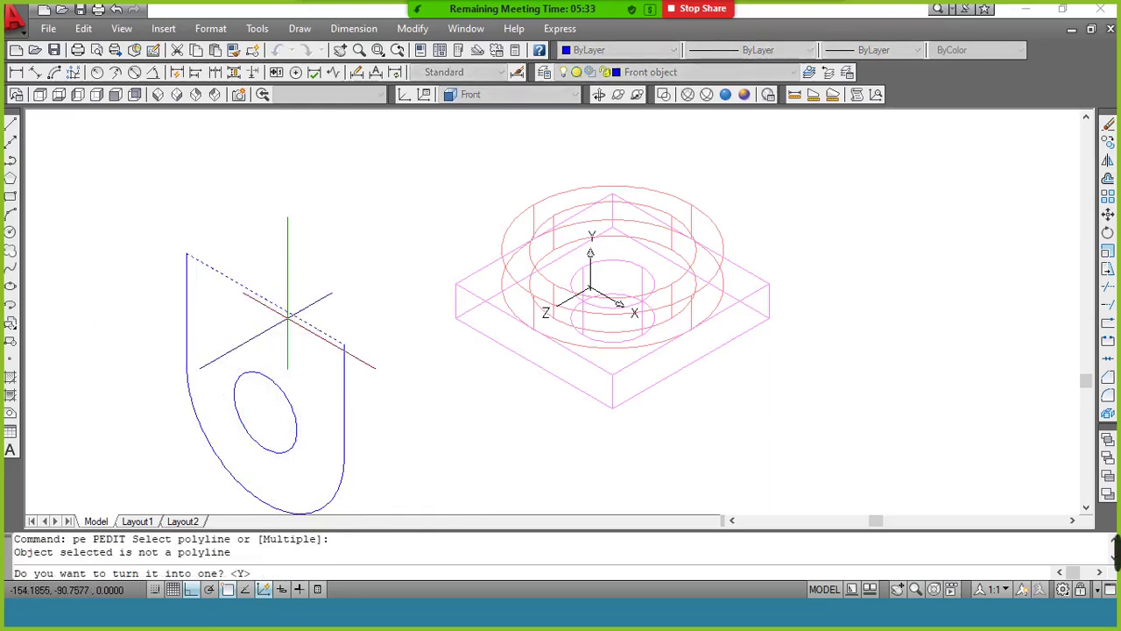
{"action": "key", "text": "Return"}
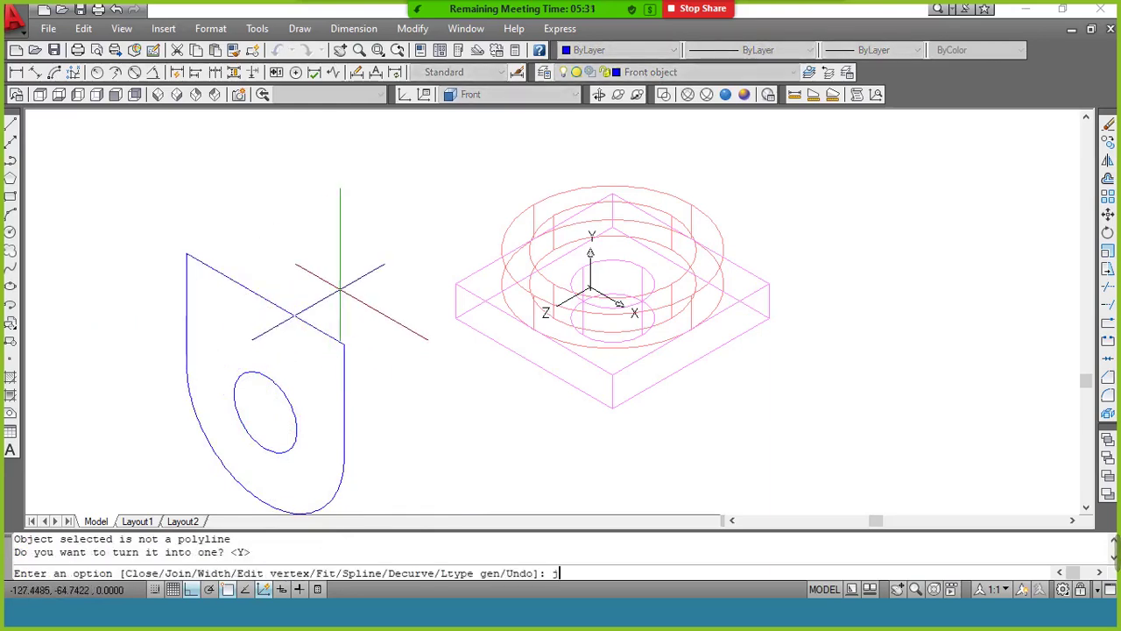
{"action": "type", "text": "j"}
{"action": "key", "text": "Return"}
{"action": "left_click", "coordinate": [373, 245]}
{"action": "left_click", "coordinate": [149, 478]}
{"action": "key", "text": "Return"}
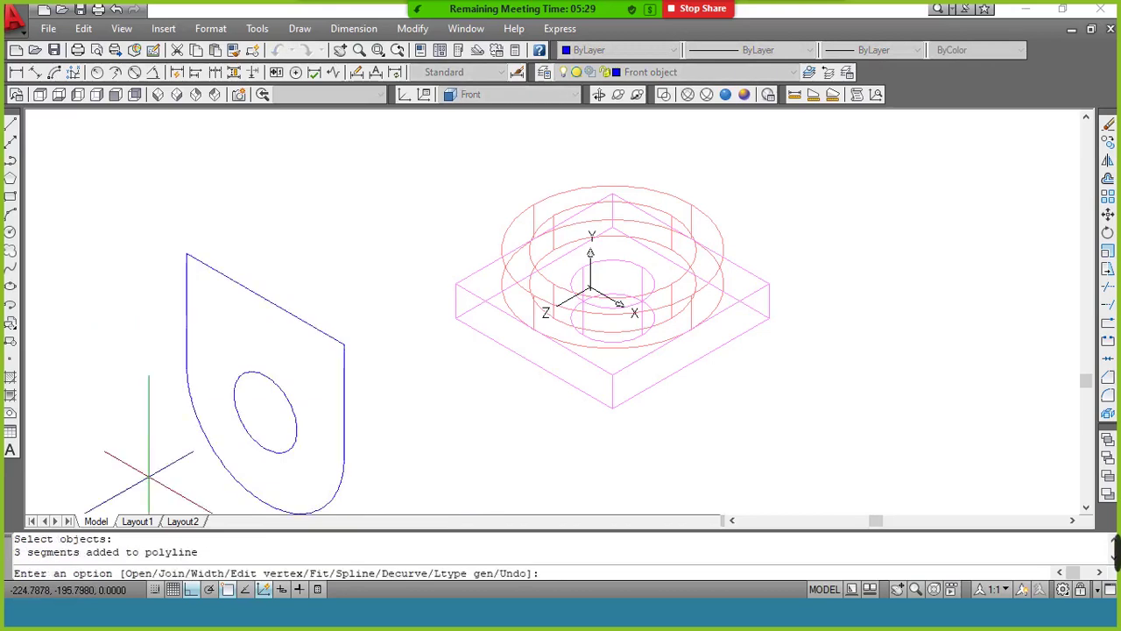
{"action": "key", "text": "Return"}
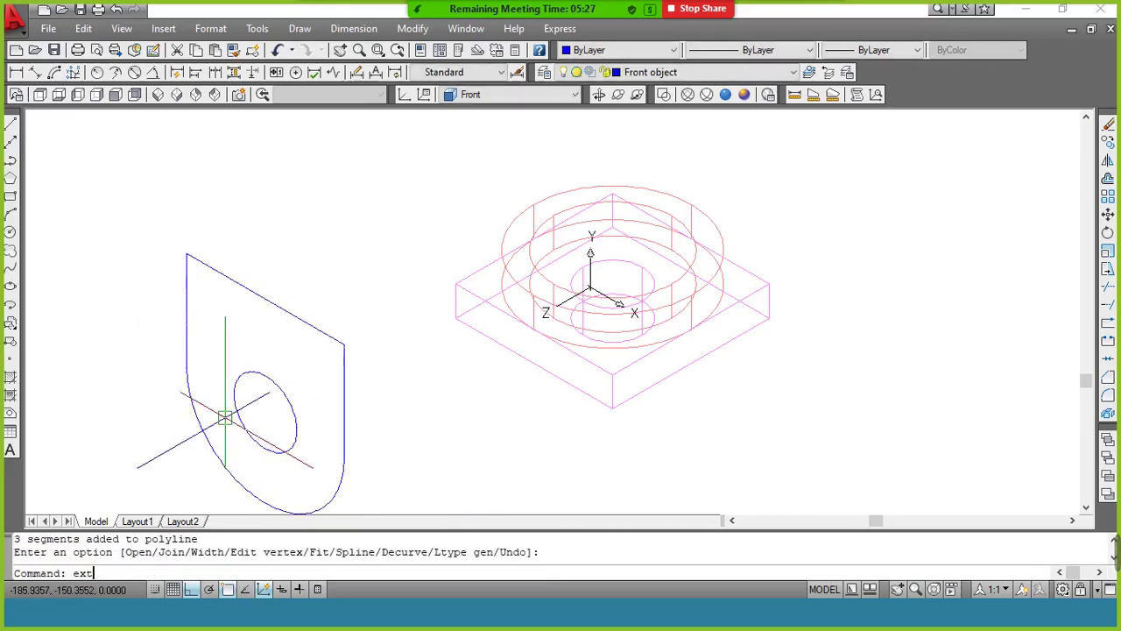
Extrude the lug outline and its hole circle by 20, checking the thickness in the Assignment 11 PDF.
{"action": "type", "text": "ext"}
{"action": "key", "text": "Return"}
{"action": "left_click", "coordinate": [233, 412]}
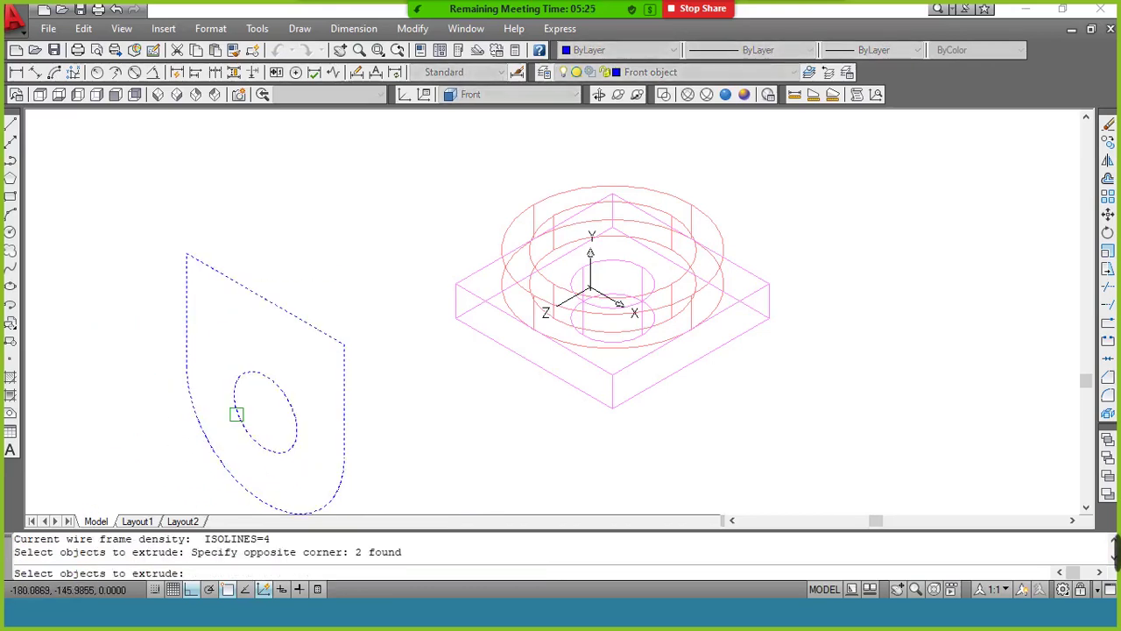
{"action": "key", "text": "Return"}
{"action": "key", "text": "alt+Tab"}
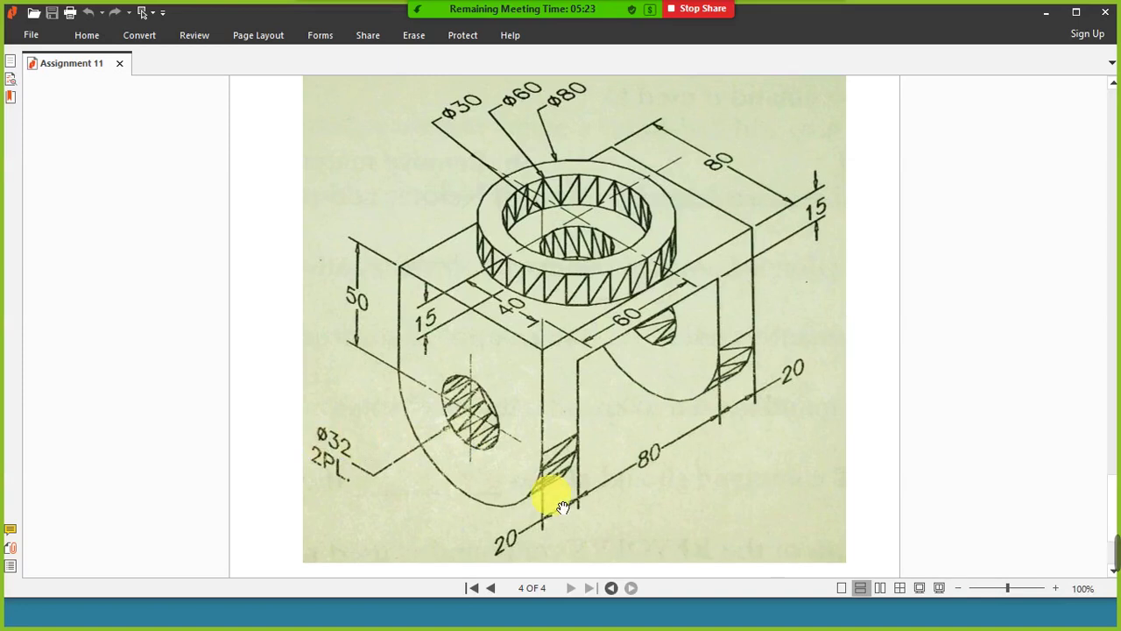
{"action": "key", "text": "alt+Tab"}
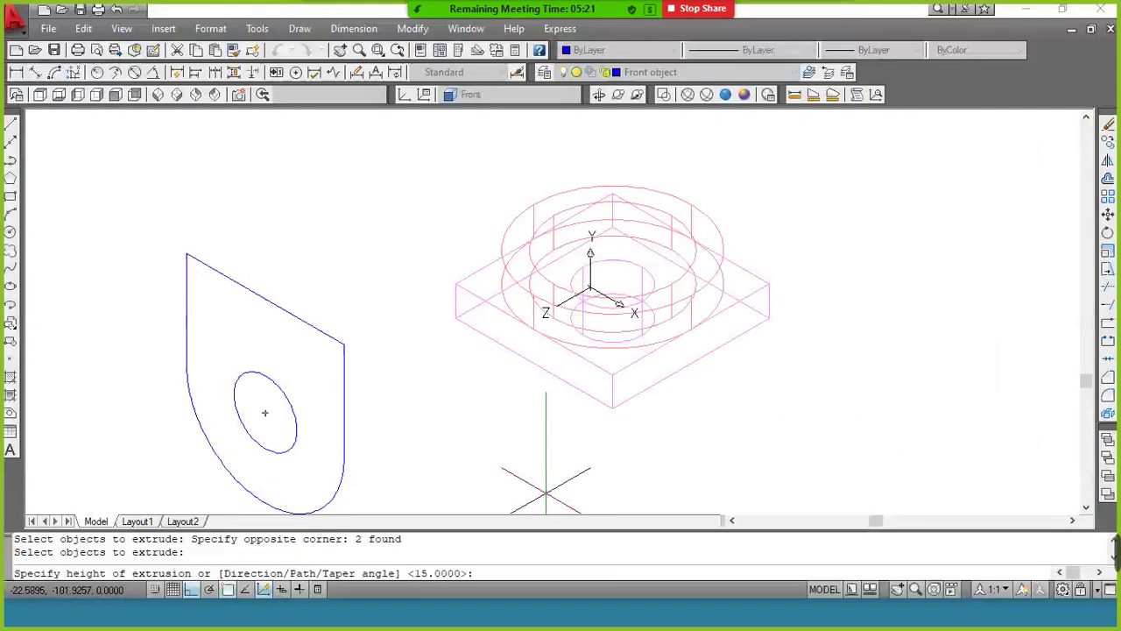
{"action": "type", "text": "20"}
{"action": "key", "text": "Return"}
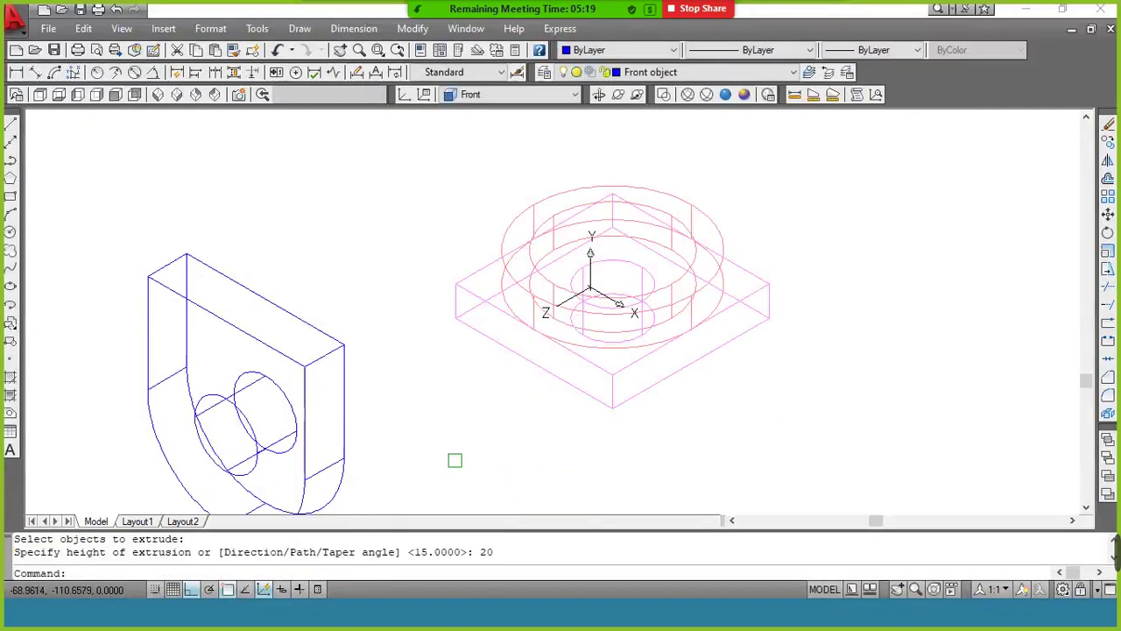
Subtract the extruded cylinder from the lug to cut its hole, and display the model in the Conceptual visual style.
{"action": "type", "text": "su"}
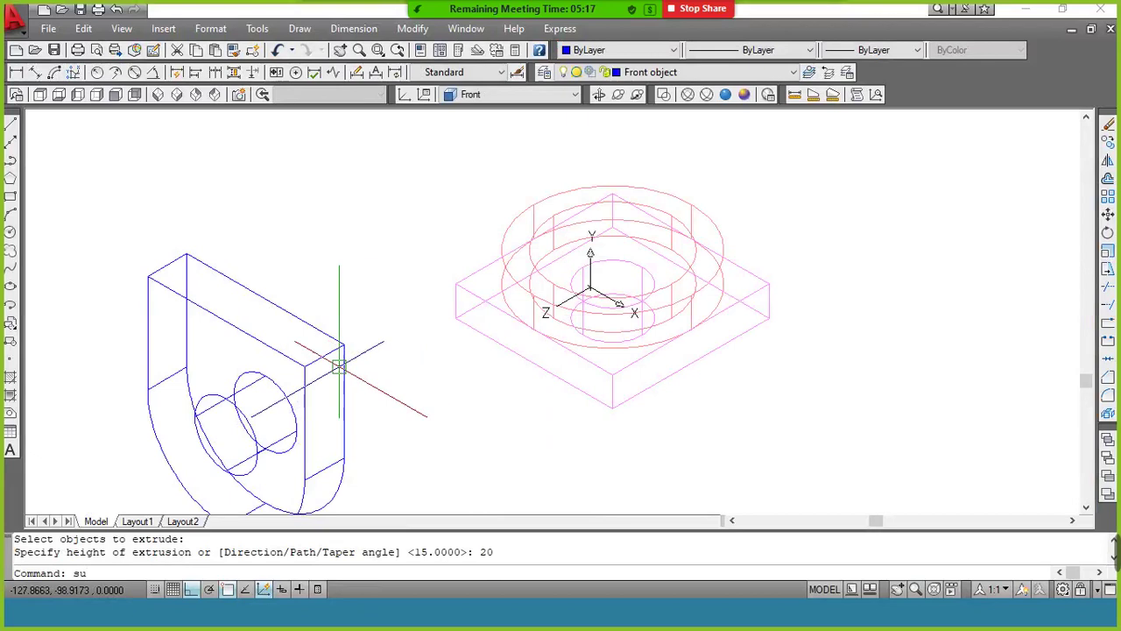
{"action": "key", "text": "Return"}
{"action": "left_click", "coordinate": [313, 359]}
{"action": "key", "text": "Return"}
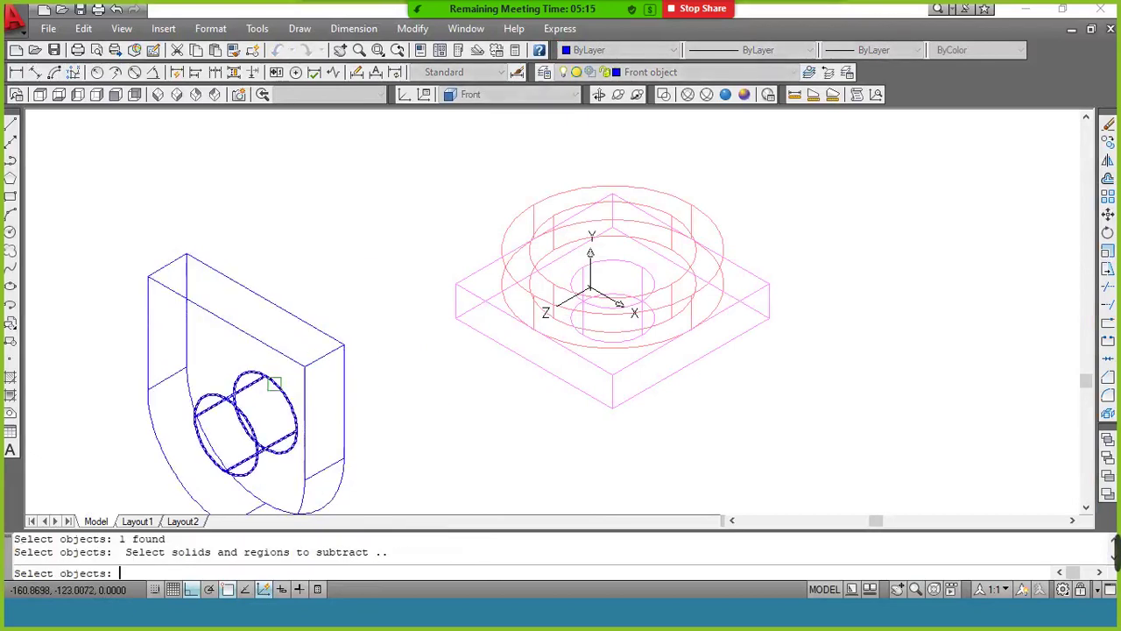
{"action": "left_click", "coordinate": [275, 383]}
{"action": "key", "text": "Return"}
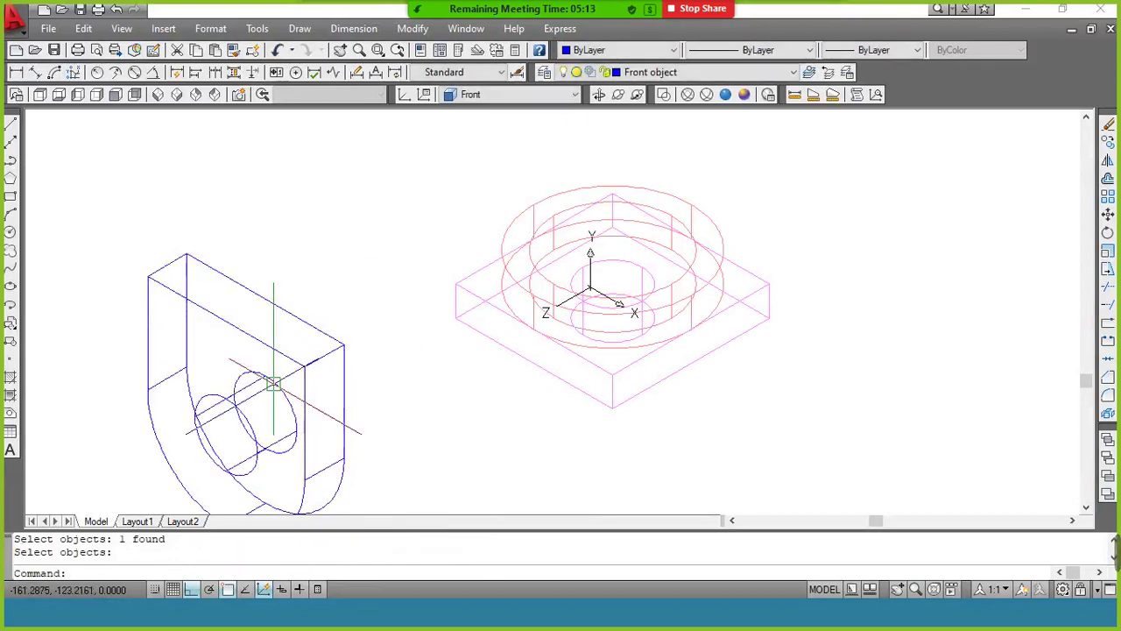
{"action": "left_click", "coordinate": [745, 95]}
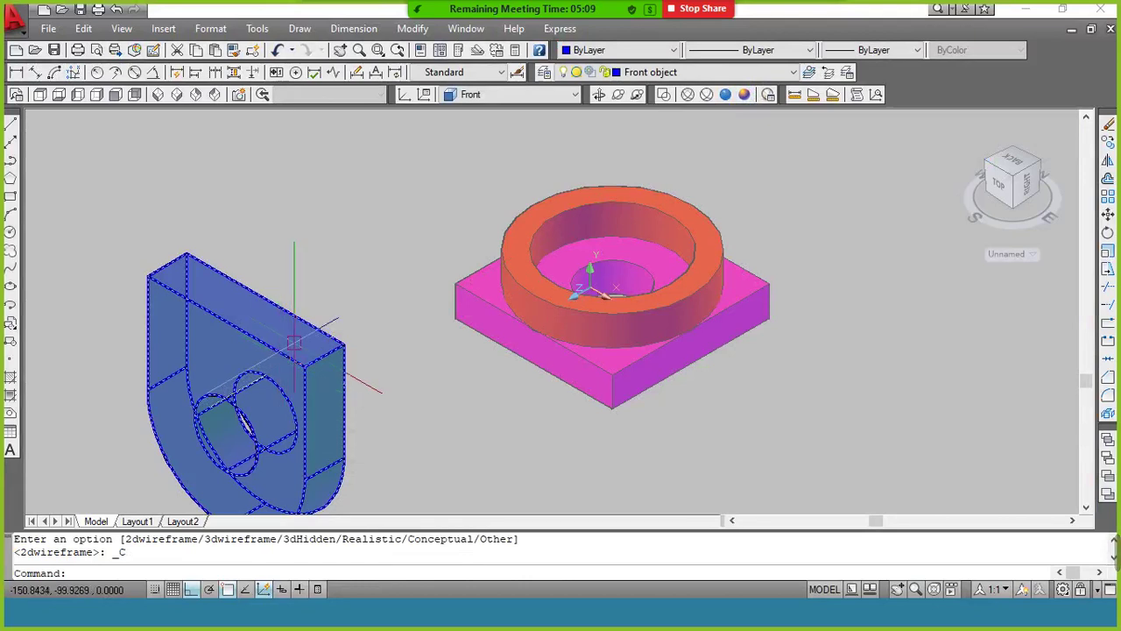
Copy the lug about 160 units backward along the Z axis, beyond the rear of the base plate.
{"action": "key", "text": "Return"}
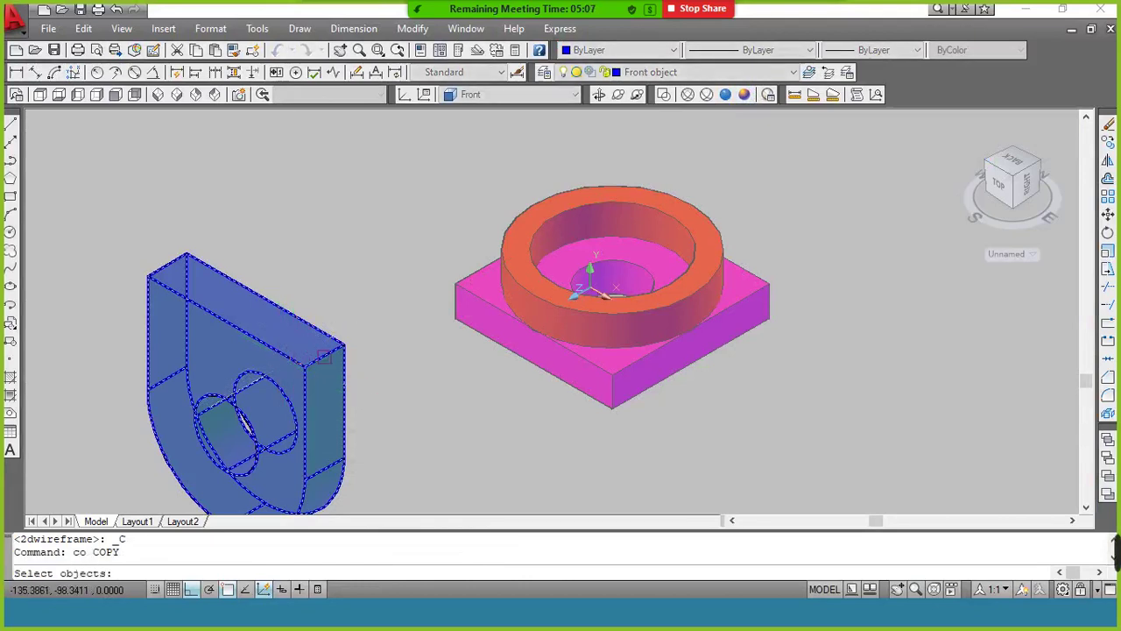
{"action": "left_click", "coordinate": [324, 357]}
{"action": "key", "text": "Return"}
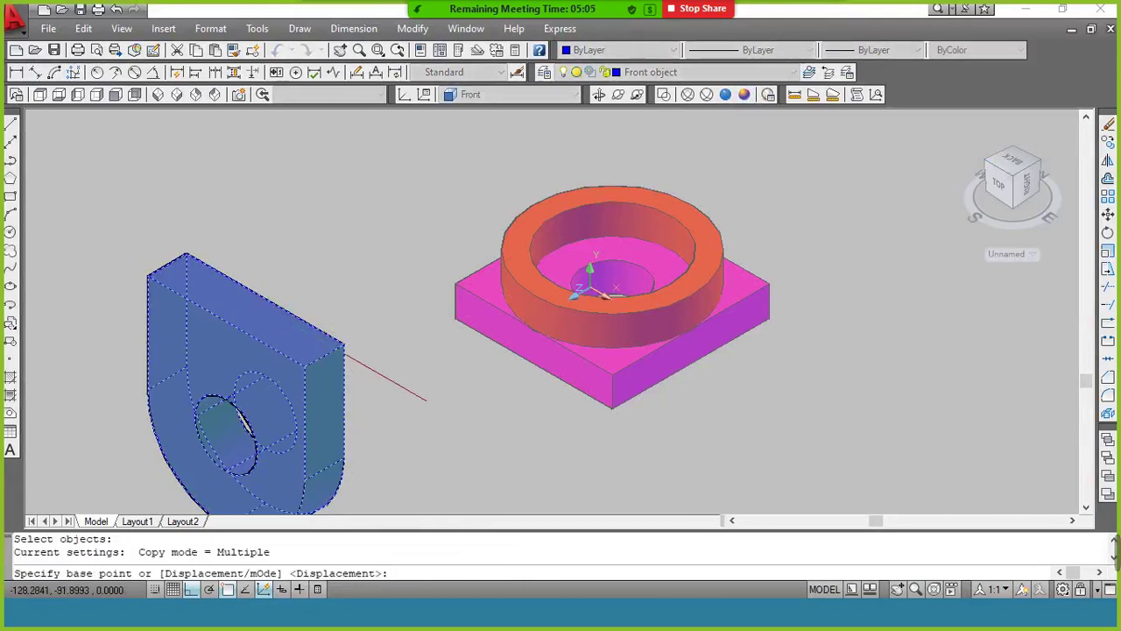
{"action": "left_click", "coordinate": [345, 349]}
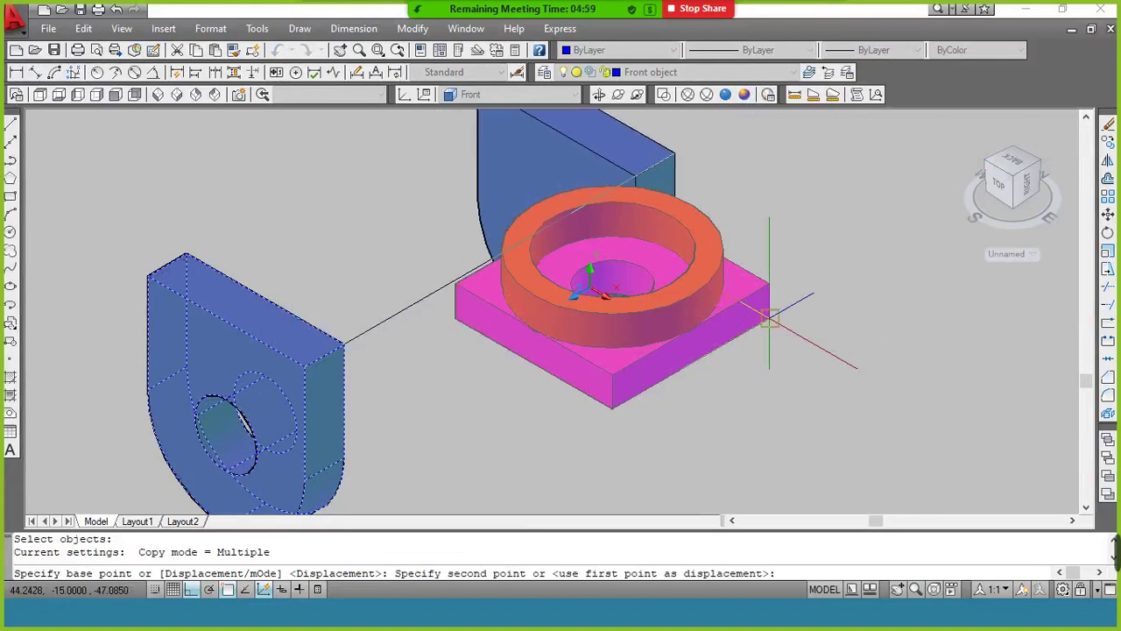
{"action": "left_click", "coordinate": [908, 210]}
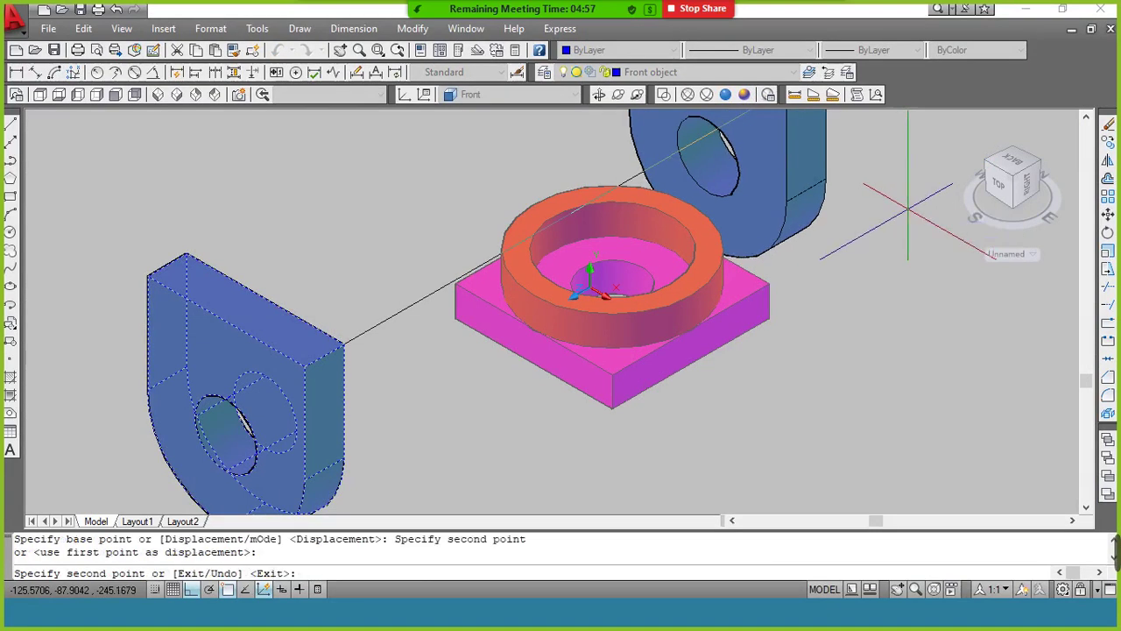
{"action": "key", "text": "Escape"}
{"action": "key", "text": "Escape"}
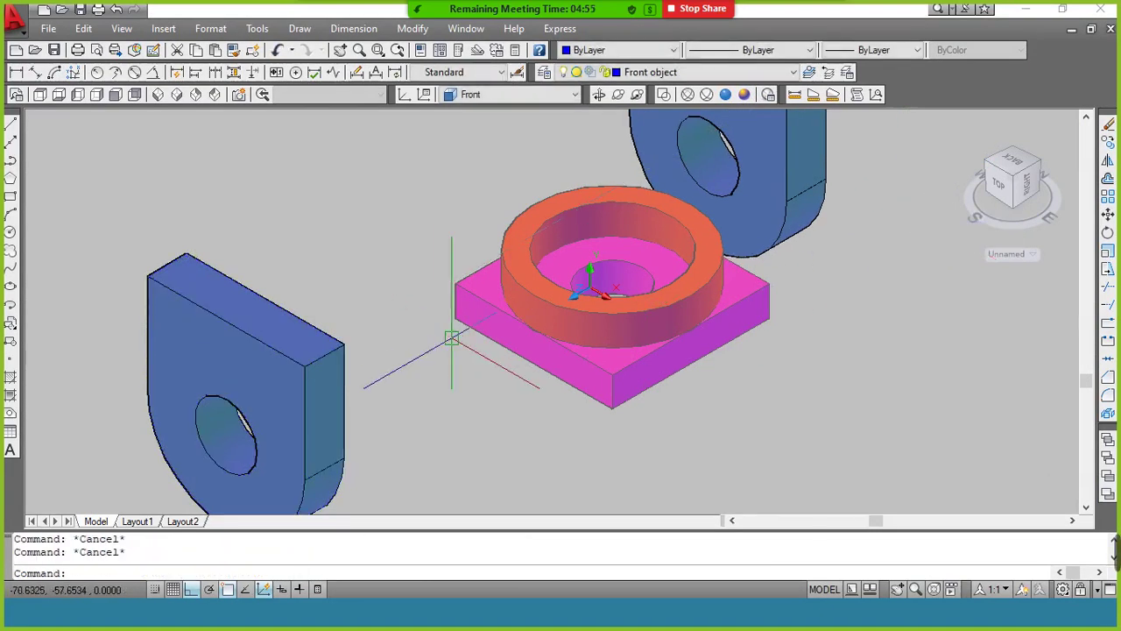
Move the original lug from its rear upper corner onto the base plate's front upper corner.
{"action": "left_click", "coordinate": [342, 326]}
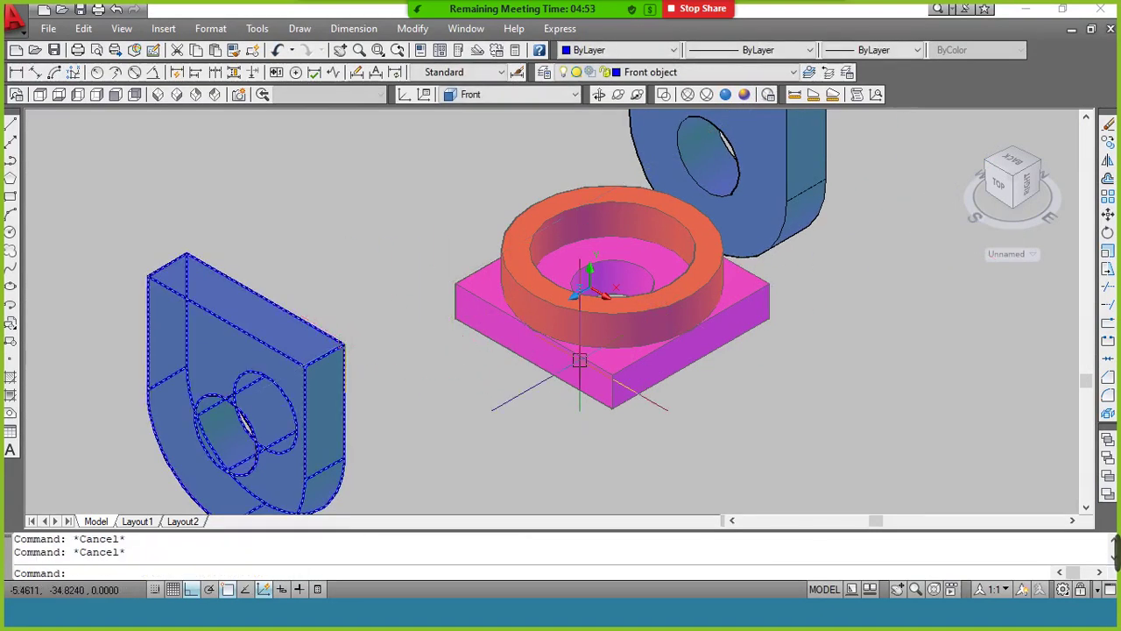
{"action": "key", "text": "Escape"}
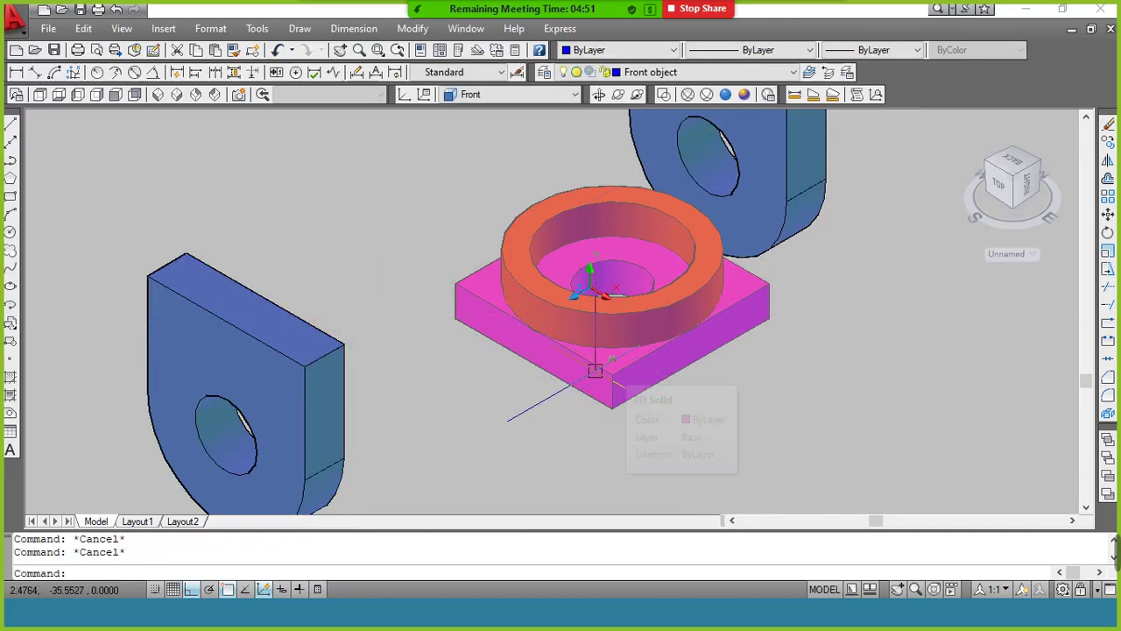
{"action": "type", "text": "m"}
{"action": "key", "text": "Return"}
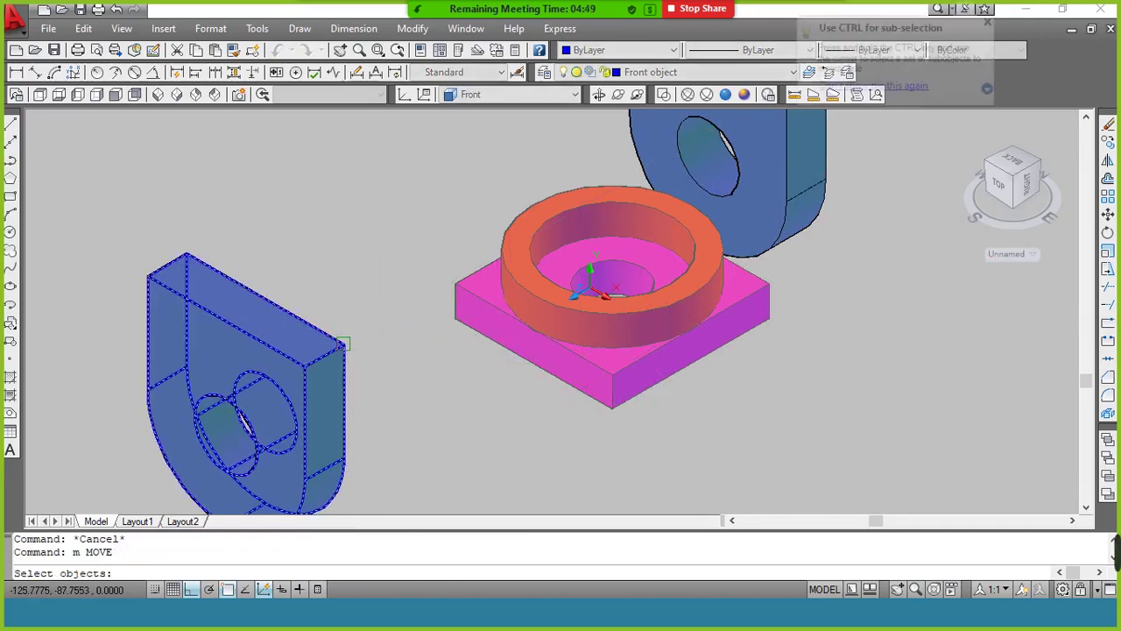
{"action": "left_click", "coordinate": [334, 344]}
{"action": "key", "text": "Return"}
{"action": "left_click", "coordinate": [340, 344]}
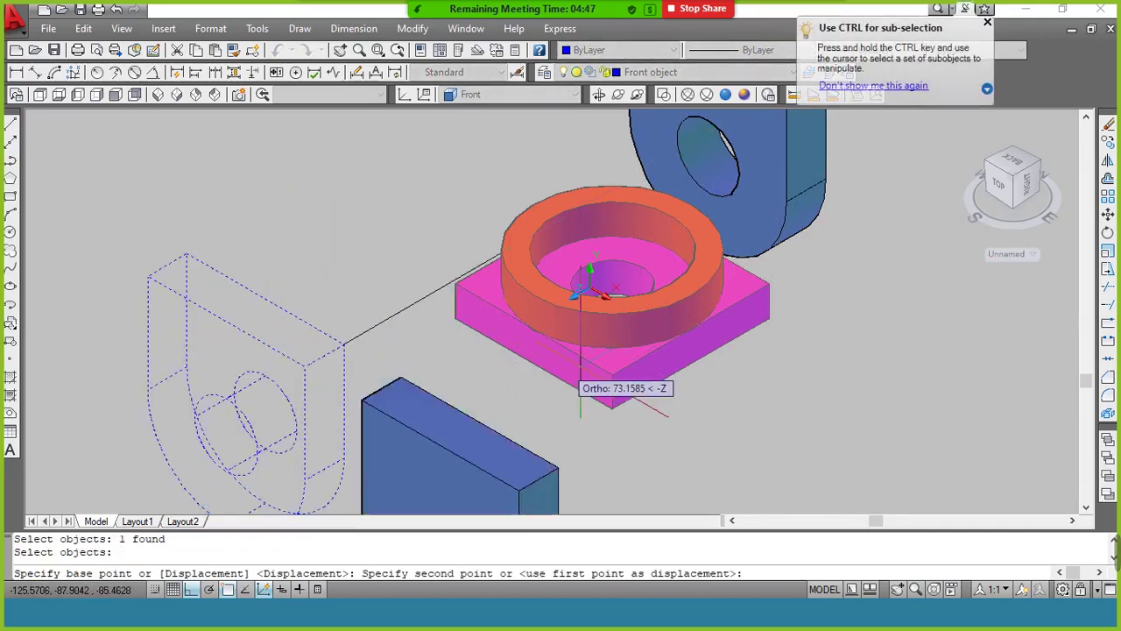
{"action": "left_click", "coordinate": [610, 372]}
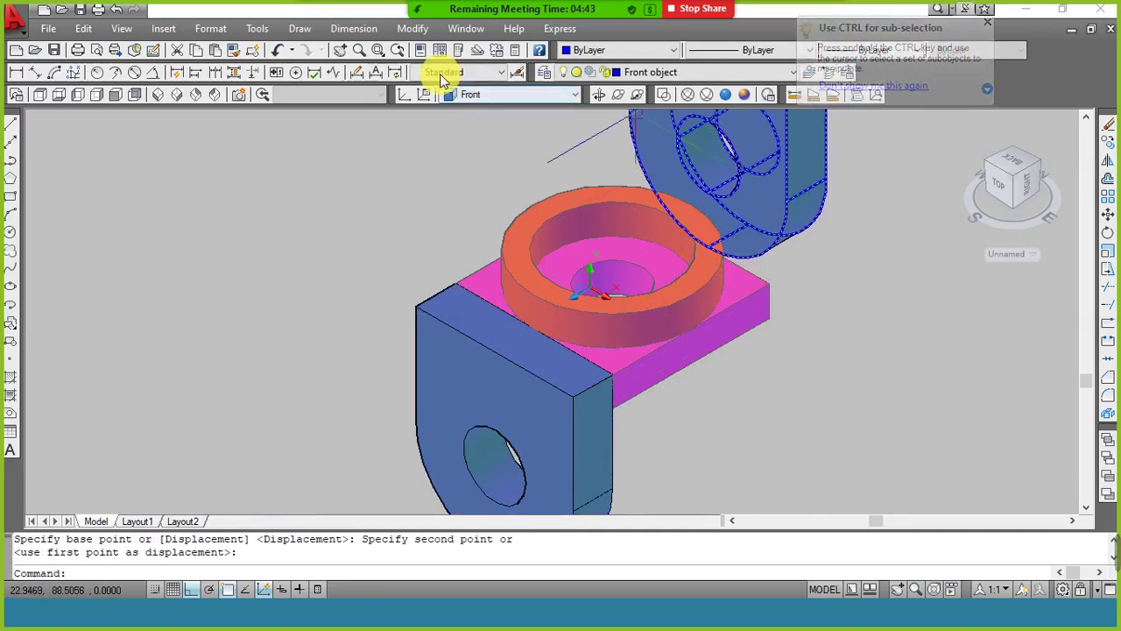
Move the copied lug from its front upper corner onto the base plate's rear upper corner.
{"action": "scroll", "coordinate": [440, 177], "scroll_direction": "down", "scroll_amount": 2}
{"action": "left_click", "coordinate": [339, 50]}
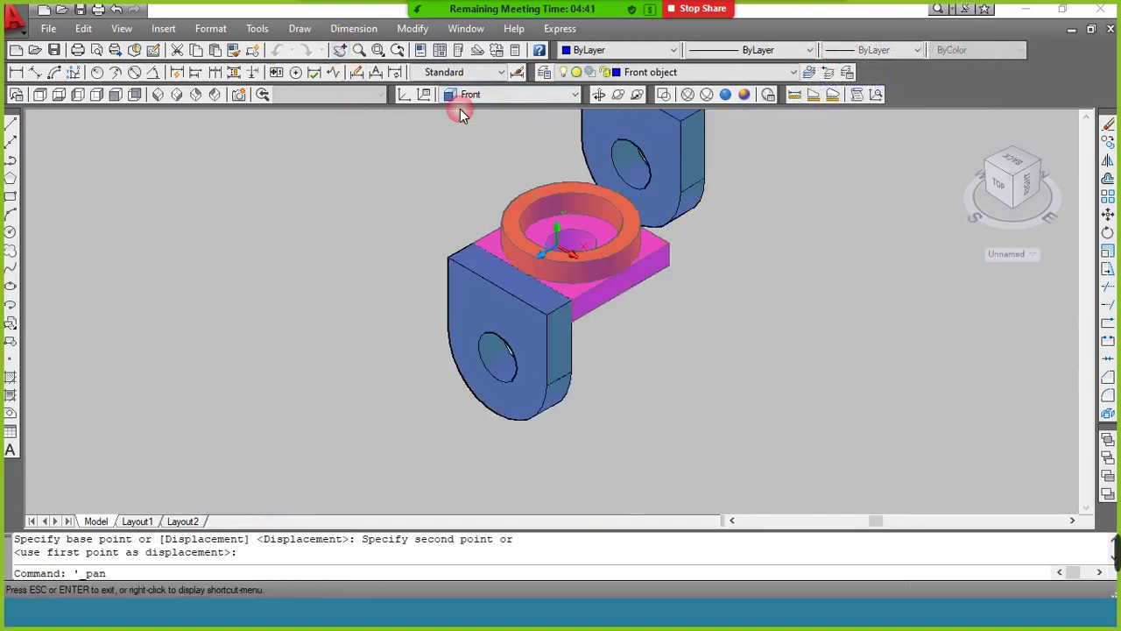
{"action": "left_click_drag", "start_coordinate": [705, 154], "coordinate": [594, 267]}
{"action": "right_click", "coordinate": [593, 267]}
{"action": "left_click", "coordinate": [605, 269]}
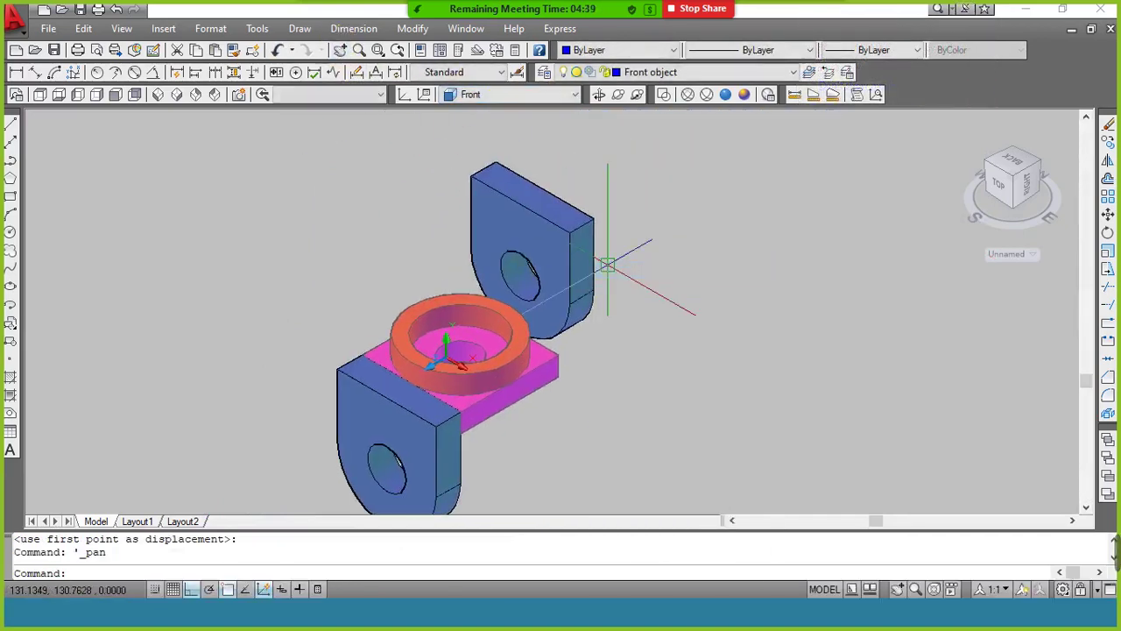
{"action": "left_click", "coordinate": [570, 227]}
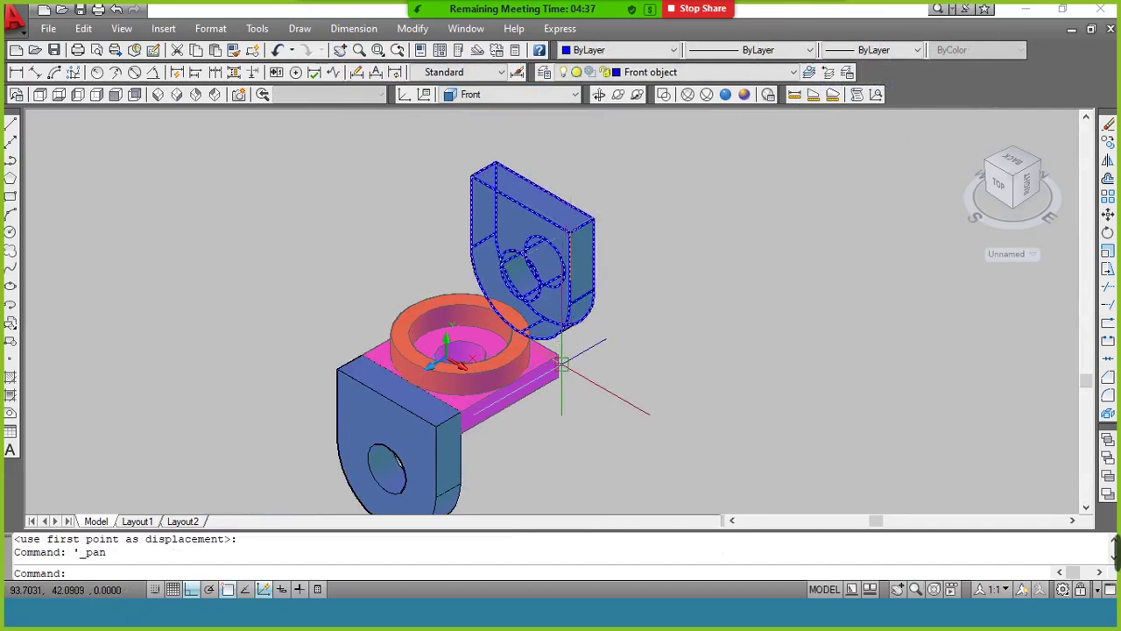
{"action": "type", "text": "m"}
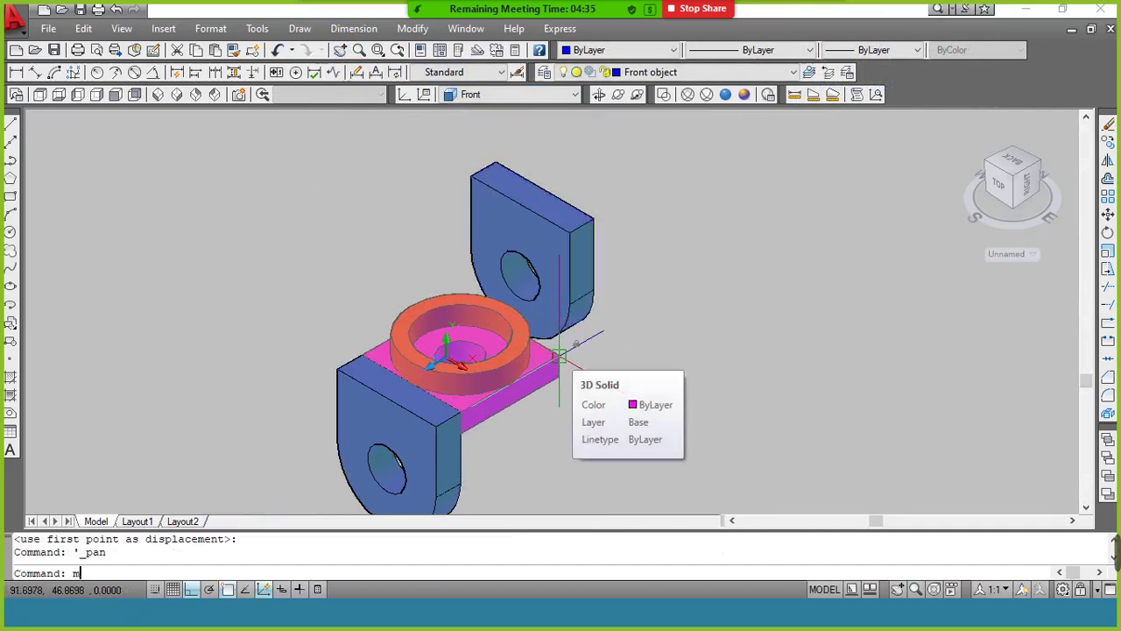
{"action": "key", "text": "Return"}
{"action": "left_click", "coordinate": [570, 233]}
{"action": "key", "text": "Return"}
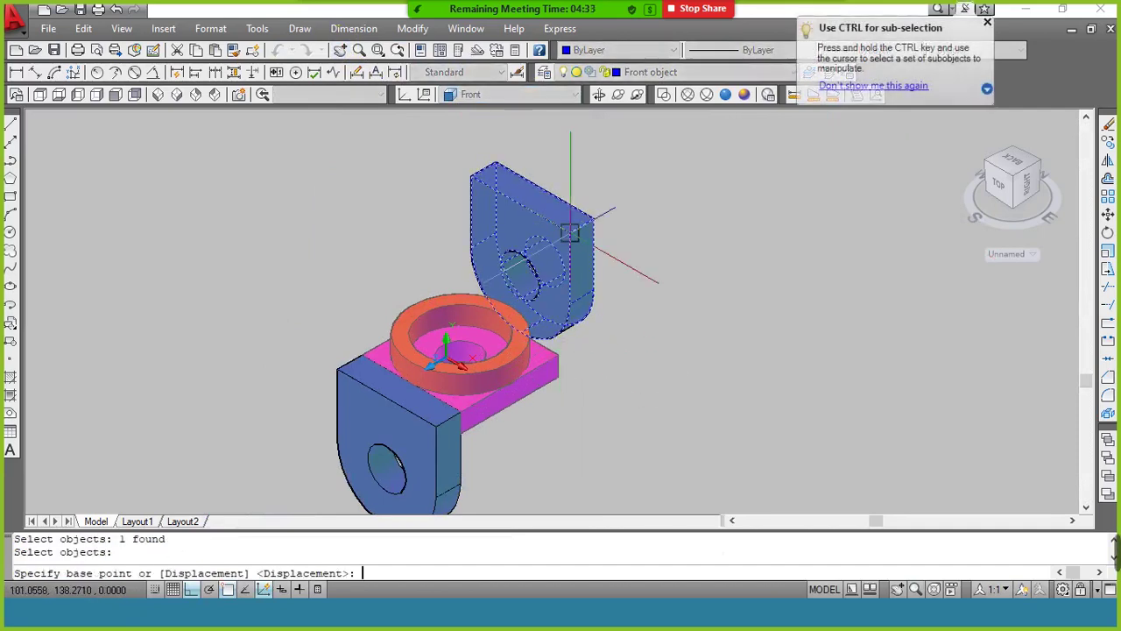
{"action": "left_click", "coordinate": [570, 233]}
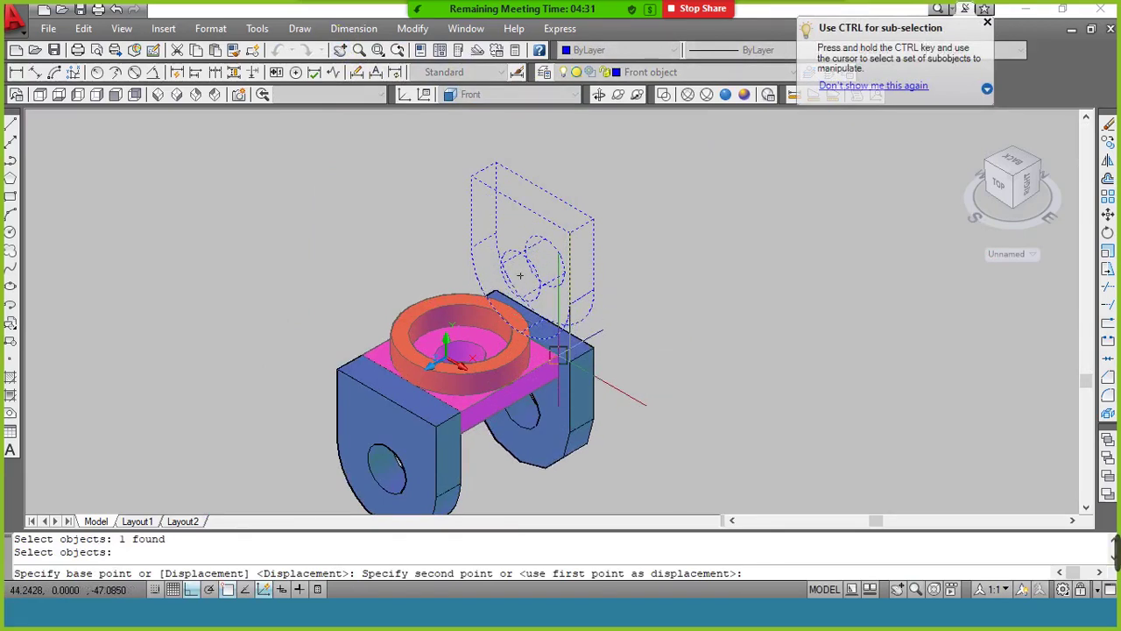
{"action": "left_click", "coordinate": [561, 355]}
Zoom to the model's extents and display it in the Realistic visual style.
{"action": "type", "text": "z"}
{"action": "key", "text": "Return"}
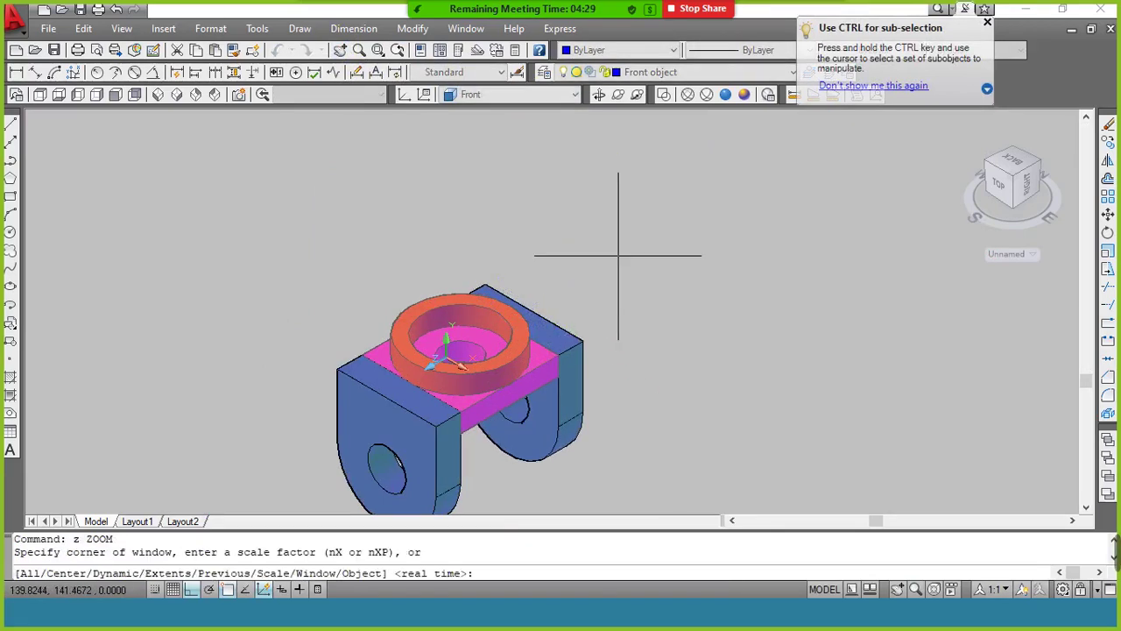
{"action": "type", "text": "e"}
{"action": "key", "text": "Return"}
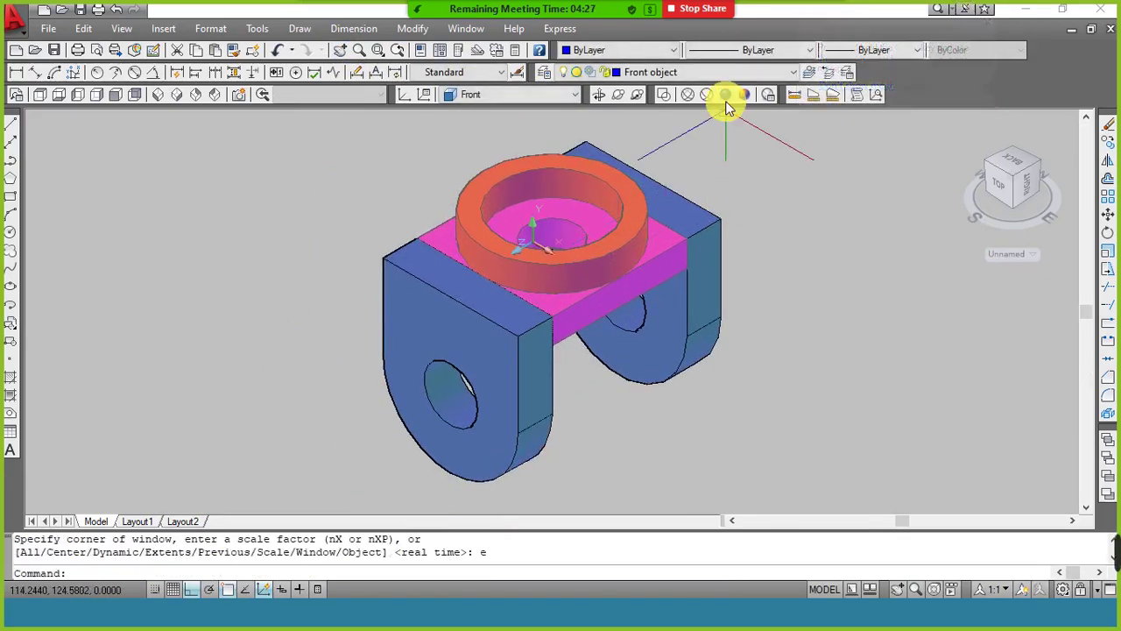
{"action": "left_click", "coordinate": [725, 94]}
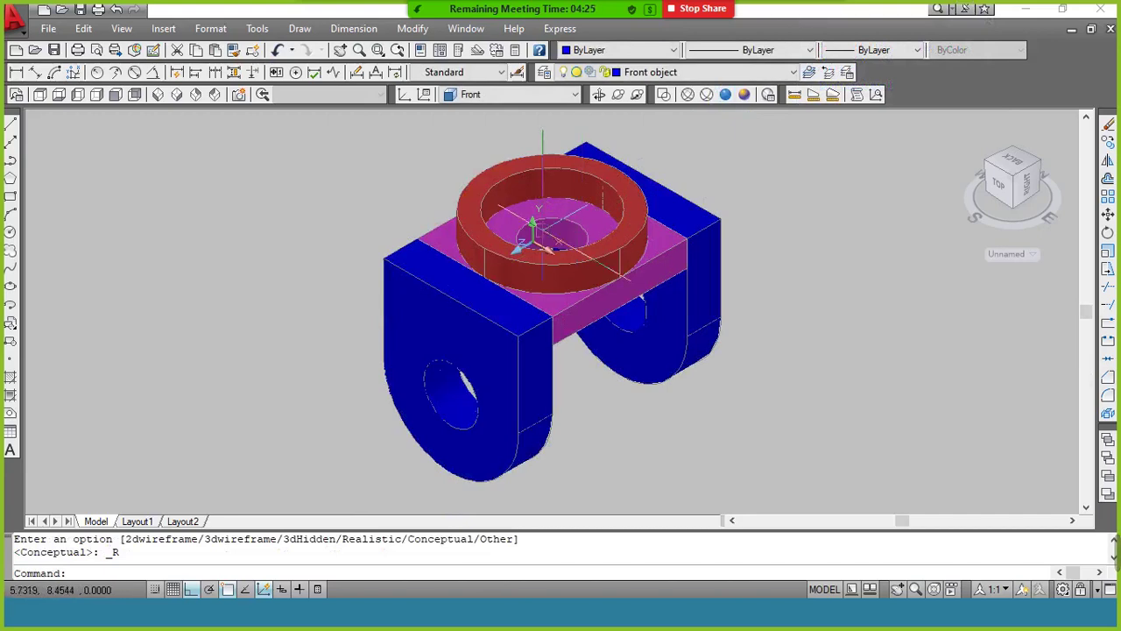
Open the material editor for the drawing and set the Global material's type to Realistic Metal.
{"action": "left_click", "coordinate": [598, 94]}
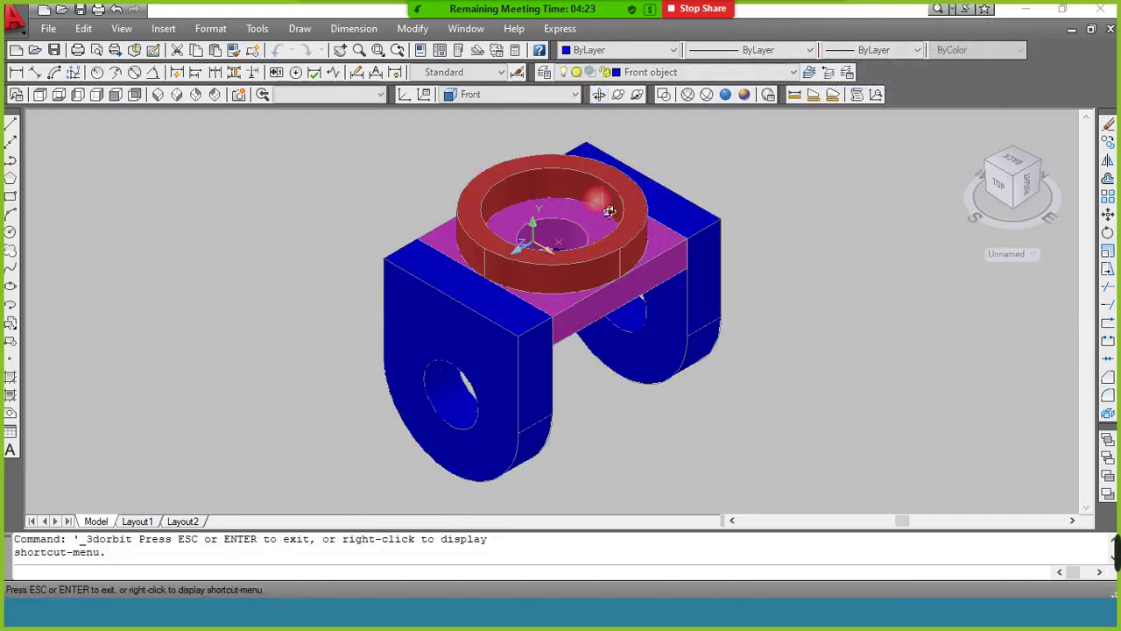
{"action": "left_click_drag", "start_coordinate": [596, 195], "coordinate": [742, 188]}
{"action": "right_click", "coordinate": [742, 188]}
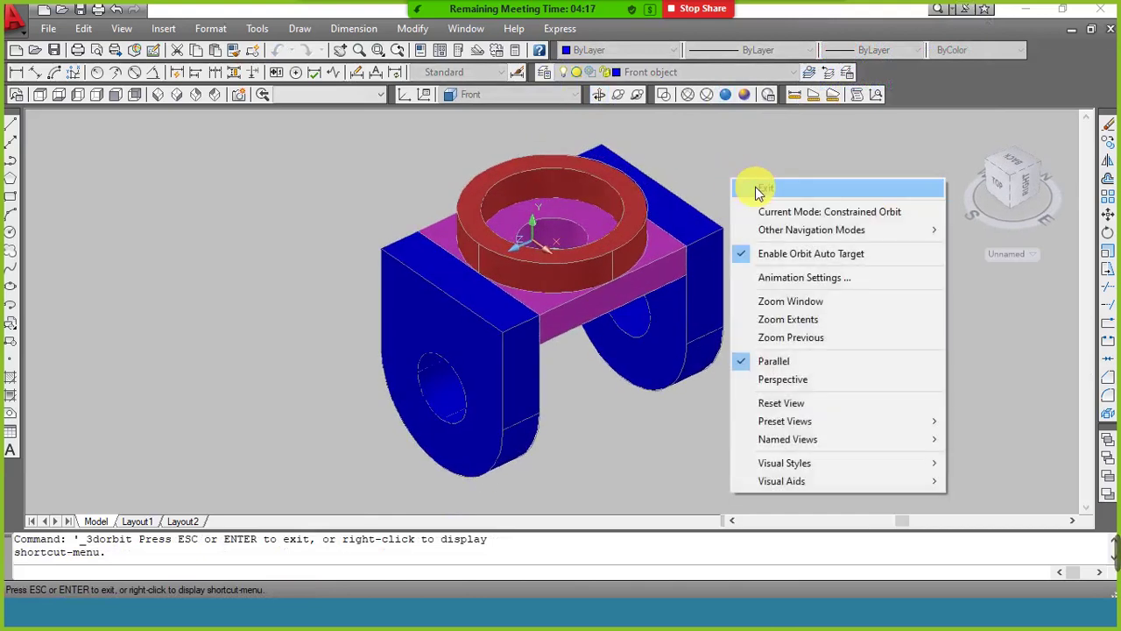
{"action": "left_click", "coordinate": [756, 186]}
{"action": "left_click", "coordinate": [119, 28]}
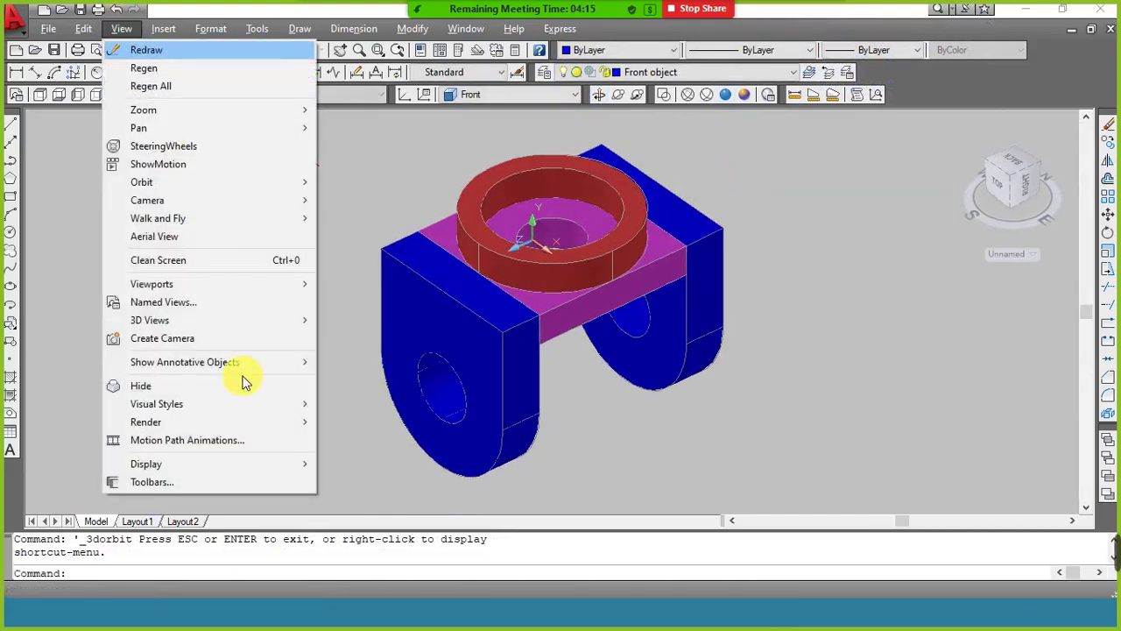
{"action": "mouse_move", "coordinate": [268, 423]}
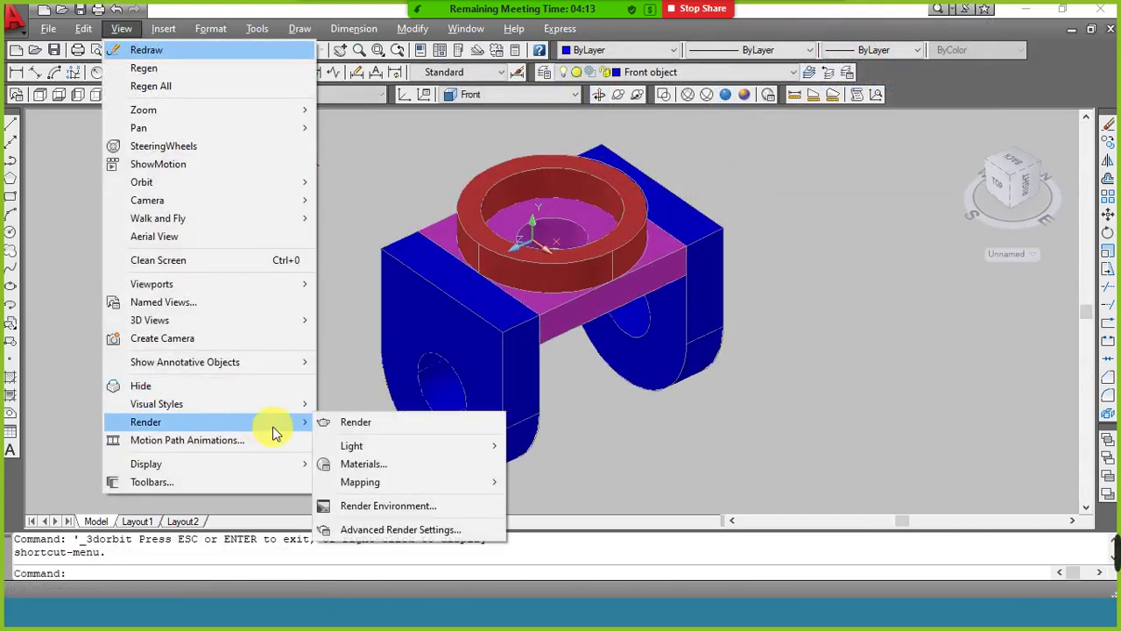
{"action": "left_click", "coordinate": [366, 463]}
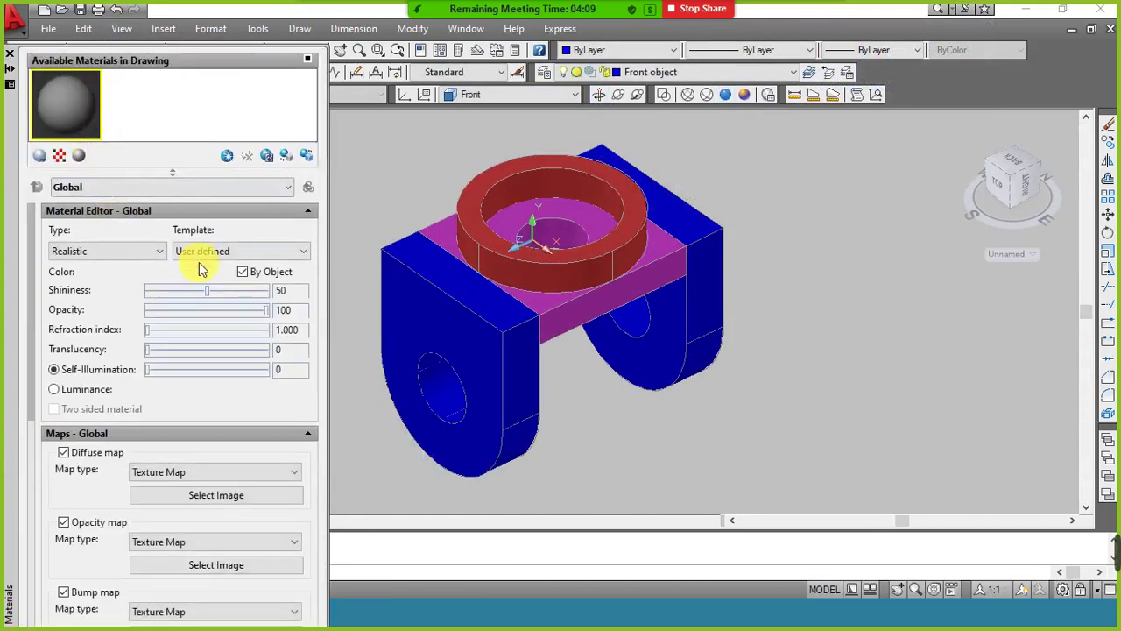
{"action": "left_click", "coordinate": [162, 251]}
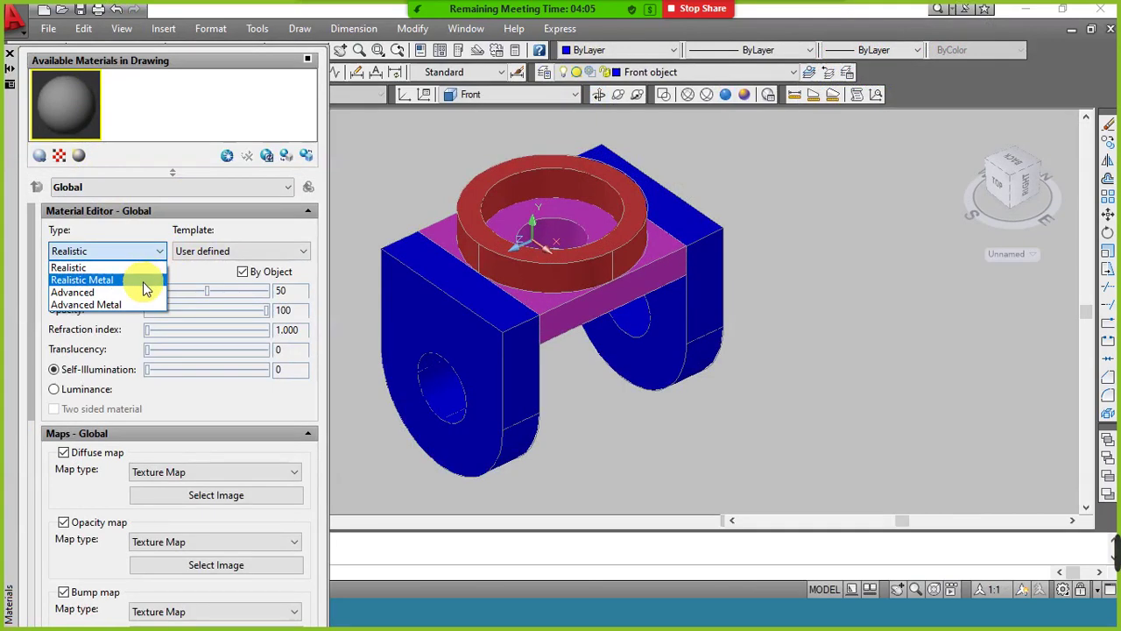
{"action": "left_click", "coordinate": [143, 281]}
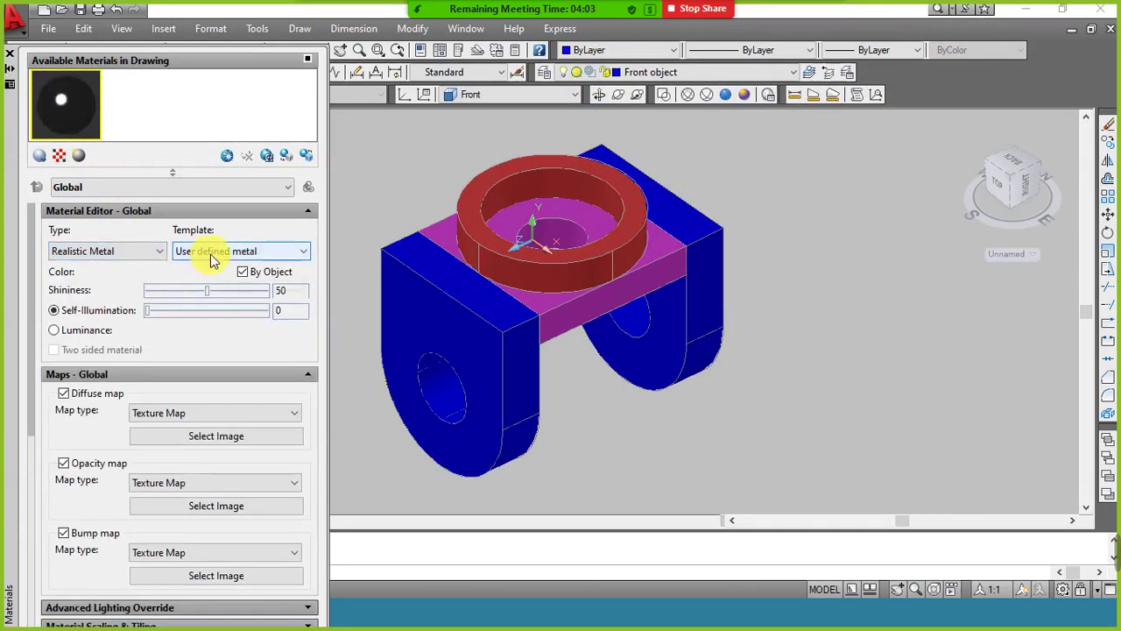
Apply the Global material to the front lug.
{"action": "right_click", "coordinate": [69, 102]}
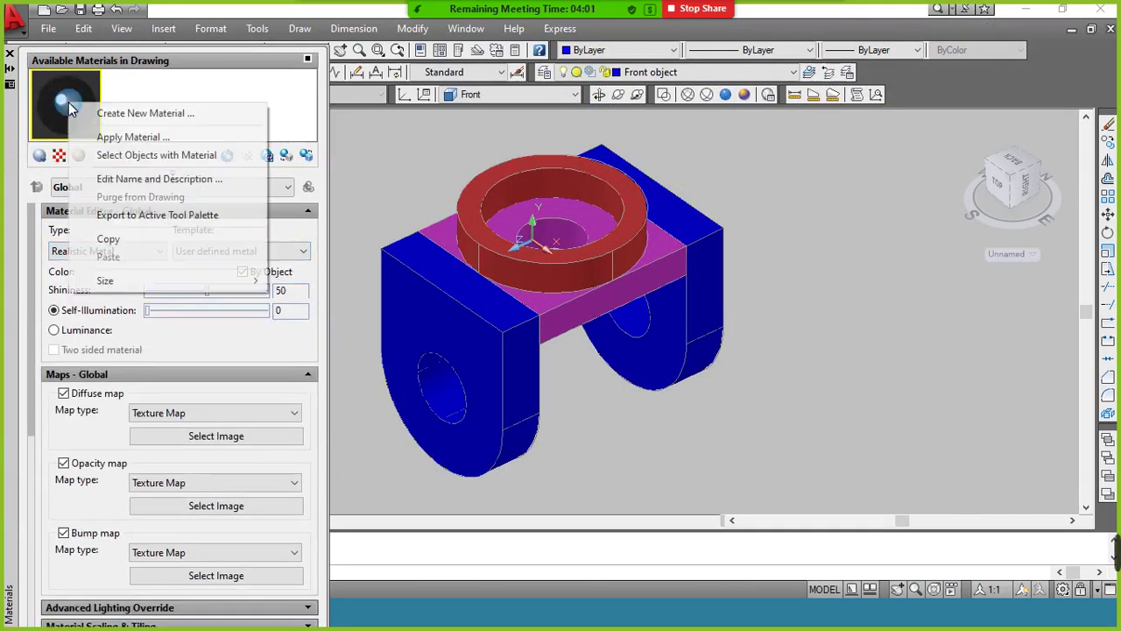
{"action": "left_click", "coordinate": [107, 137]}
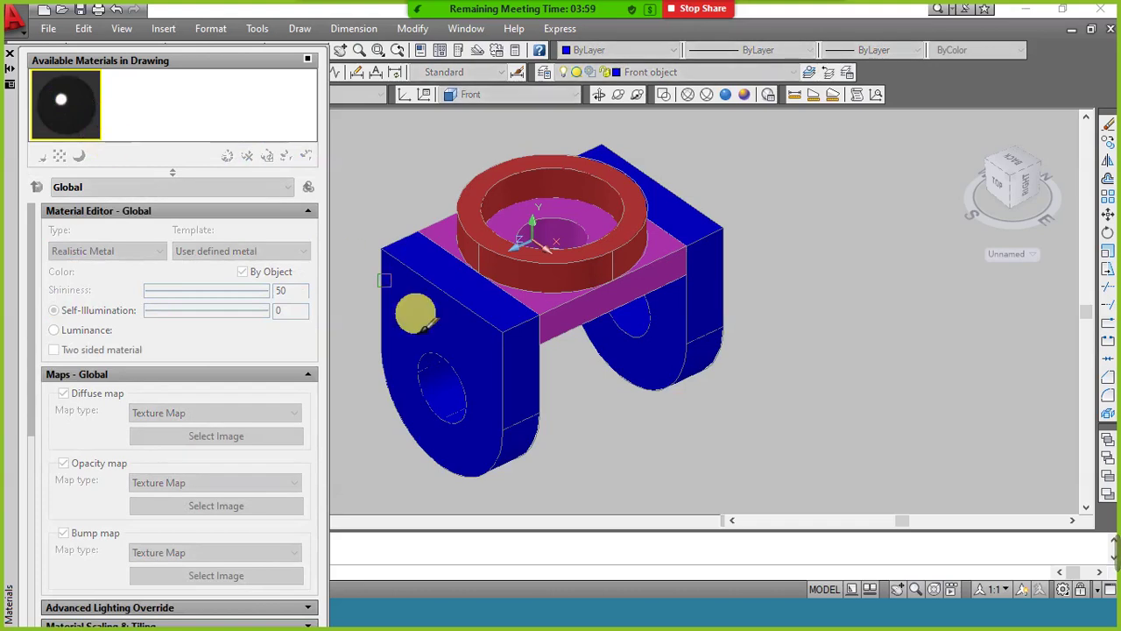
{"action": "left_click", "coordinate": [489, 332]}
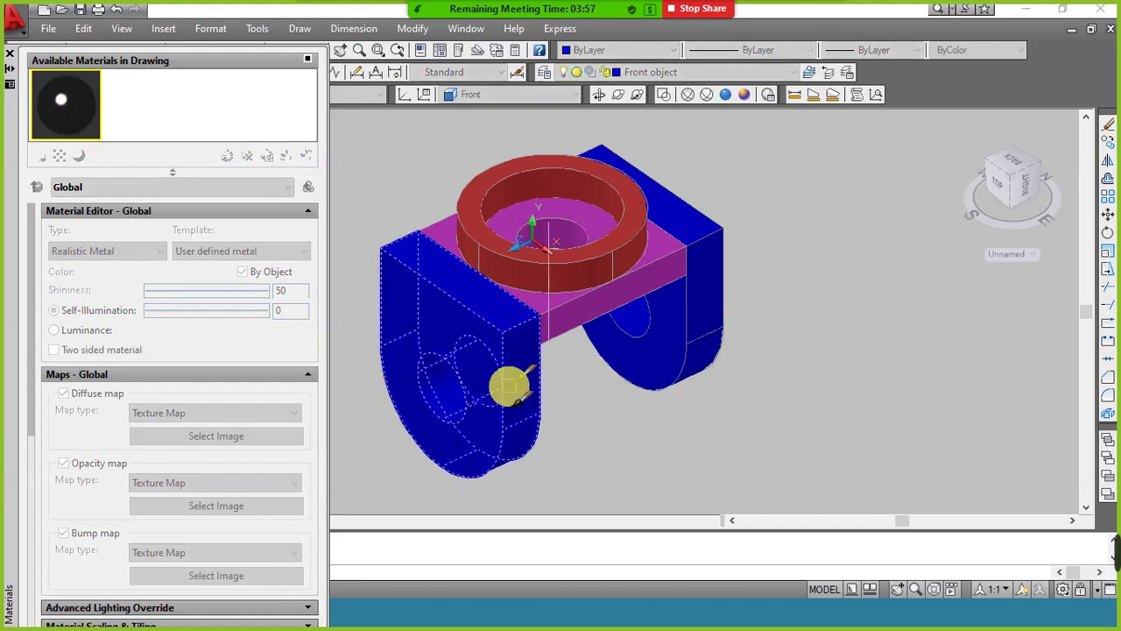
{"action": "left_click", "coordinate": [512, 386]}
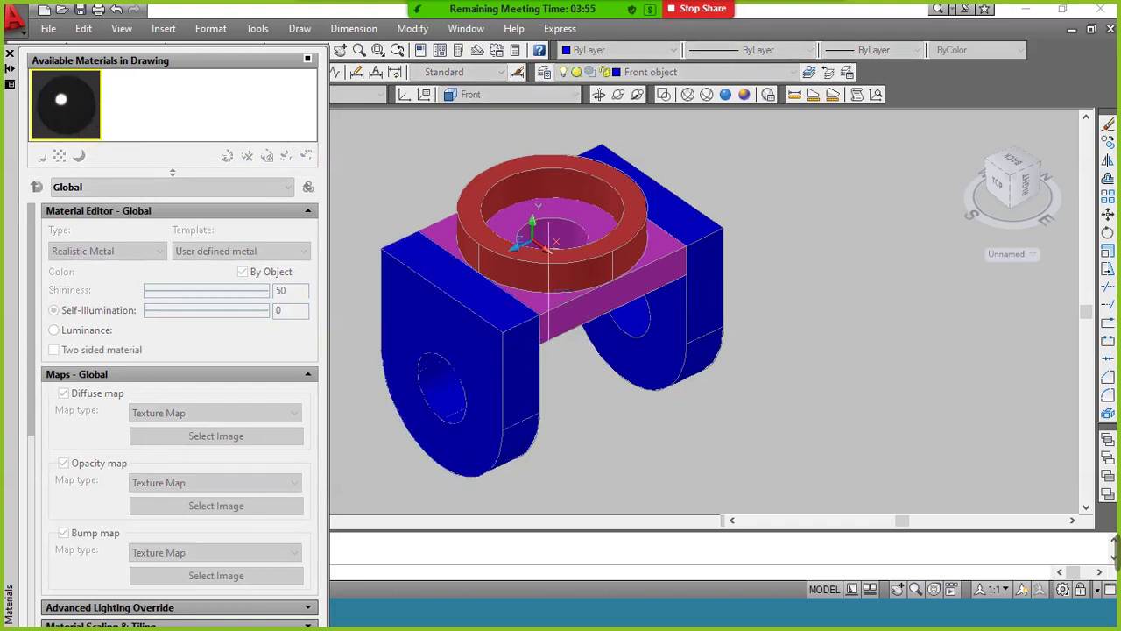
{"action": "left_click", "coordinate": [540, 333]}
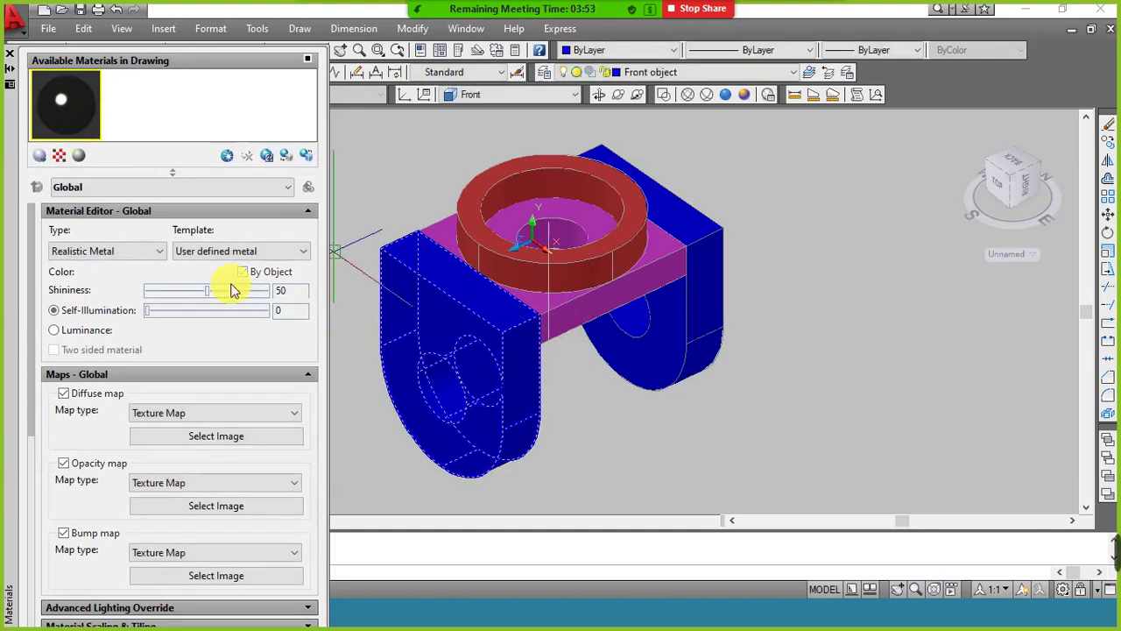
Try Marble and Wood as the Global material's diffuse map on the model.
{"action": "left_click", "coordinate": [201, 412]}
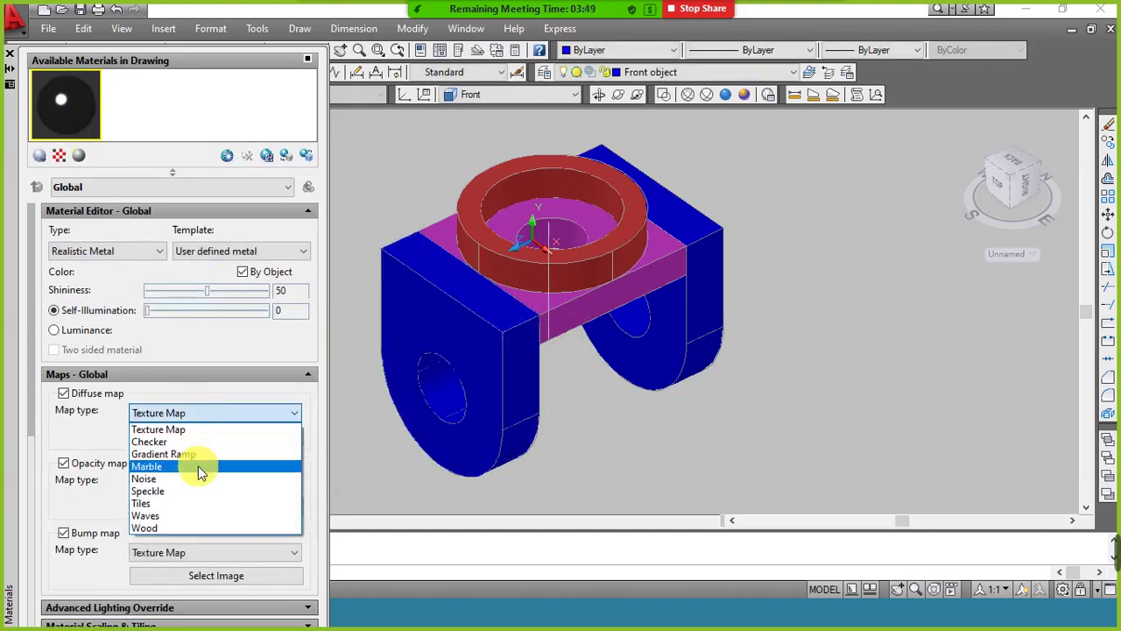
{"action": "left_click", "coordinate": [198, 466]}
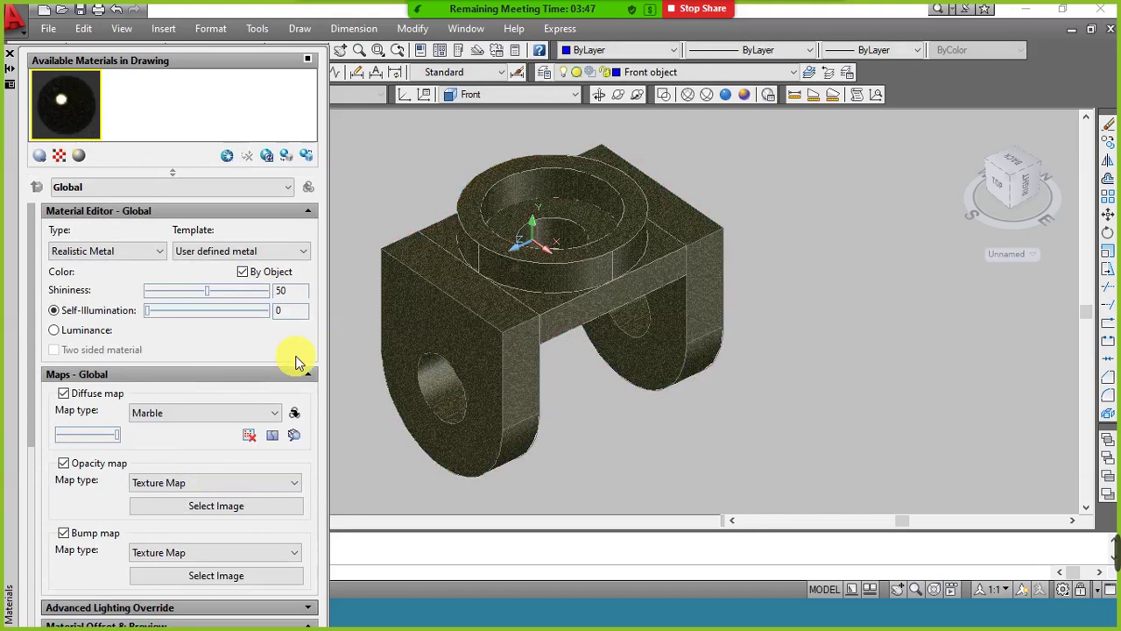
{"action": "left_click", "coordinate": [240, 412]}
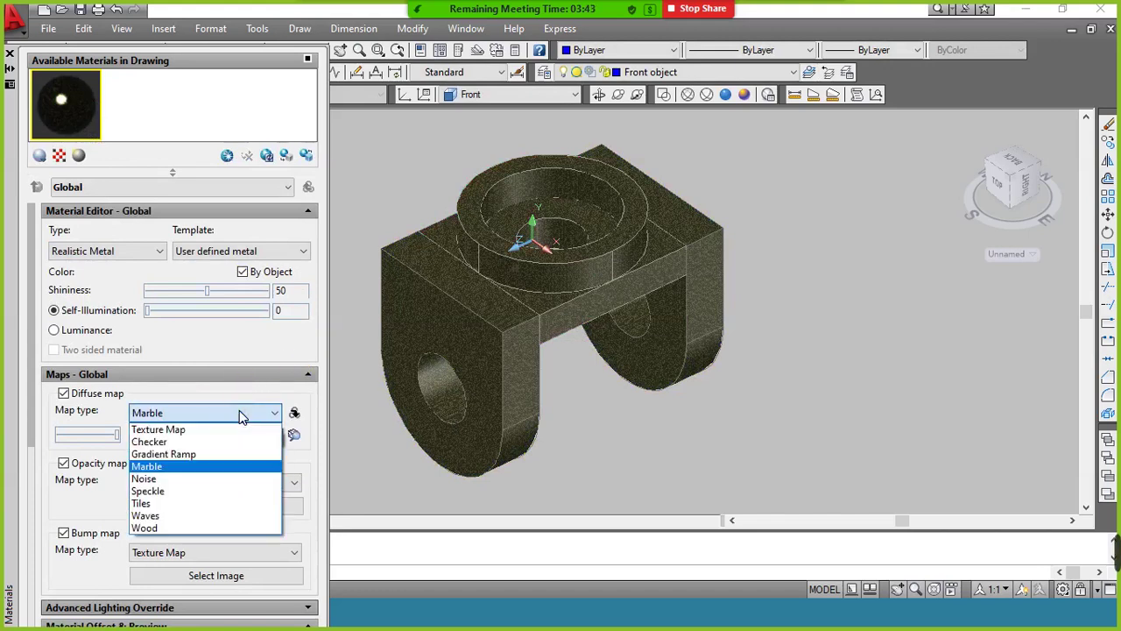
{"action": "left_click", "coordinate": [208, 526]}
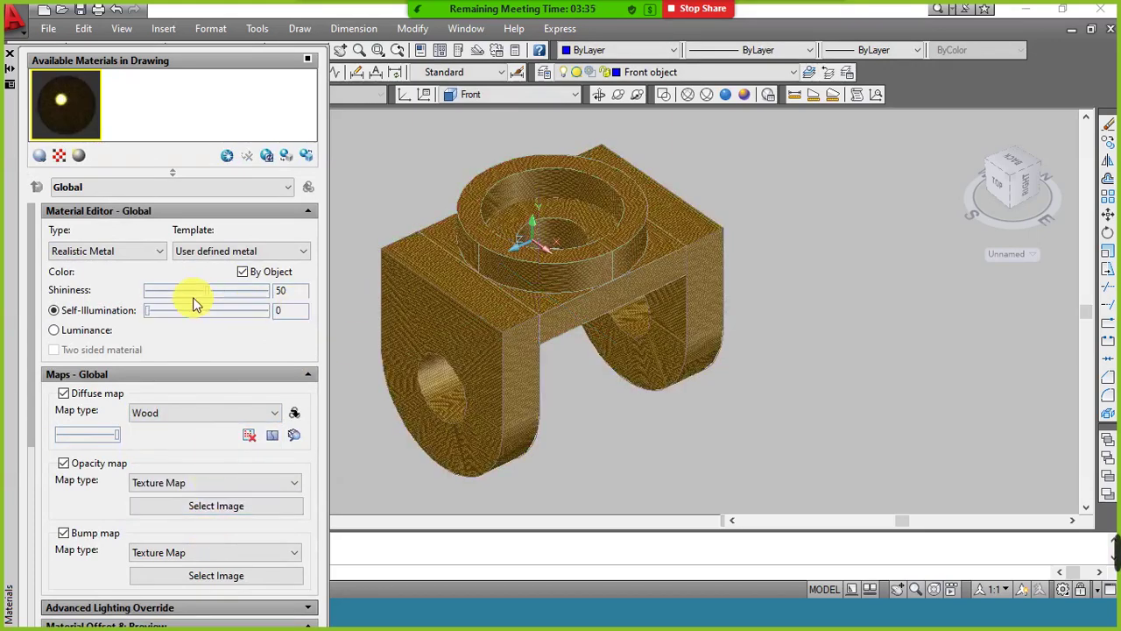
Set the Global material's shininess to 100 and its type to Advanced.
{"action": "left_click_drag", "start_coordinate": [187, 293], "coordinate": [275, 295]}
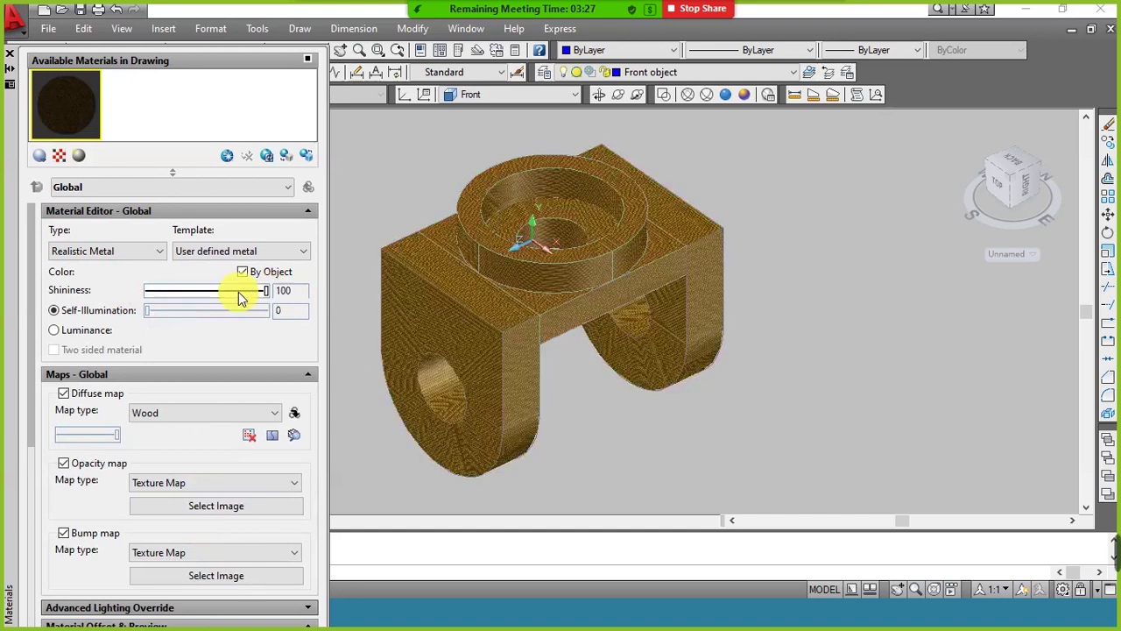
{"action": "left_click", "coordinate": [159, 252]}
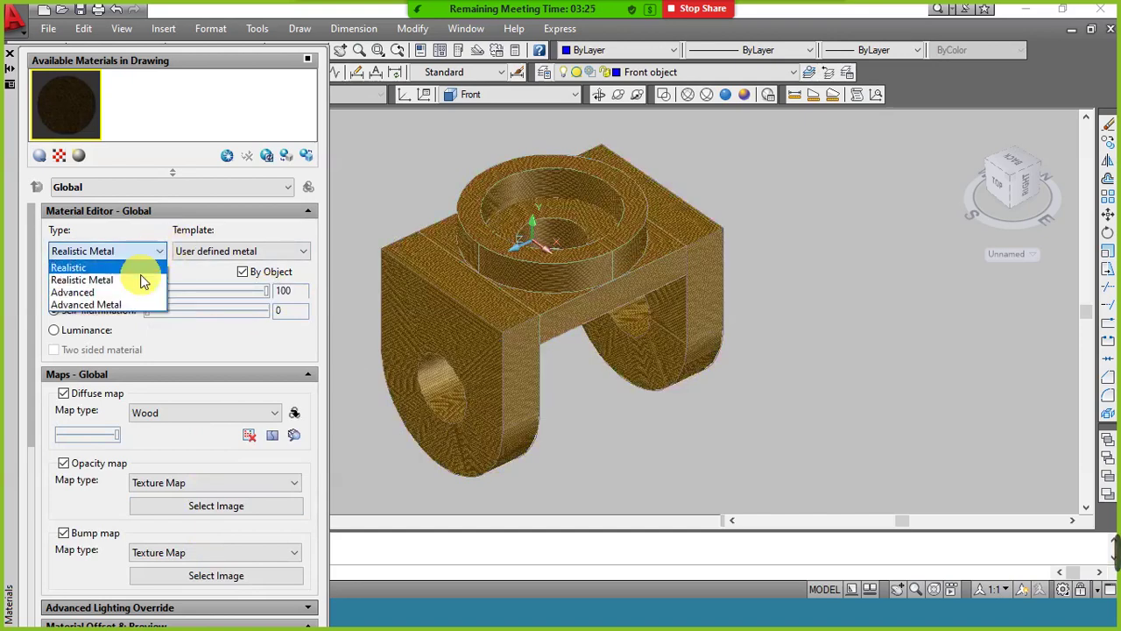
{"action": "left_click", "coordinate": [135, 289]}
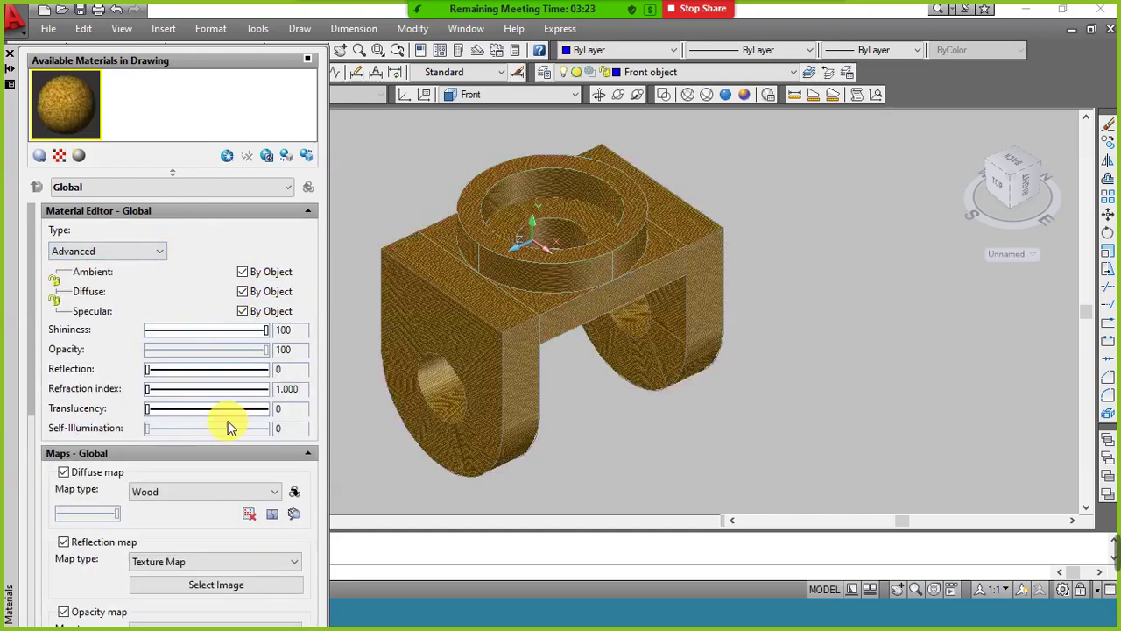
Set the Global material's diffuse map to Gradient Ramp and close the material editor.
{"action": "left_click", "coordinate": [226, 490]}
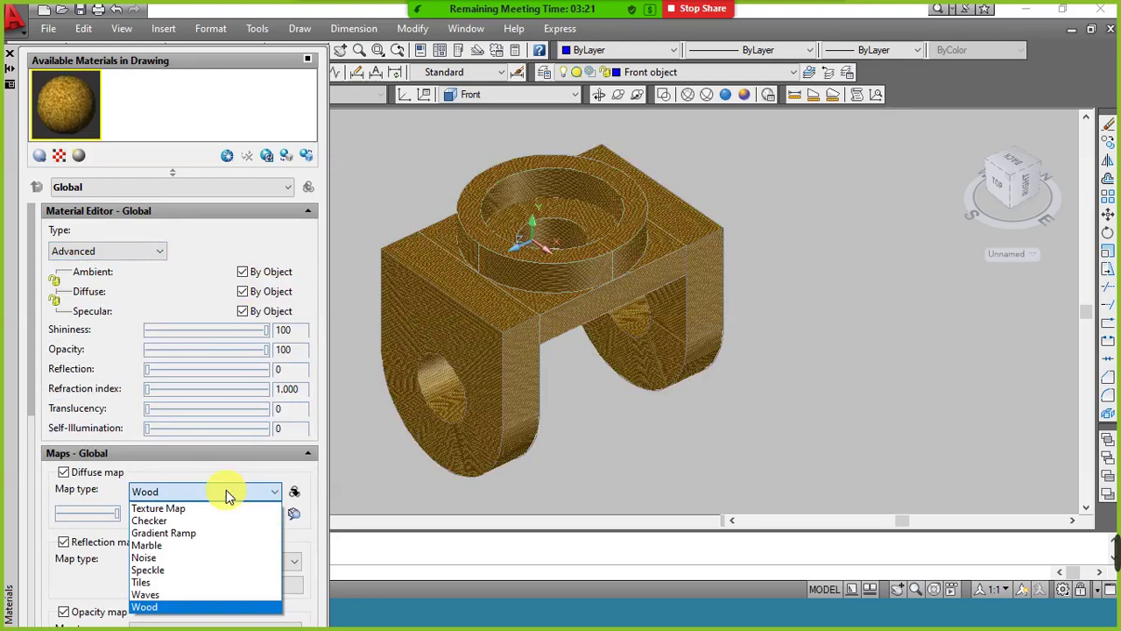
{"action": "left_click", "coordinate": [232, 533]}
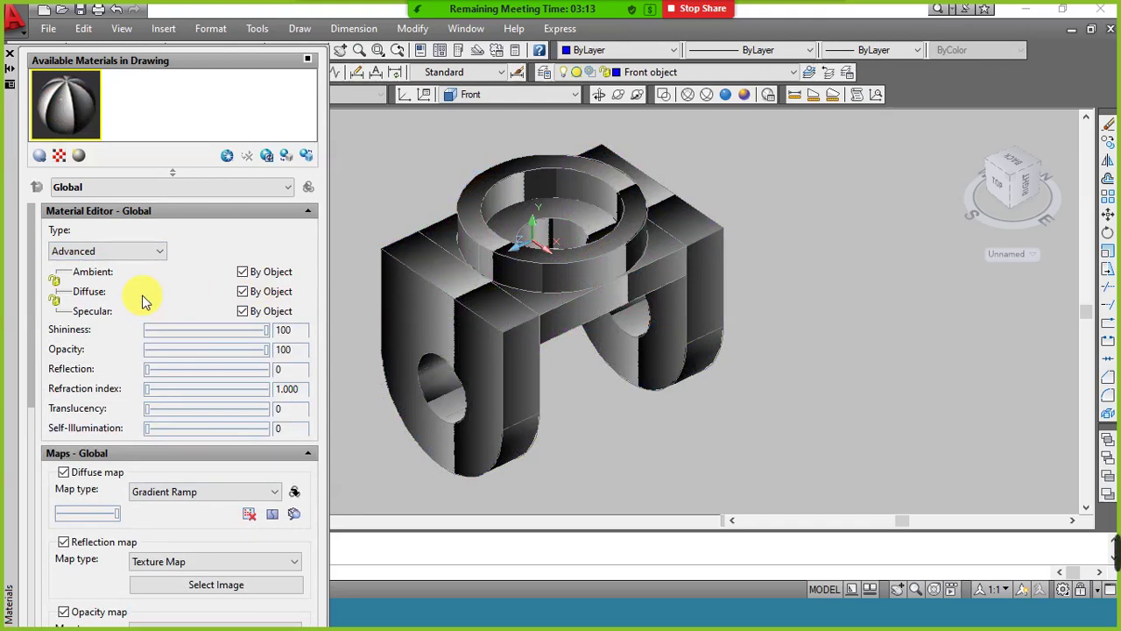
{"action": "scroll", "coordinate": [172, 339], "scroll_direction": "down", "scroll_amount": 1}
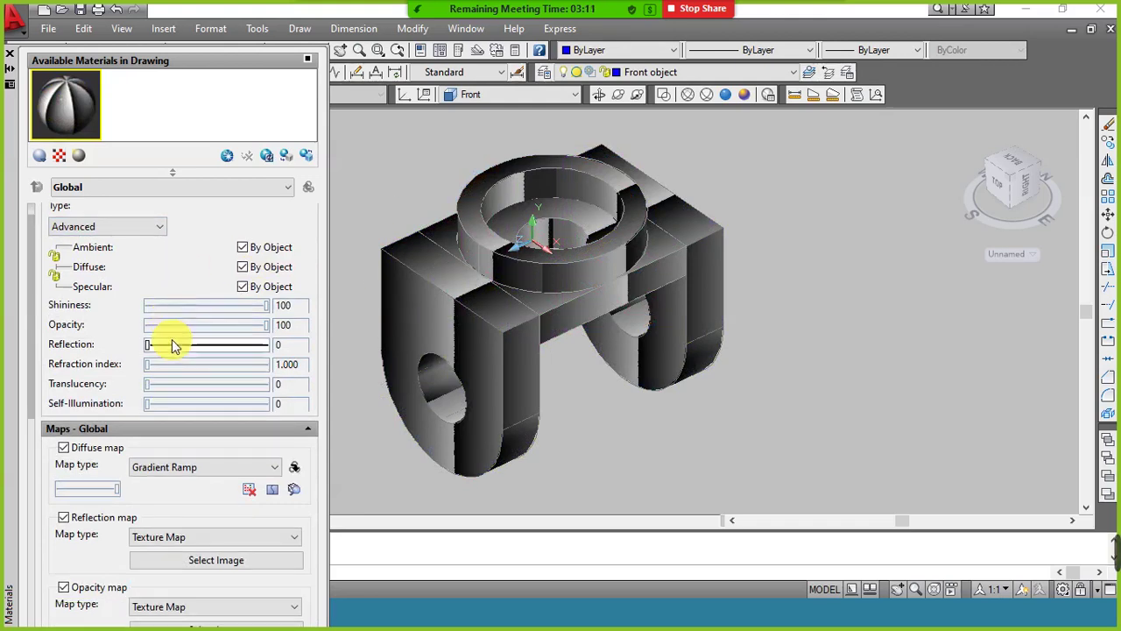
{"action": "left_click", "coordinate": [216, 534]}
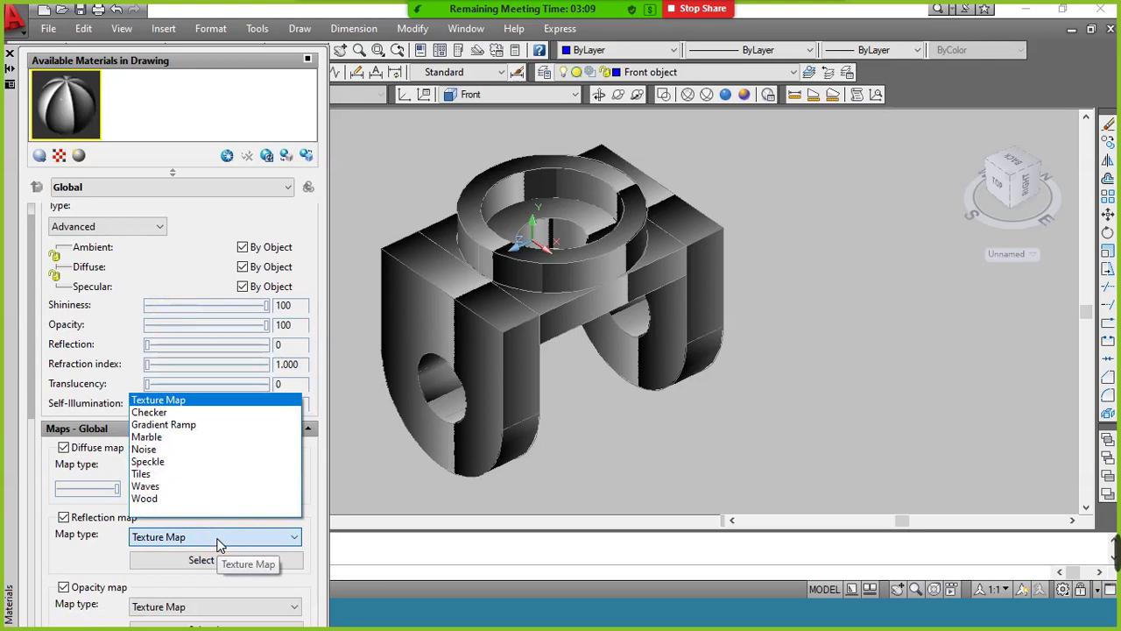
{"action": "left_click", "coordinate": [217, 536]}
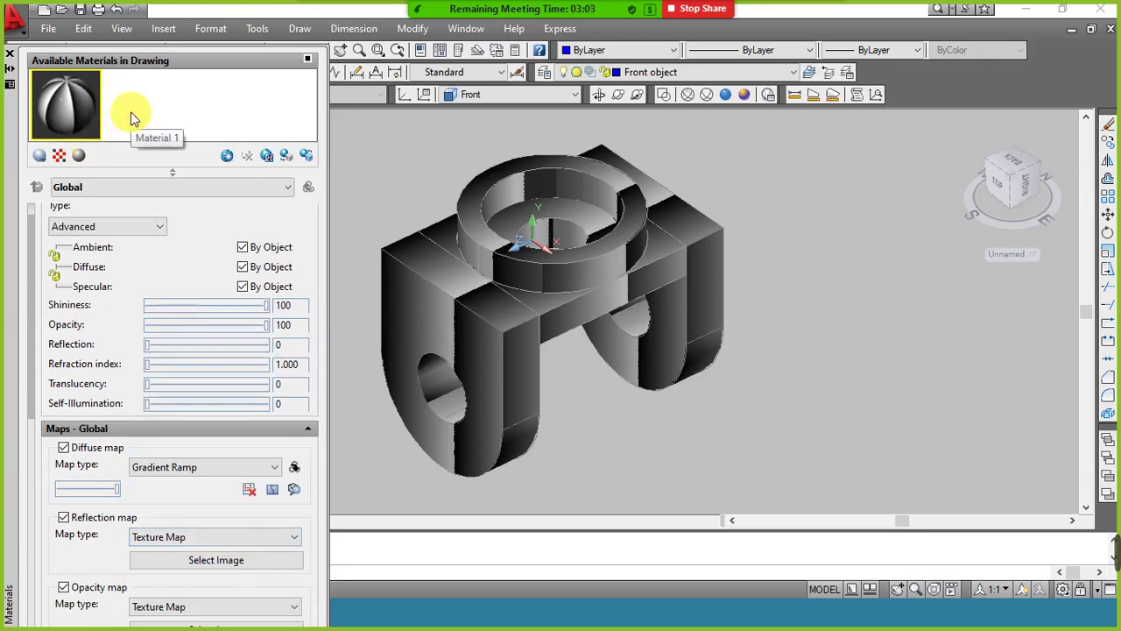
{"action": "left_click", "coordinate": [14, 58]}
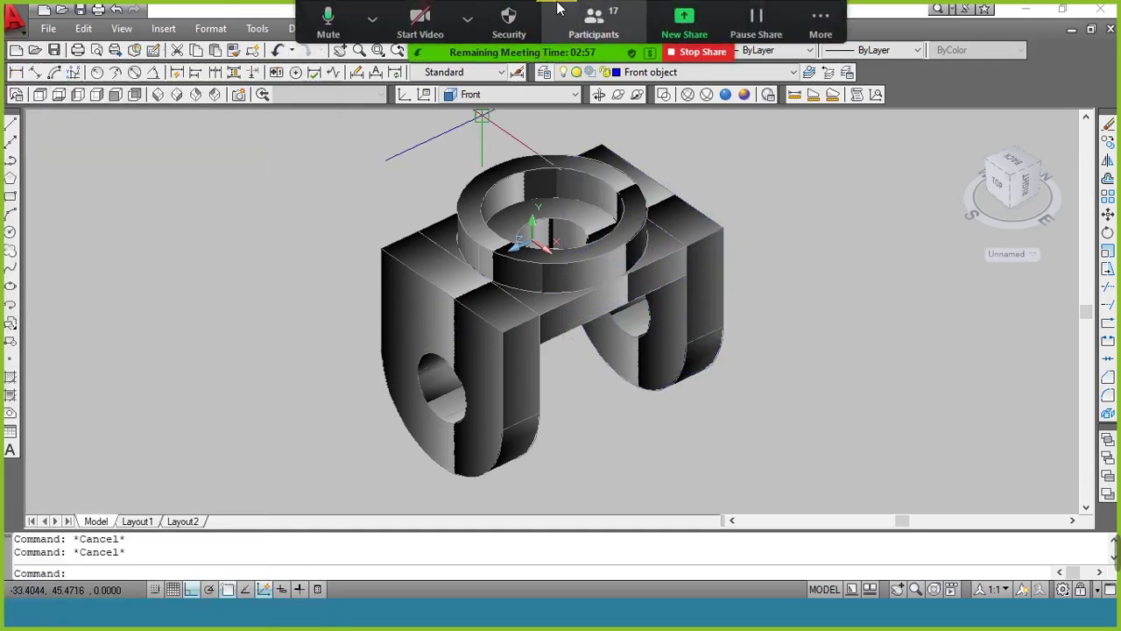
Switch to the Zoom meeting's participant list and look through all the attendees.
{"action": "left_click", "coordinate": [593, 22]}
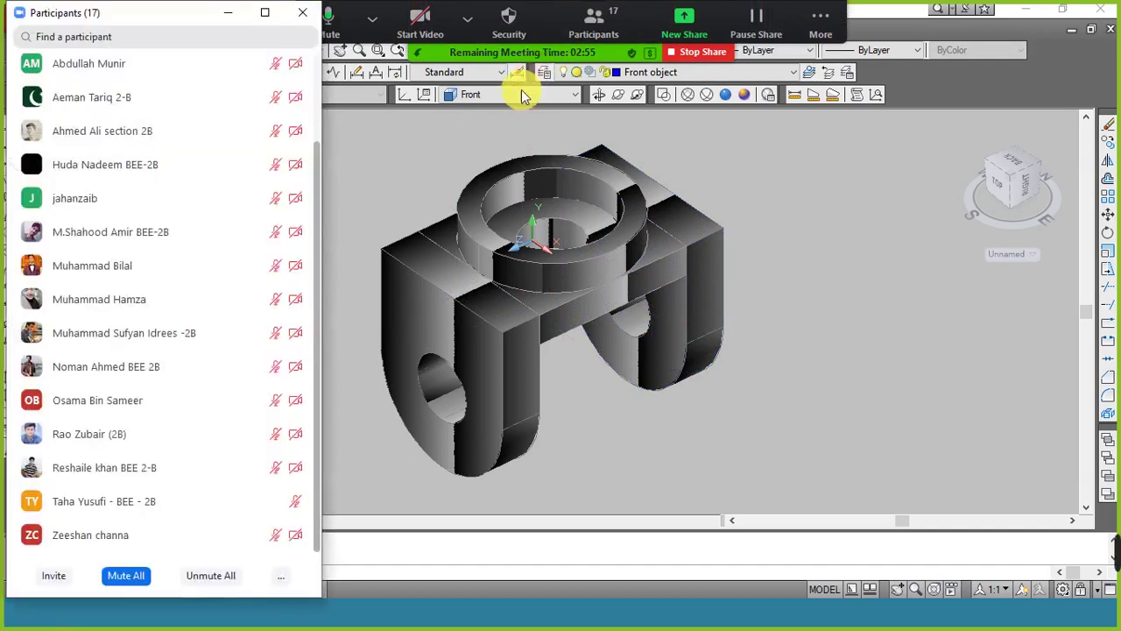
{"action": "left_click_drag", "start_coordinate": [315, 181], "coordinate": [316, 61]}
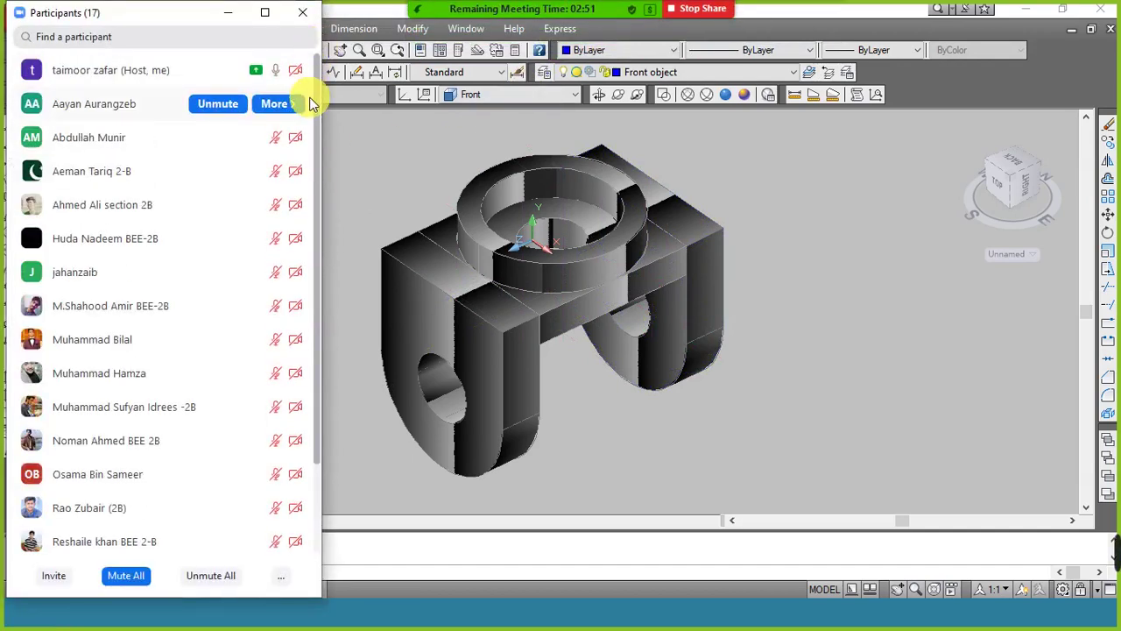
{"action": "mouse_move", "coordinate": [175, 135]}
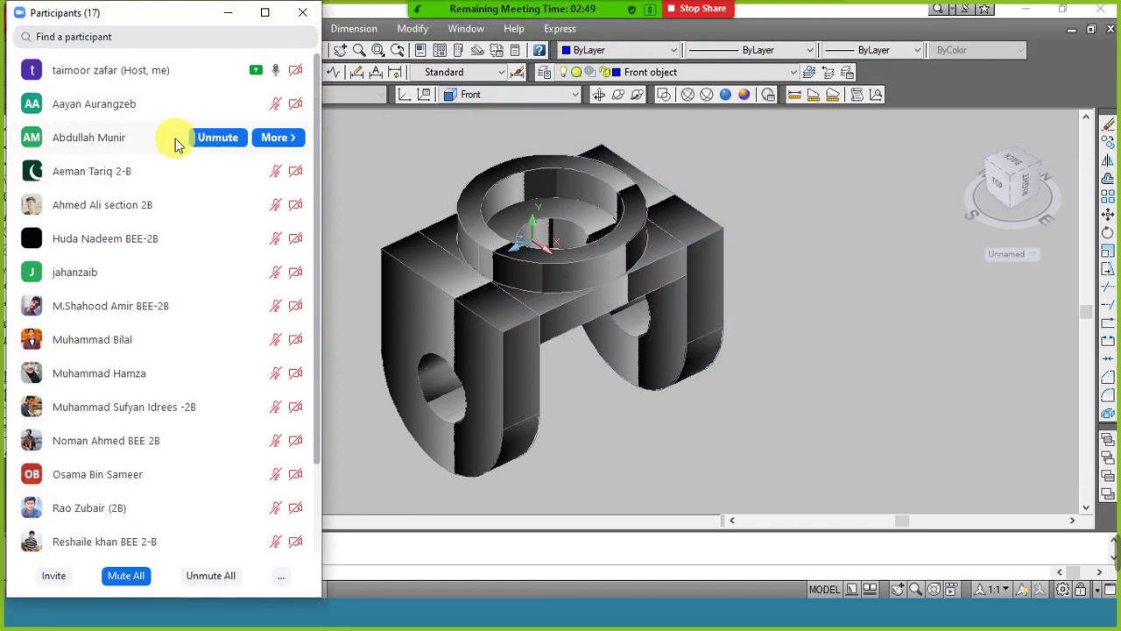
{"action": "mouse_move", "coordinate": [181, 175]}
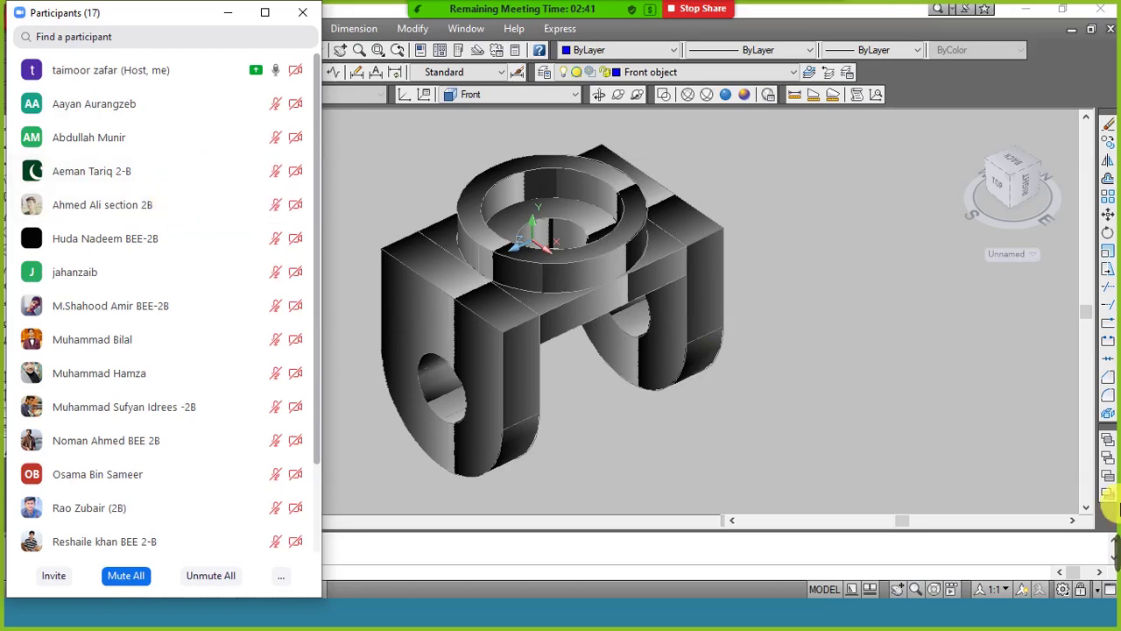
{"action": "mouse_move", "coordinate": [1117, 550]}
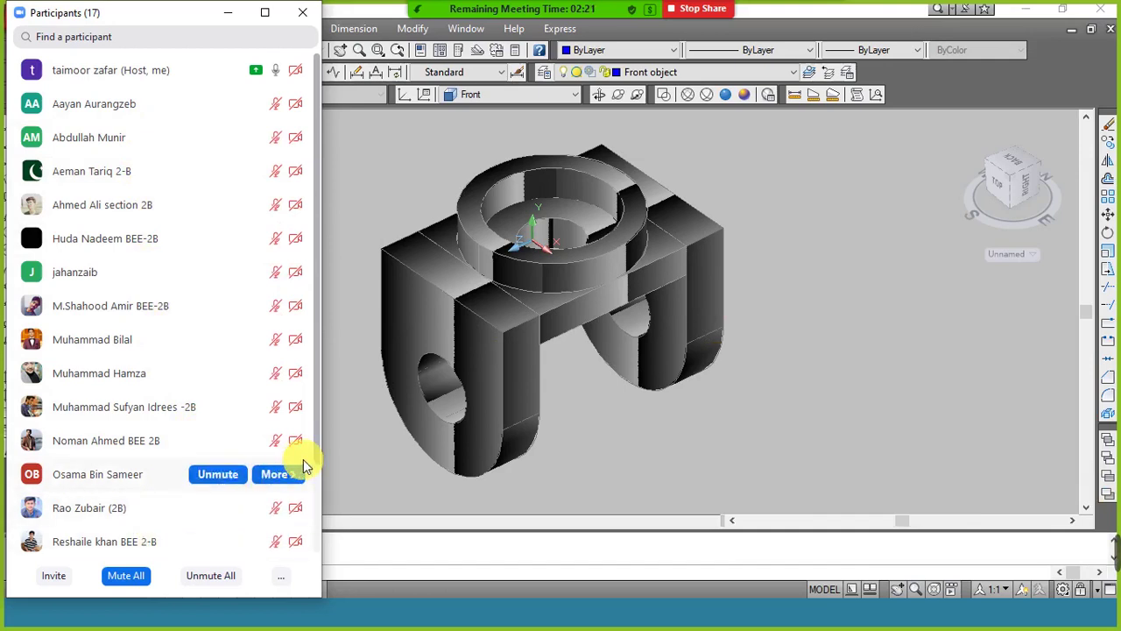
{"action": "scroll", "coordinate": [315, 526], "scroll_direction": "down", "scroll_amount": 2}
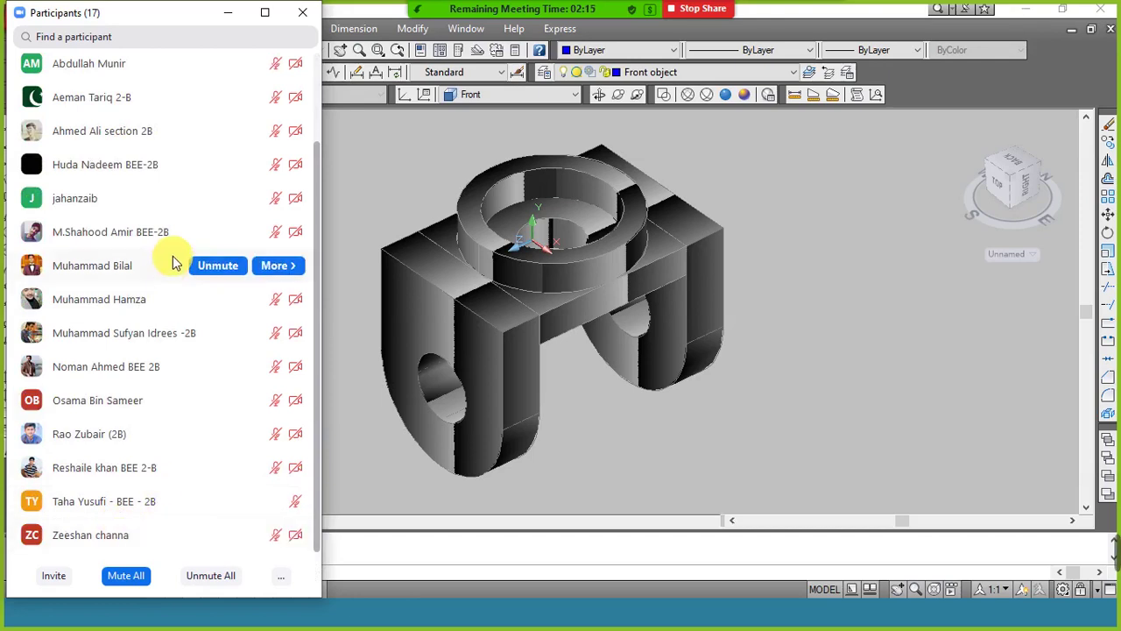
{"action": "scroll", "coordinate": [317, 70], "scroll_direction": "up", "scroll_amount": 2}
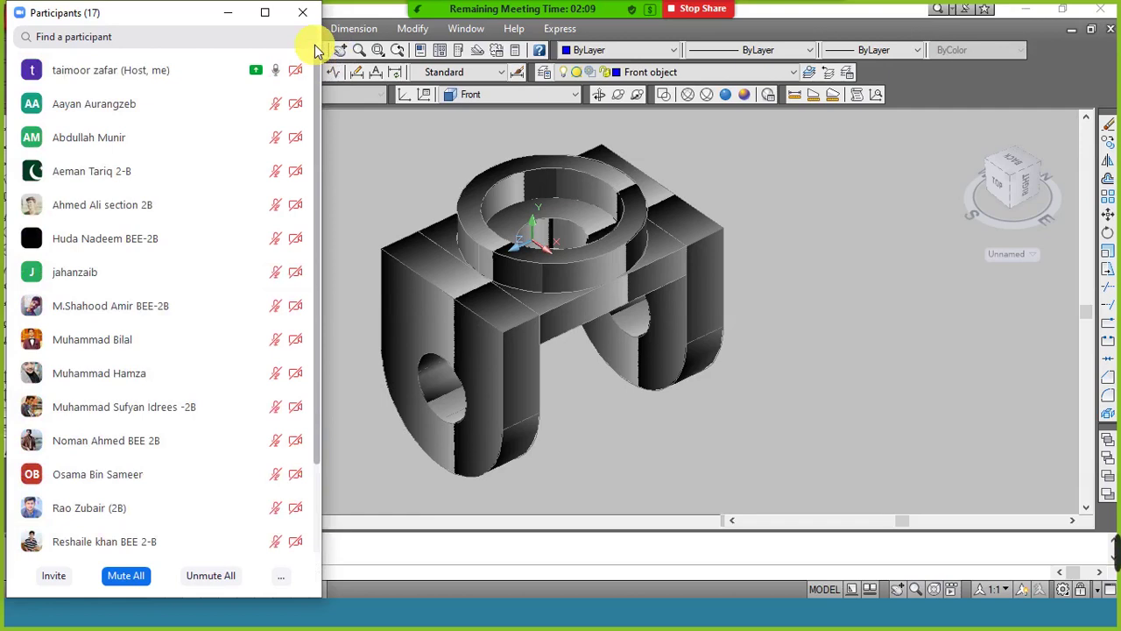
{"action": "scroll", "coordinate": [318, 210], "scroll_direction": "down", "scroll_amount": 1}
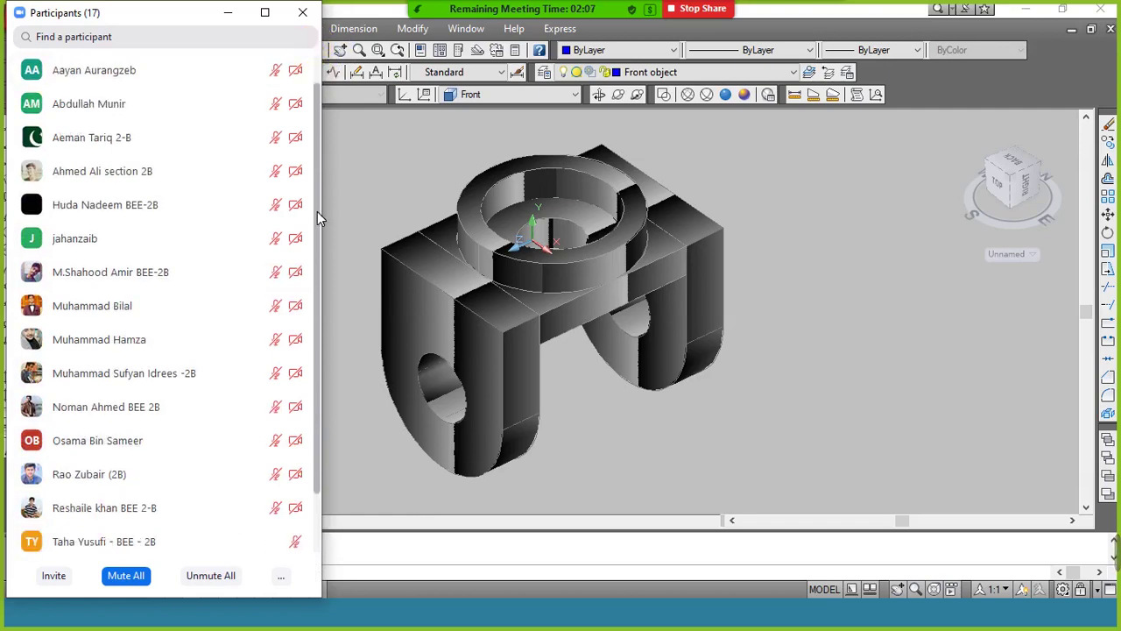
{"action": "scroll", "coordinate": [319, 219], "scroll_direction": "down", "scroll_amount": 1}
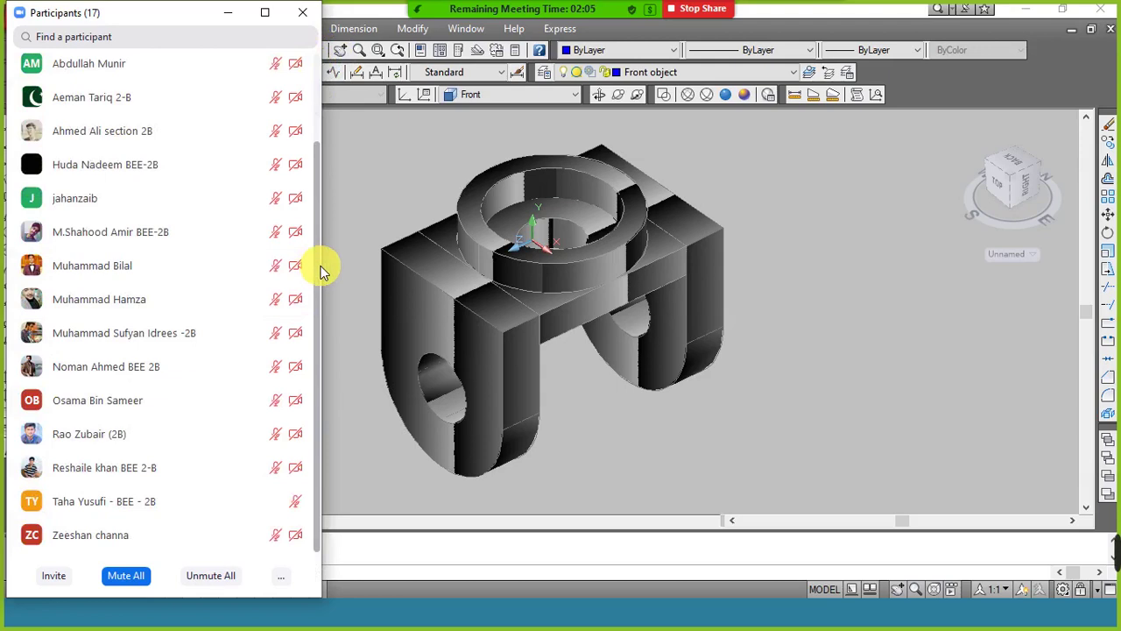
{"action": "left_click", "coordinate": [317, 73]}
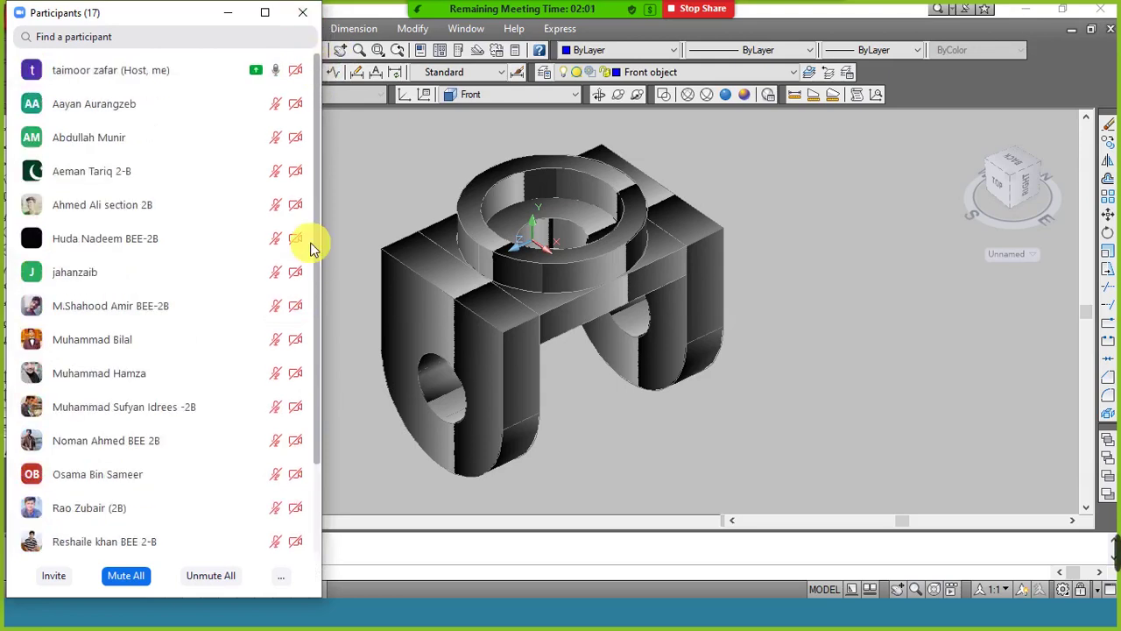
Unmute all meeting participants and open the Zoom group chat to read the attendees' messages.
{"action": "left_click", "coordinate": [217, 576]}
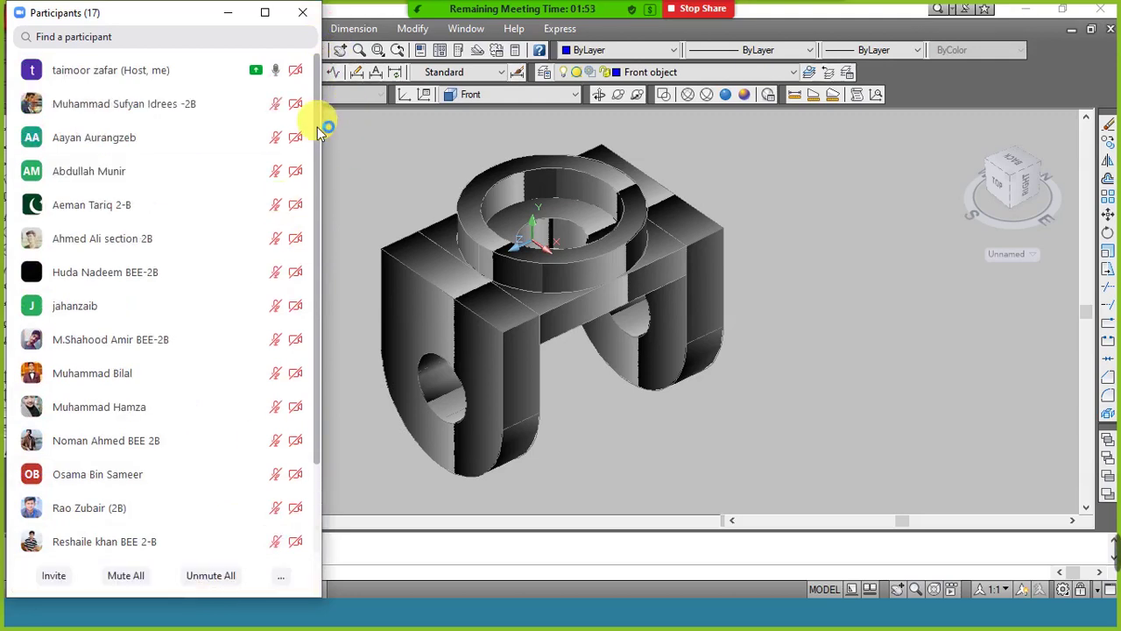
{"action": "left_click_drag", "start_coordinate": [318, 156], "coordinate": [361, 114]}
{"action": "left_click", "coordinate": [373, 19]}
{"action": "left_click", "coordinate": [821, 25]}
{"action": "left_click", "coordinate": [839, 58]}
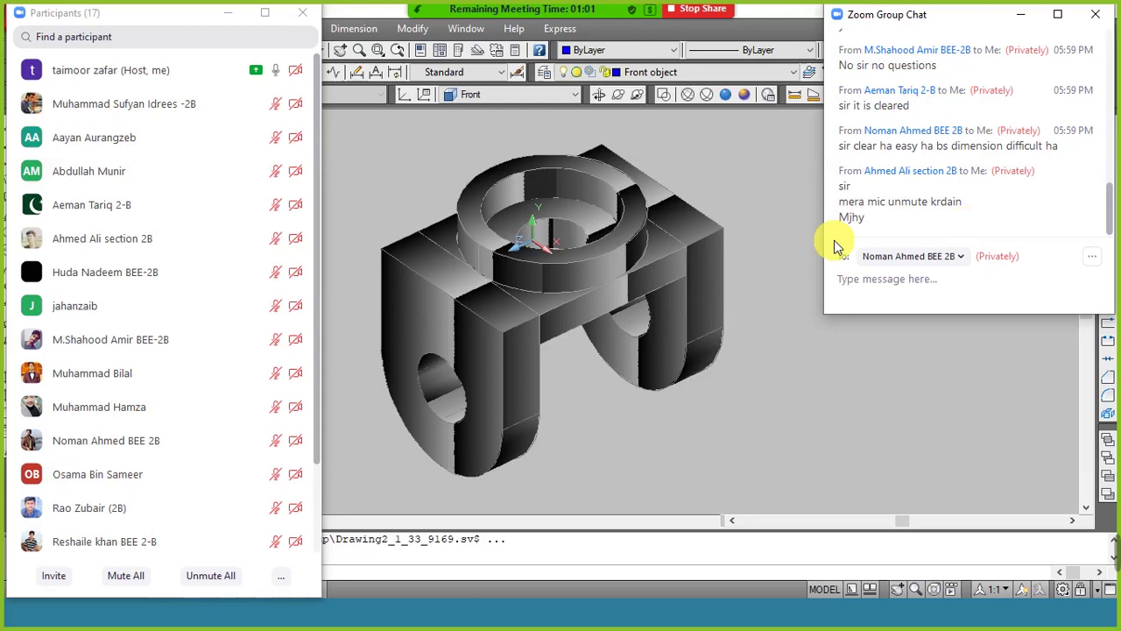
Unmute the attendee who asked in the chat for their microphone to be enabled.
{"action": "mouse_move", "coordinate": [140, 267]}
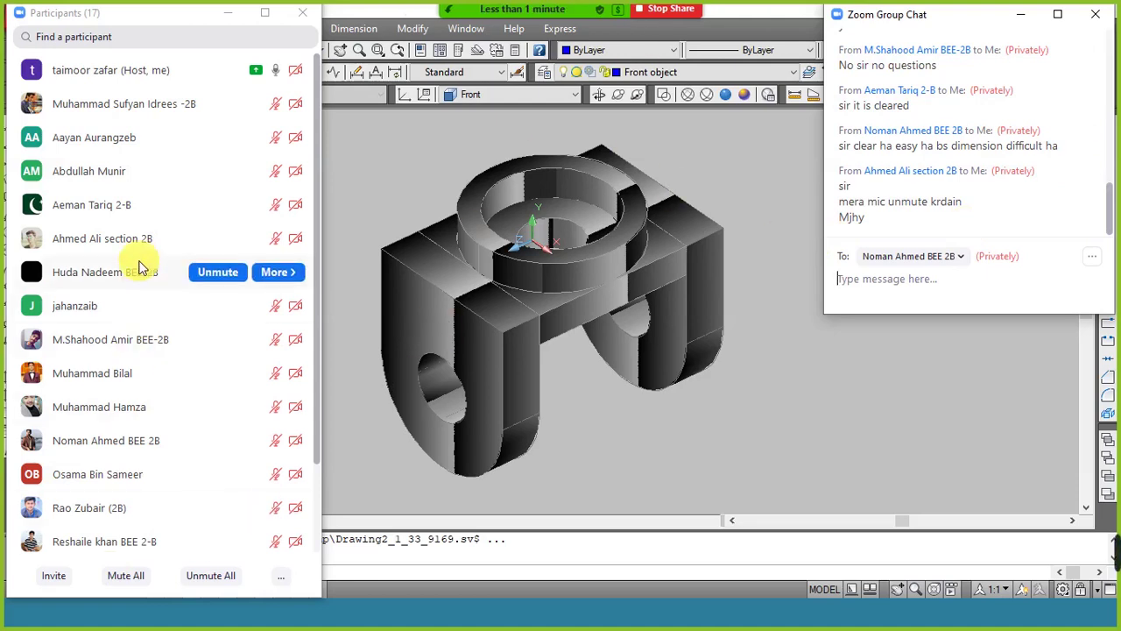
{"action": "left_click", "coordinate": [220, 242]}
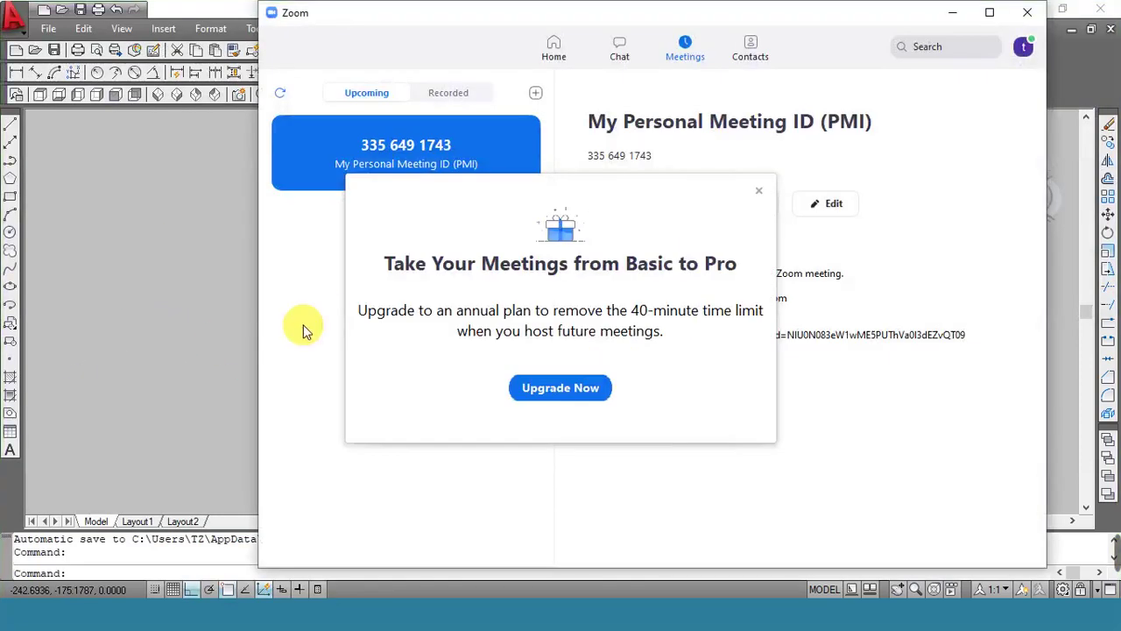
Dismiss the Zoom upgrade offer and minimize the Zoom window to return to the shaded model in AutoCAD.
{"action": "left_click", "coordinate": [758, 190]}
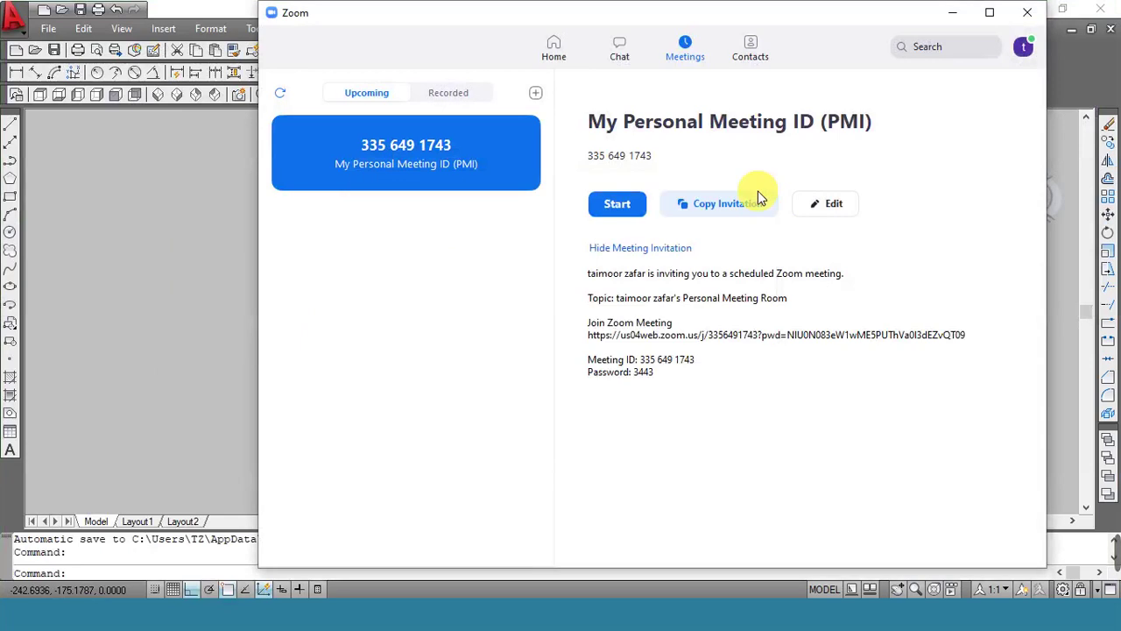
{"action": "left_click", "coordinate": [954, 14]}
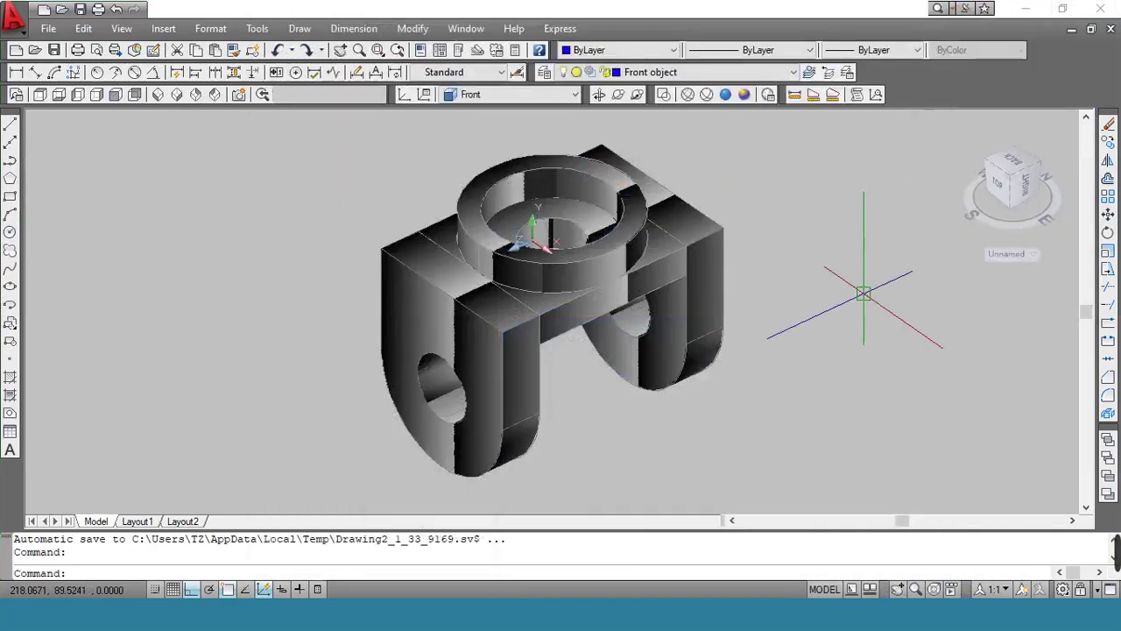
{"action": "mouse_move", "coordinate": [1111, 546]}
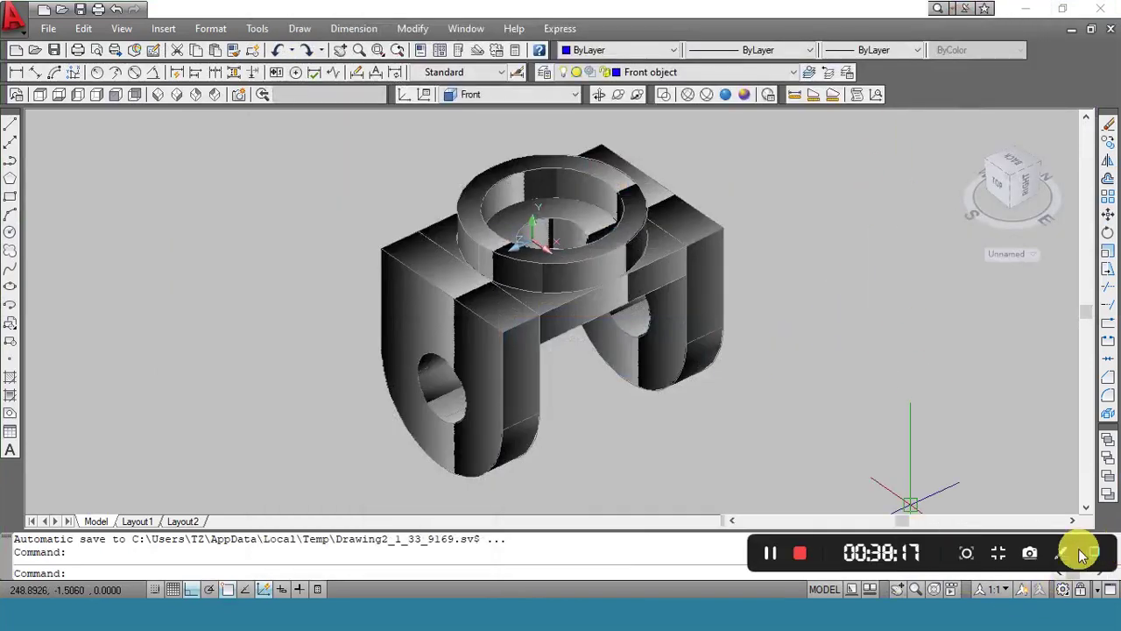